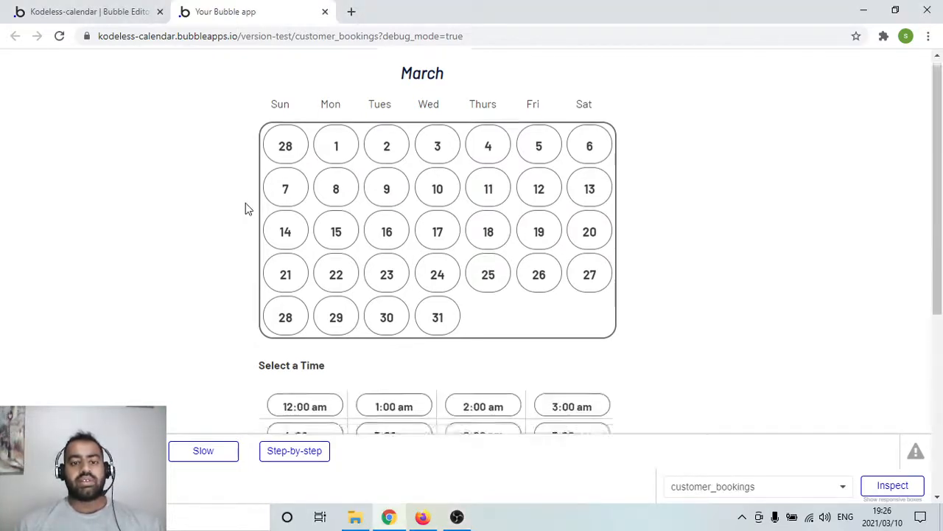
Review the calendar and time slots in the customer_bookings preview, comparing them with the page in the editor.
scroll(246, 206, "down", 3)
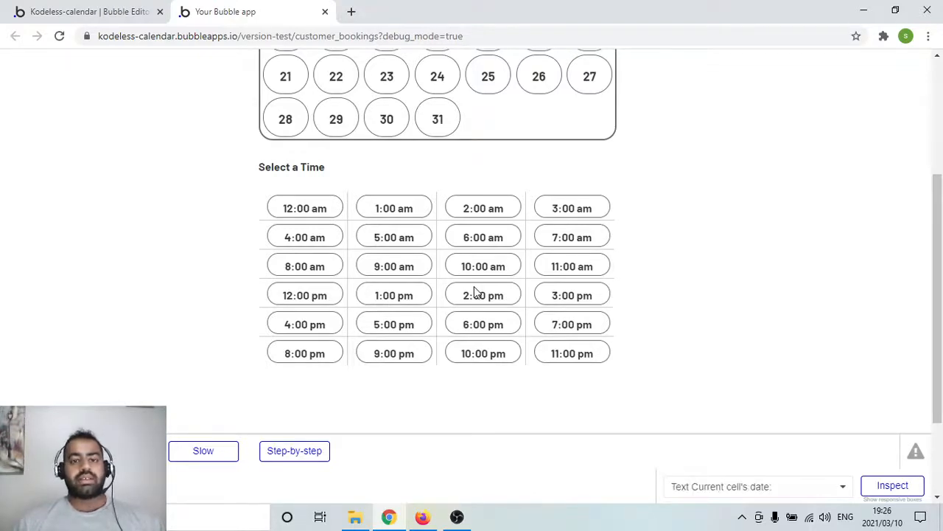
left_click(99, 14)
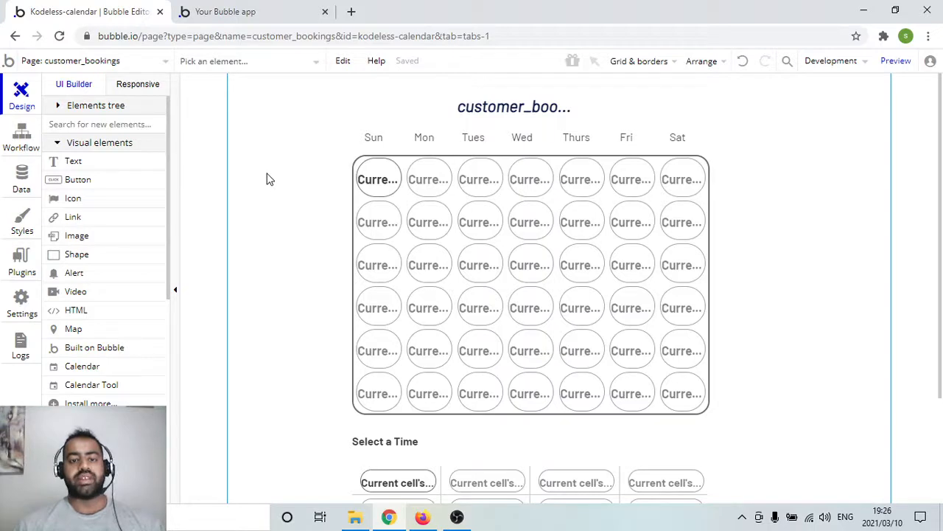
left_click(219, 14)
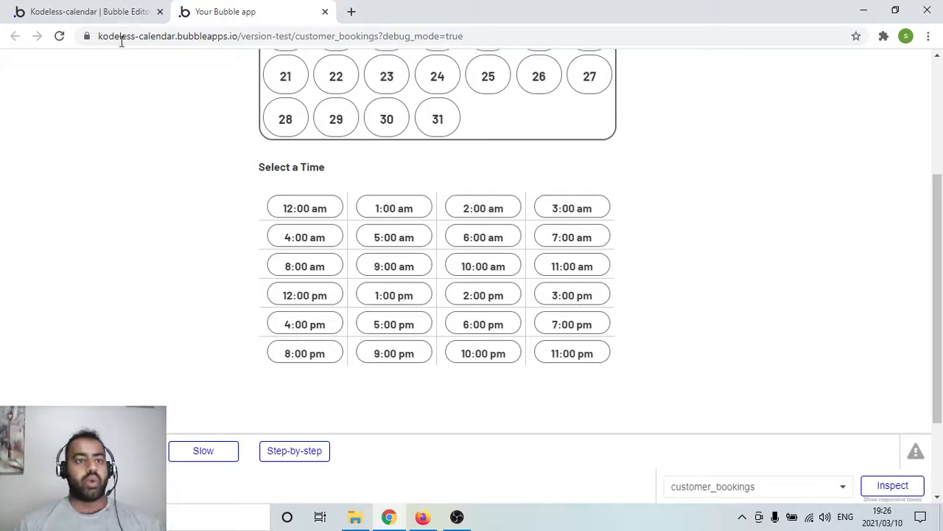
left_click(83, 11)
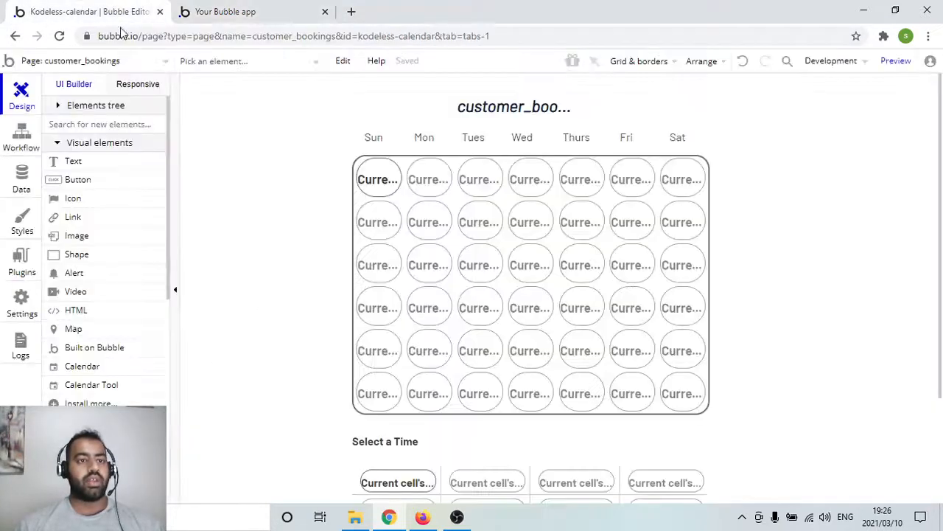
Open the bookings_calendar page in the editor.
left_click(146, 61)
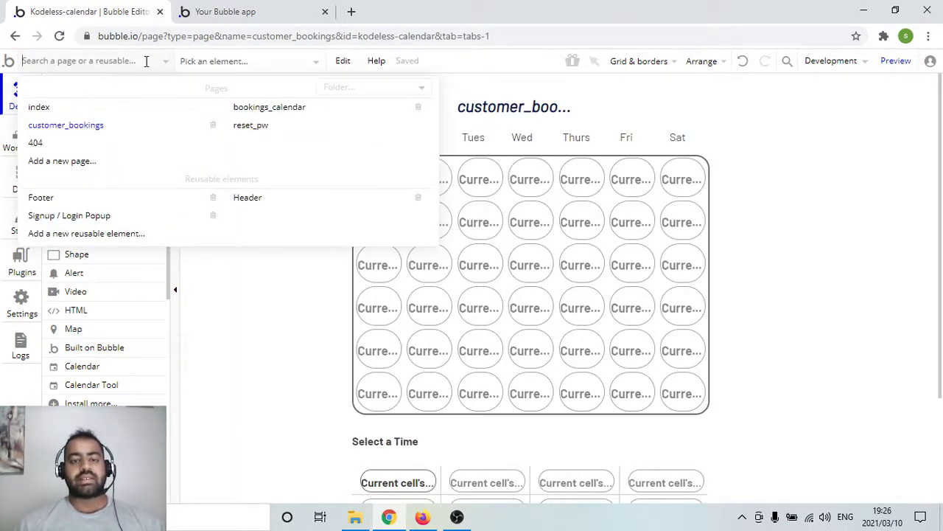
key("alt+Tab")
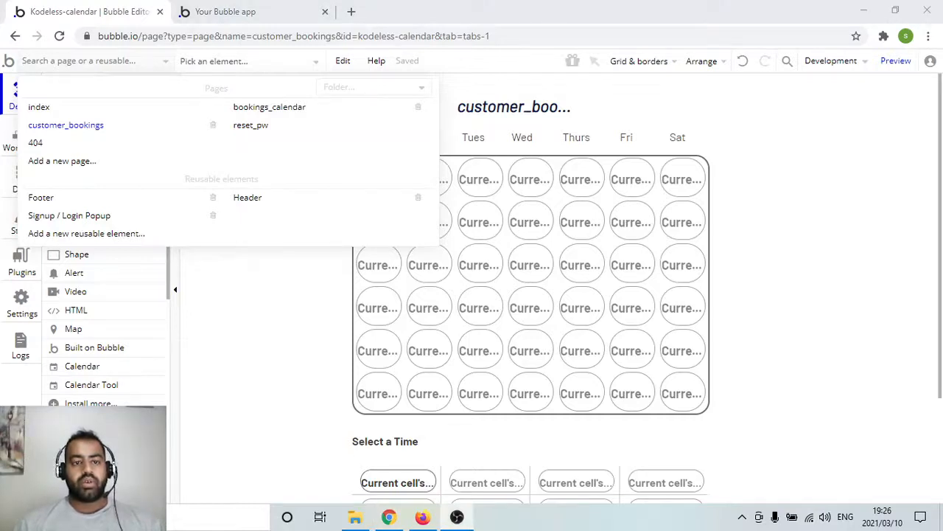
left_click(289, 109)
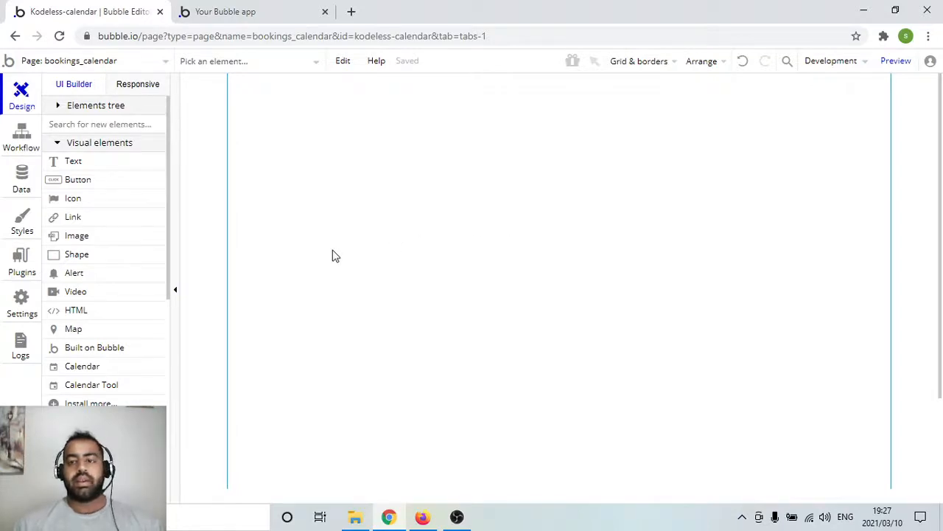
Examine the installed Full Calendar plugin's details.
scroll(141, 219, "down", 1)
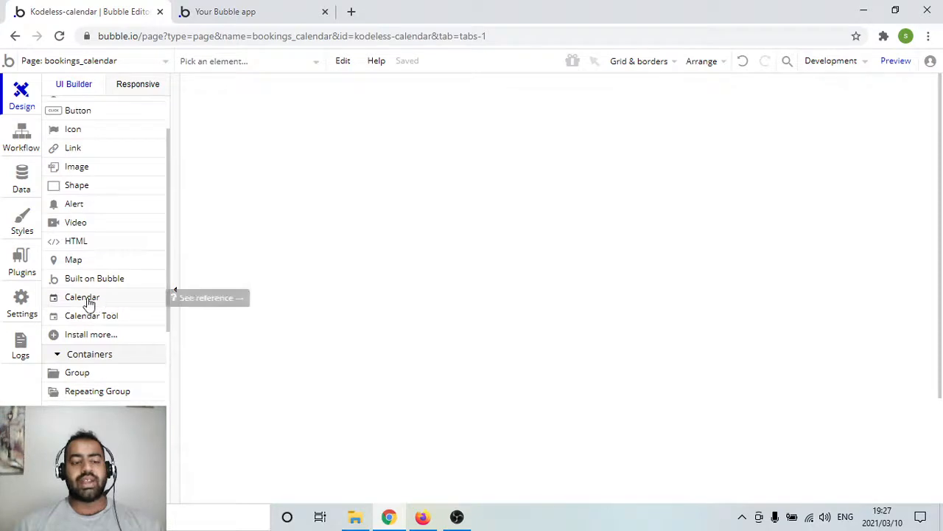
left_click(16, 265)
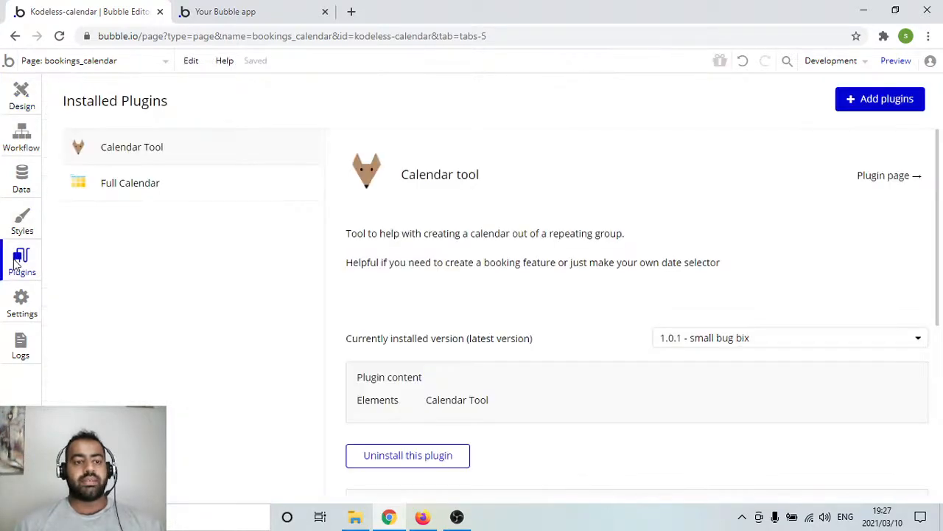
left_click(134, 196)
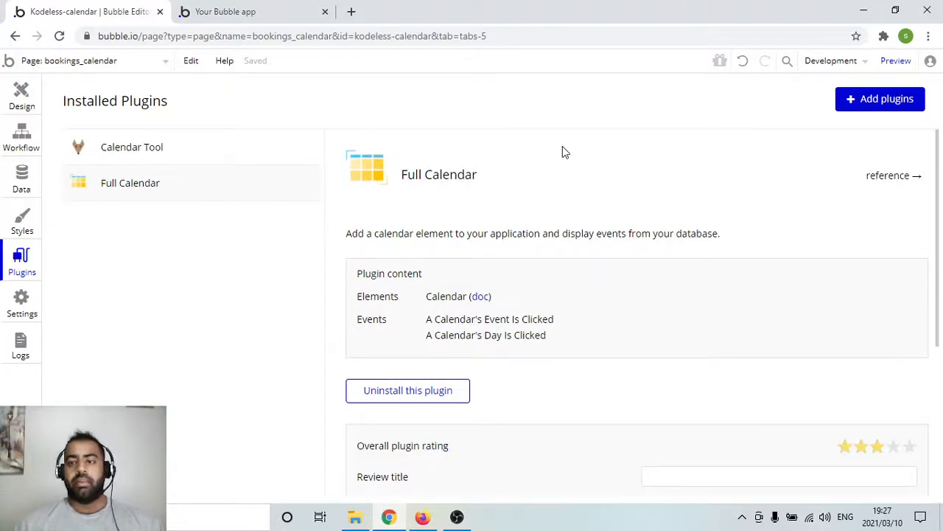
scroll(847, 393, "down", 3)
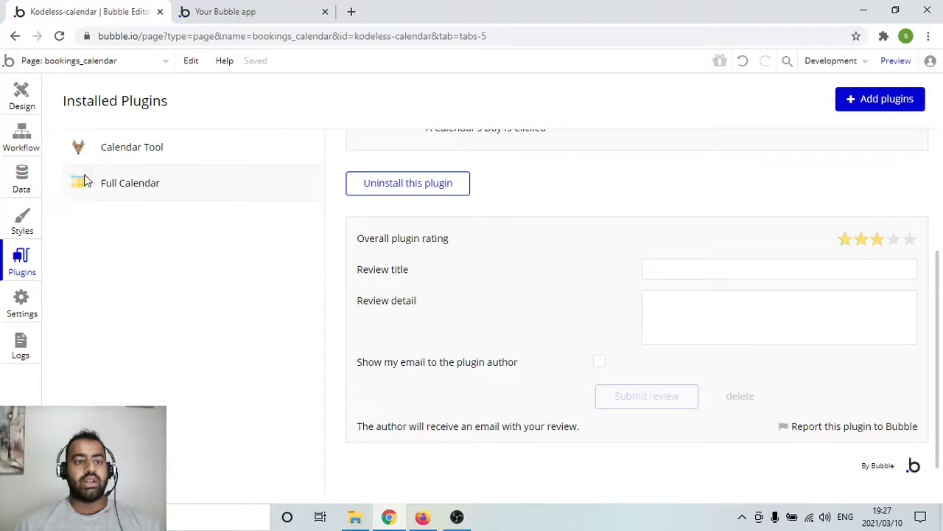
Draw a Calendar element centred in the upper part of the bookings_calendar page.
left_click(39, 107)
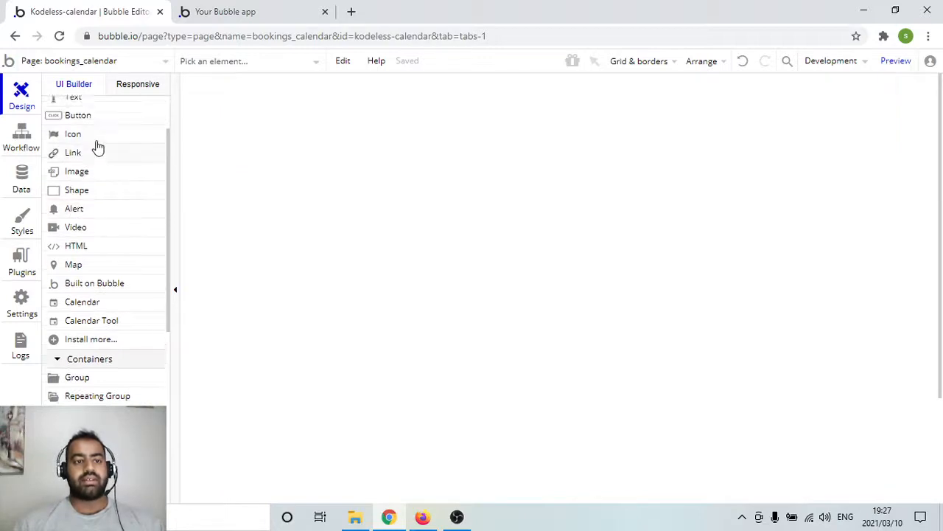
scroll(98, 147, "up", 2)
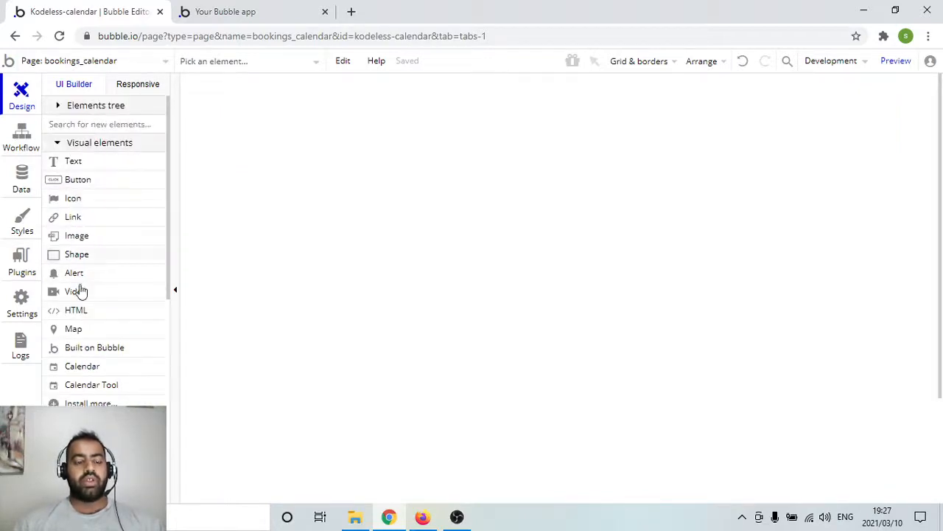
left_click(108, 371)
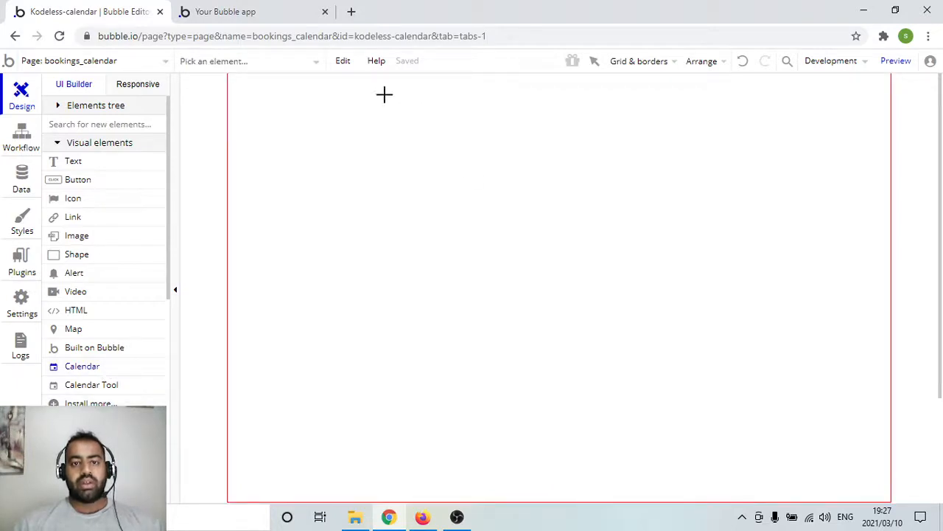
mouse_move(355, 87)
left_mouse_down()
mouse_move(438, 145)
mouse_move(732, 305)
mouse_move(767, 345)
mouse_move(765, 386)
left_mouse_up()
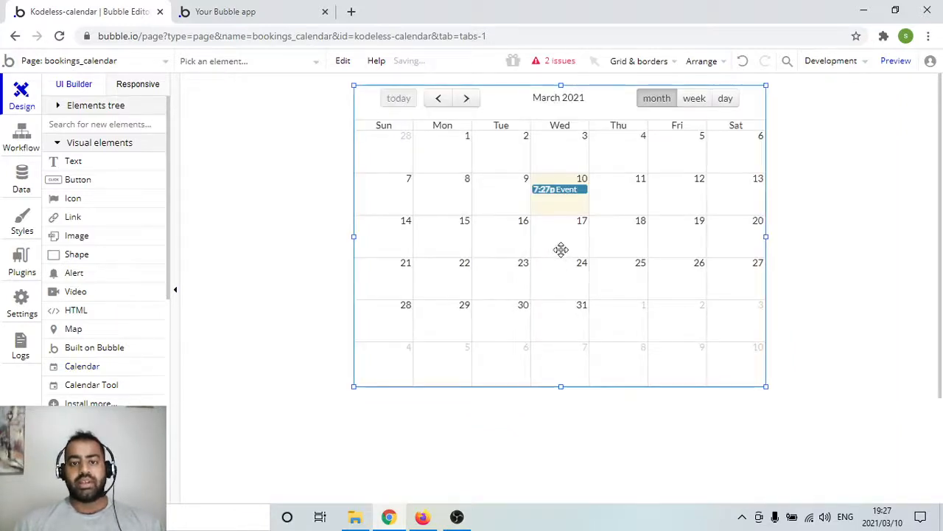
Inspect the Calendar element's appearance properties, then close them.
double_click(557, 313)
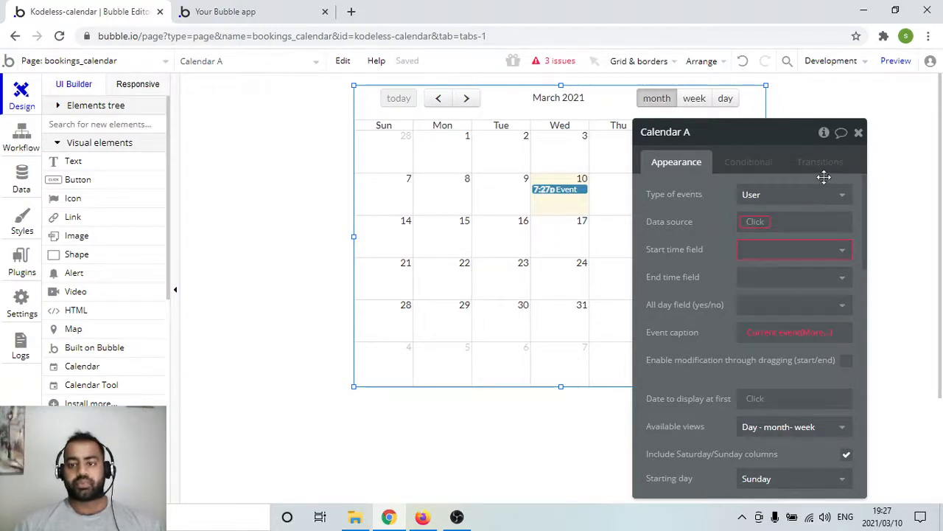
left_click(859, 135)
left_click(572, 422)
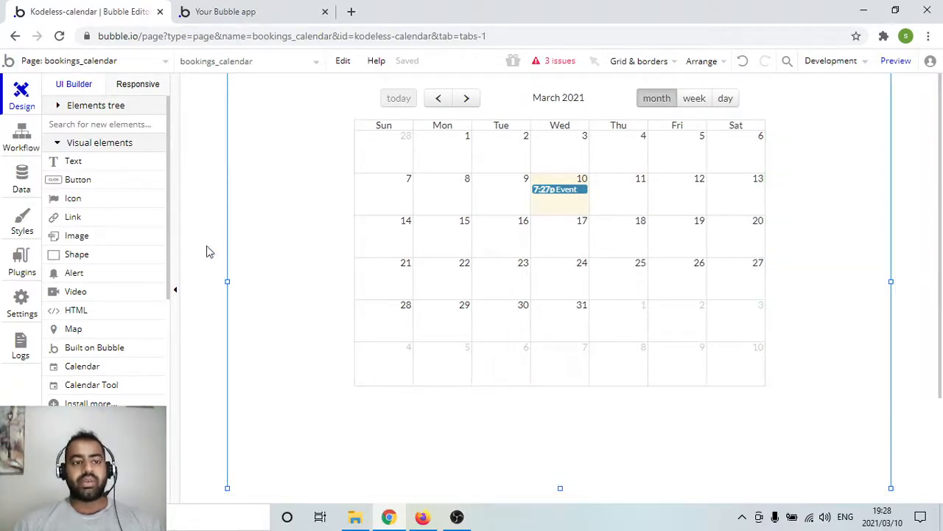
Draw a button about 278 by 52 px below the calendar and center it horizontally on the page.
left_click(78, 182)
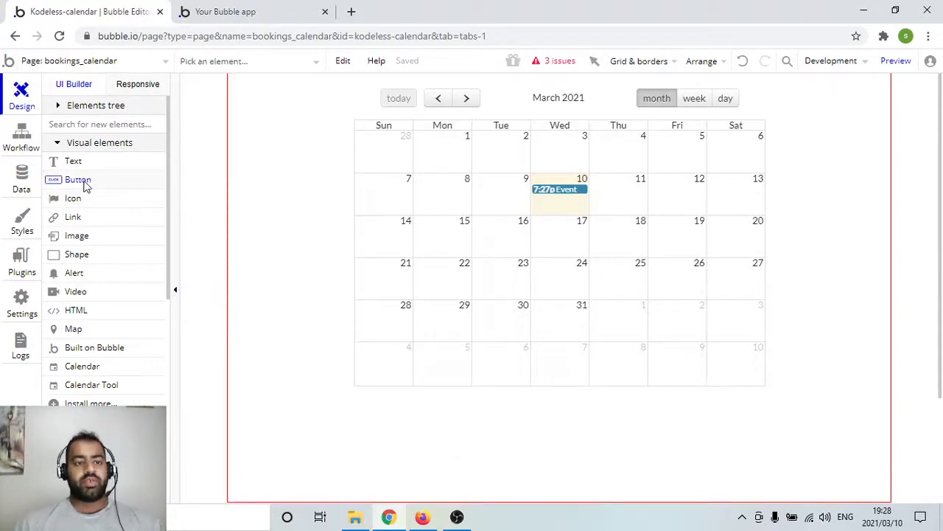
mouse_move(463, 426)
left_mouse_down()
mouse_move(712, 505)
mouse_move(678, 465)
mouse_move(655, 462)
left_mouse_up()
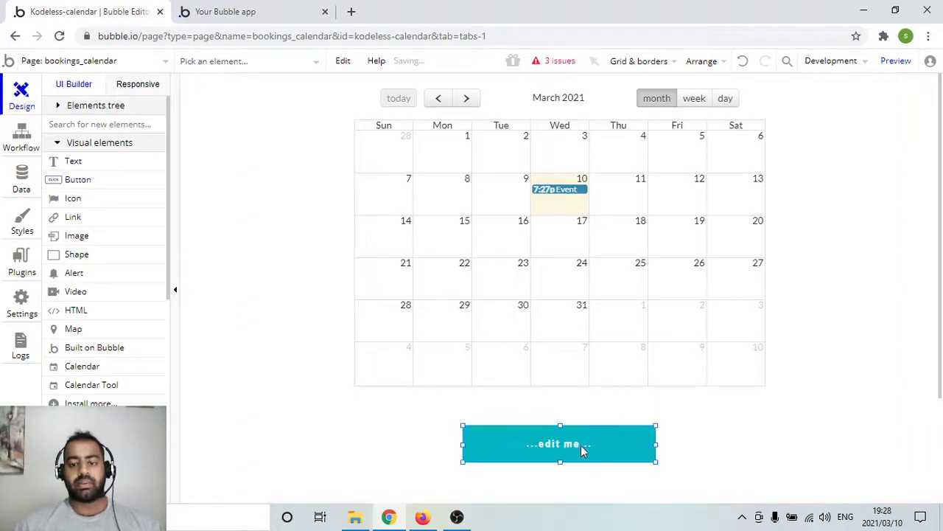
right_click(581, 445)
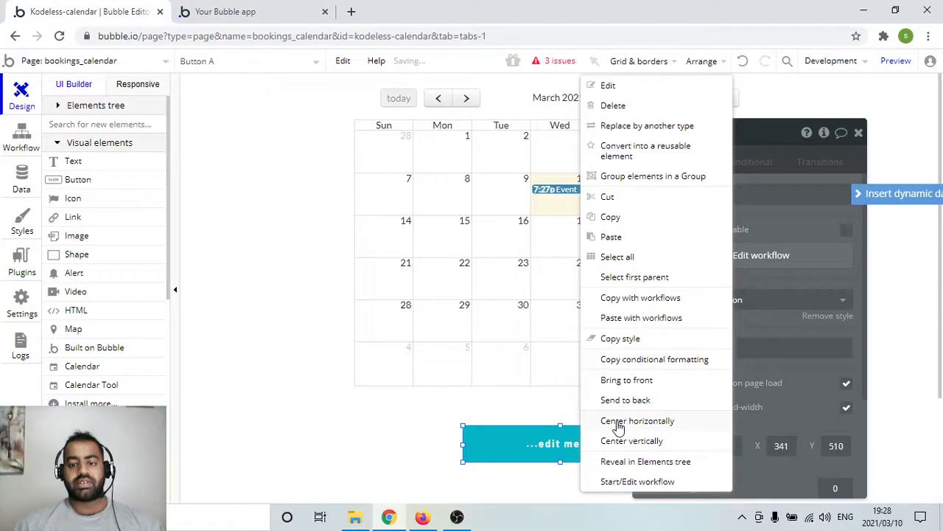
left_click(619, 421)
Label the button "Set Availability" and move it slightly closer to the calendar.
triple_click(693, 195)
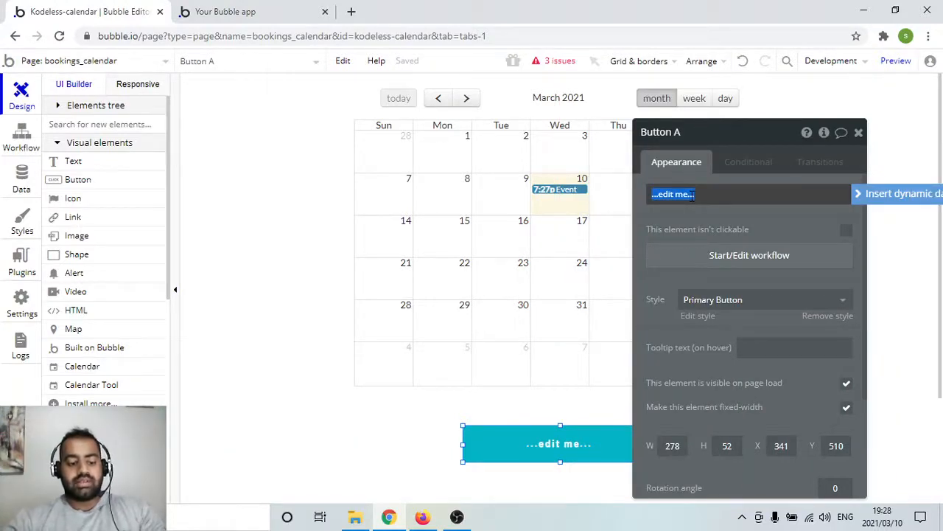
type("Set Availability")
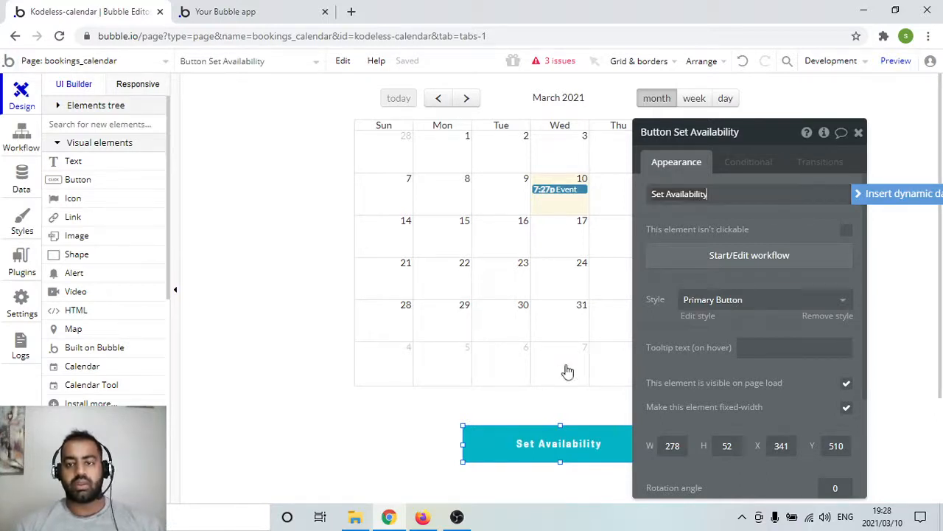
left_click(590, 411)
left_click(859, 132)
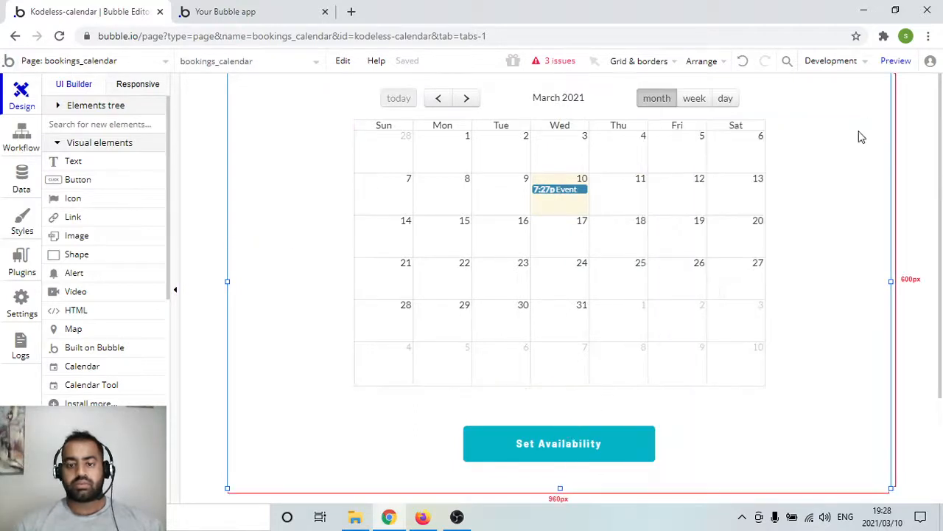
left_click_drag(569, 445, 569, 435)
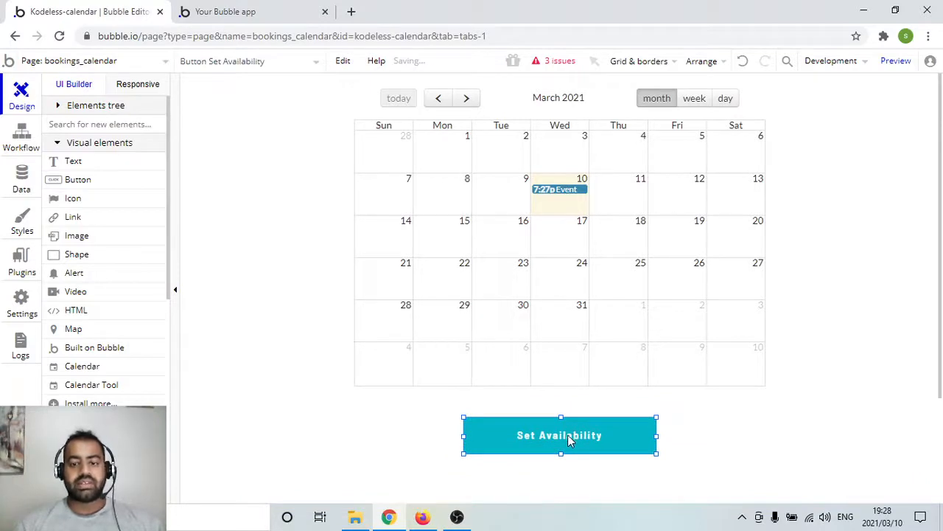
Draw a popup about 945 by 602 px covering nearly the whole page.
scroll(88, 308, "down", 2)
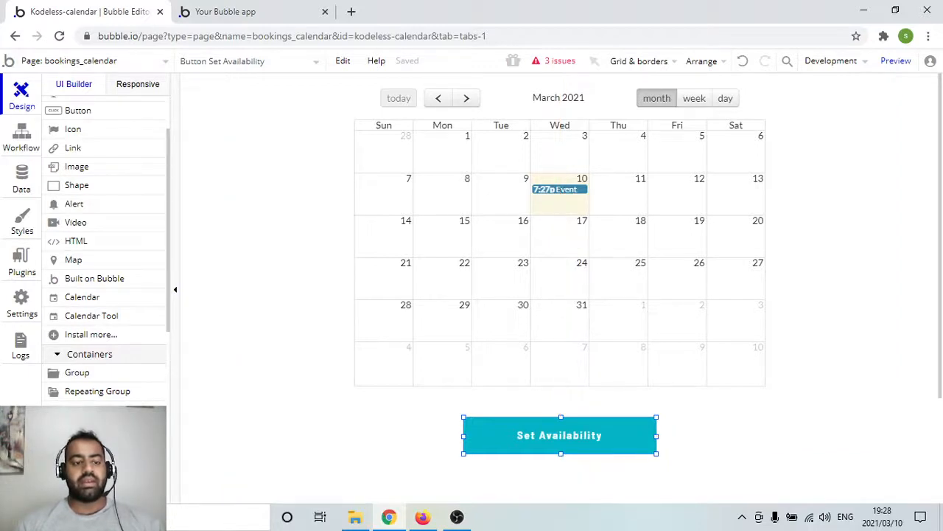
left_click(87, 410)
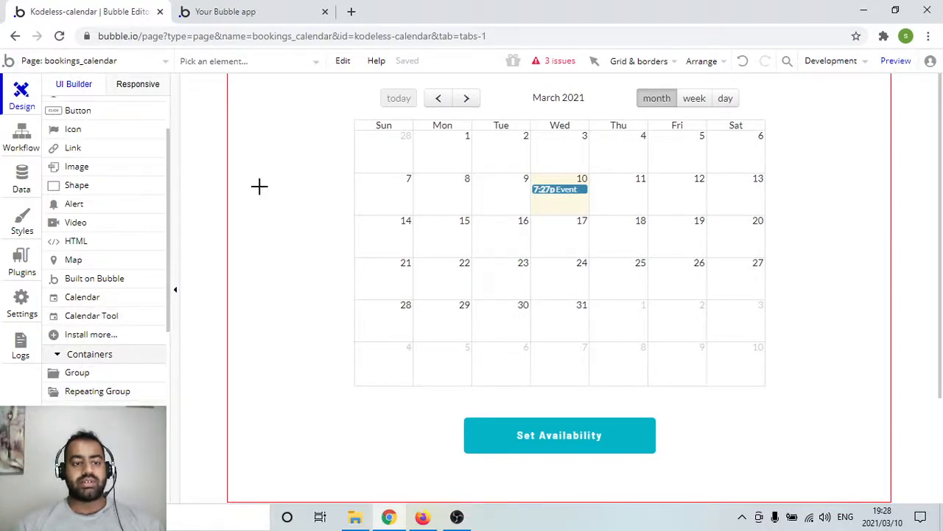
left_click_drag(231, 77, 885, 495)
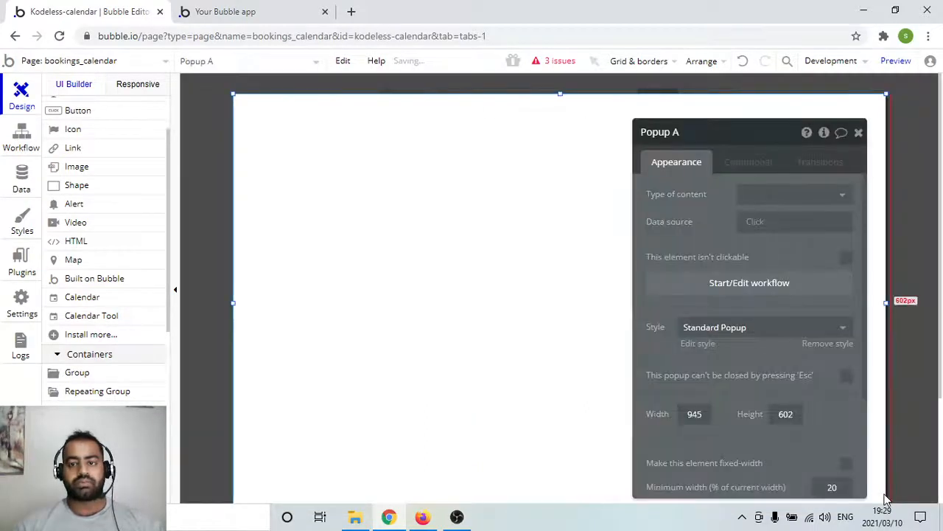
Rename the popup as "Popup Availability".
left_click(696, 130)
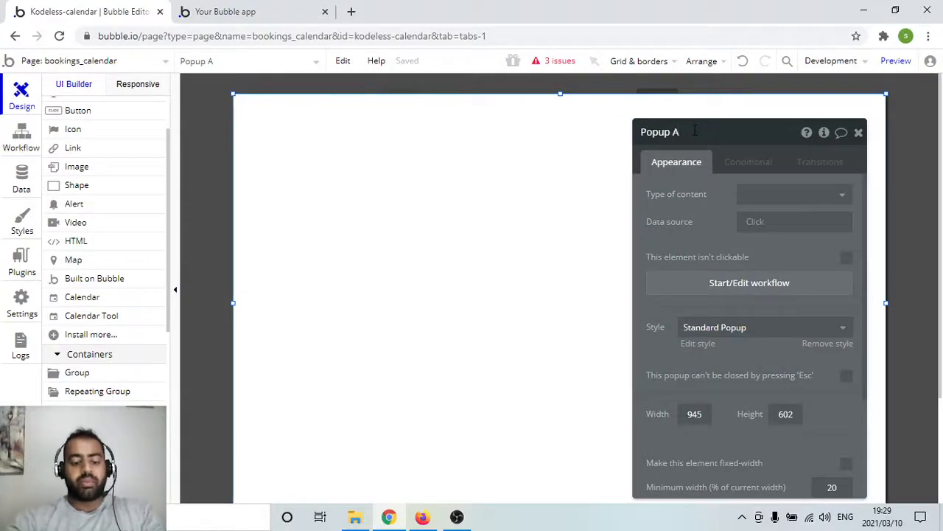
type("va")
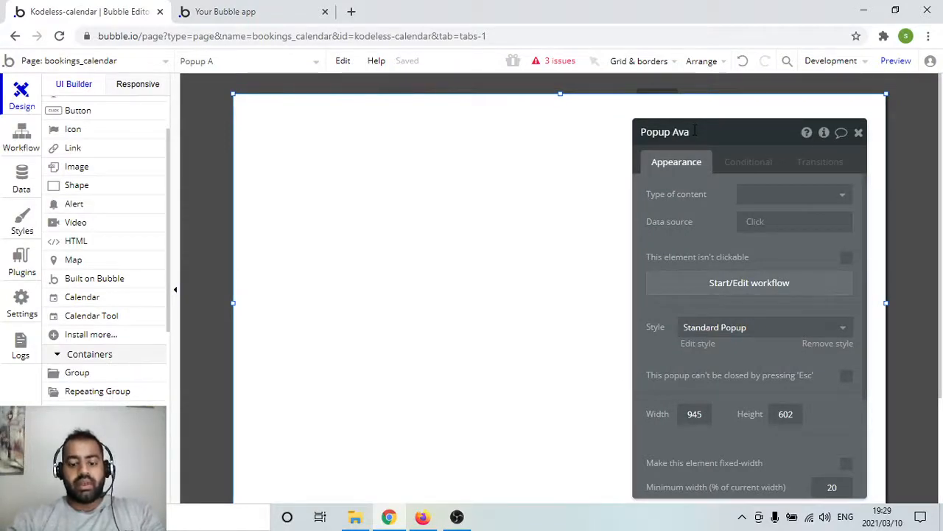
type("ilabil")
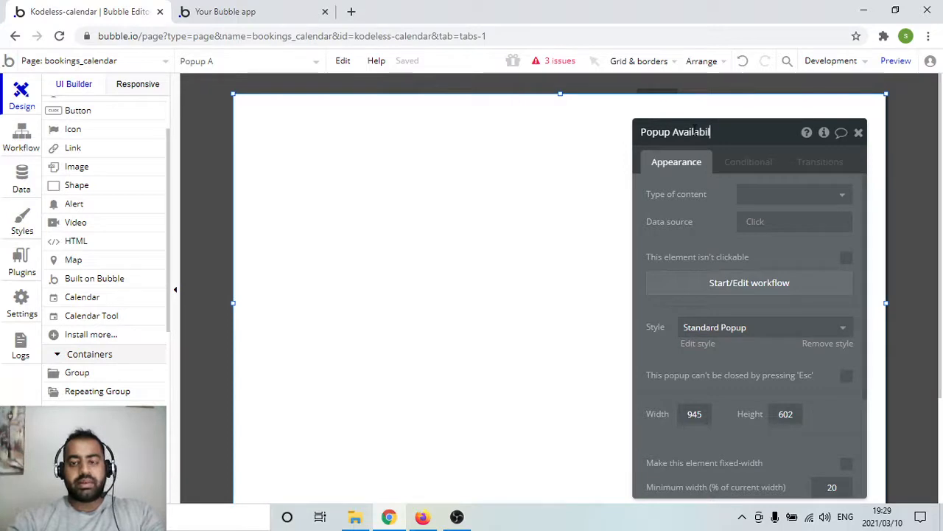
type("ity")
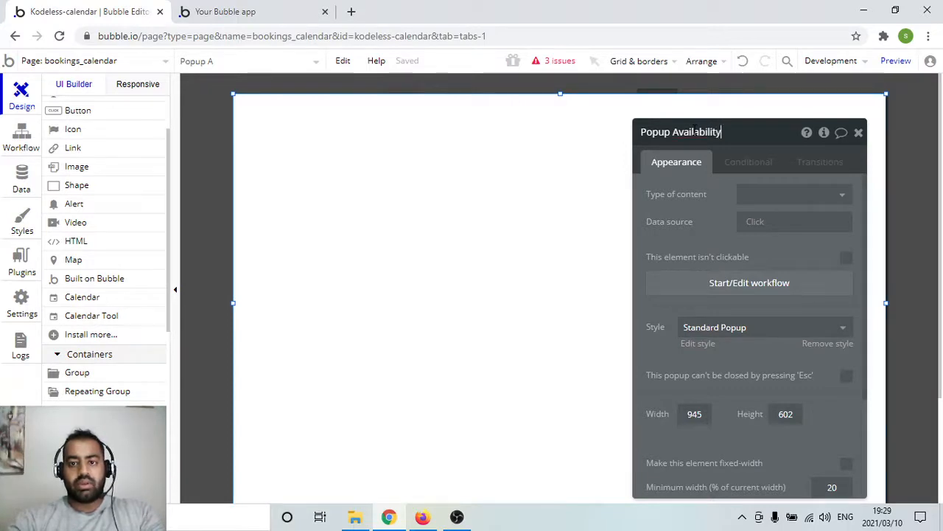
left_click(464, 283)
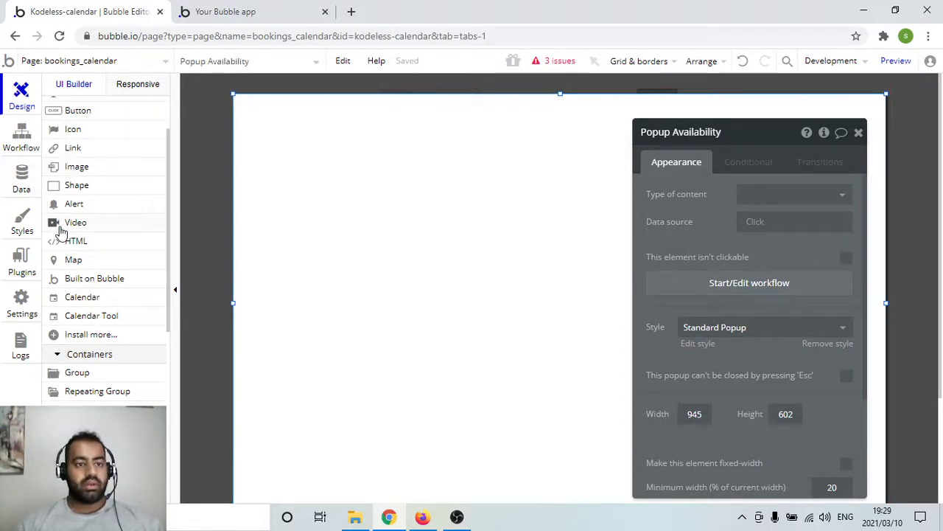
Draw a Dropdown element near the top of the availability popup, slightly right of its centre.
scroll(111, 258, "down", 3)
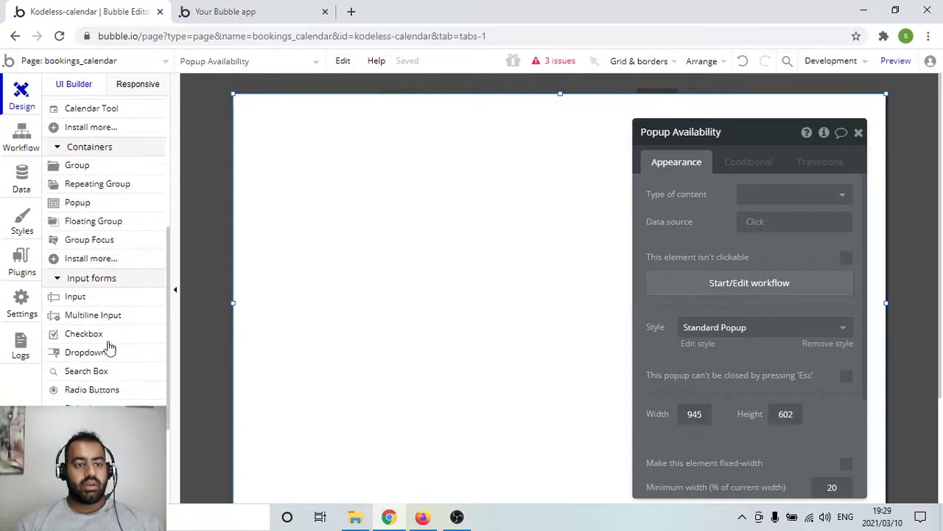
left_click(103, 354)
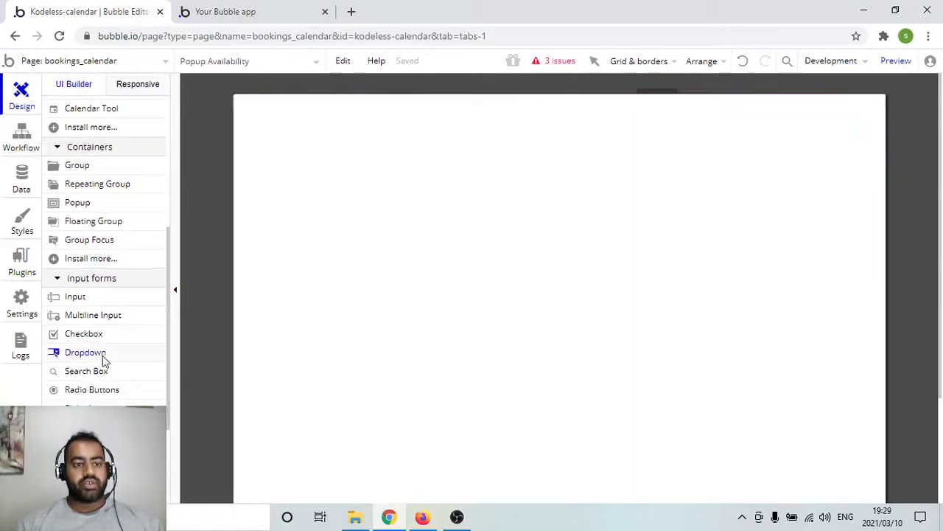
mouse_move(480, 153)
left_mouse_down()
mouse_move(722, 193)
mouse_move(718, 169)
left_mouse_up()
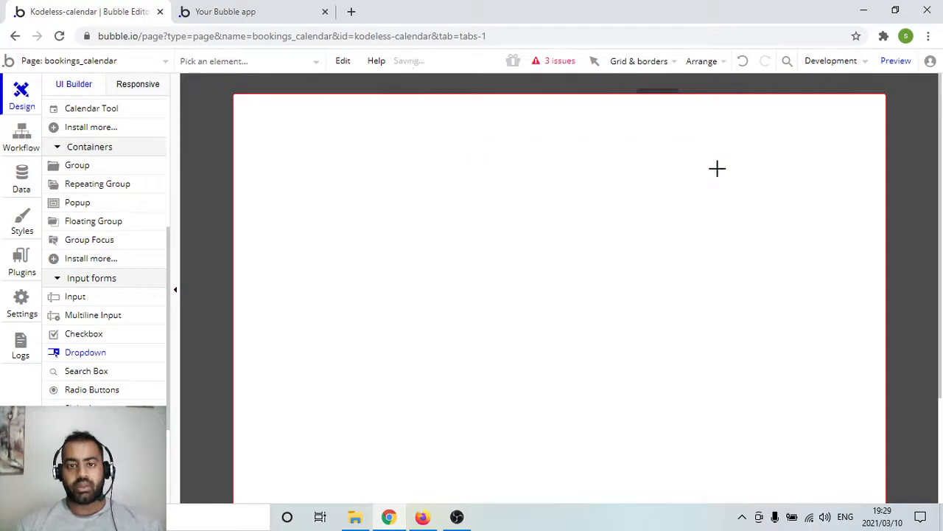
Move the dropdown into the centre near the popup's upper edge and set its placeholder to "Select day".
left_click_drag(609, 161, 558, 142)
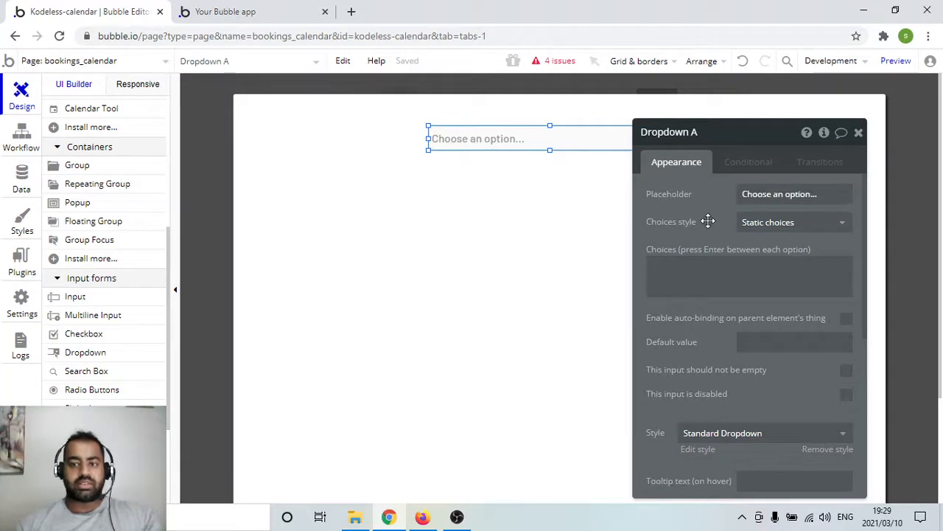
left_click(773, 190)
type("Se")
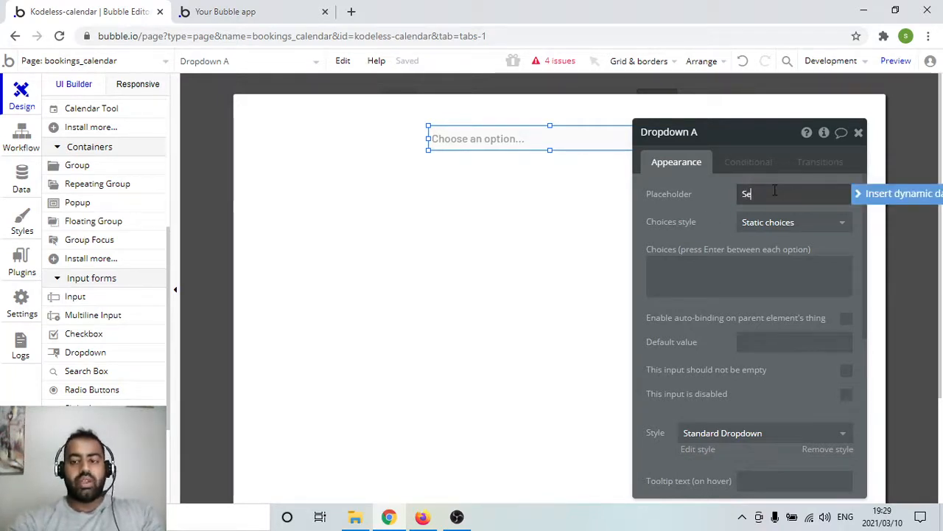
type("lect")
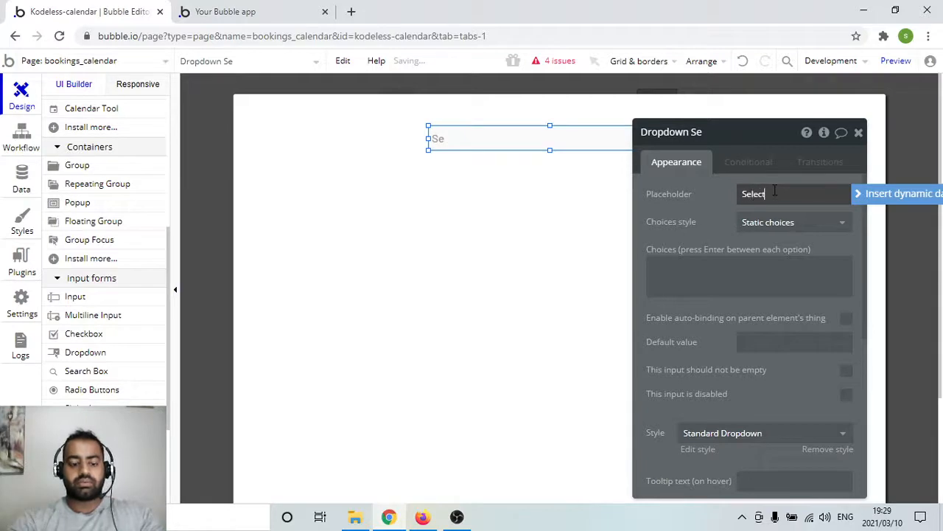
type(" day")
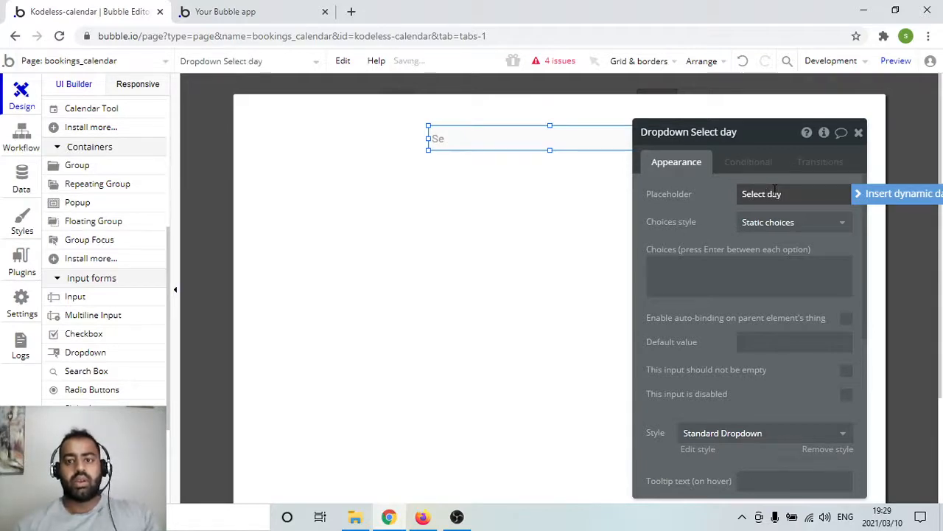
left_click(716, 211)
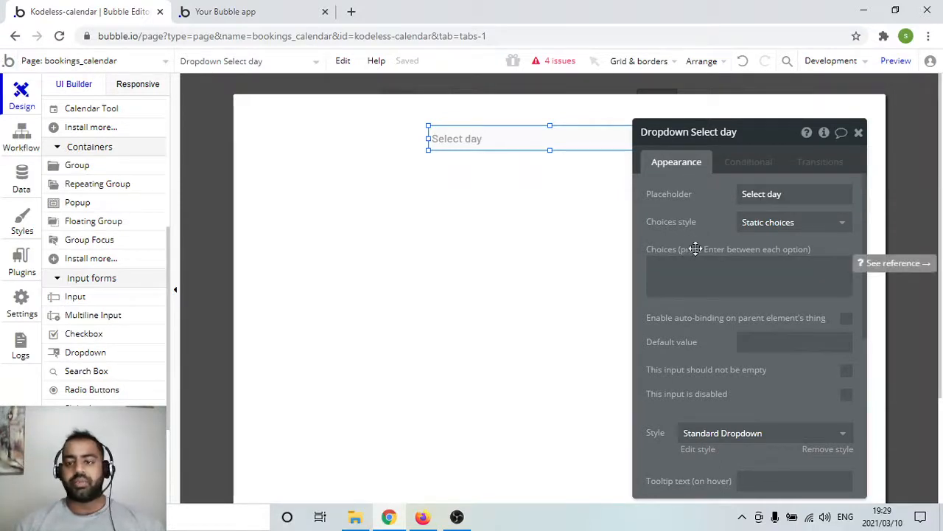
Enter Monday, Tuesday, Wednesday, Thursday, Friday, Saturday and Sunday as static choices of the day dropdown, one per line.
left_click(776, 281)
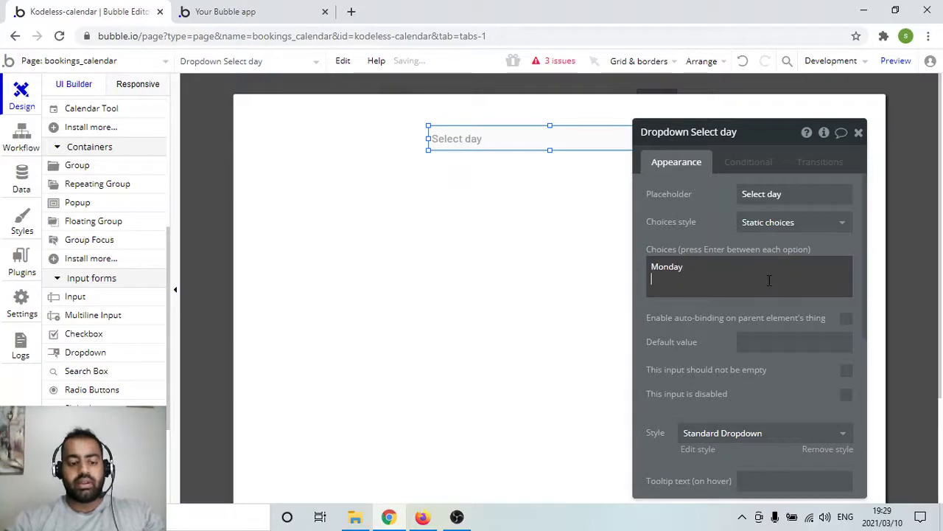
type("day")
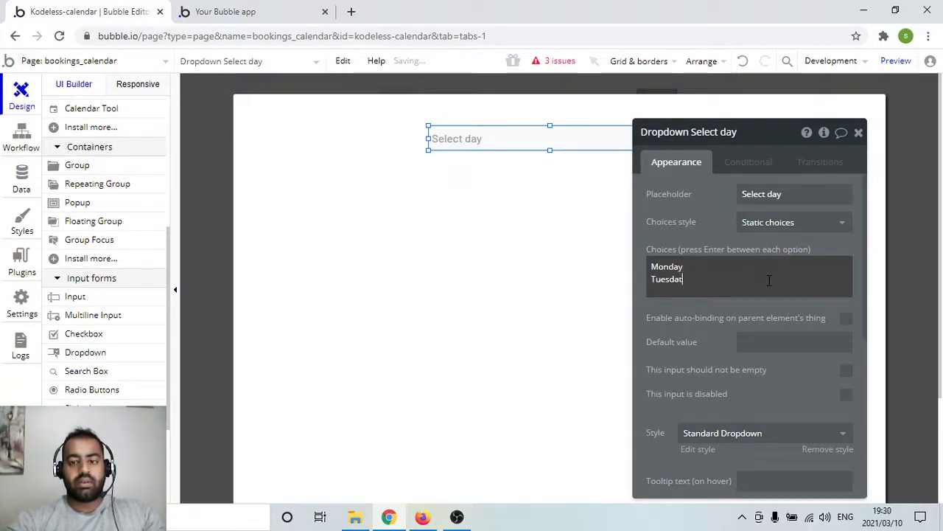
key("Return")
type("We")
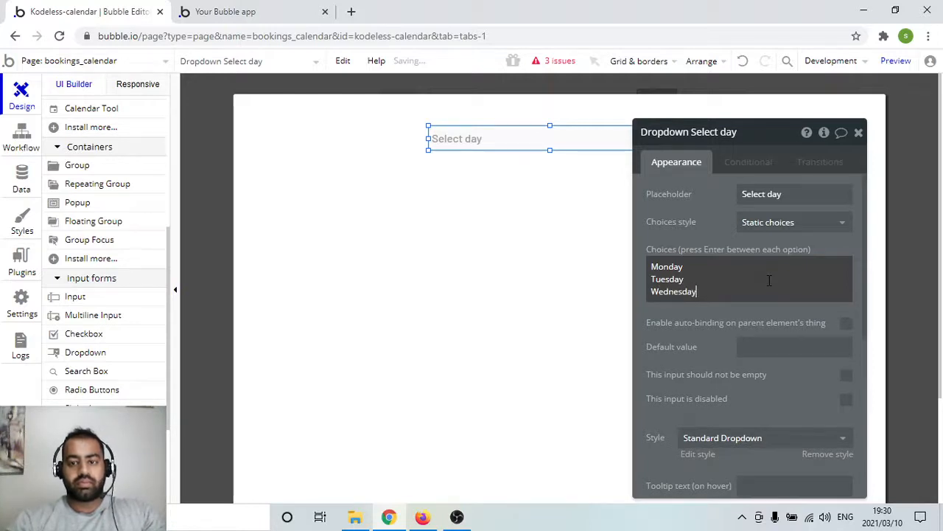
type("dnesday")
key("Return")
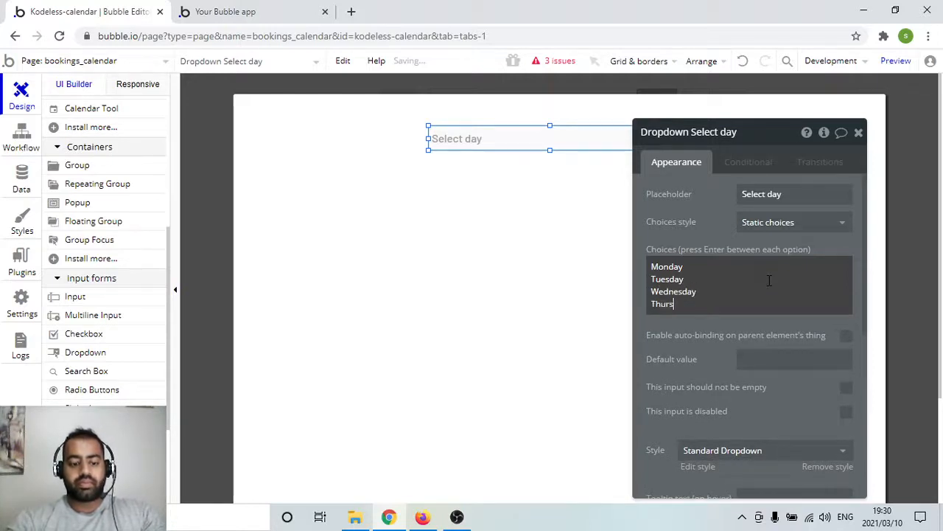
type("Thursday")
key("Return")
type("Fri")
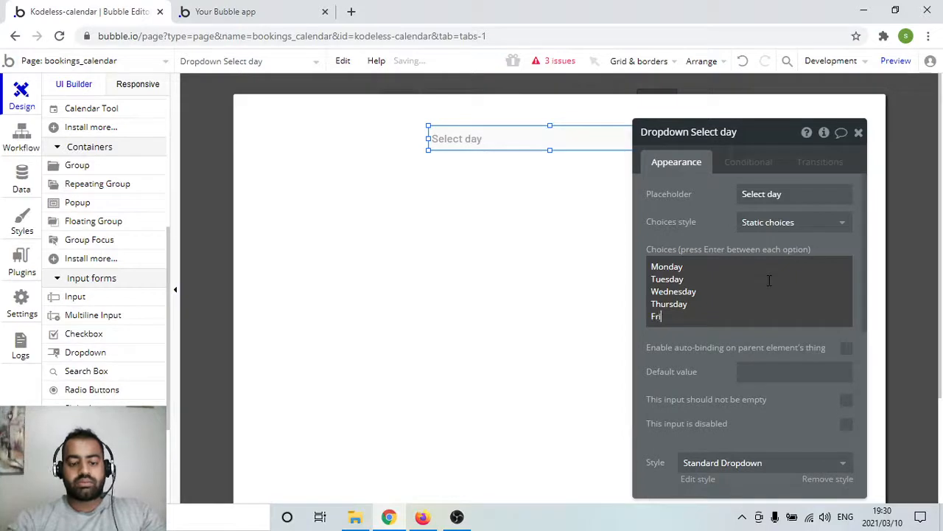
type("day")
key("Return")
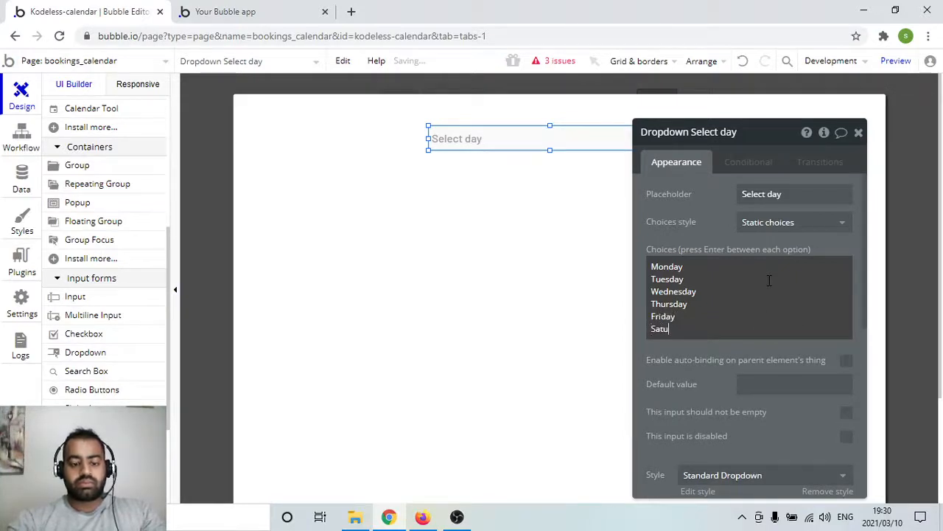
type("Saturday")
key("Return")
type("S")
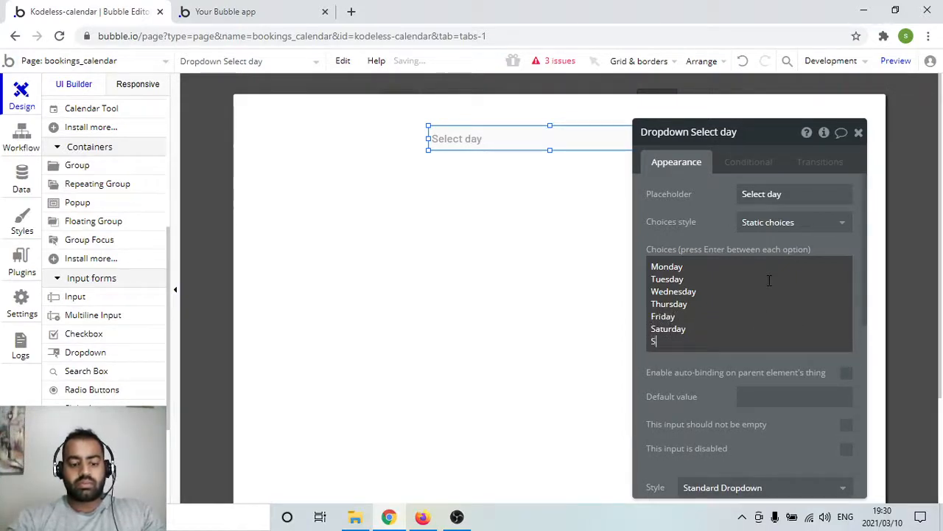
type("unday")
scroll(763, 295, "down", 2)
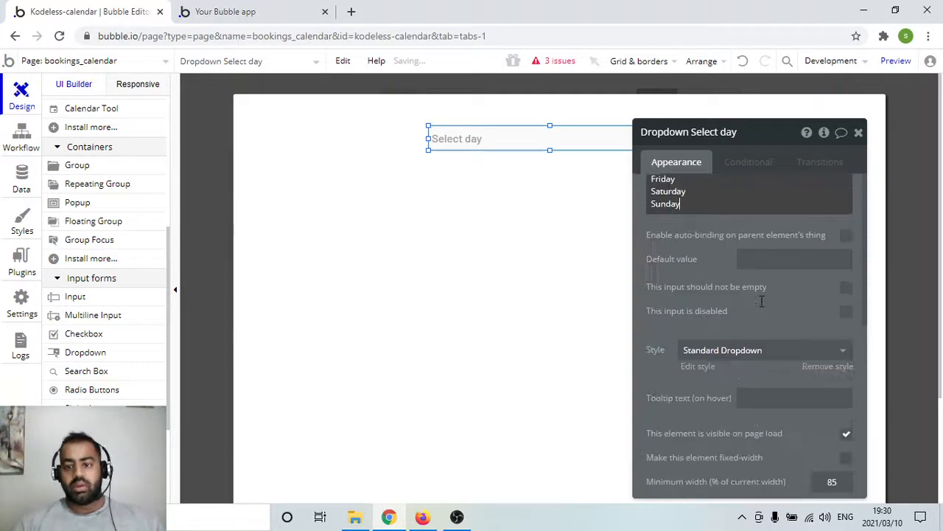
scroll(762, 300, "down", 3)
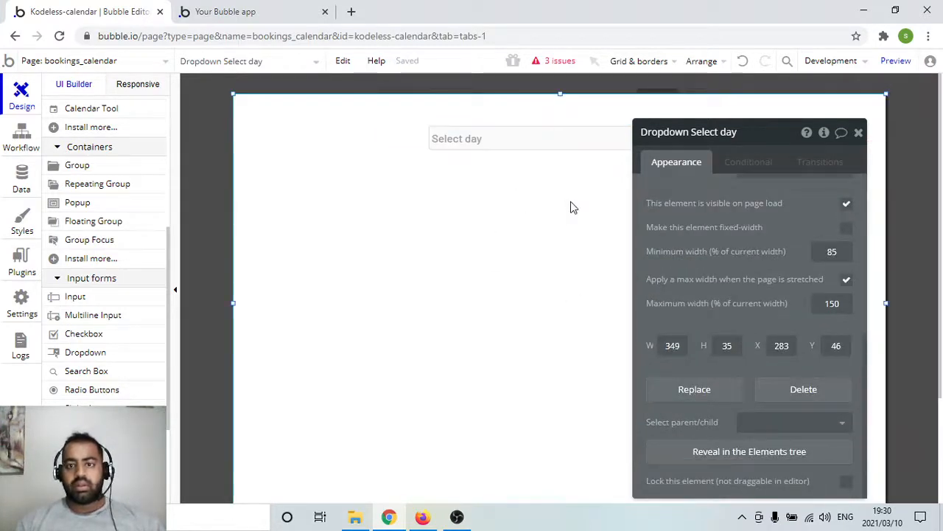
left_click(858, 133)
left_click(858, 134)
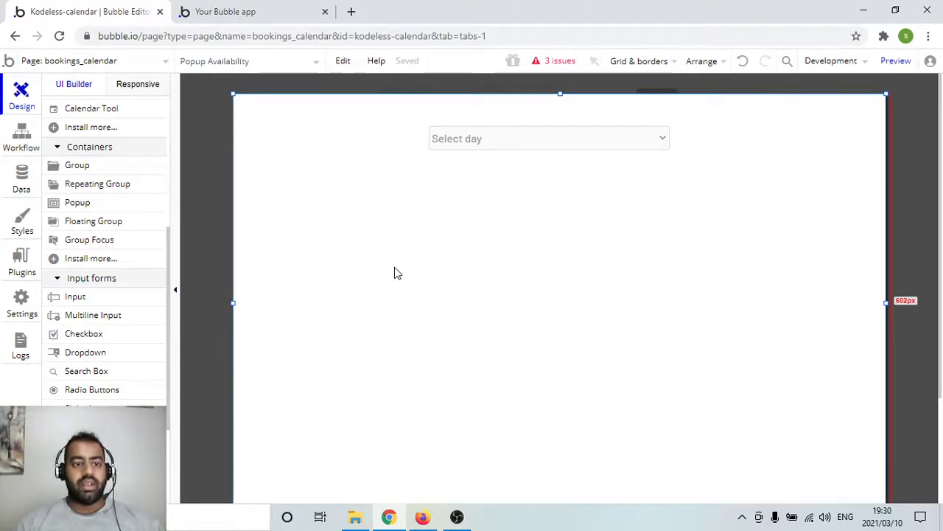
Draw an Input about 130 by 32 px below the left end of the day dropdown, with the placeholder "Start time".
left_click(88, 302)
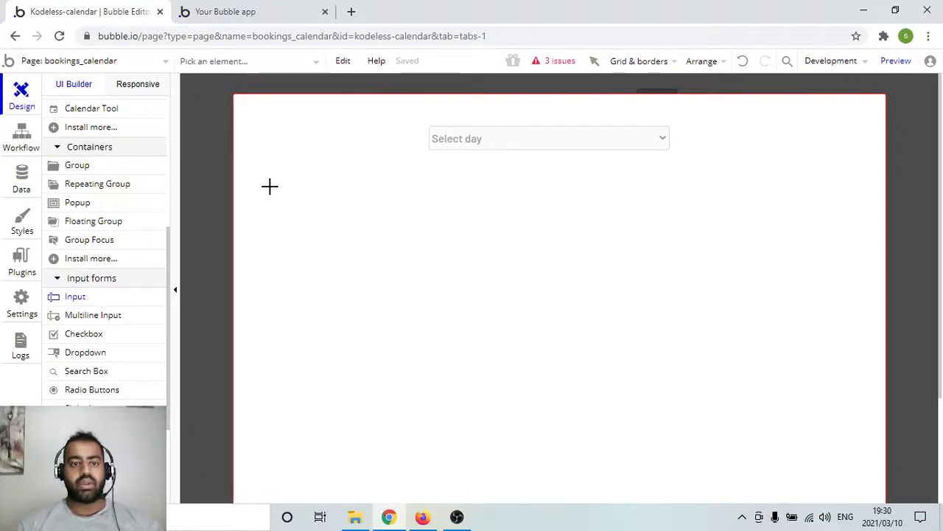
left_click_drag(270, 187, 483, 171)
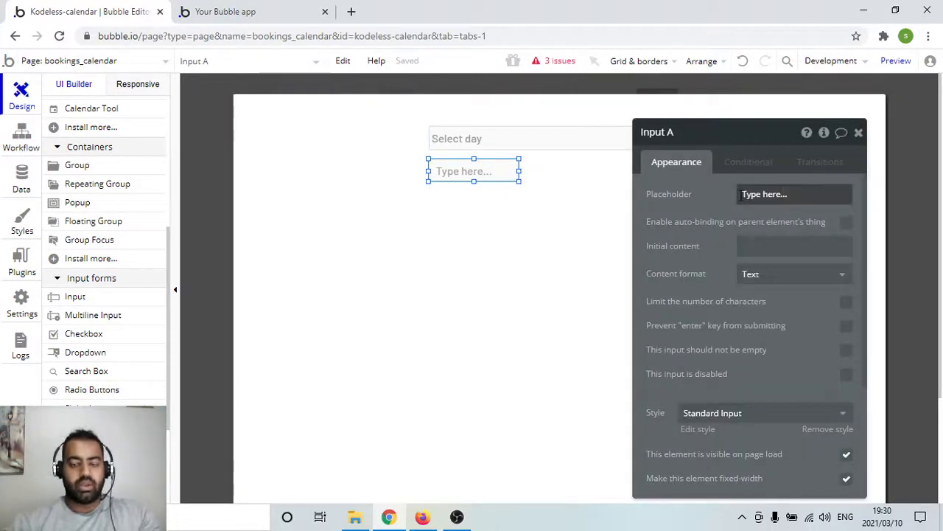
triple_click(741, 193)
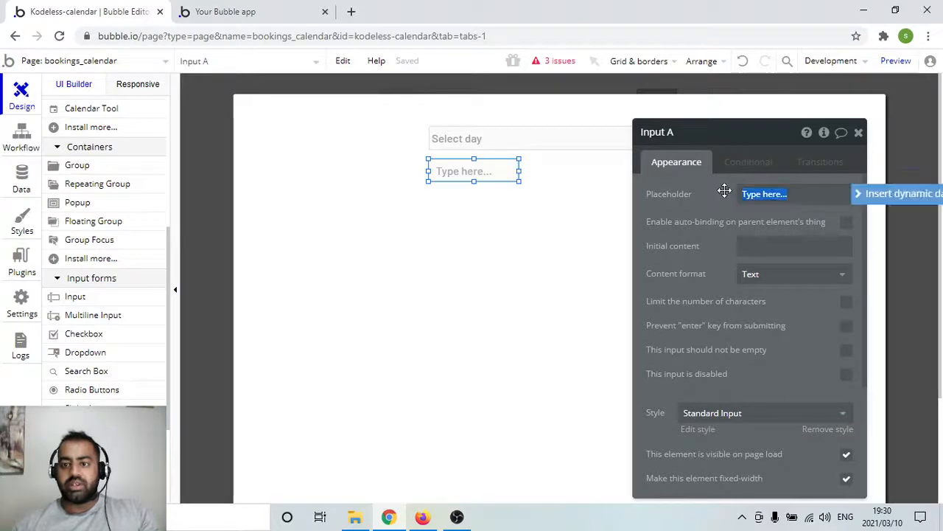
type("Start time")
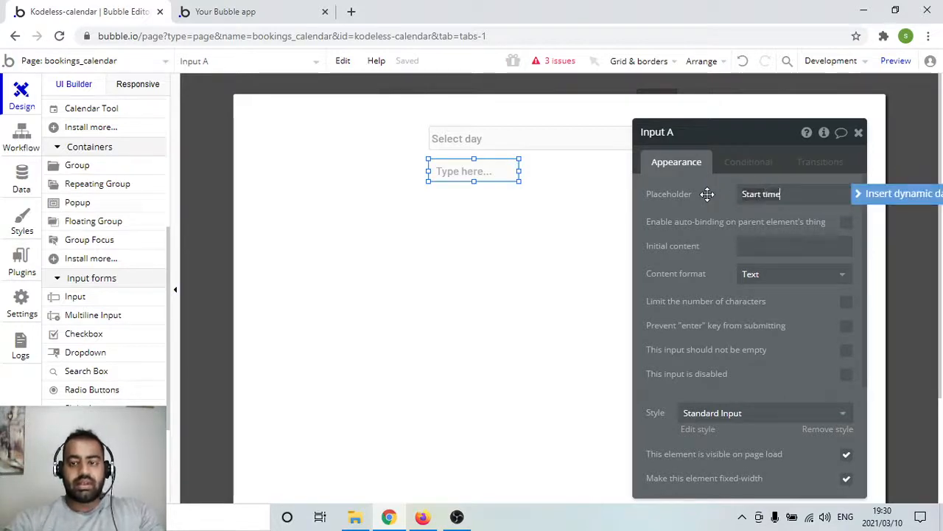
left_click(432, 248)
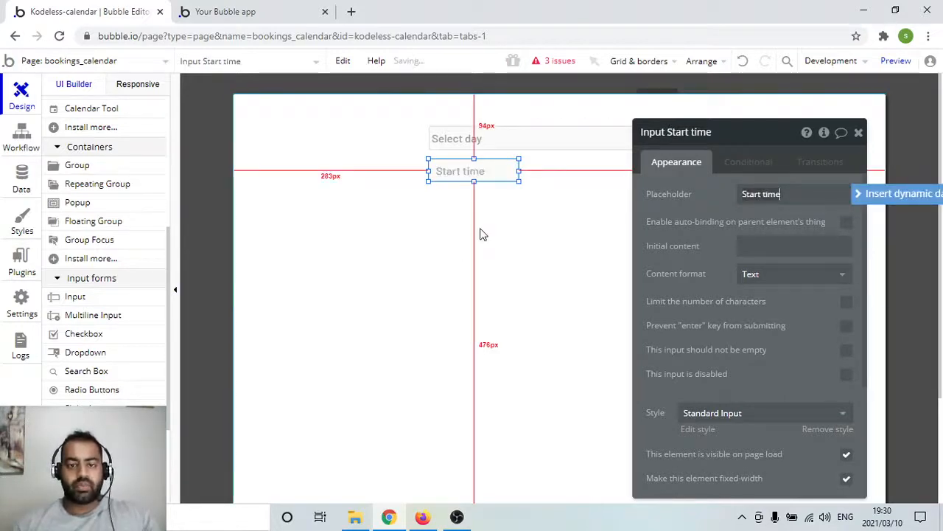
Duplicate the Start time input and place the copy on the same row, aligned with the dropdown's right edge.
left_click(496, 171)
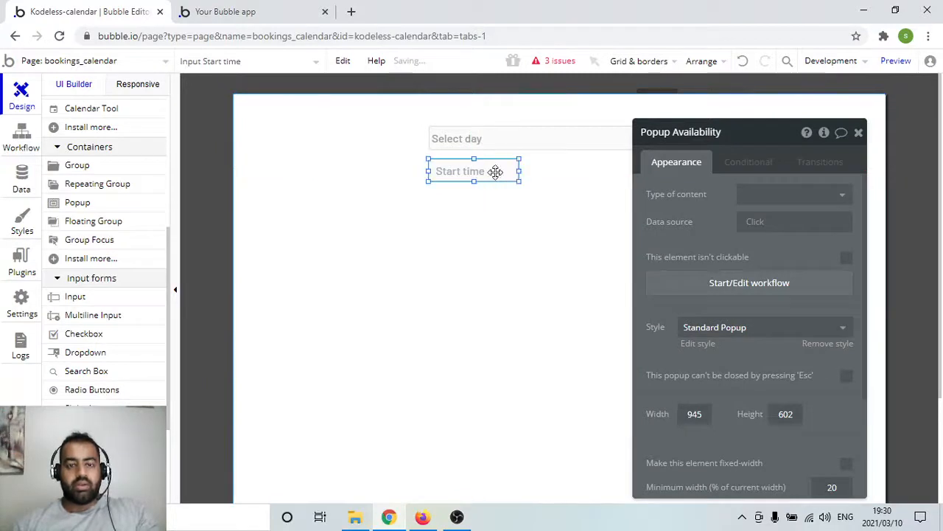
key("ctrl+c")
key("ctrl+v")
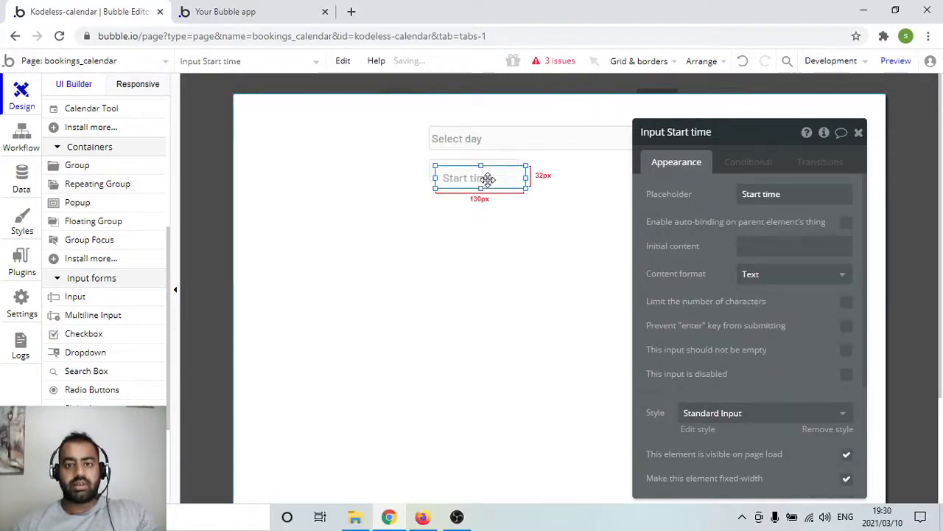
left_click_drag(488, 179, 632, 174)
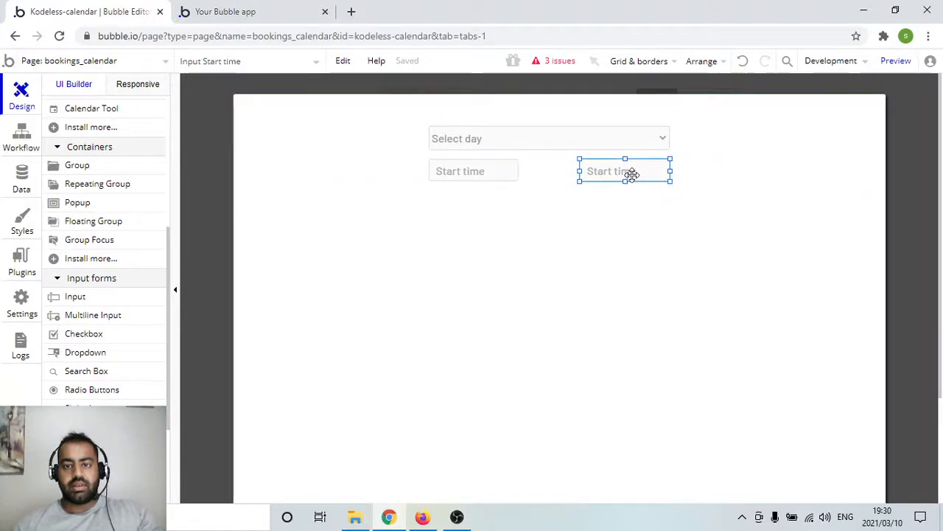
Change the copied input's placeholder to "End time" and close the property editor.
double_click(631, 174)
triple_click(793, 194)
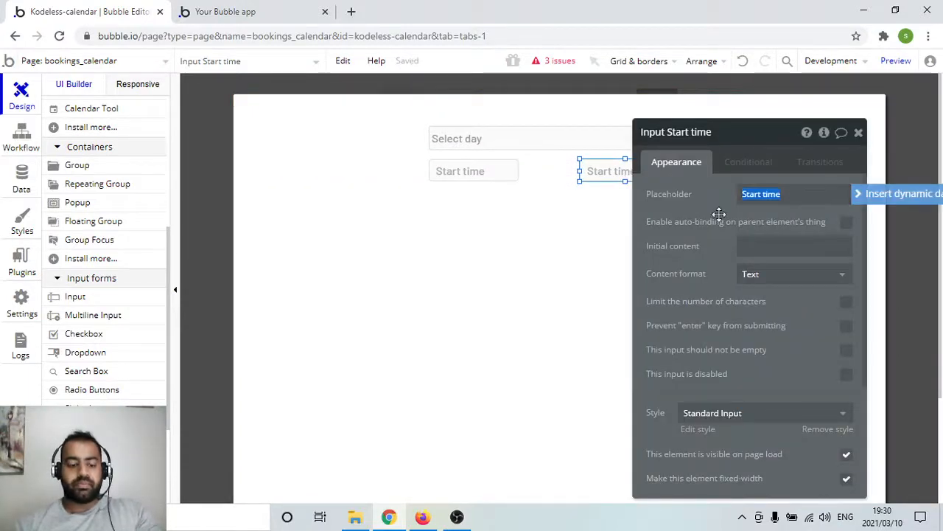
double_click(756, 192)
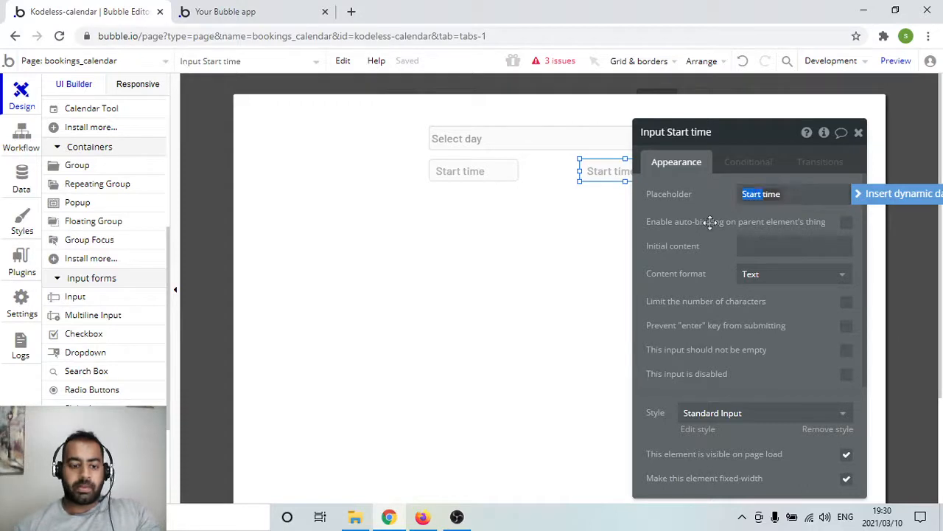
type("End")
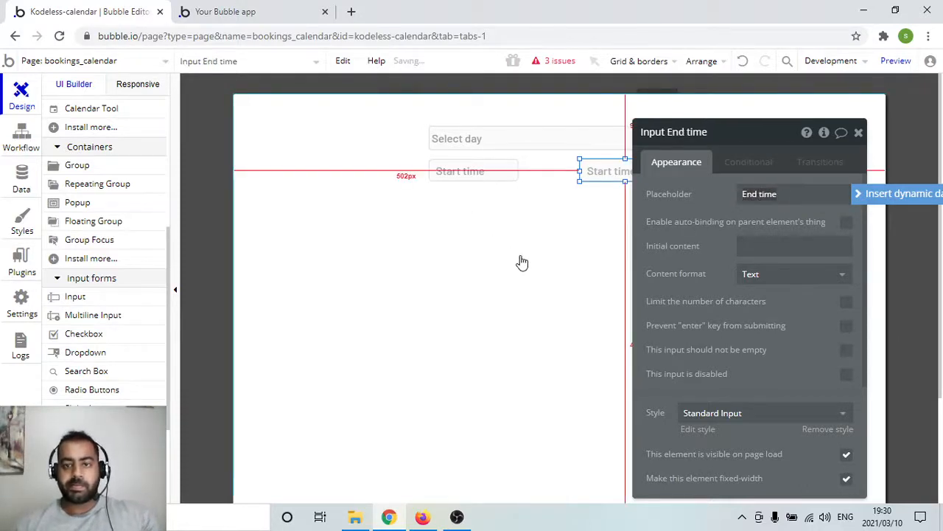
left_click(521, 261)
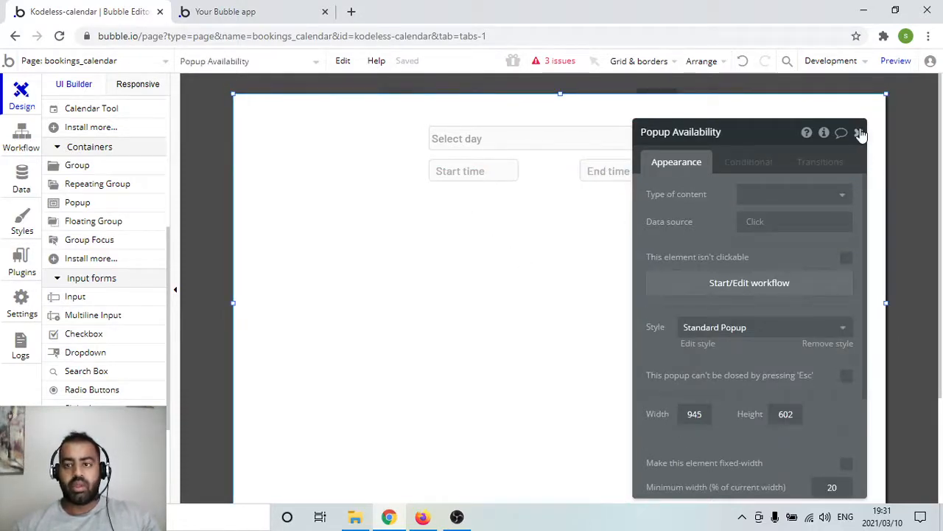
left_click(859, 133)
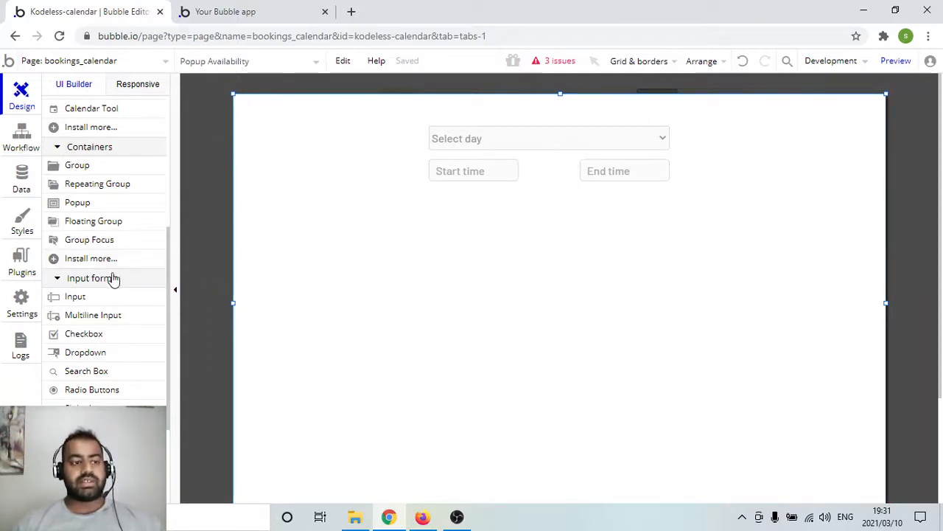
Draw a button about 171 by 37 px below the time inputs and center it horizontally in the popup.
scroll(115, 264, "up", 3)
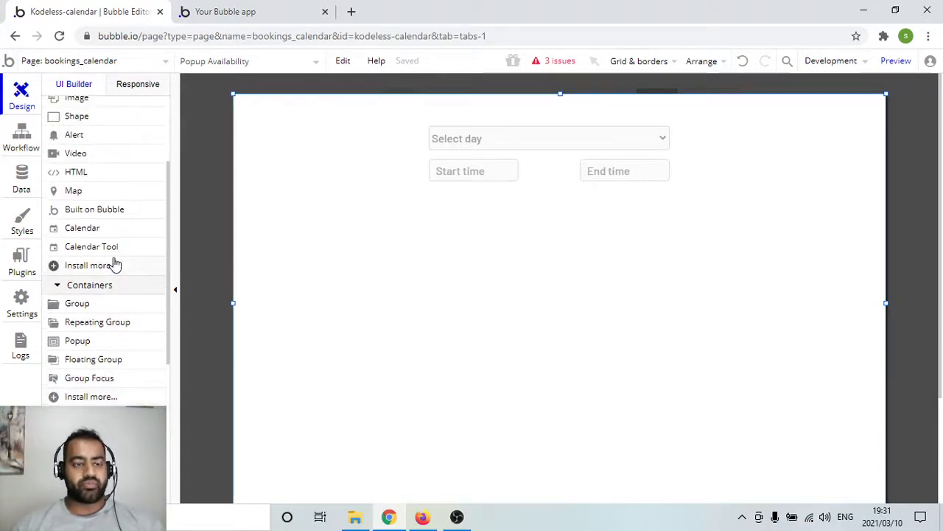
scroll(114, 264, "up", 2)
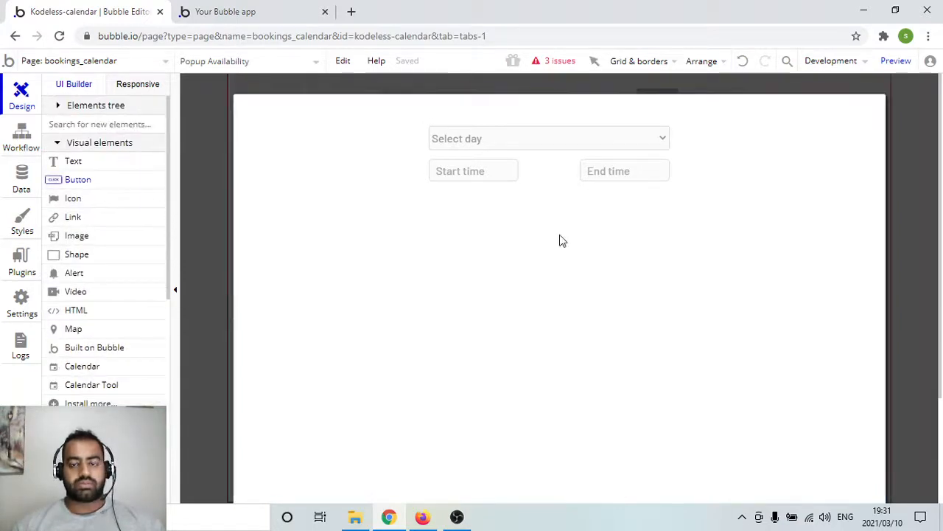
mouse_move(478, 201)
left_mouse_down()
mouse_move(605, 235)
mouse_move(595, 225)
left_mouse_up()
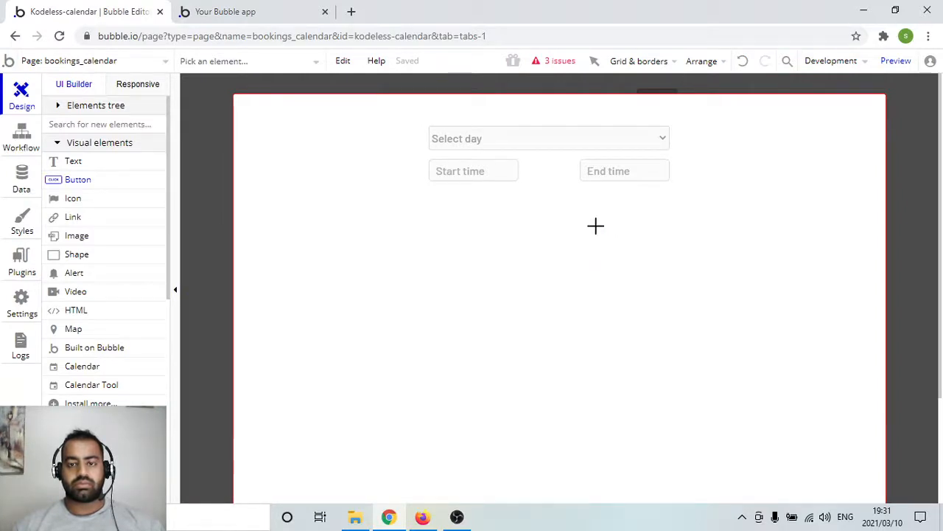
right_click(551, 214)
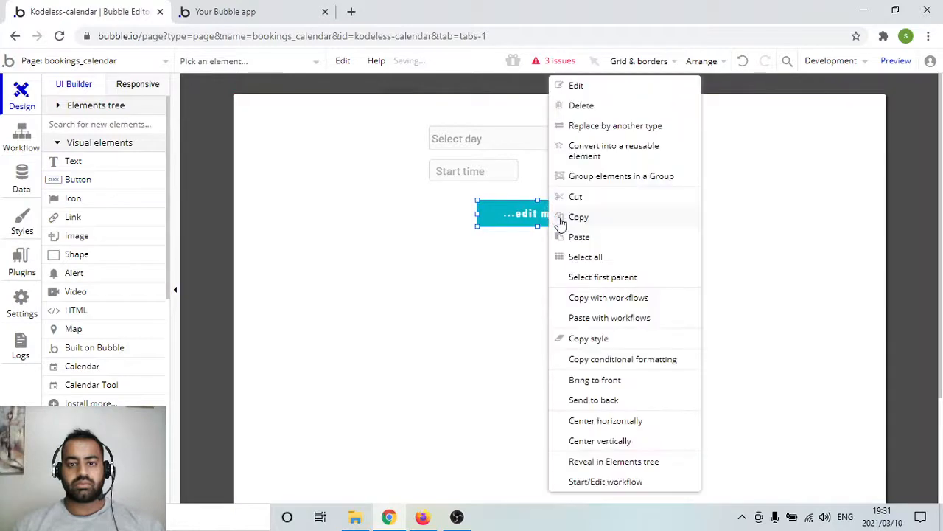
left_click(622, 420)
Label the new popup button "Confirm".
left_click(725, 194)
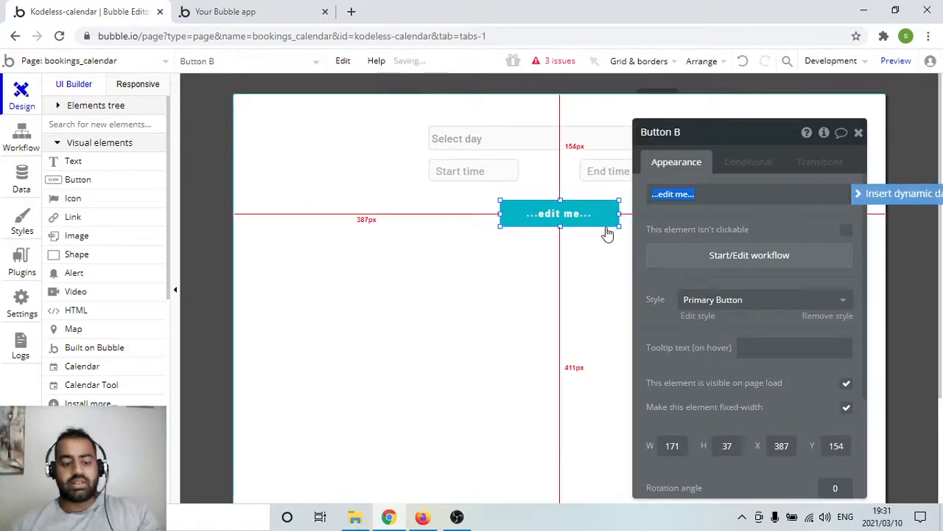
type("C")
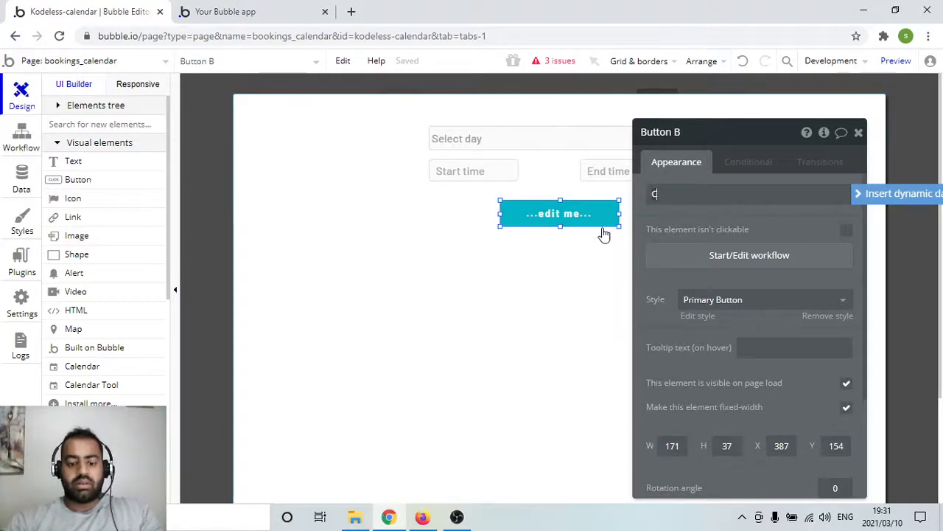
type("lnfirm")
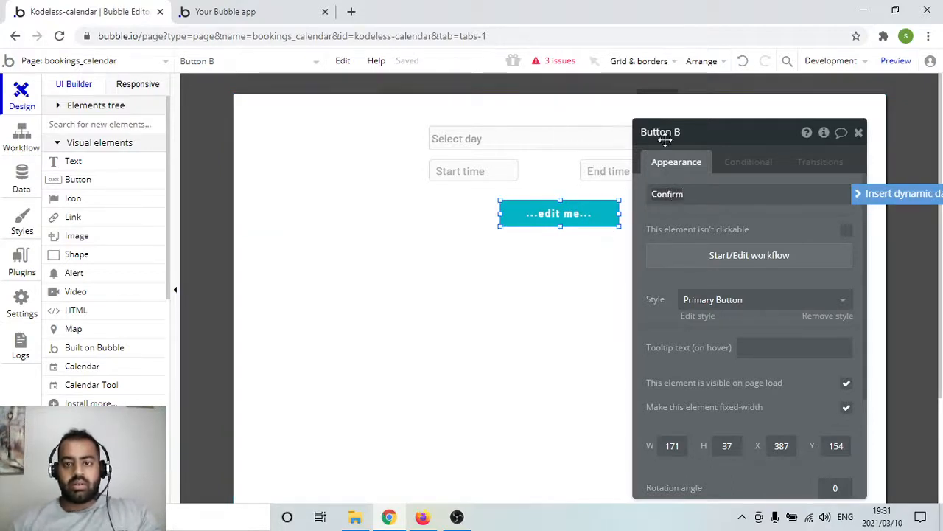
Rename the Confirm button element to "Button Confirm" and close the property editor.
left_click(678, 136)
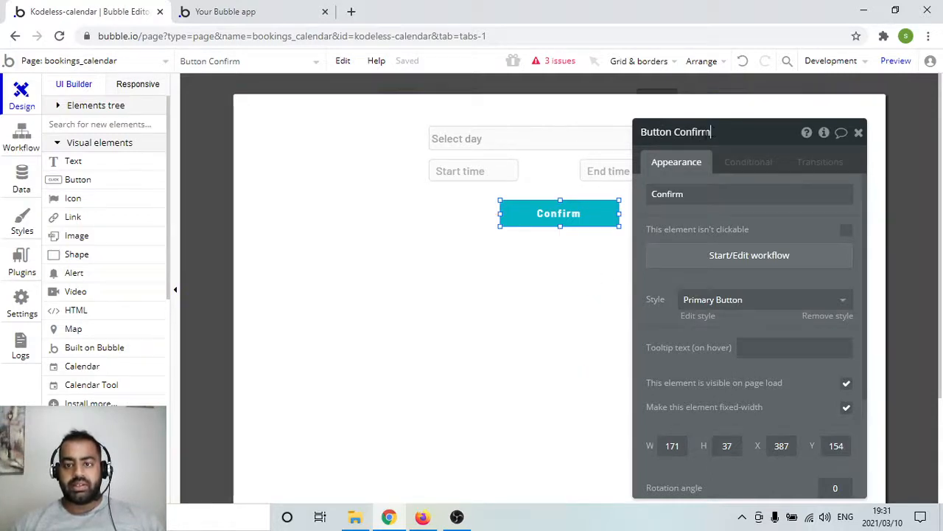
left_click(603, 283)
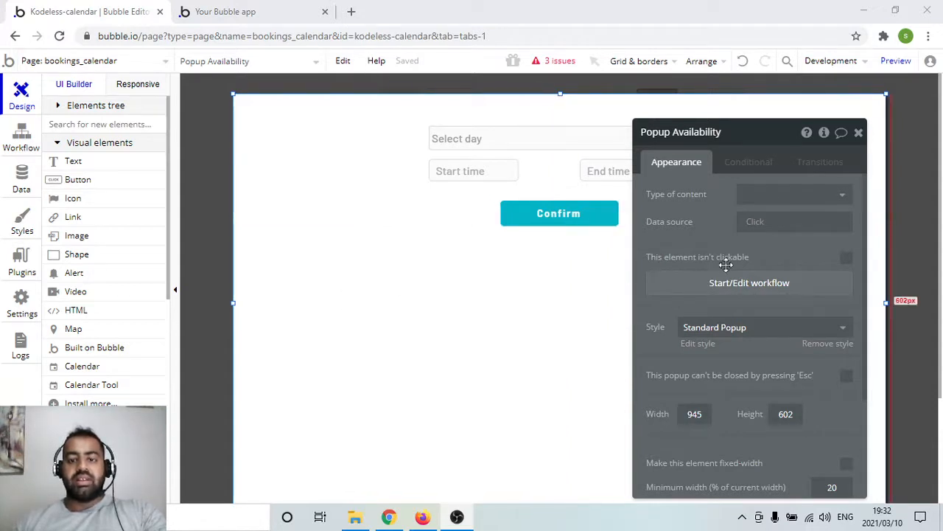
left_click(857, 133)
Draw a repeating group about 786 by 338 px in the popup below the Confirm button.
scroll(120, 262, "down", 4)
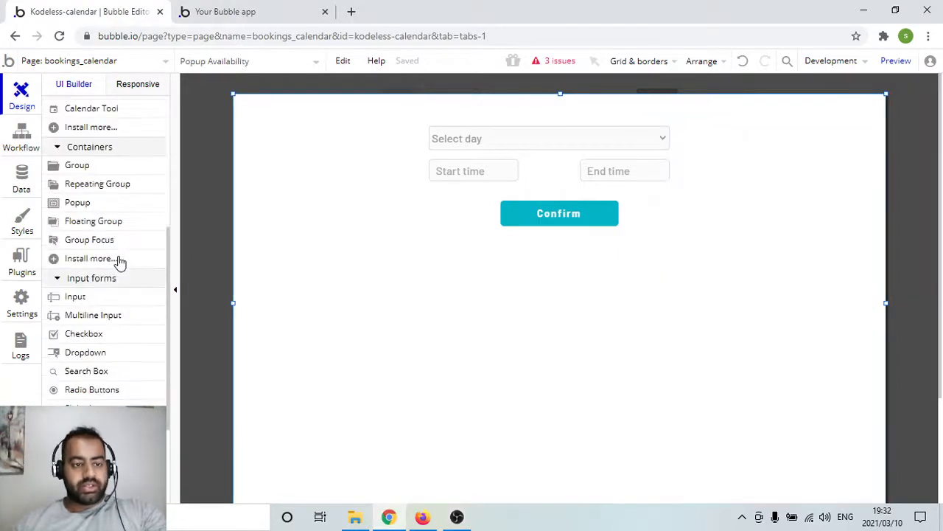
scroll(121, 271, "up", 1)
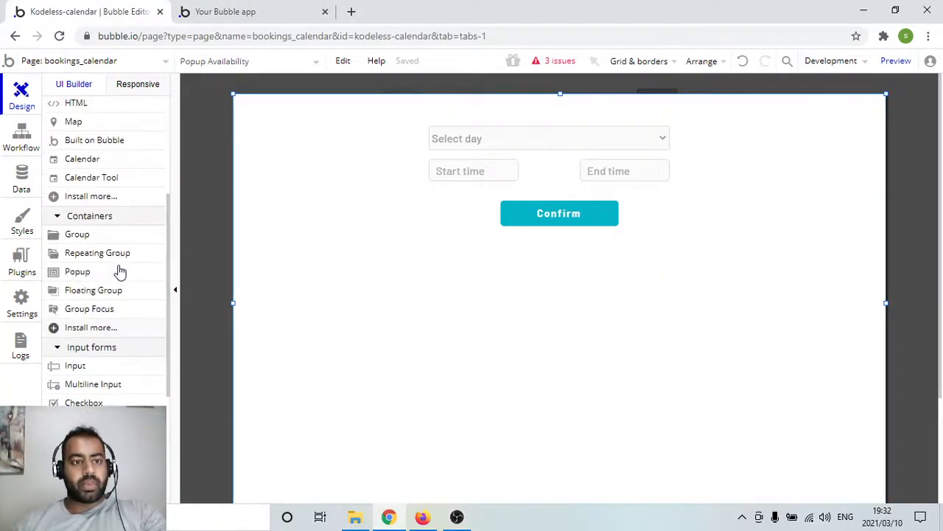
left_click(118, 254)
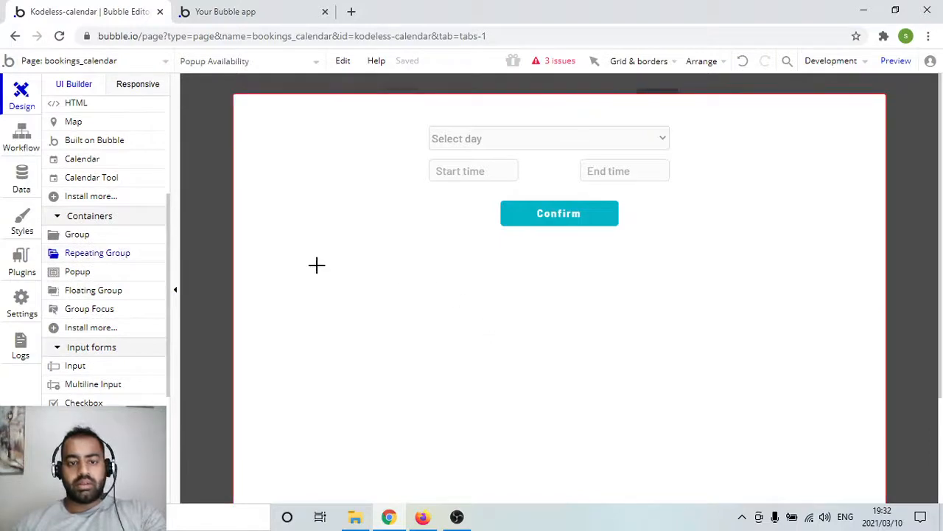
left_click_drag(302, 260, 845, 493)
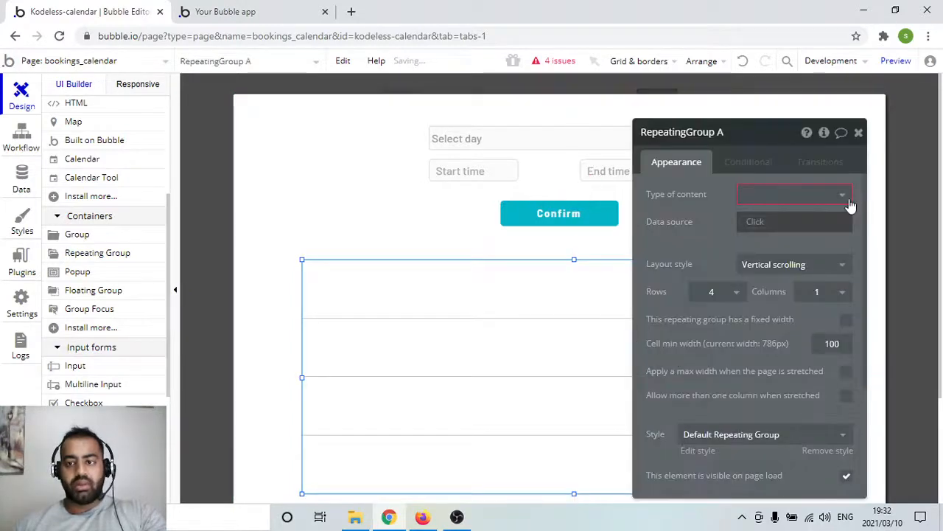
Set the repeating group's number of rows to 7.
left_click(845, 195)
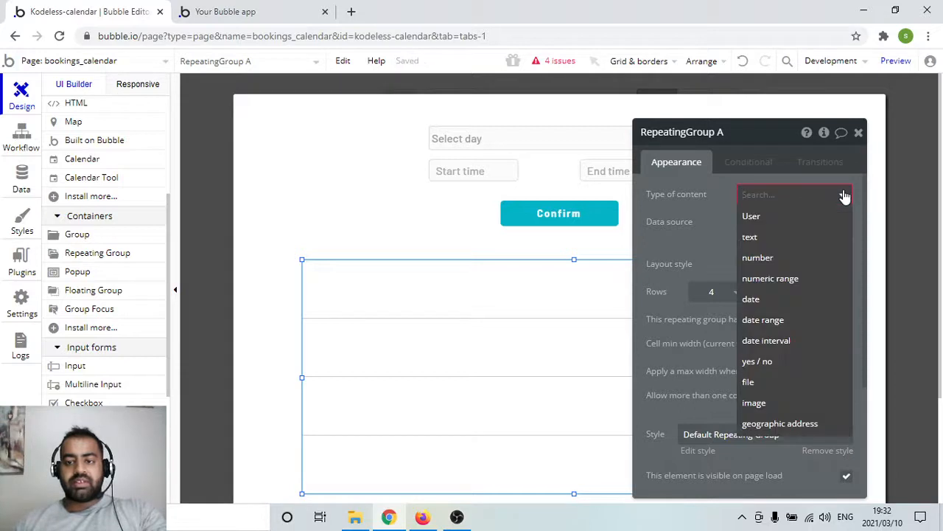
left_click(845, 195)
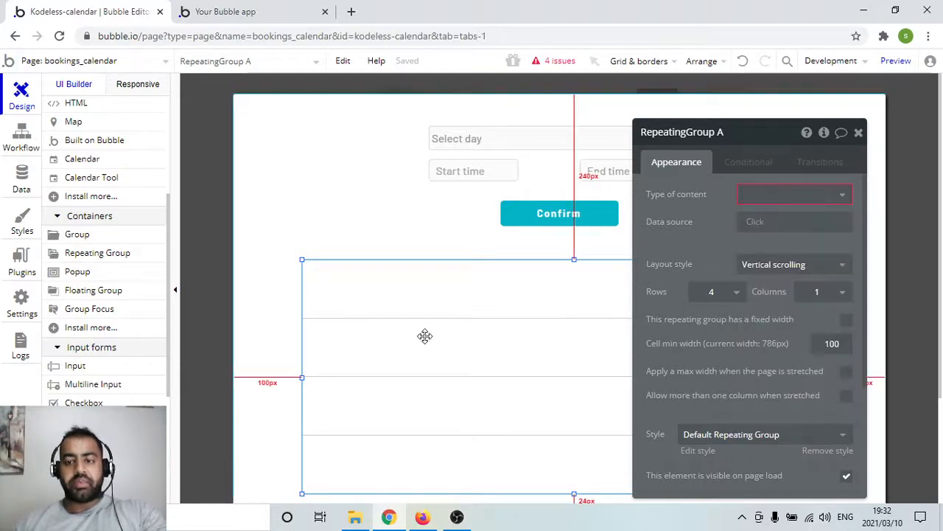
left_click(737, 293)
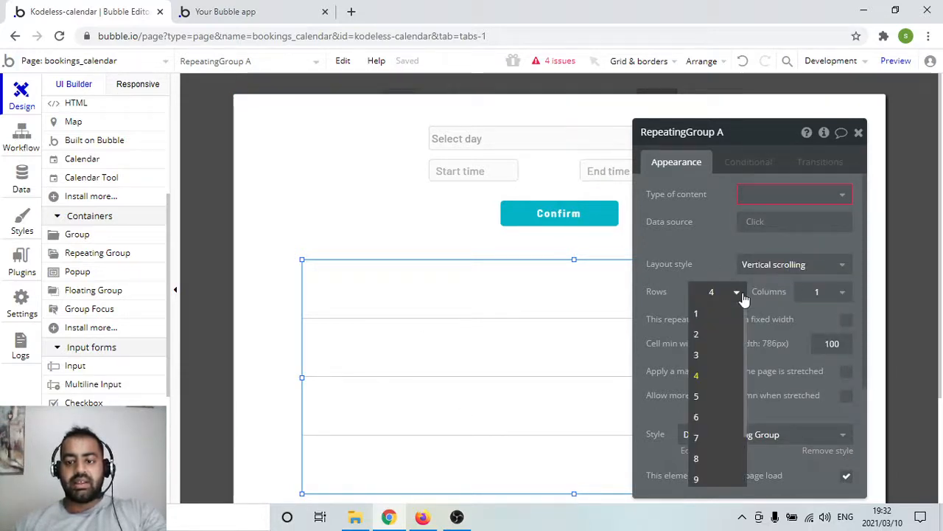
left_click(711, 446)
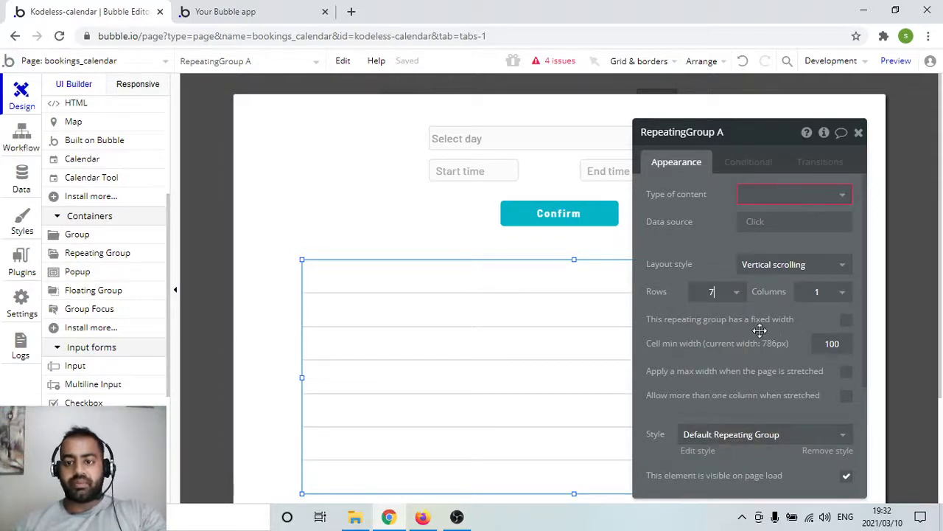
Remove the repeating group's style, give it a dashed border with roundness 20, and close the property editor.
scroll(763, 311, "down", 2)
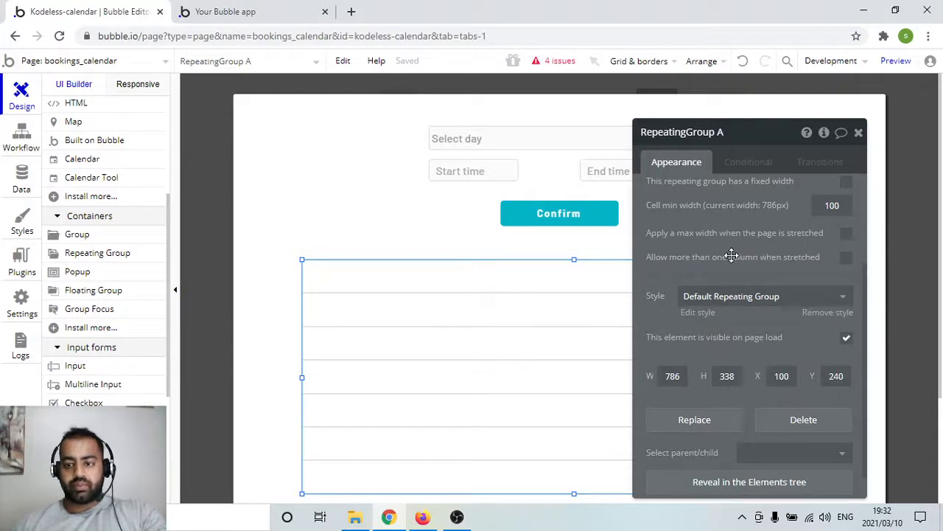
left_click(805, 312)
scroll(723, 317, "down", 2)
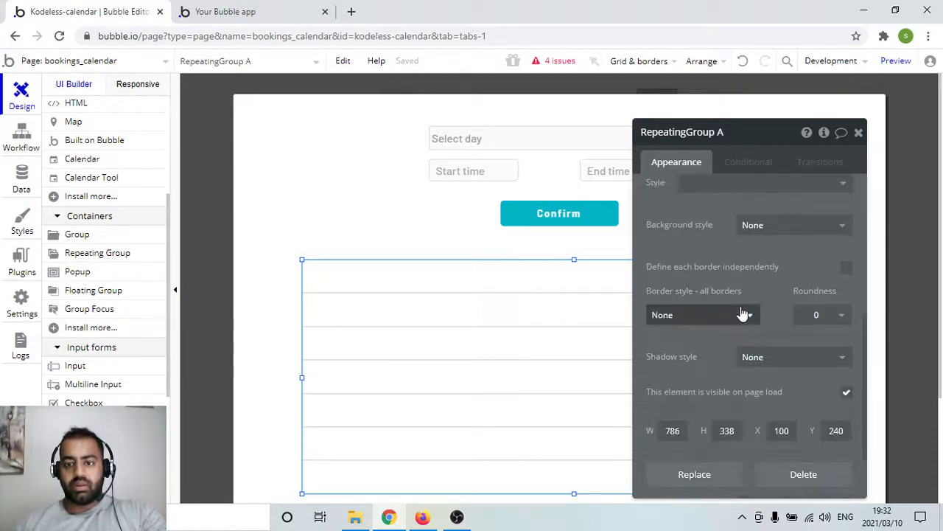
left_click(741, 313)
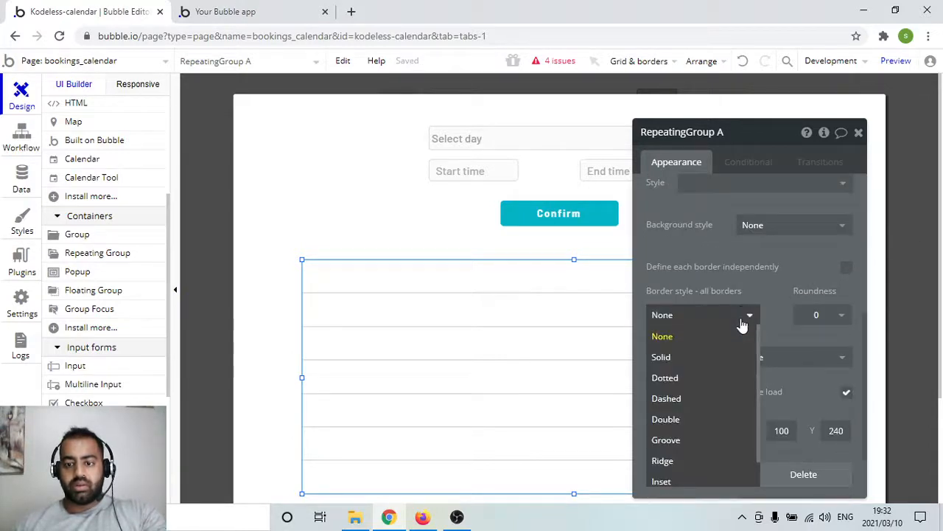
left_click(726, 400)
left_click(845, 316)
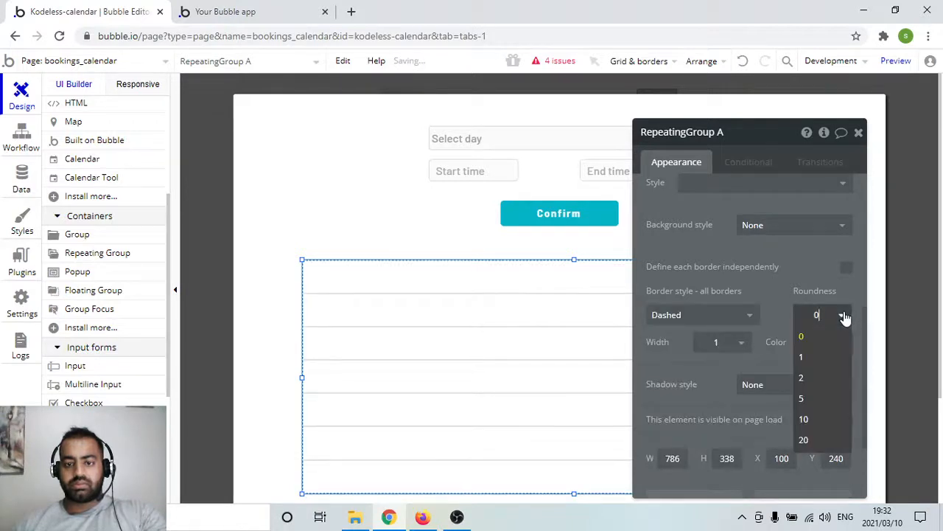
left_click(805, 440)
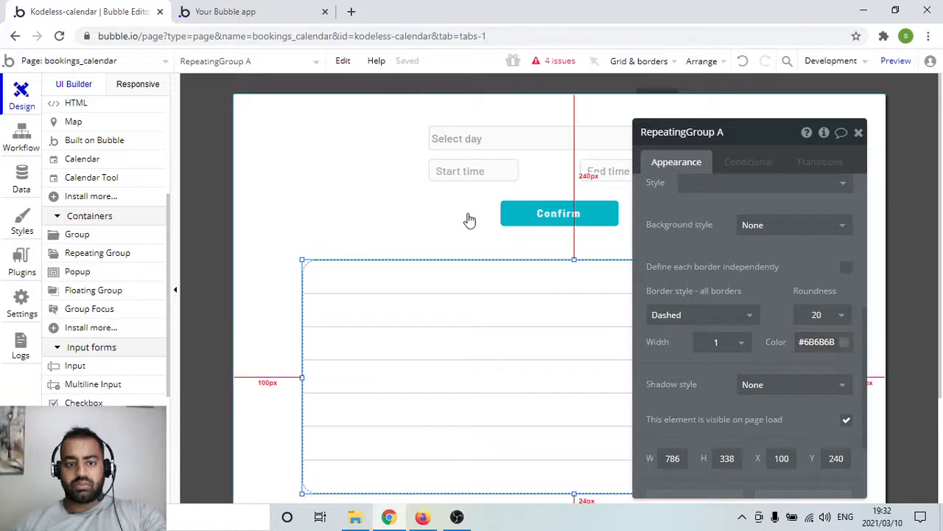
left_click(366, 201)
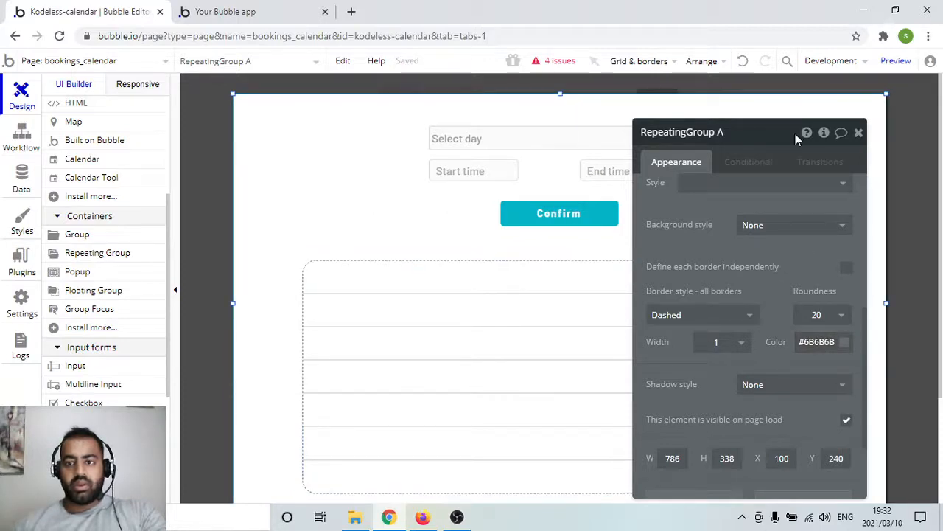
left_click(858, 133)
Move the repeating group up to about 219 px below the popup's top edge and center it horizontally.
scroll(572, 278, "down", 1)
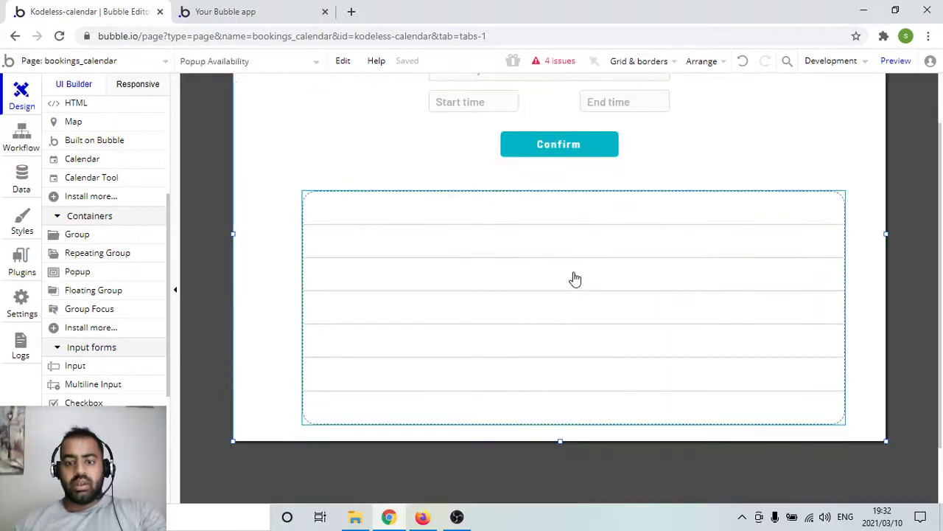
left_click(570, 232)
left_click_drag(569, 229, 568, 214)
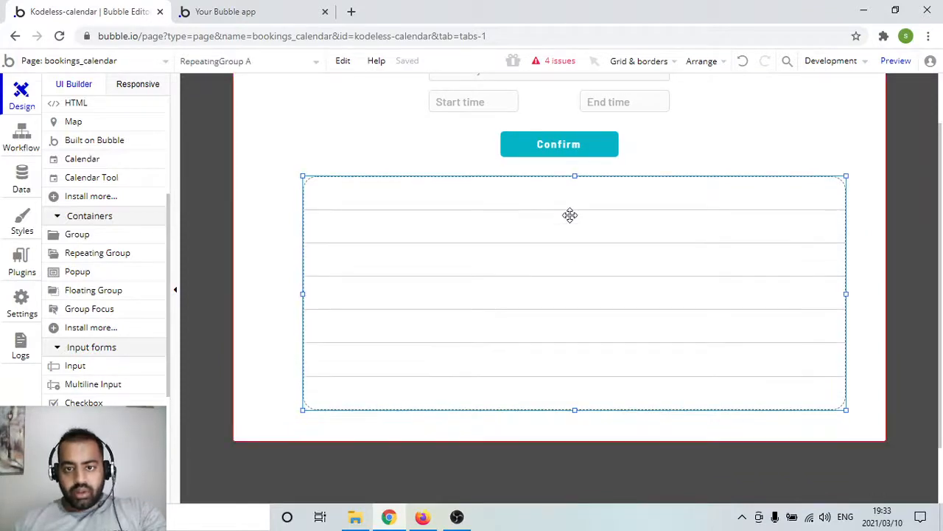
right_click(572, 222)
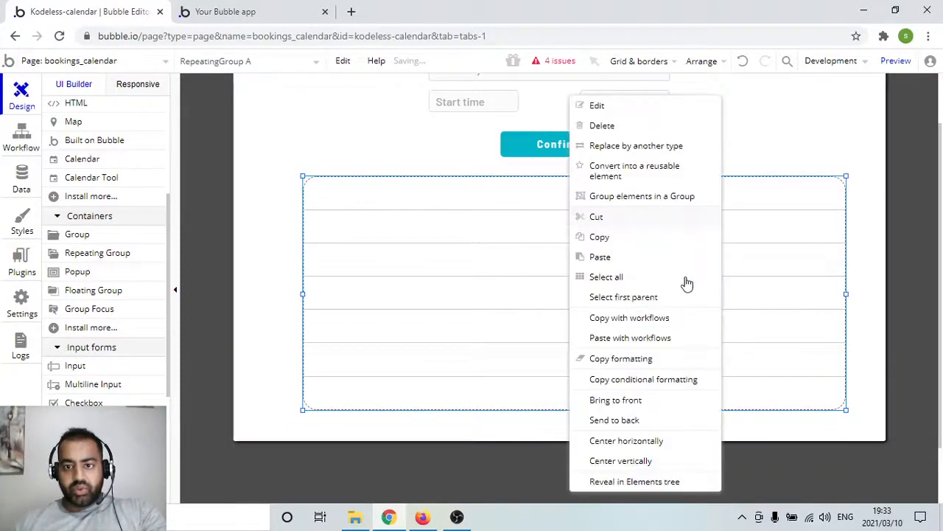
left_click(666, 442)
scroll(746, 260, "up", 1)
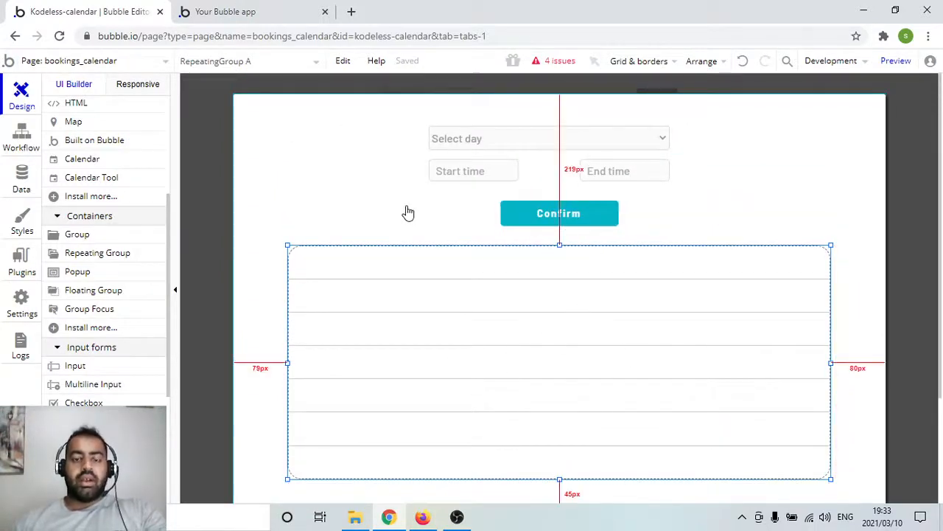
Create a new custom data type named "Availability" in the app's database.
left_click(22, 180)
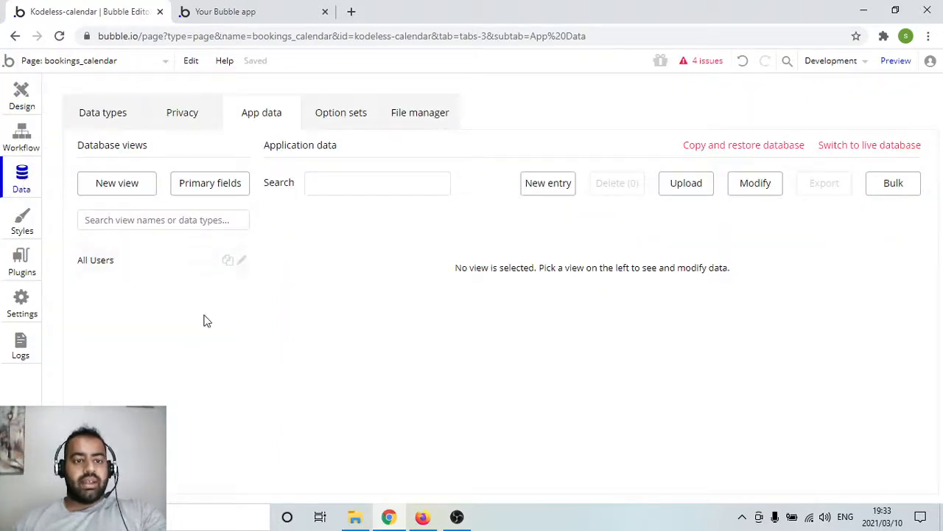
left_click(96, 122)
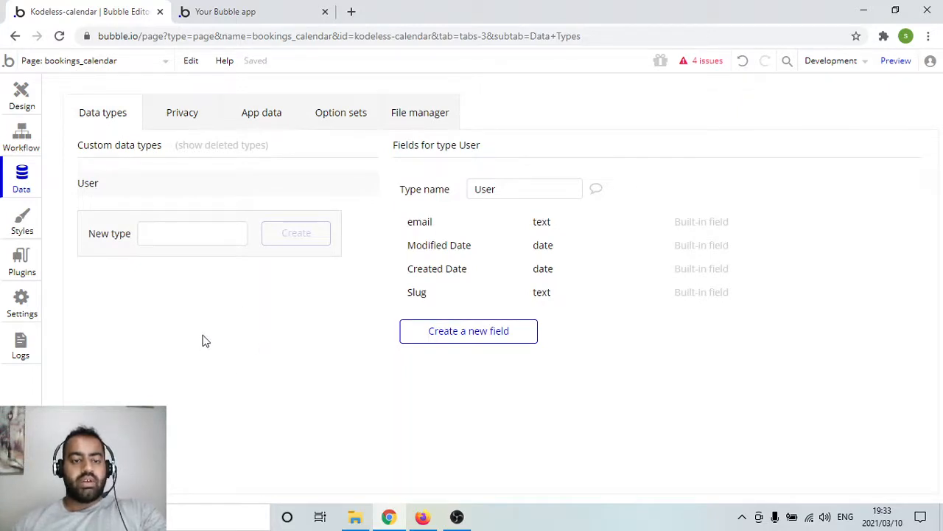
left_click(179, 231)
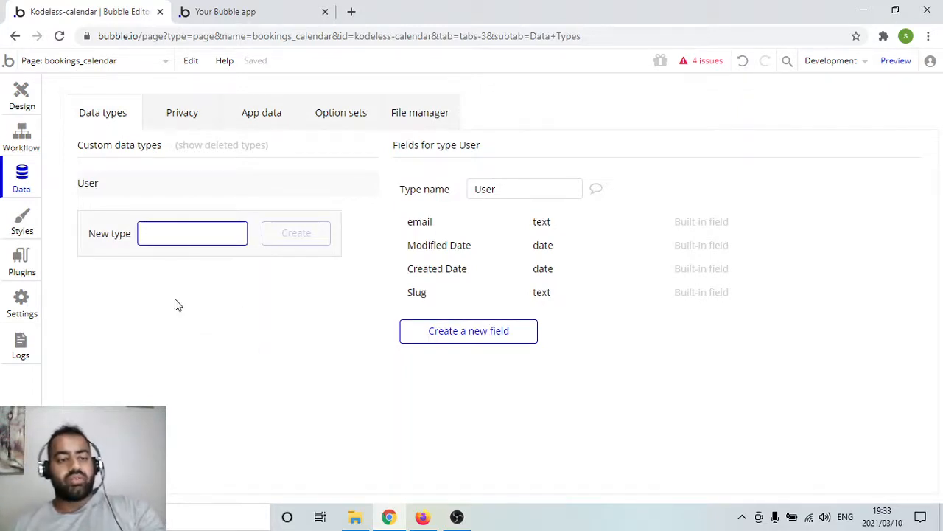
type("A")
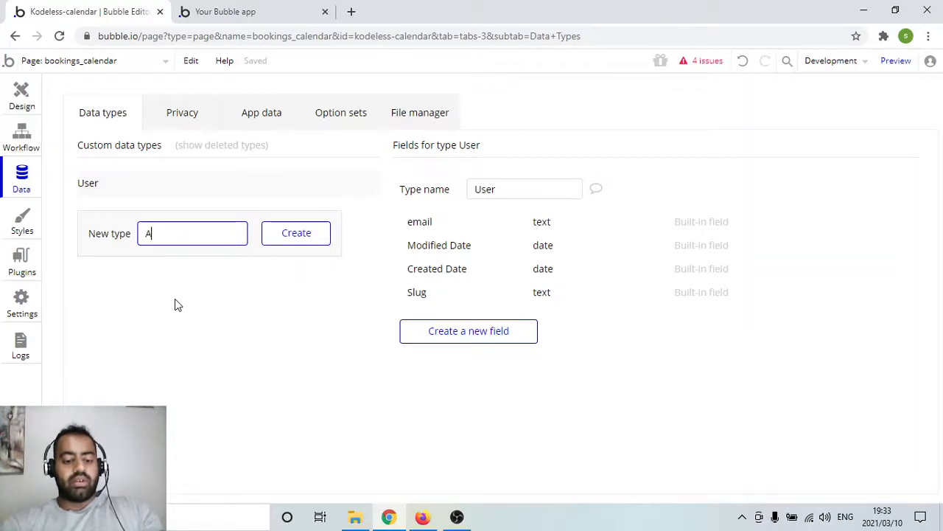
type("vailability")
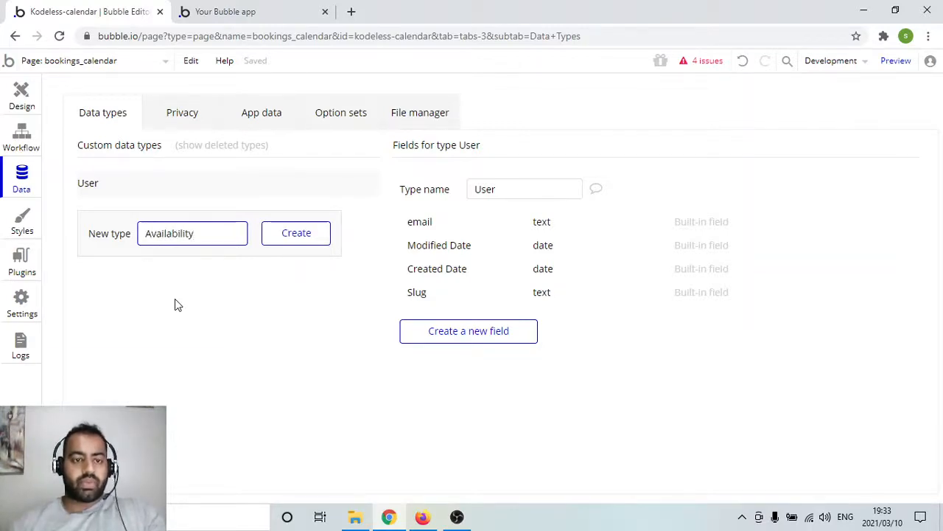
left_click(322, 232)
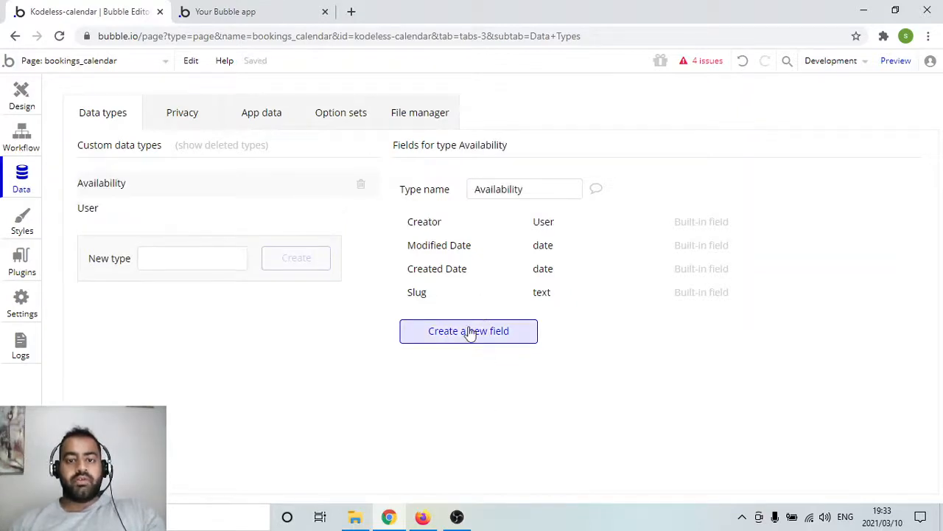
Add a text field named "Available day" to the Availability data type.
left_click(490, 344)
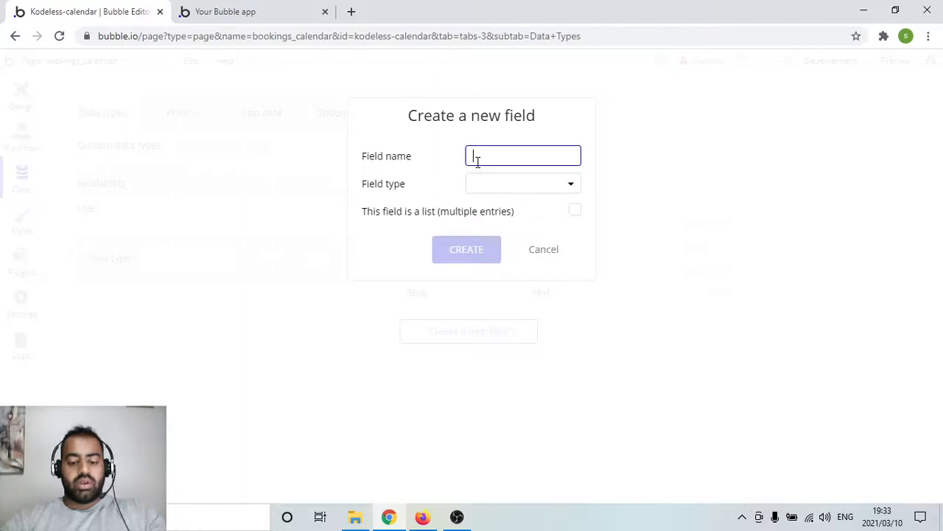
type("Availa")
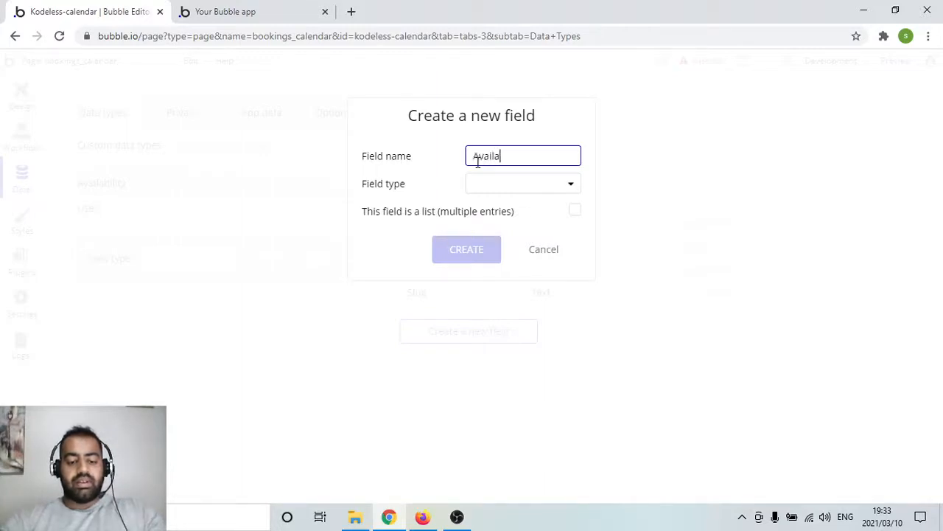
type("ble day")
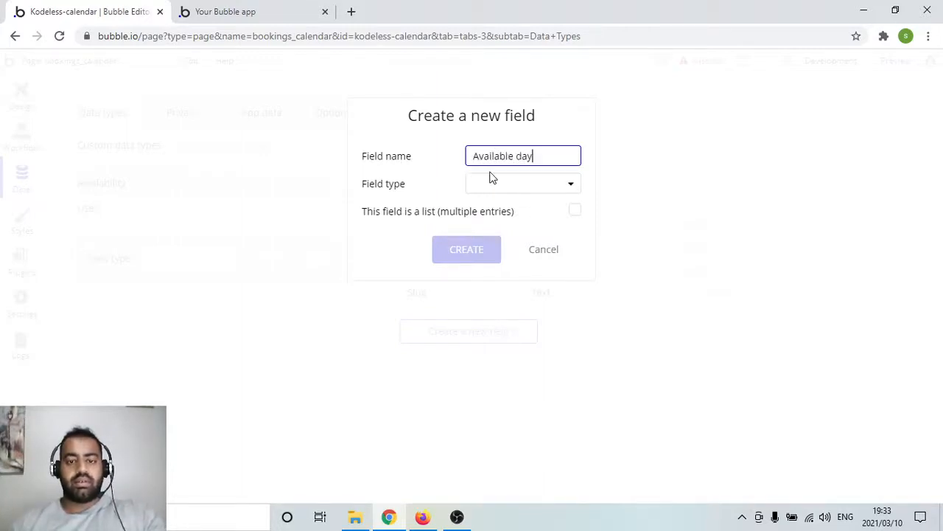
left_click(547, 192)
left_click(541, 211)
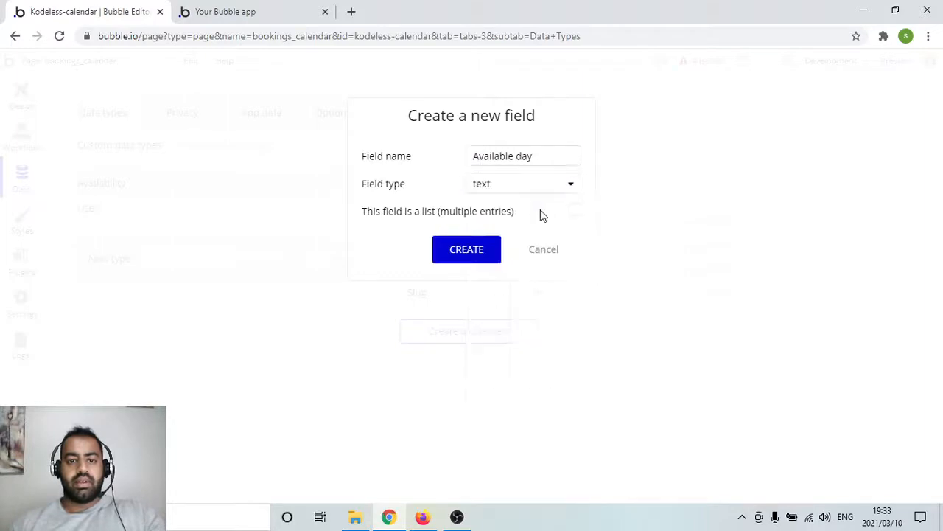
left_click(486, 252)
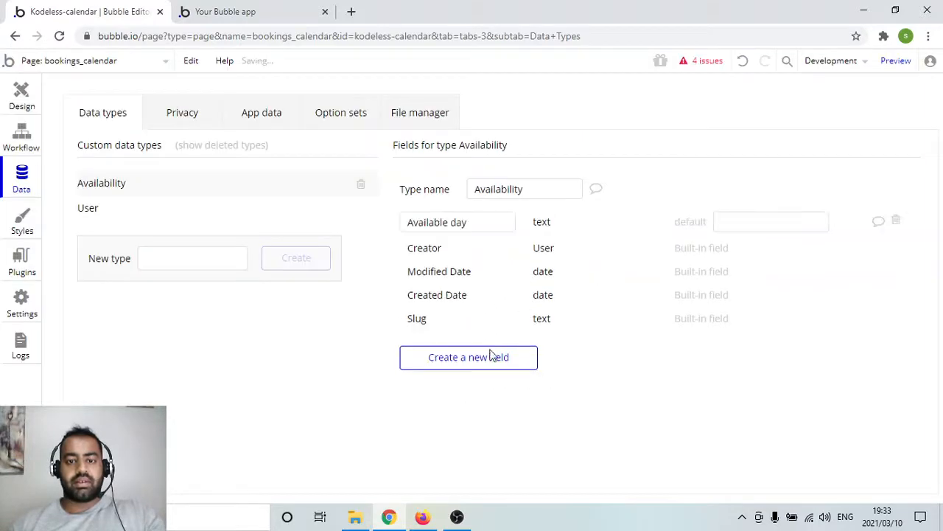
Add a text field named "Start time" to the Availability data type.
left_click(483, 361)
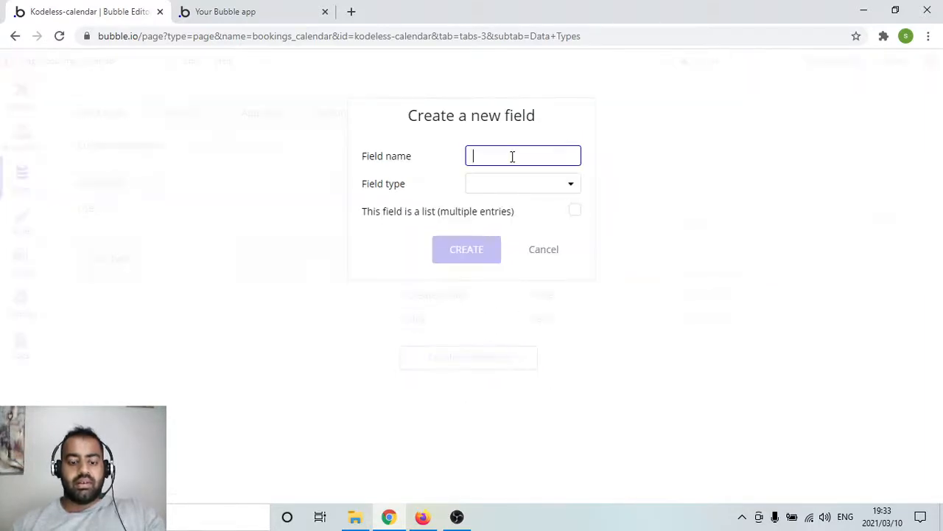
type("Start time")
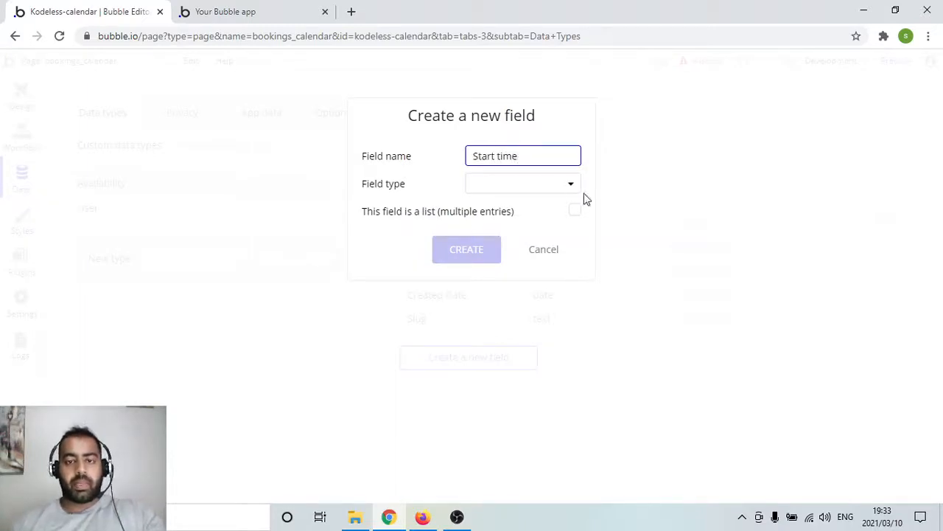
left_click(553, 188)
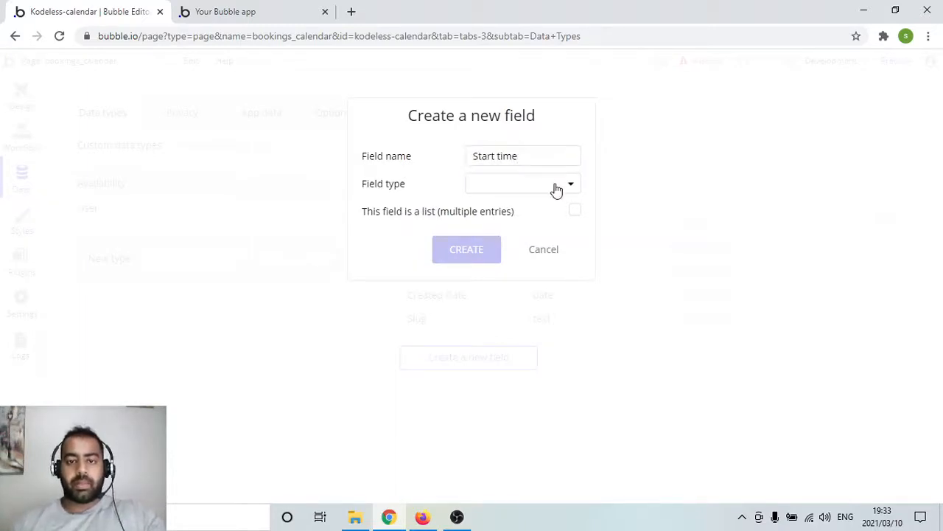
left_click(502, 211)
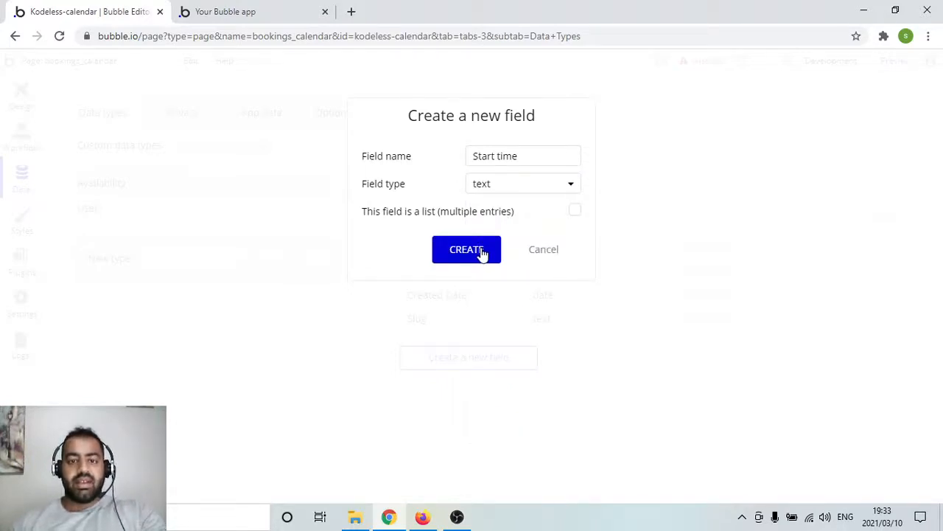
left_click(481, 251)
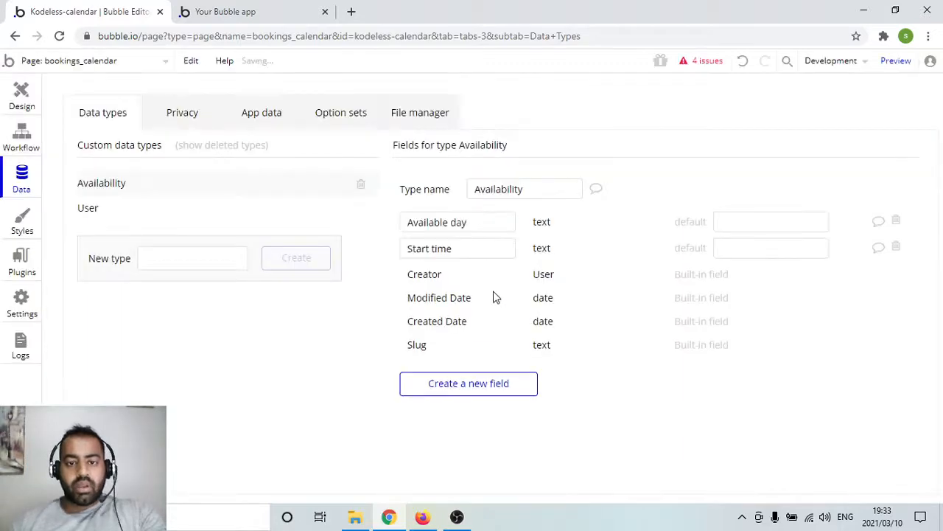
Add a text field named "End time" to the Availability data type.
left_click(498, 385)
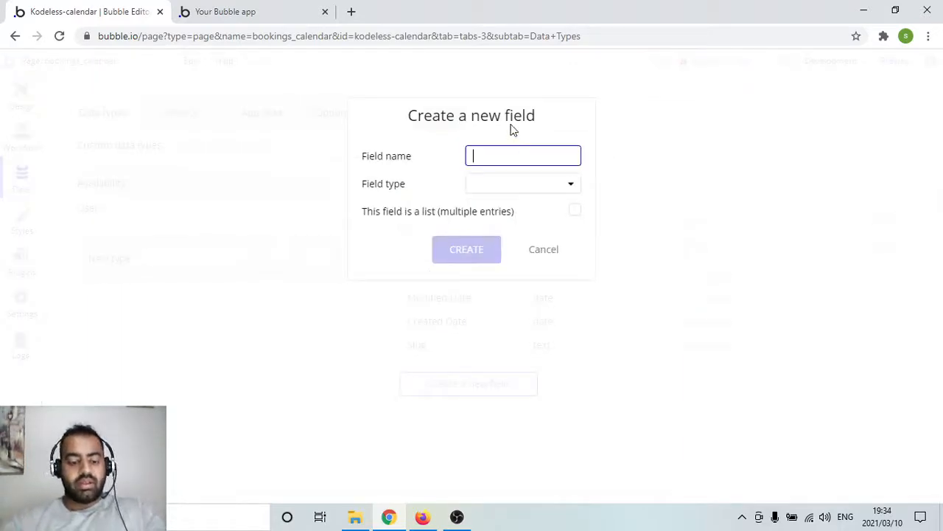
type("End time")
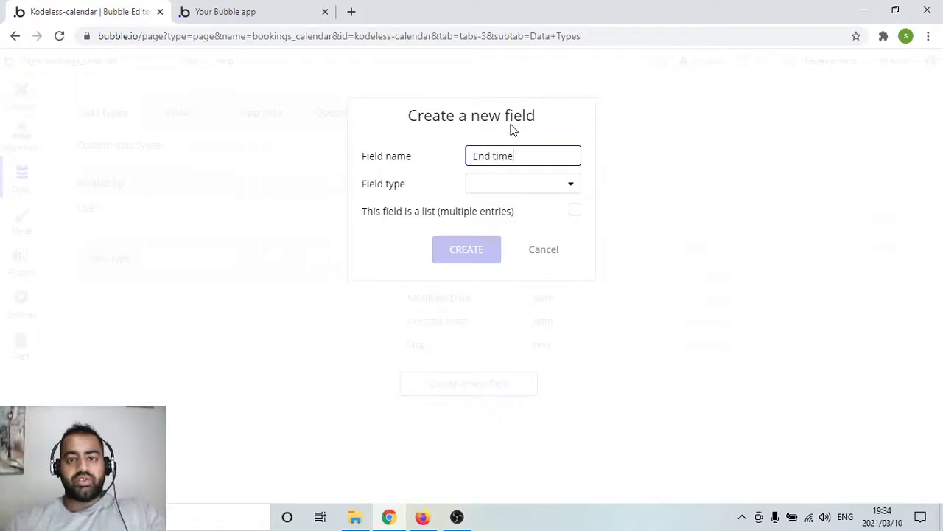
left_click(526, 185)
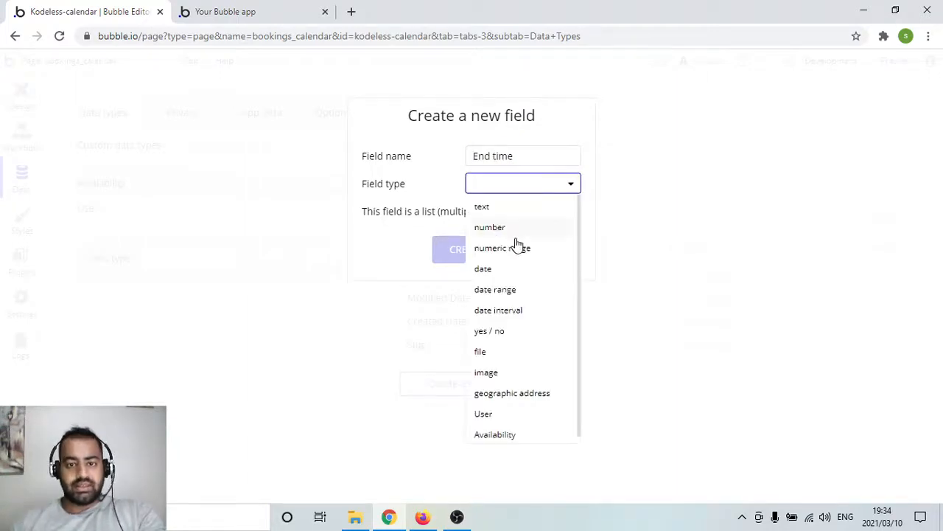
left_click(515, 212)
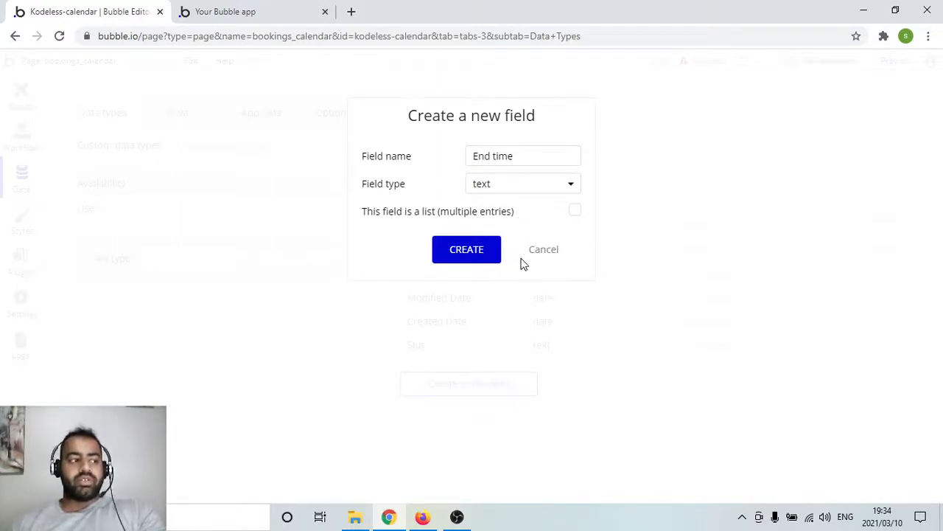
left_click(480, 249)
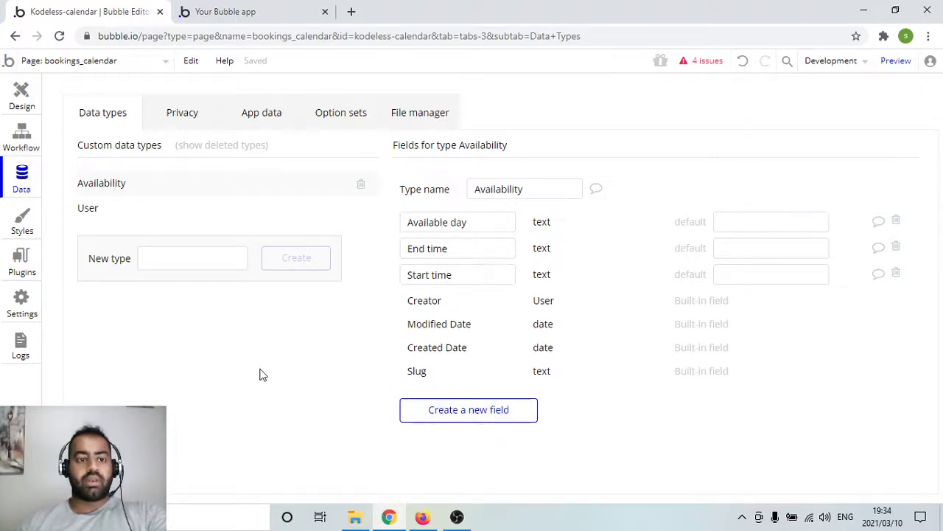
Return to the page design and set the popup repeating group's type of content to Availability.
left_click(20, 89)
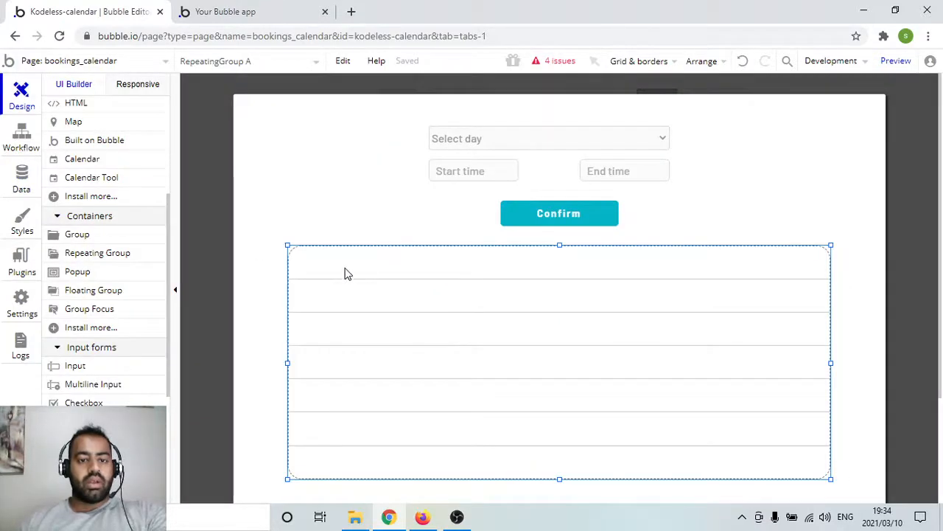
double_click(297, 252)
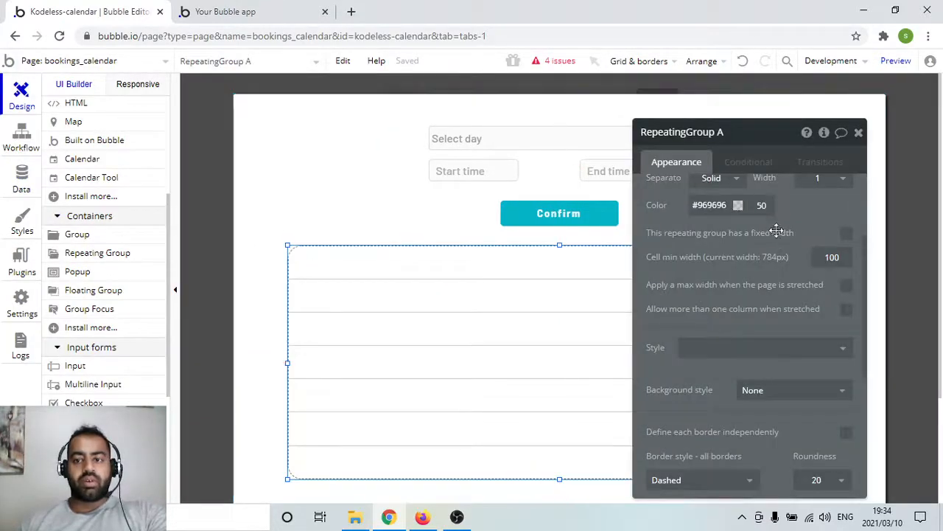
scroll(774, 228, "up", 2)
left_click(813, 192)
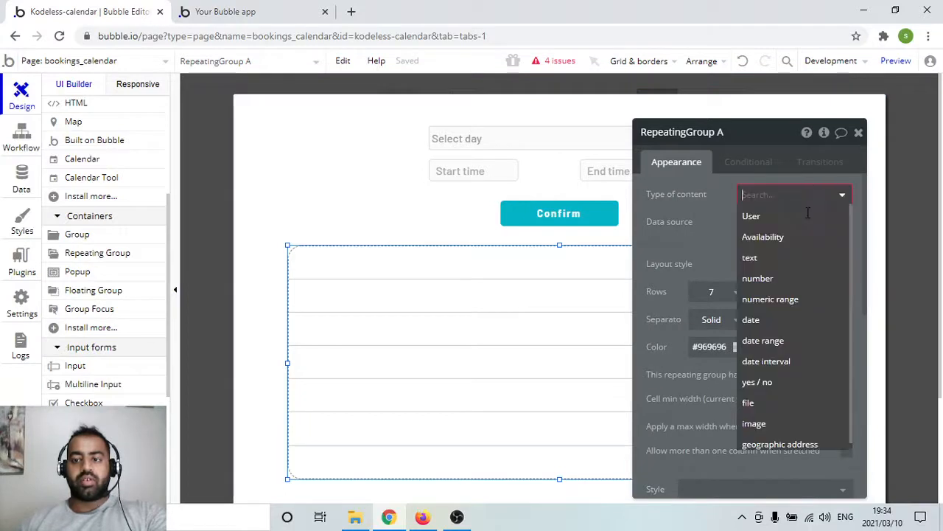
left_click(797, 239)
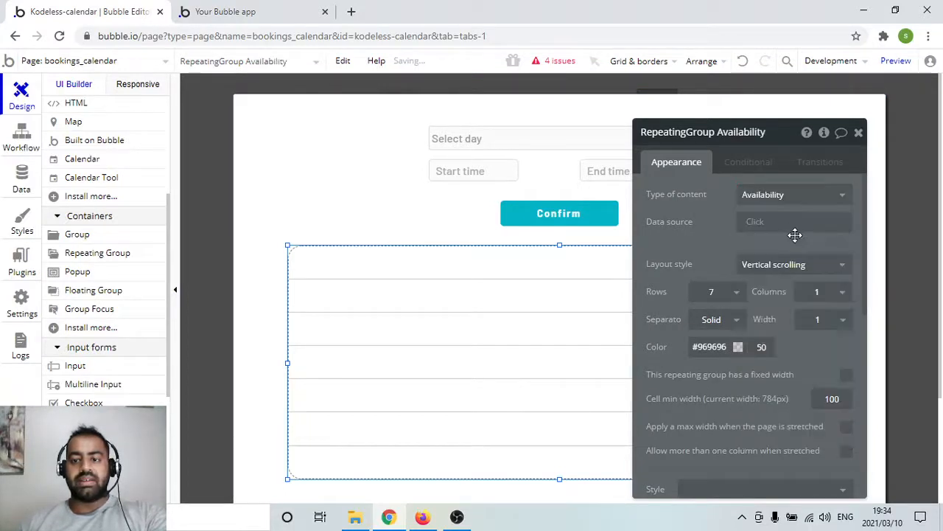
Set the repeating group's data source to a search for Availability and close its property editor.
left_click(756, 222)
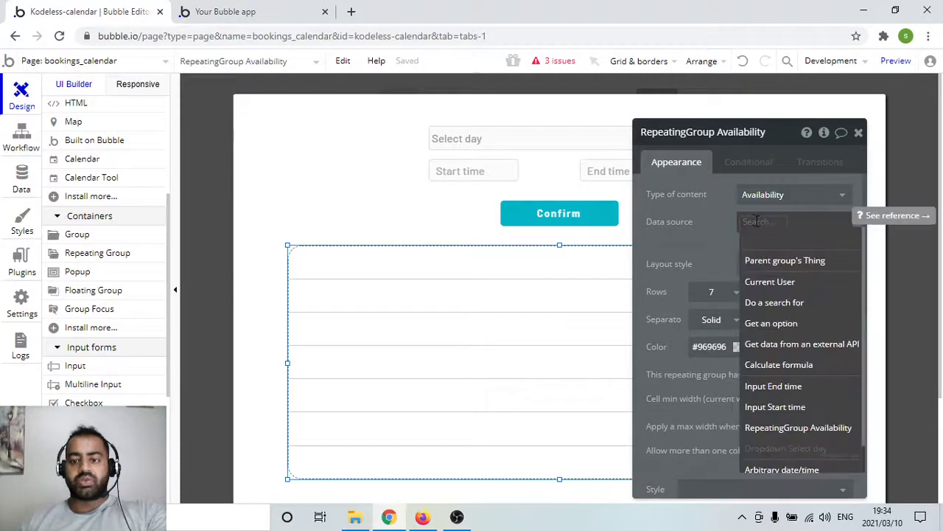
left_click(783, 302)
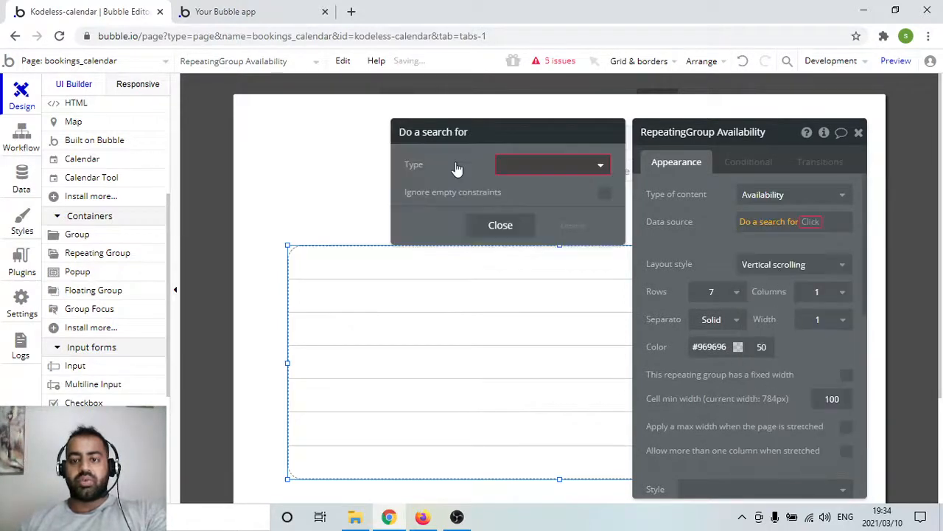
left_click(558, 165)
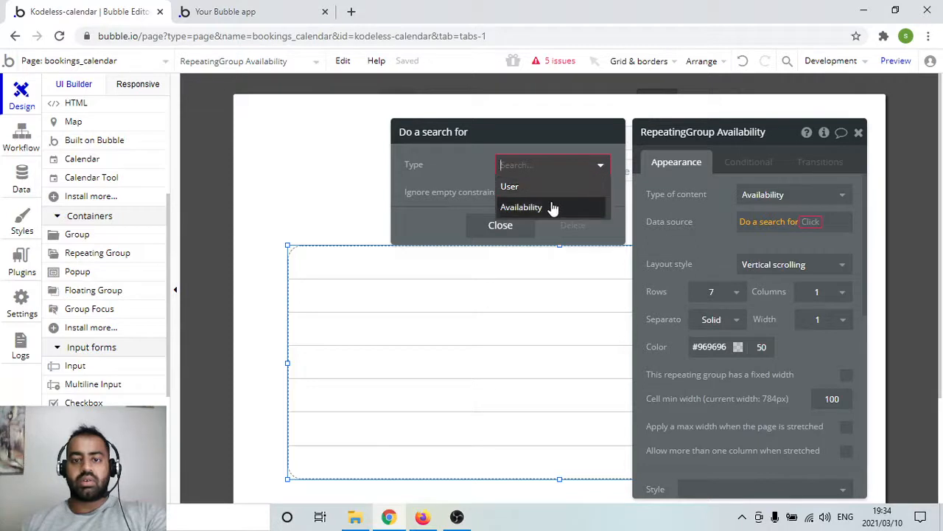
left_click(554, 206)
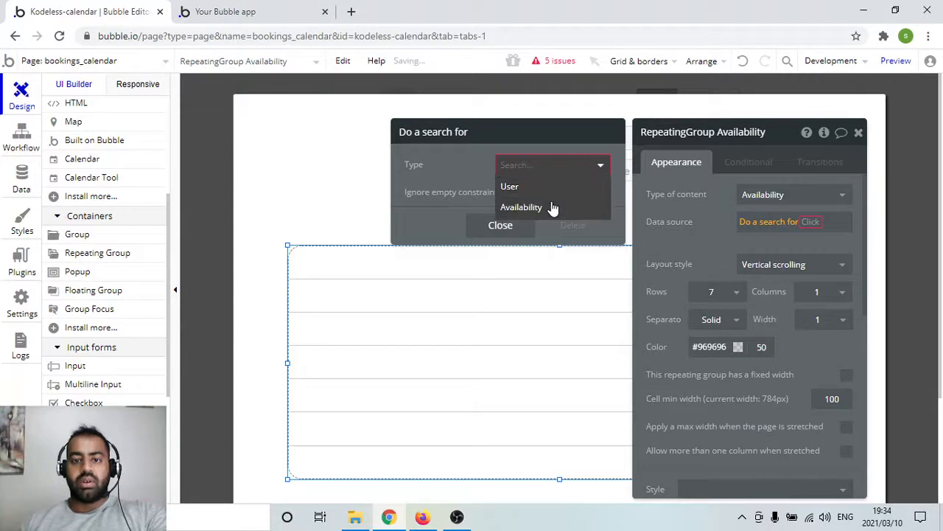
left_click(859, 133)
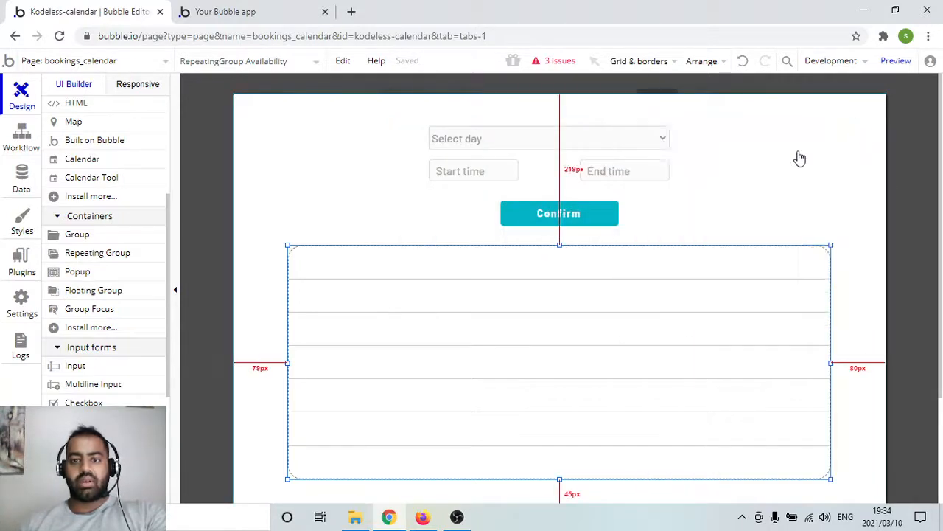
Create a workflow that runs when the popup's Confirm button is clicked.
left_click(580, 216)
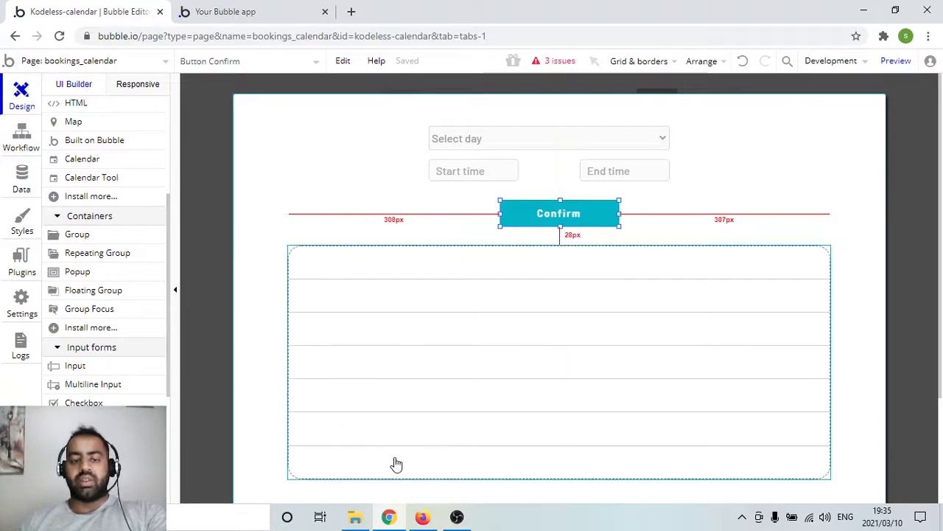
double_click(566, 214)
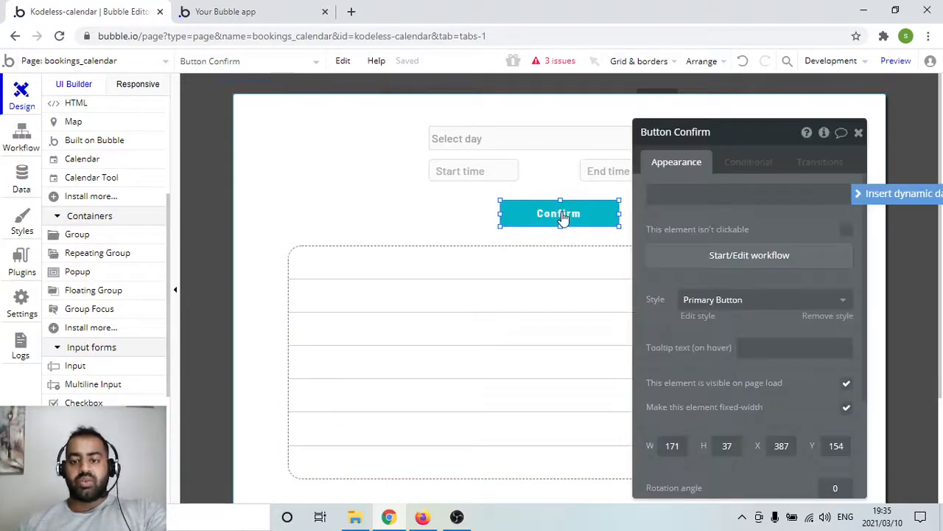
left_click(750, 258)
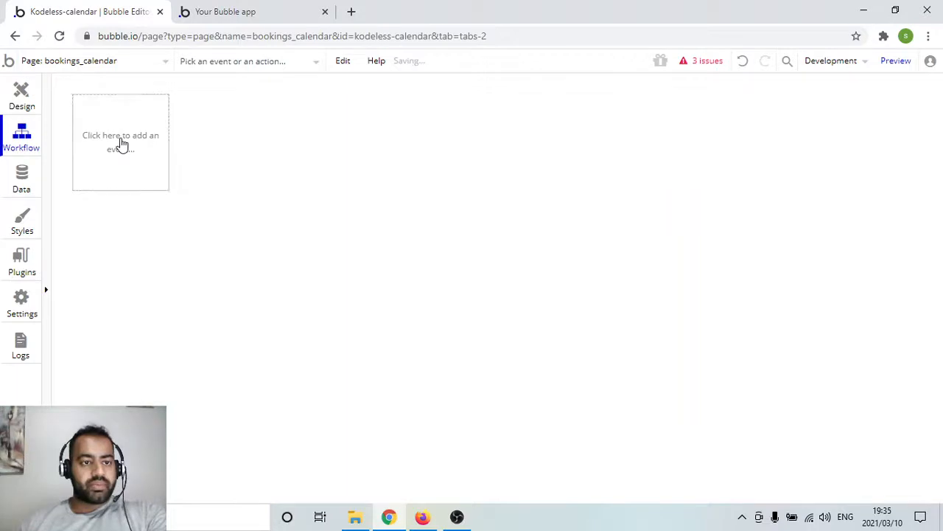
left_click(137, 129)
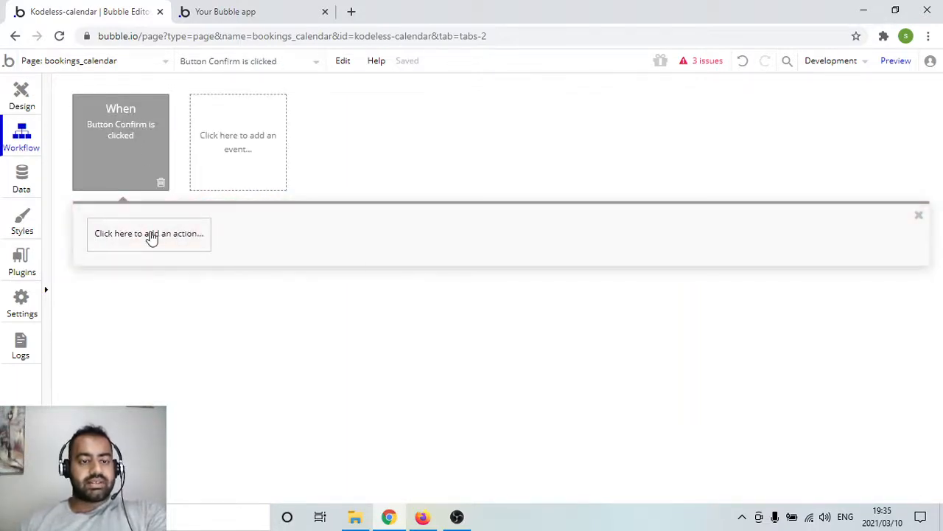
Add a "Create a new thing" action of type Availability to the Confirm button's workflow.
left_click(151, 234)
mouse_move(145, 344)
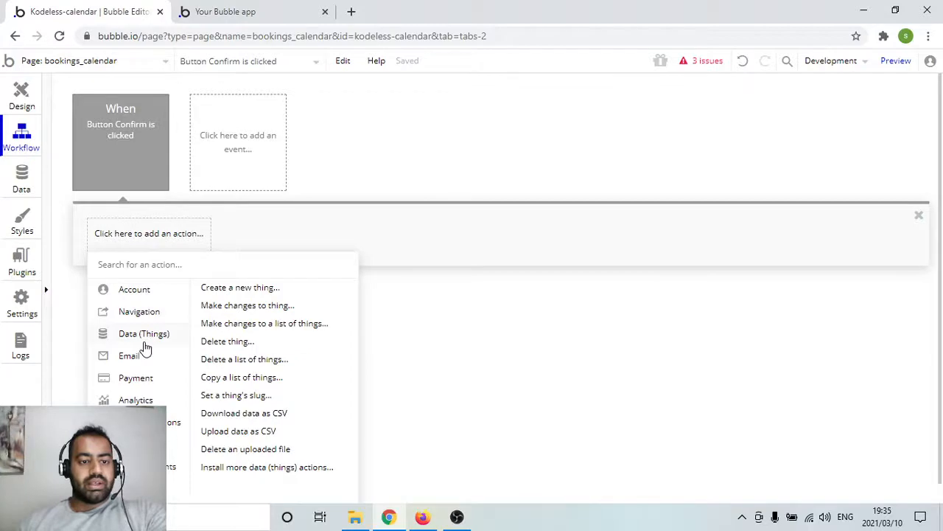
left_click(267, 291)
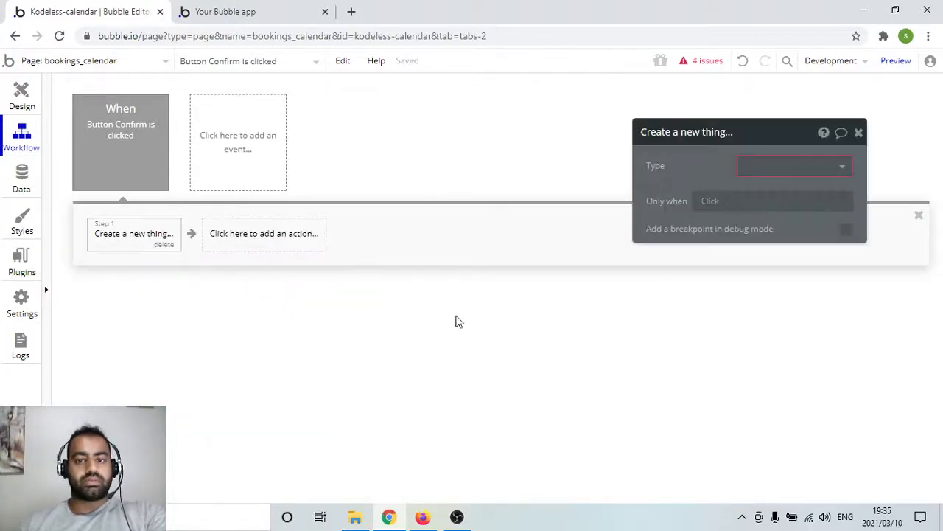
left_click(815, 181)
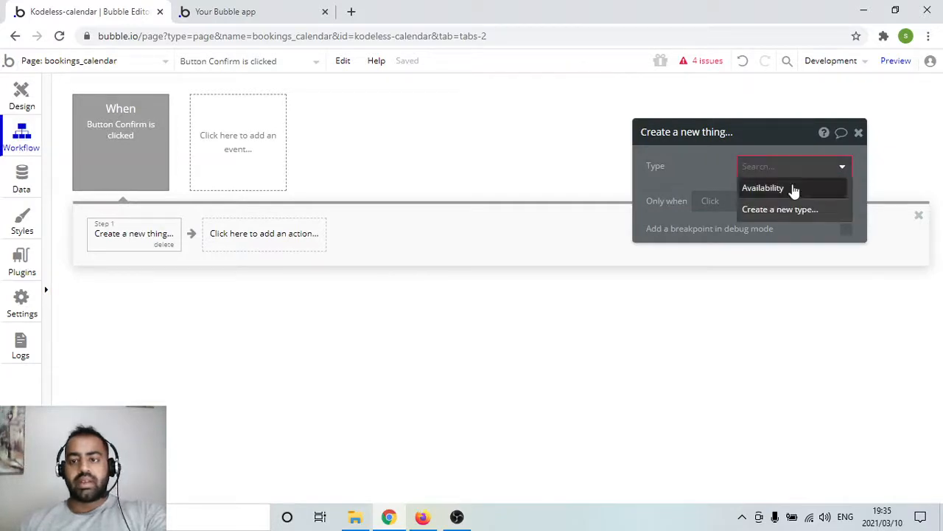
left_click(791, 189)
Set the Available day field in the create action to Dropdown Select day's value.
left_click(759, 204)
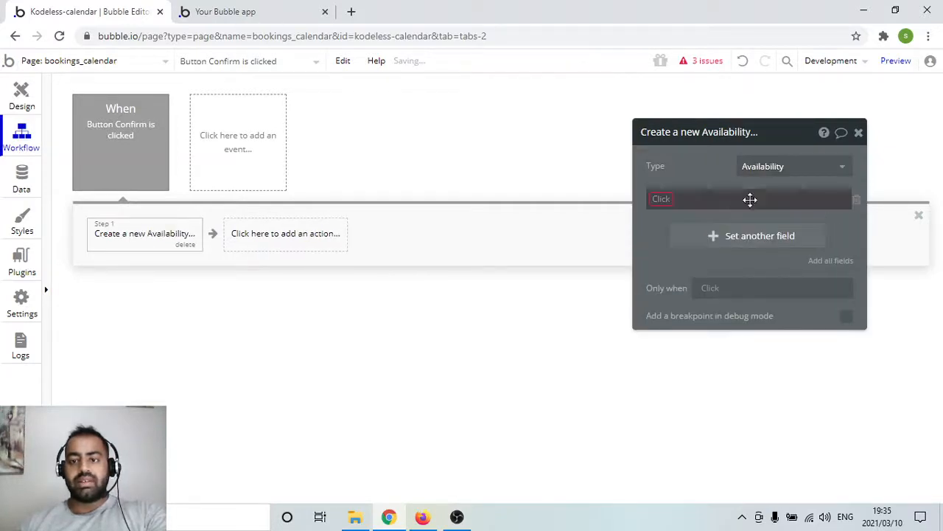
left_click(651, 200)
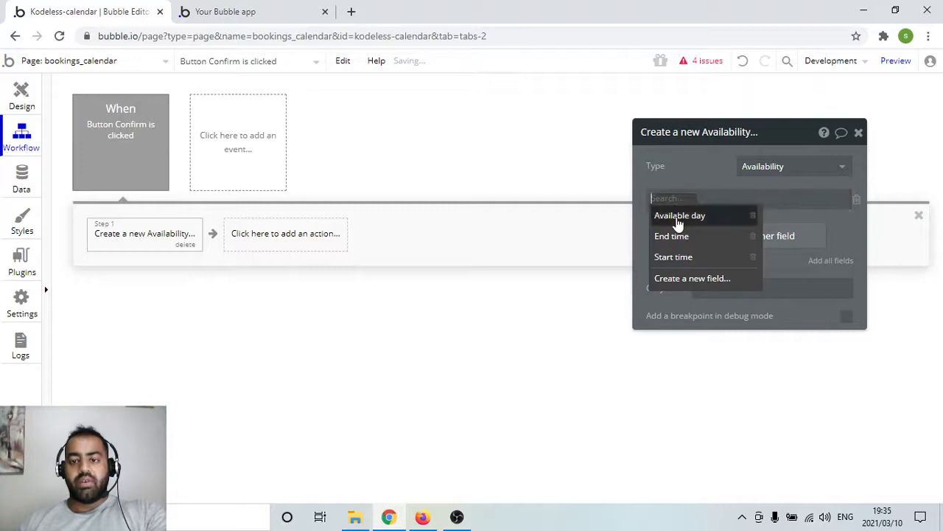
left_click(676, 217)
left_click(729, 205)
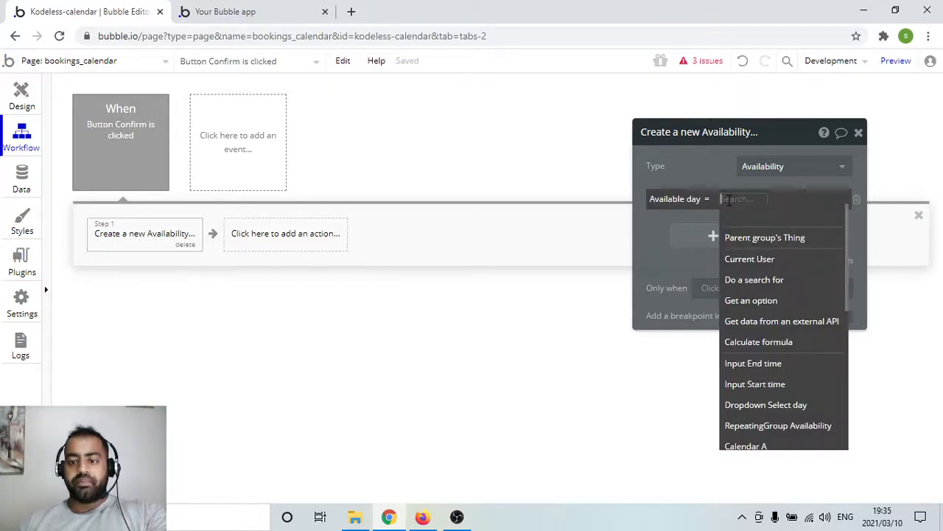
left_click(780, 410)
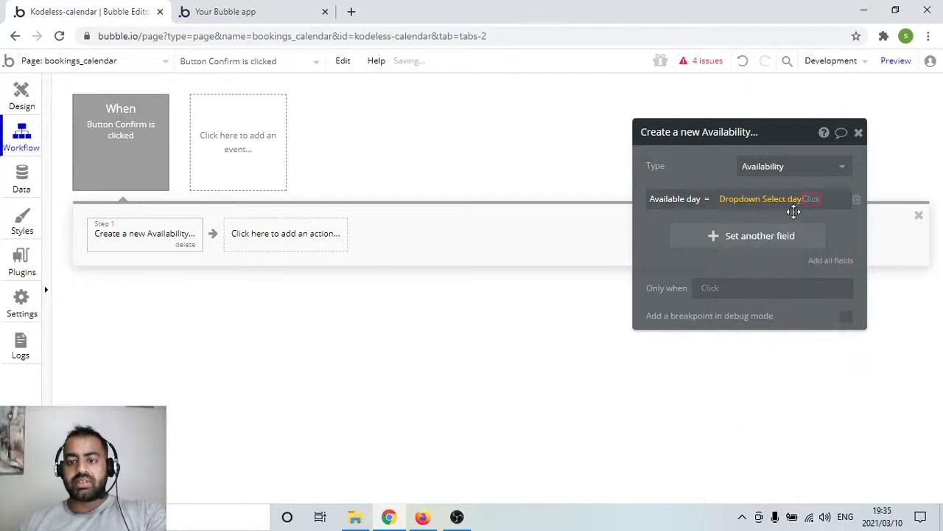
left_click(824, 217)
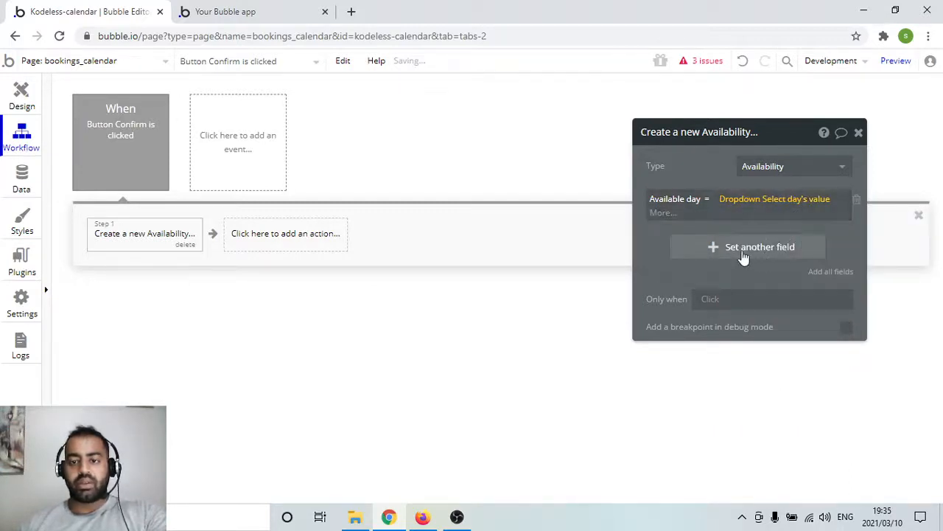
Add the Start time field to the create action and set it to Input Start time's value.
left_click(741, 256)
left_click(665, 230)
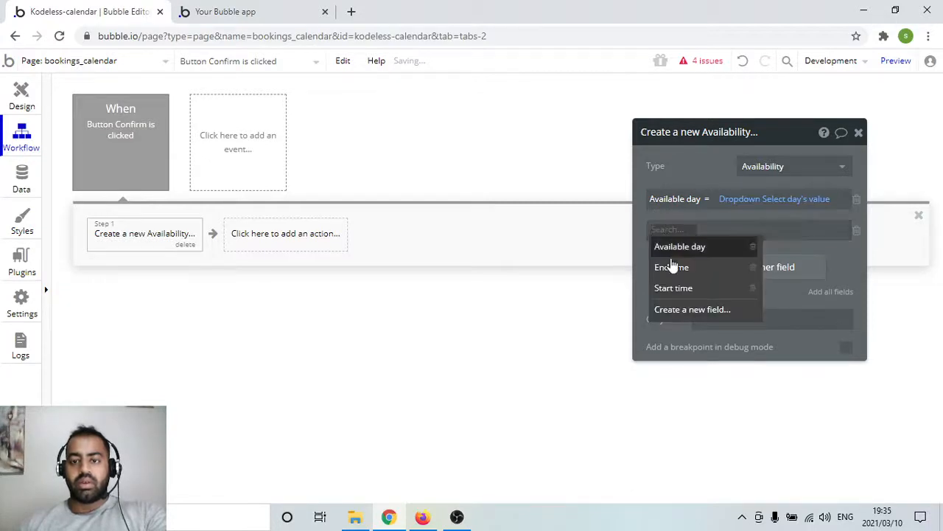
left_click(671, 288)
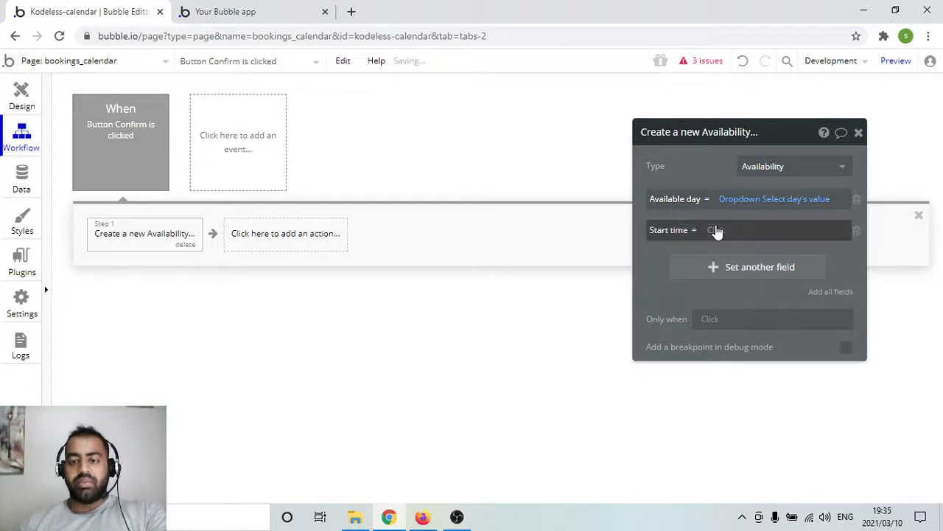
left_click(709, 230)
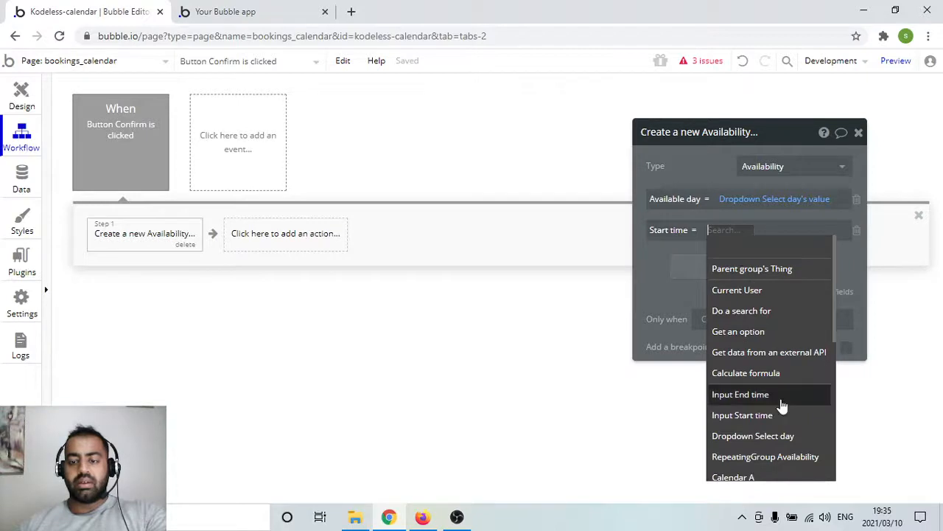
scroll(781, 383, "down", 1)
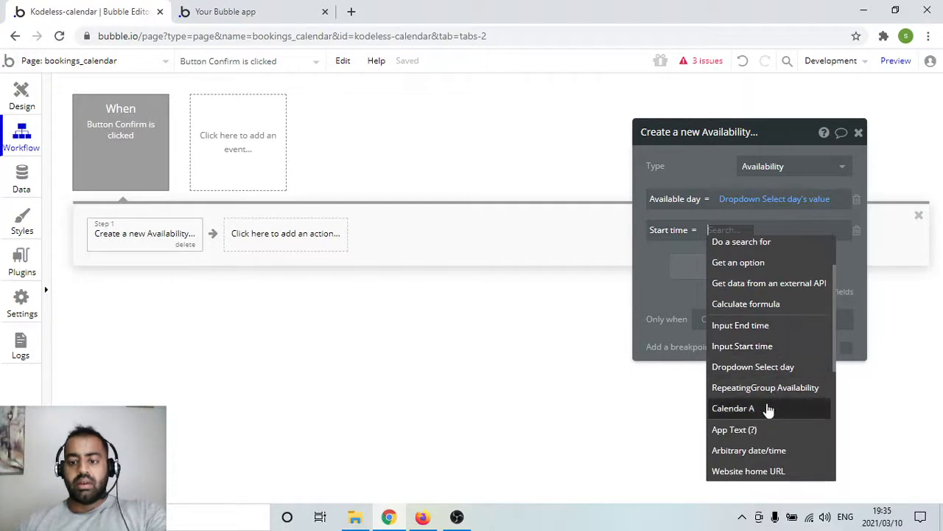
scroll(771, 435, "down", 1)
scroll(774, 442, "up", 1)
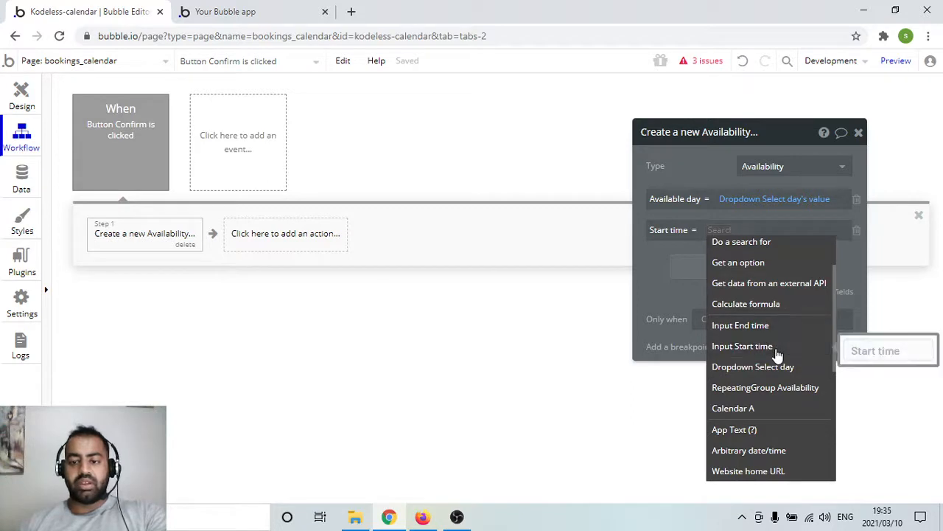
left_click(775, 352)
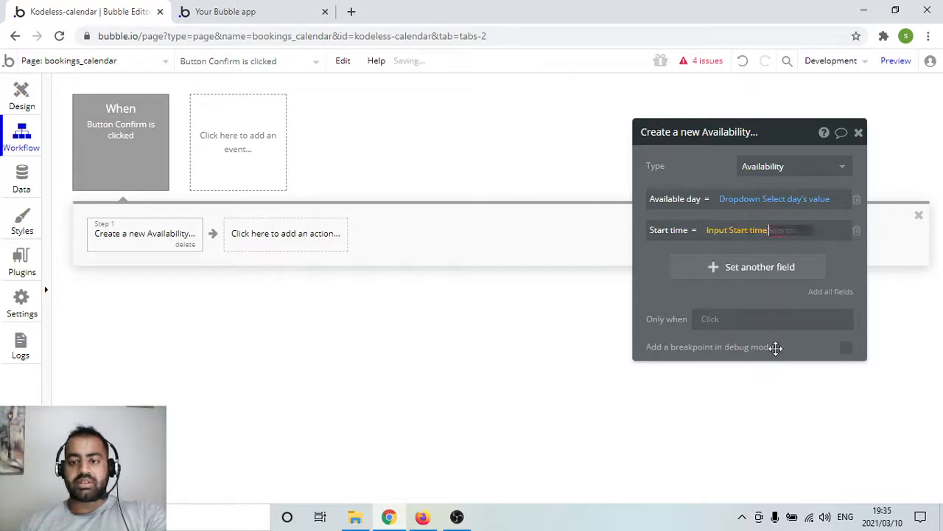
left_click(743, 269)
Add the End time field to the create action and set it to Input End time's value.
left_click(746, 268)
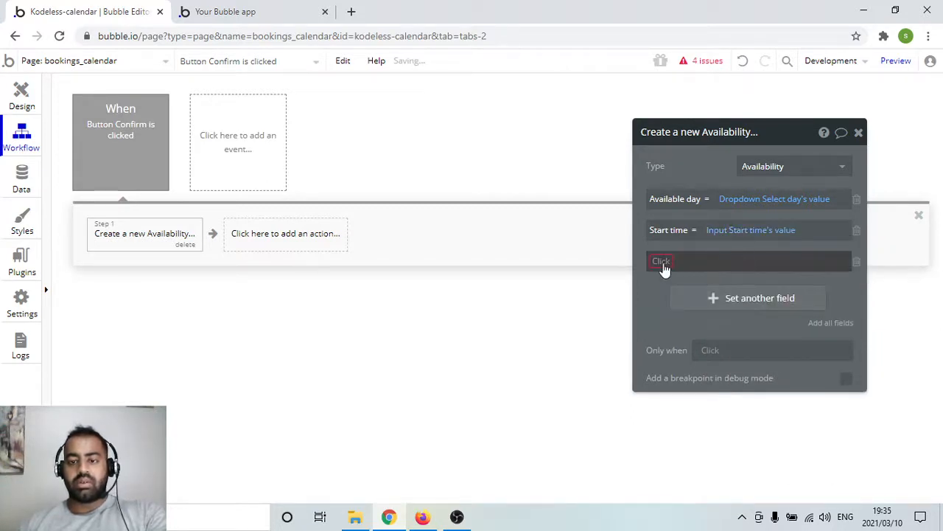
left_click(664, 263)
left_click(673, 298)
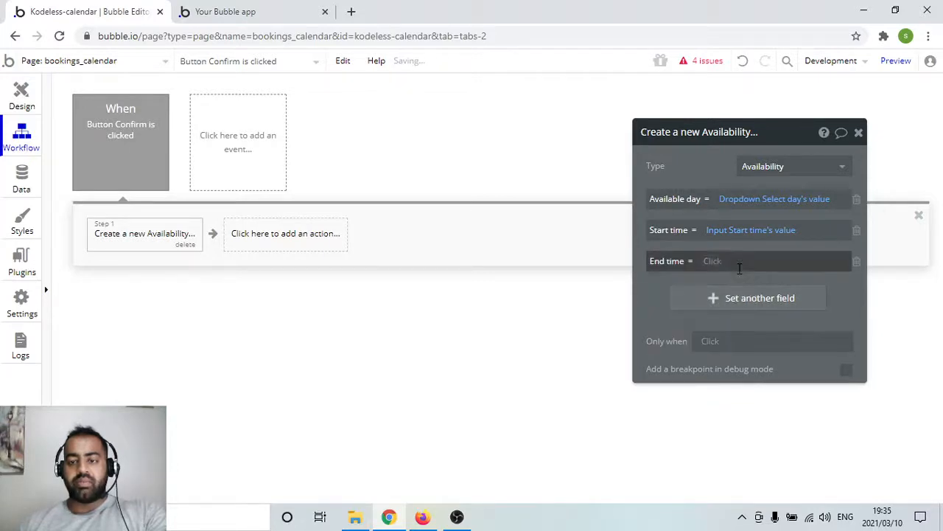
left_click(712, 263)
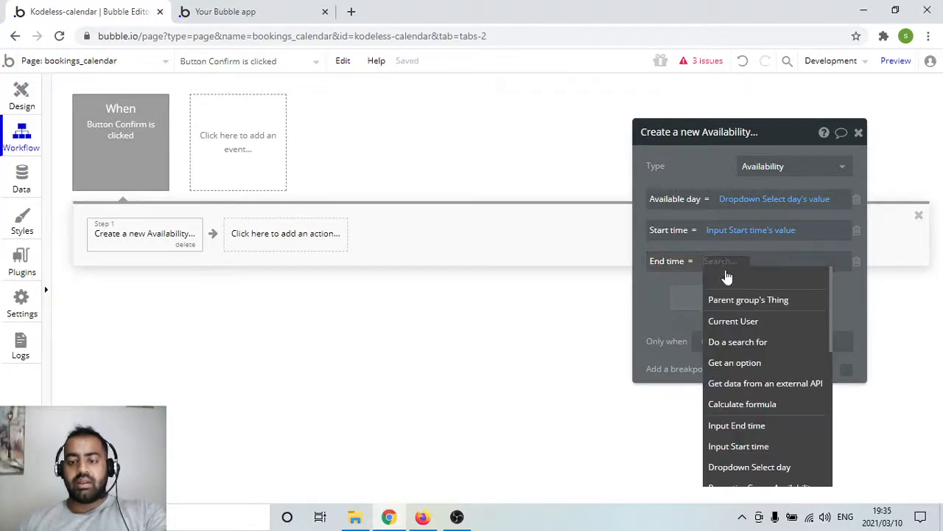
left_click(753, 428)
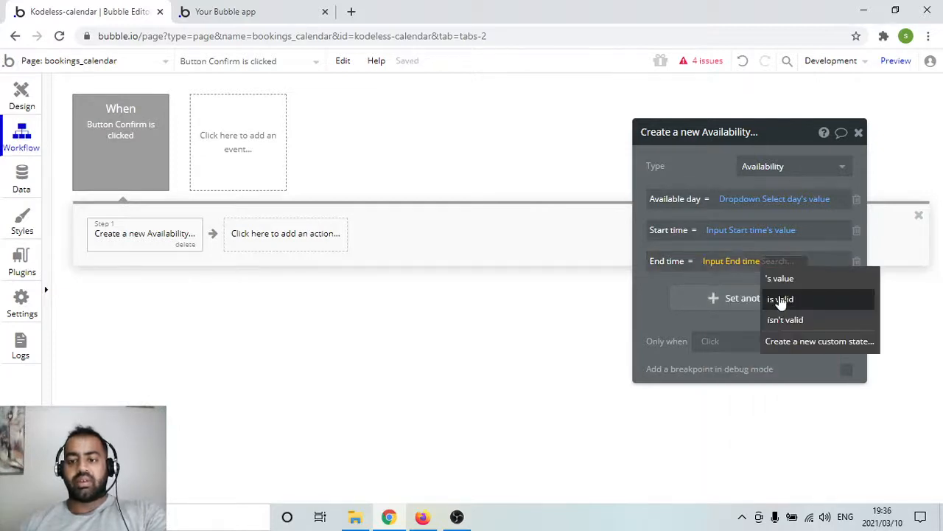
left_click(785, 285)
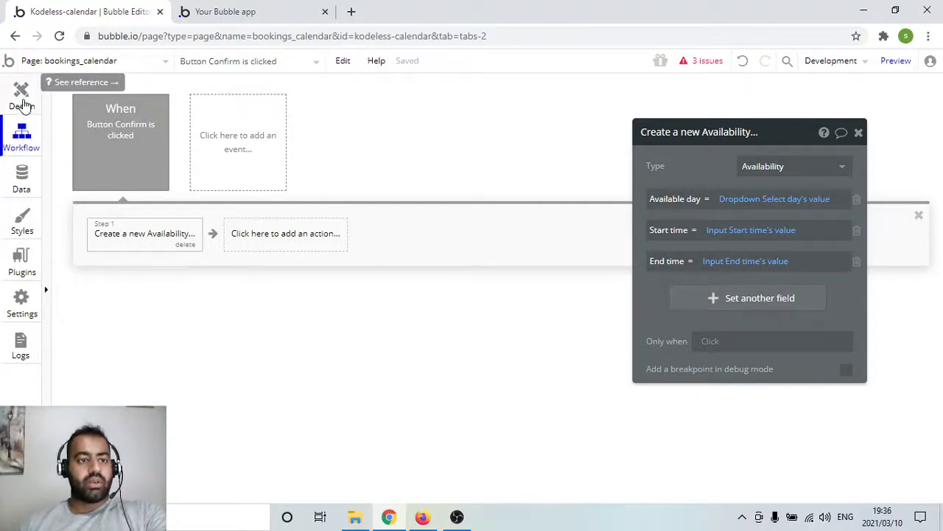
Return to the page design and draw a text element about 247 by 36 px at the start of the repeating group's first cell.
left_click(22, 103)
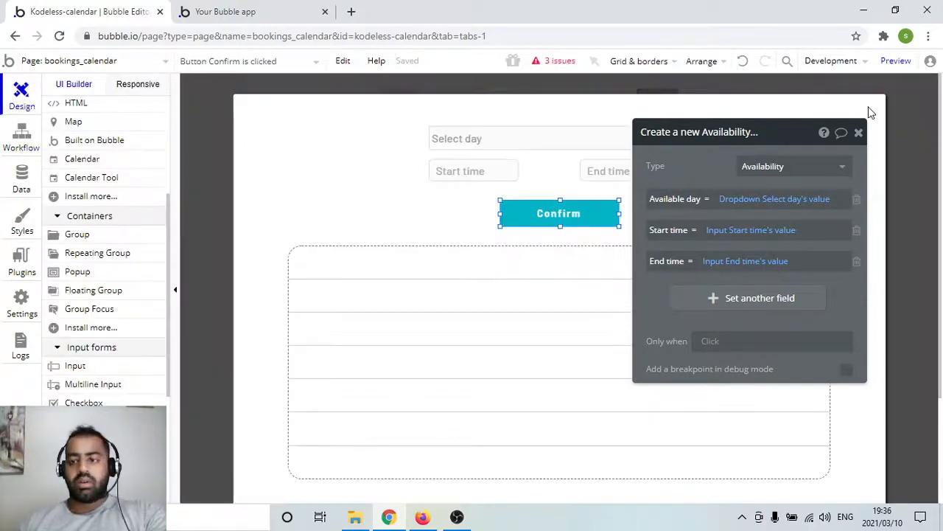
left_click(858, 132)
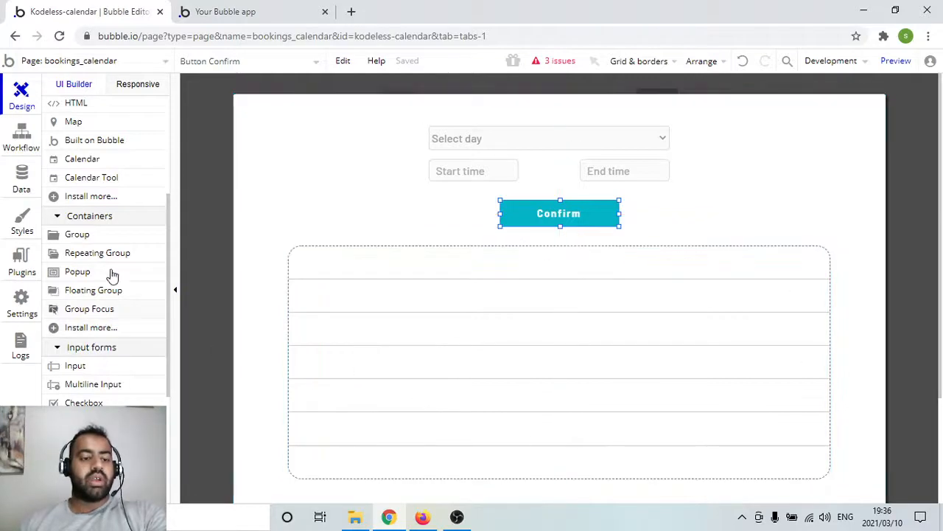
scroll(110, 269, "up", 4)
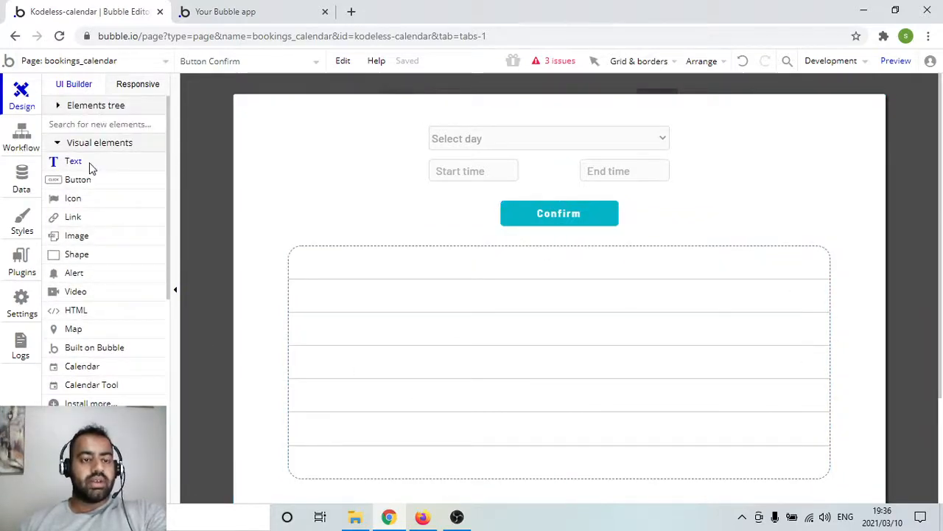
left_click(89, 165)
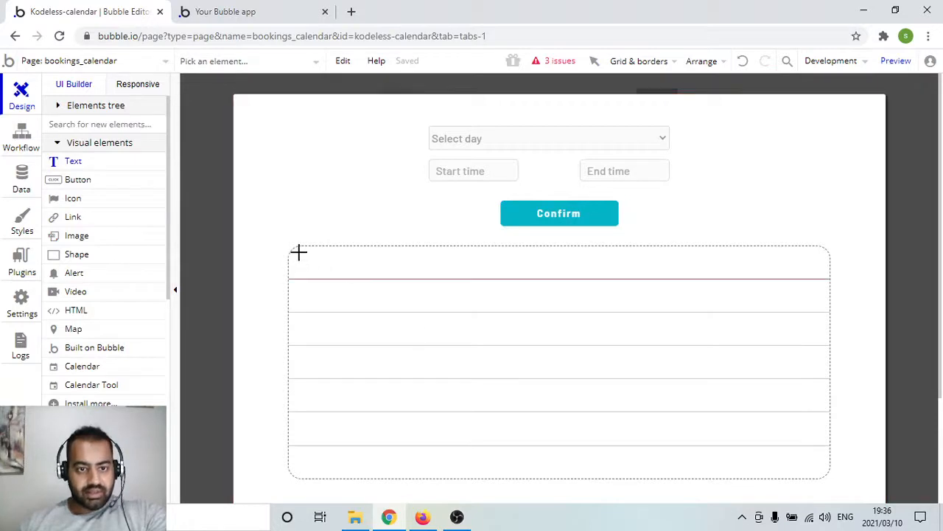
mouse_move(302, 254)
left_mouse_down()
mouse_move(506, 272)
mouse_move(469, 272)
left_mouse_up()
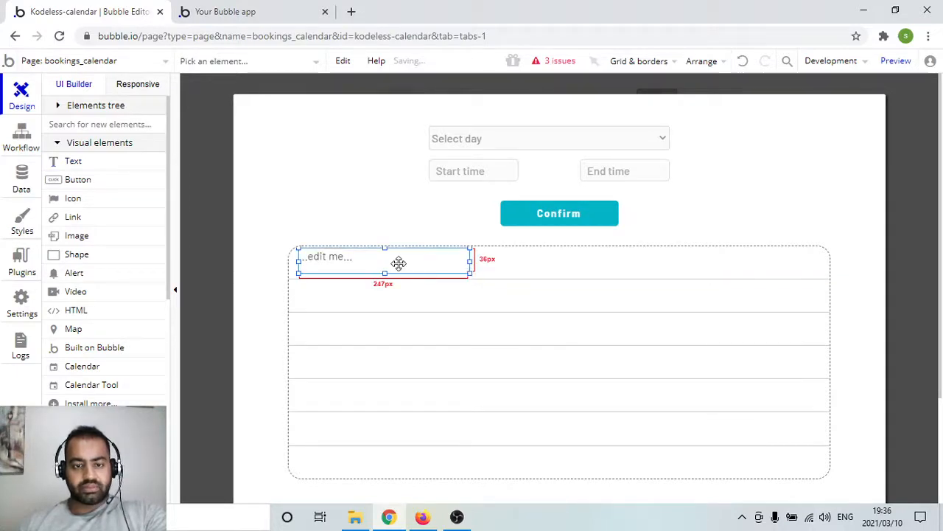
Replace the new text element's placeholder with the dynamic value Current cell's Availability's Available day.
left_click(691, 195)
left_click(690, 194)
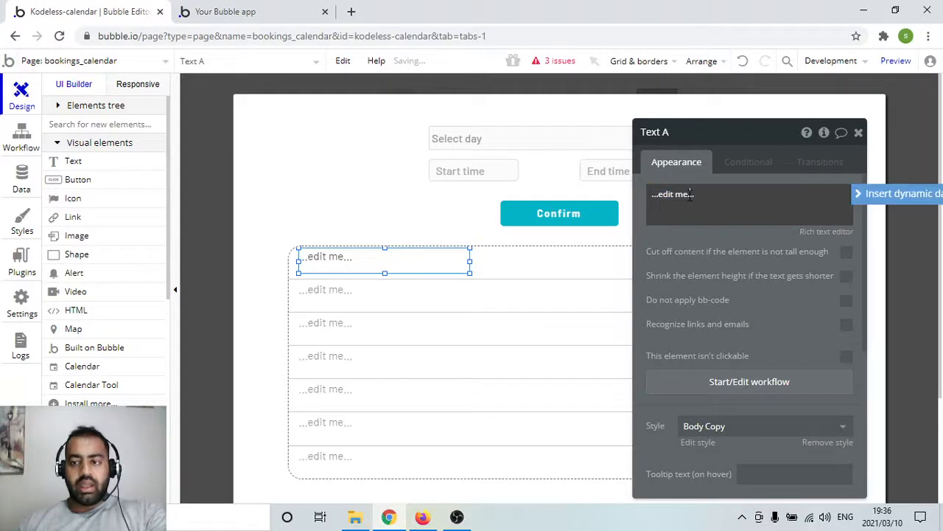
triple_click(691, 194)
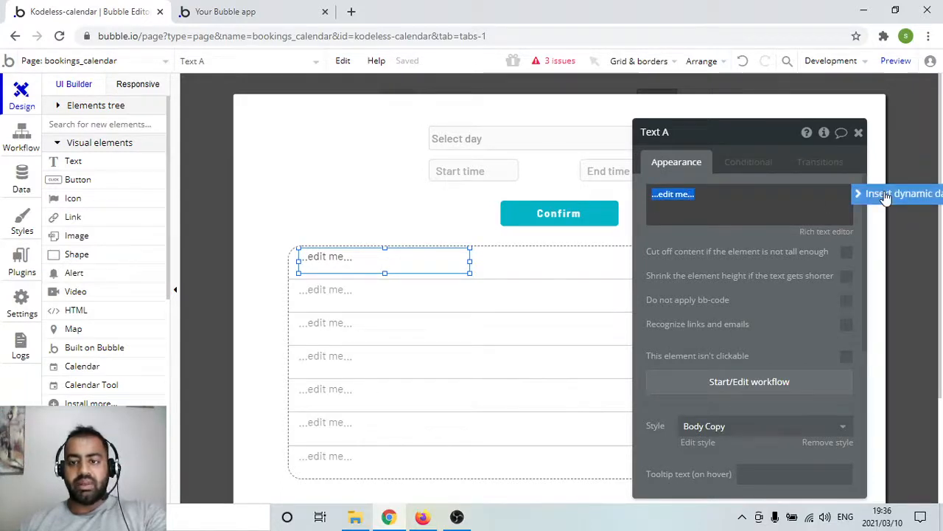
left_click(887, 195)
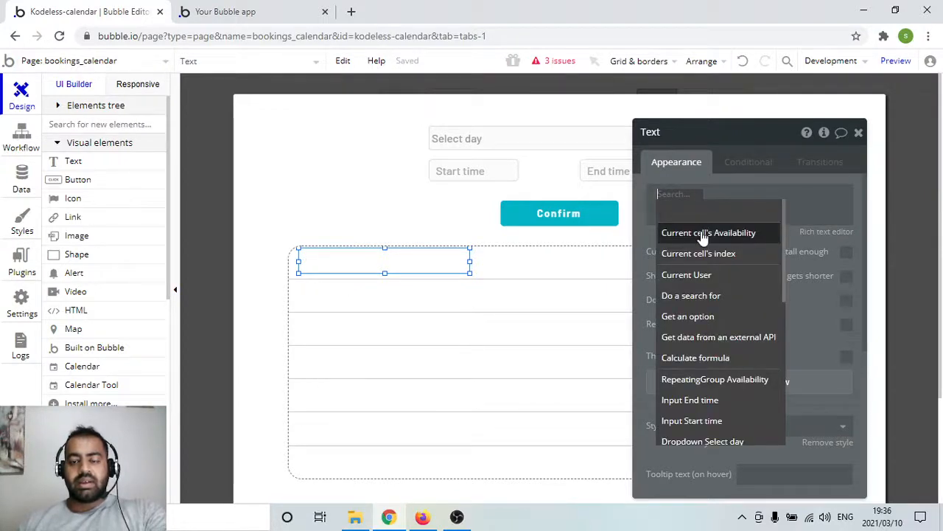
left_click(704, 233)
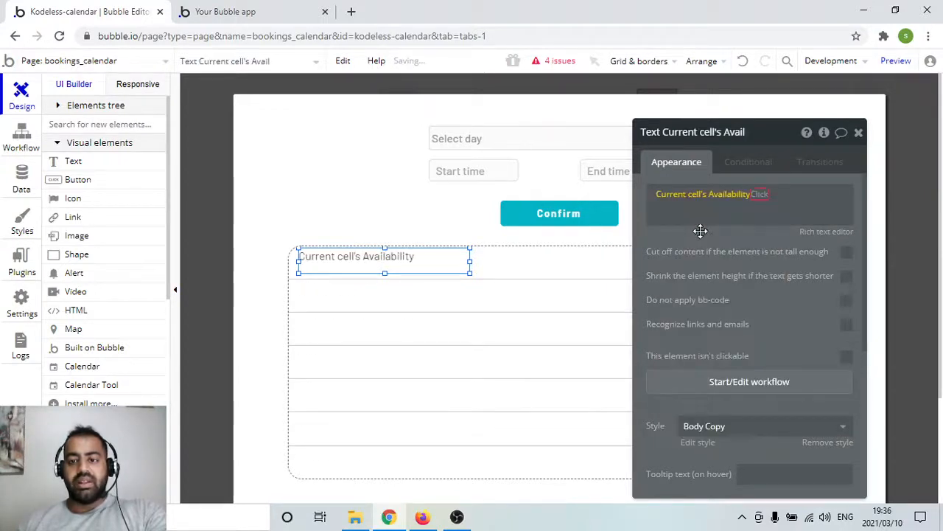
left_click(778, 212)
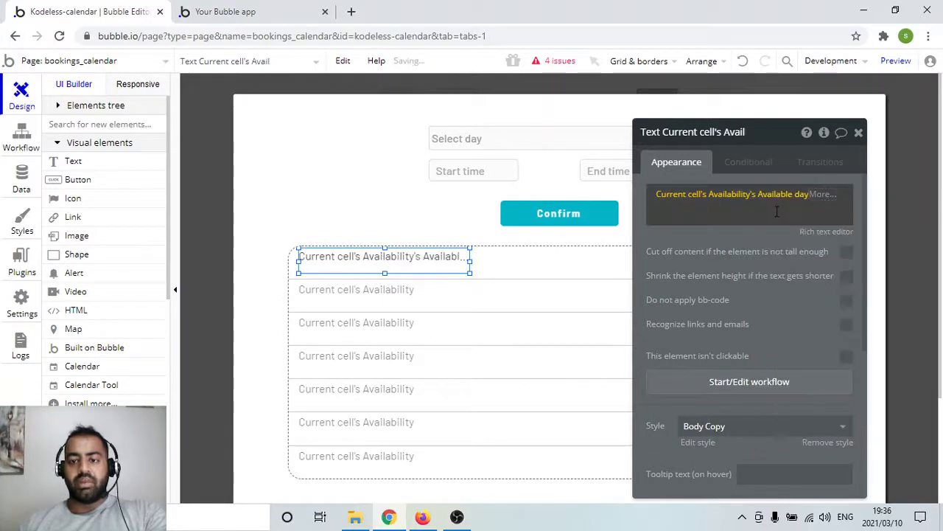
left_click(340, 170)
Draw a second text element about 193 px wide beside the available day text and extend its upper edge to the cell's top.
left_click(66, 161)
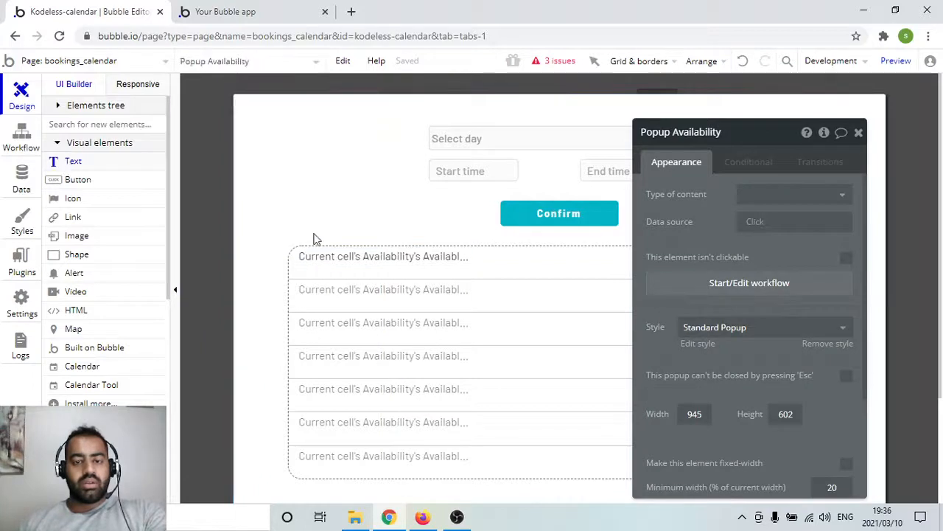
left_click_drag(497, 253, 629, 272)
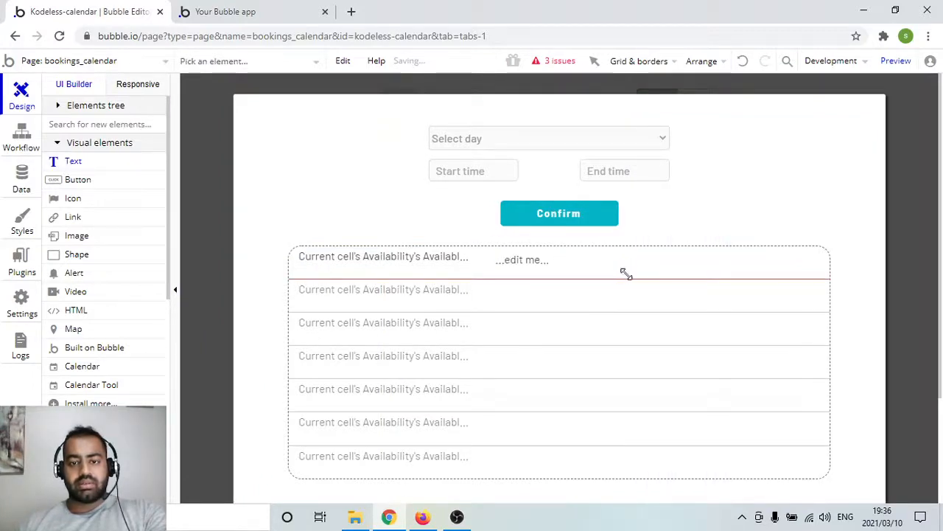
left_click(527, 258)
double_click(562, 254)
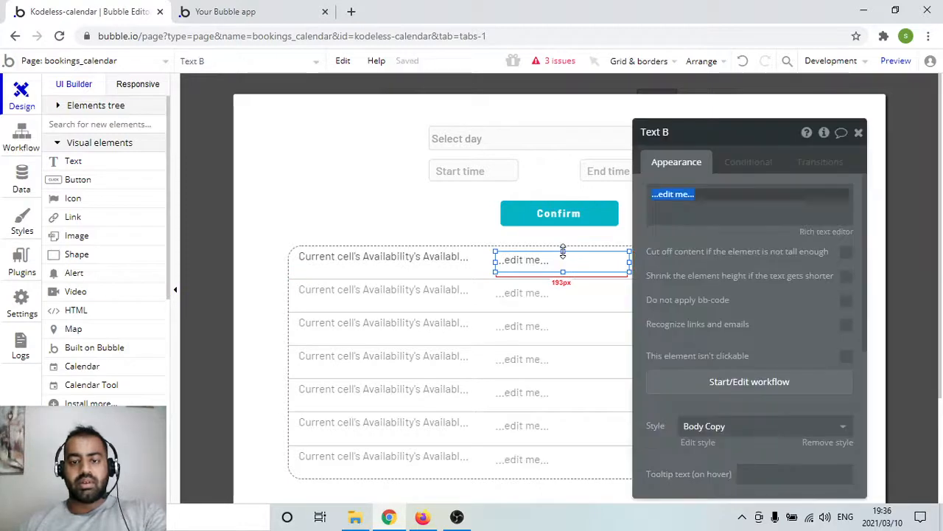
left_click_drag(563, 251, 564, 247)
double_click(562, 257)
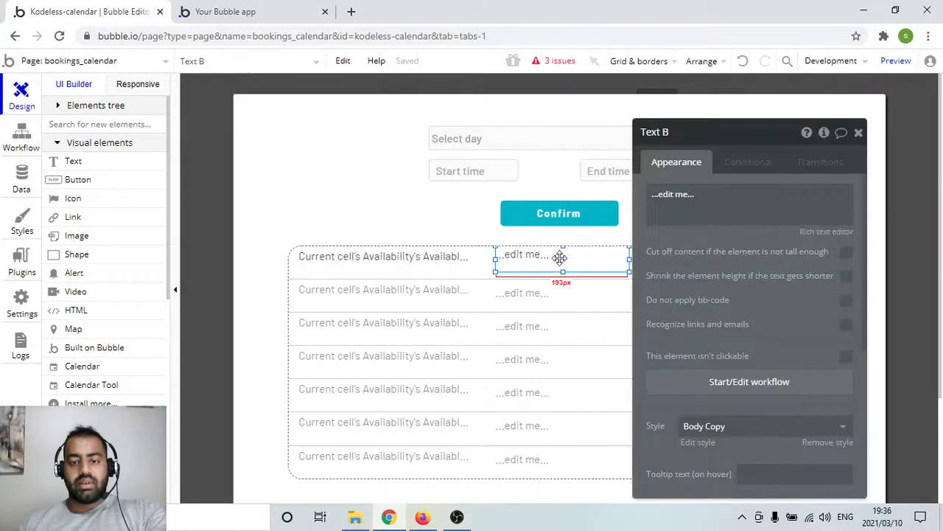
Replace the second text element's placeholder with Current cell's Availability's Start time and close the property editor.
left_click(664, 215)
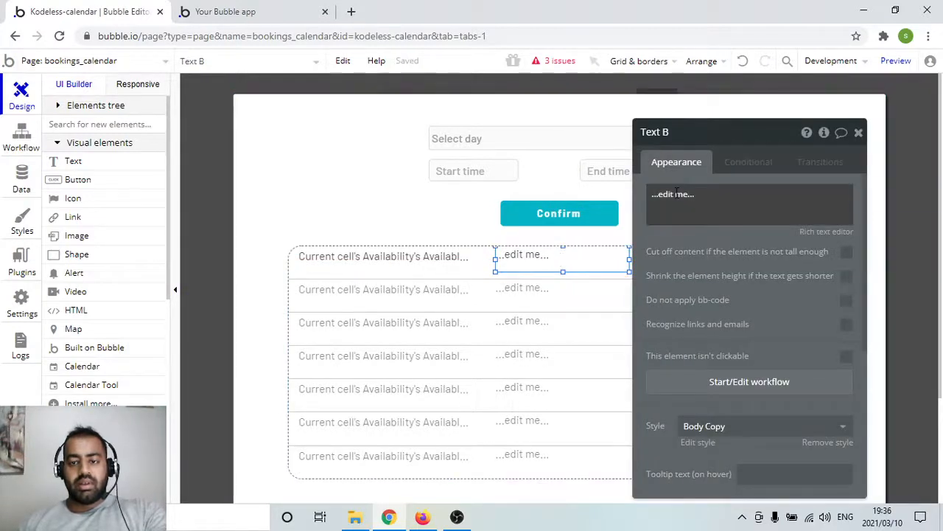
left_click(903, 194)
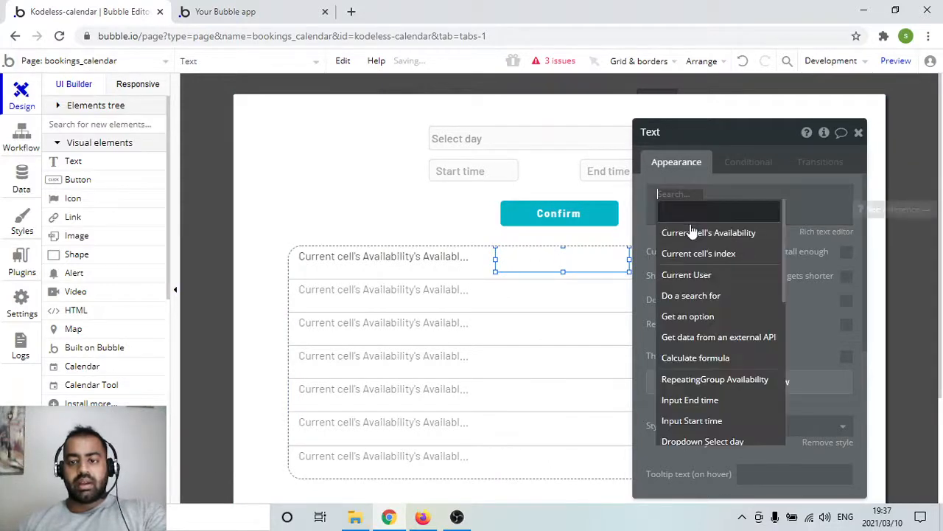
left_click(662, 233)
left_click(759, 194)
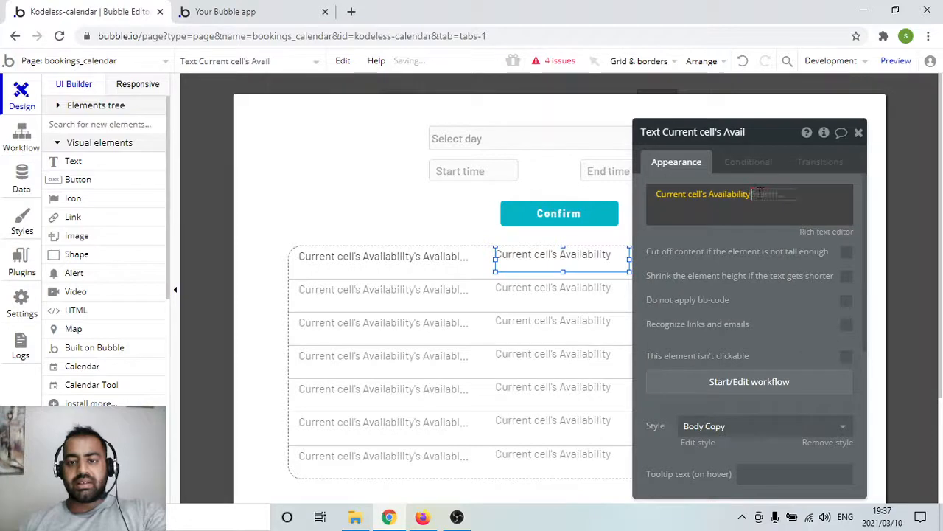
left_click(772, 253)
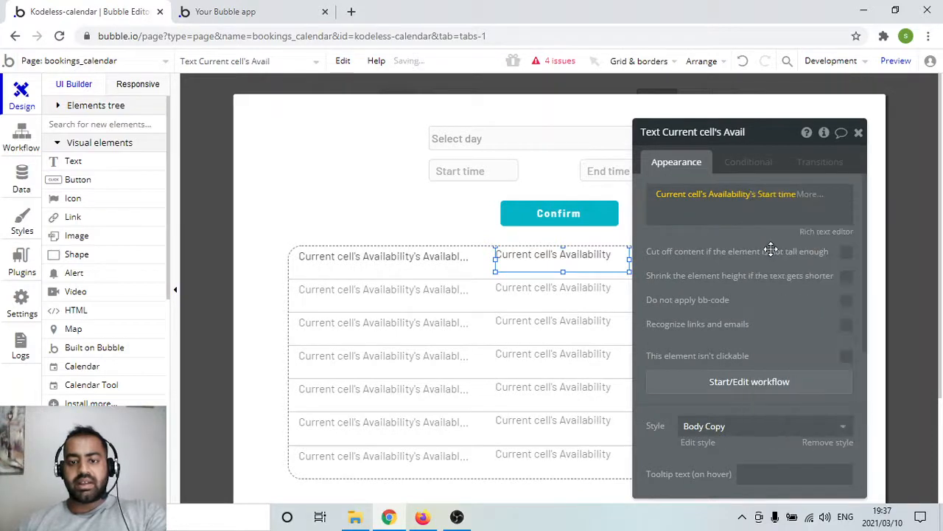
left_click(427, 218)
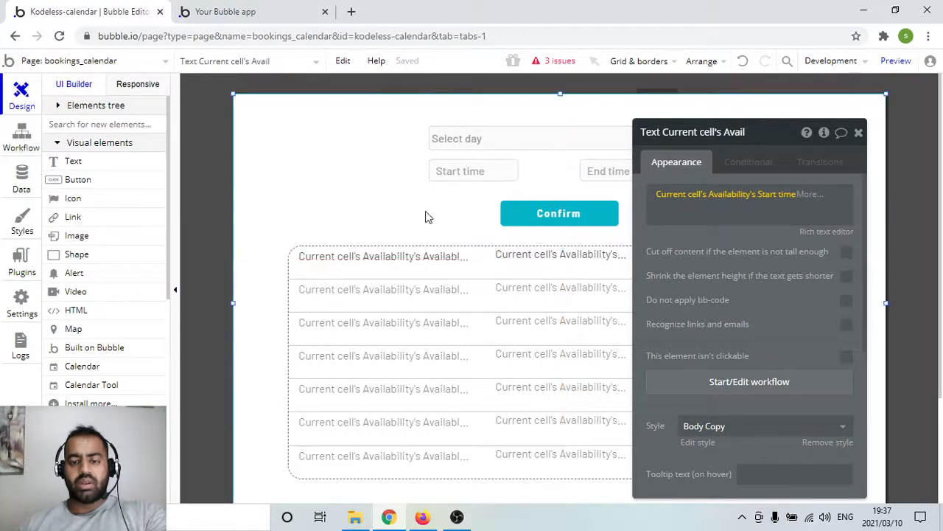
left_click(859, 133)
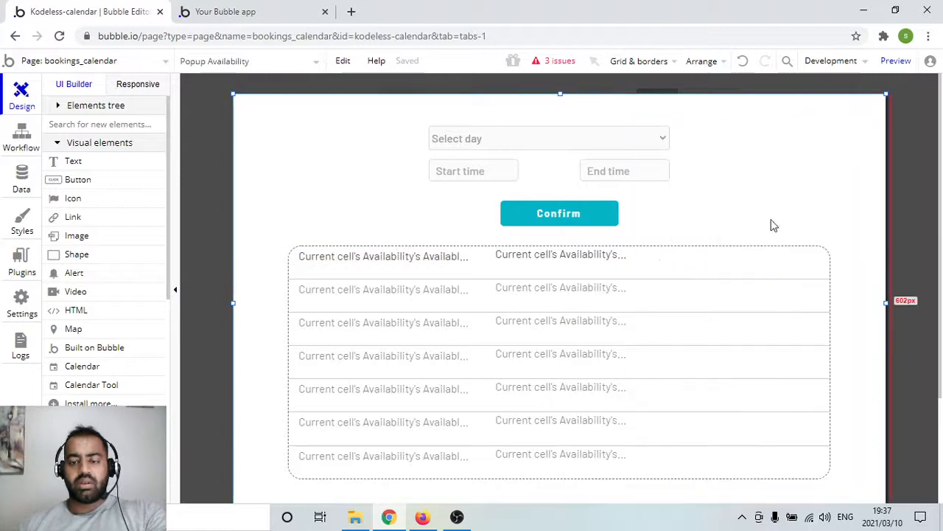
Draw a third text element beside the start time text in the first cell and fill it with Current cell's Availability's End time.
left_click(95, 163)
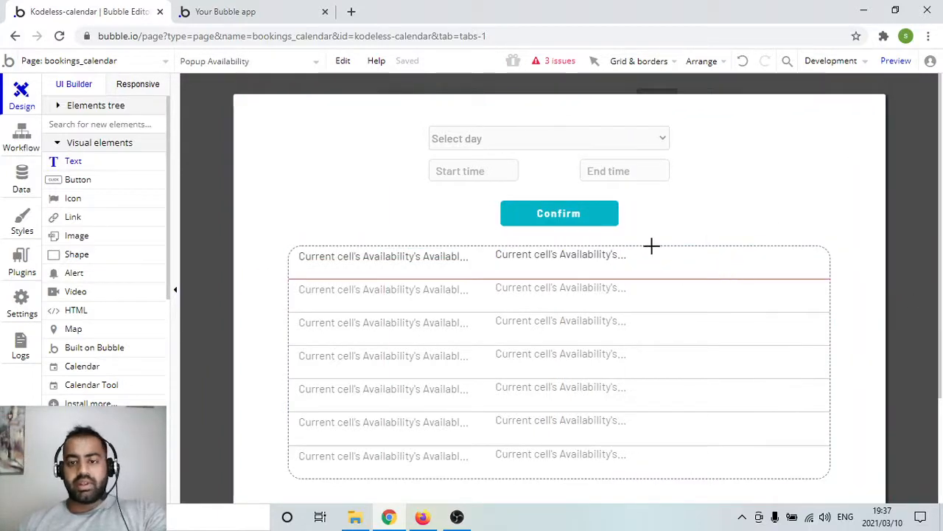
left_click_drag(644, 249, 774, 270)
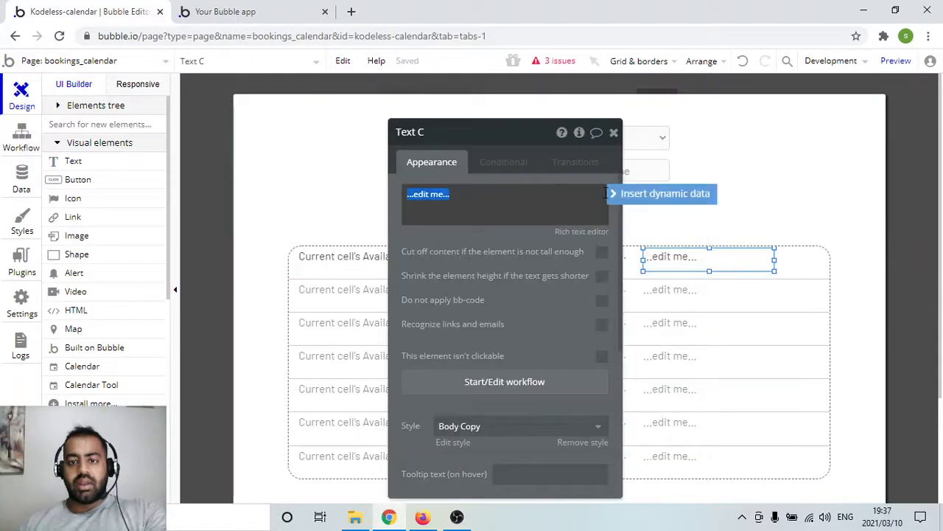
key("BackSpace")
left_click(457, 197)
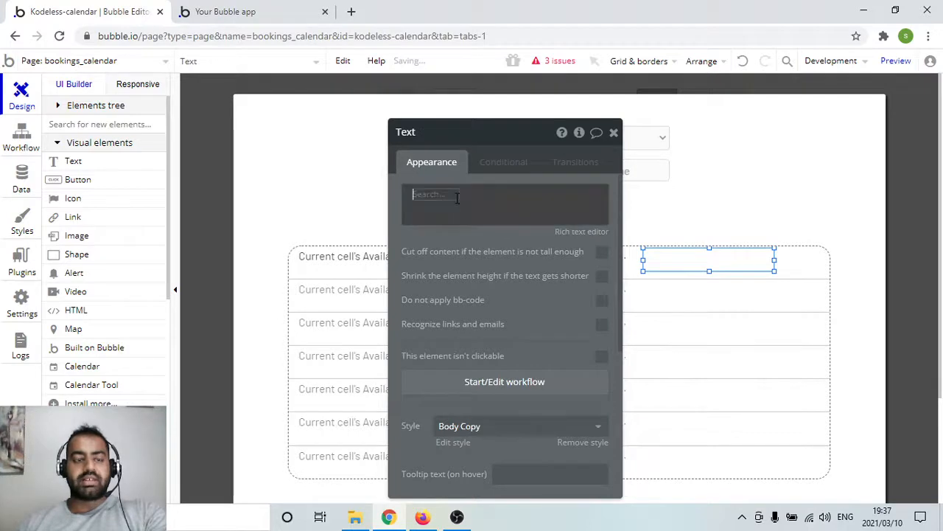
left_click(483, 231)
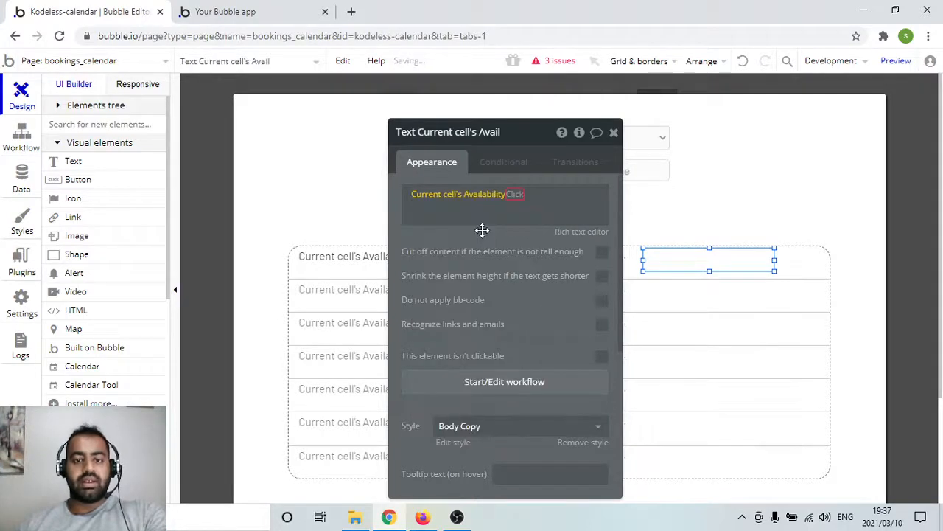
left_click(516, 194)
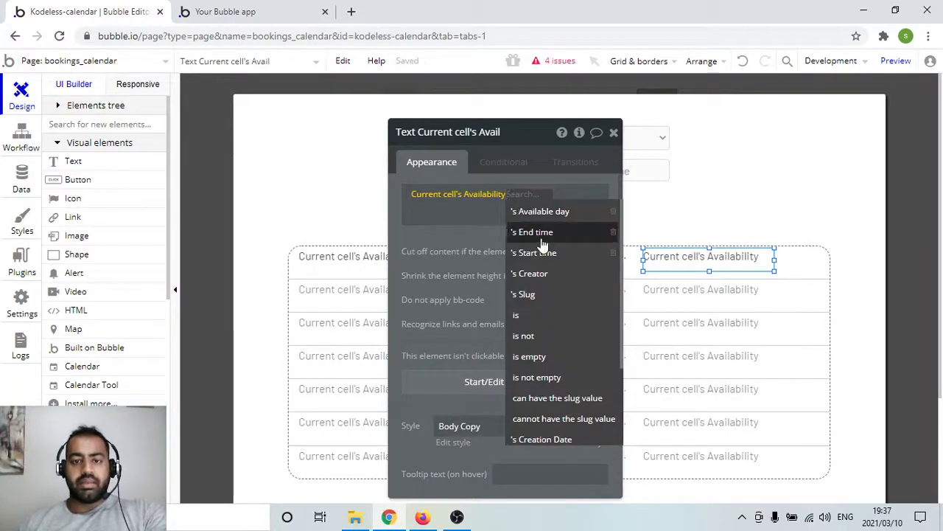
left_click(540, 234)
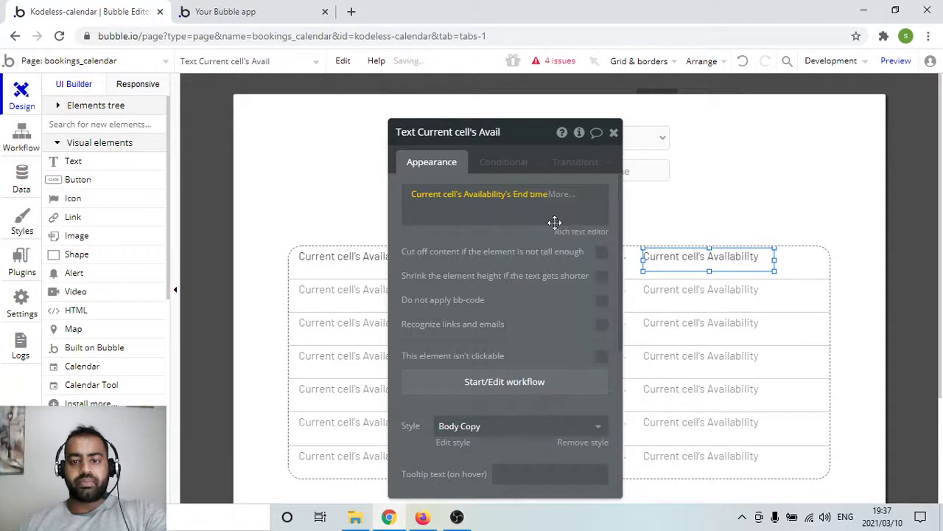
left_click(782, 167)
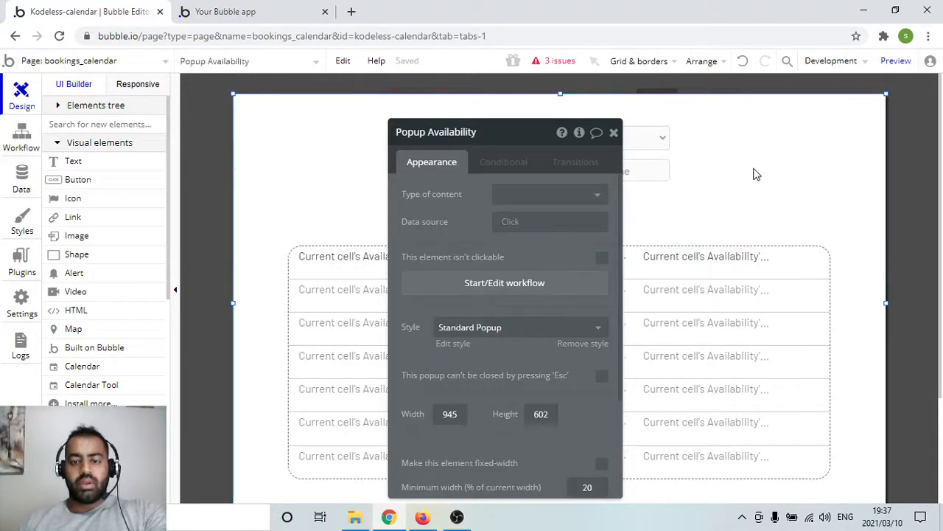
left_click(613, 132)
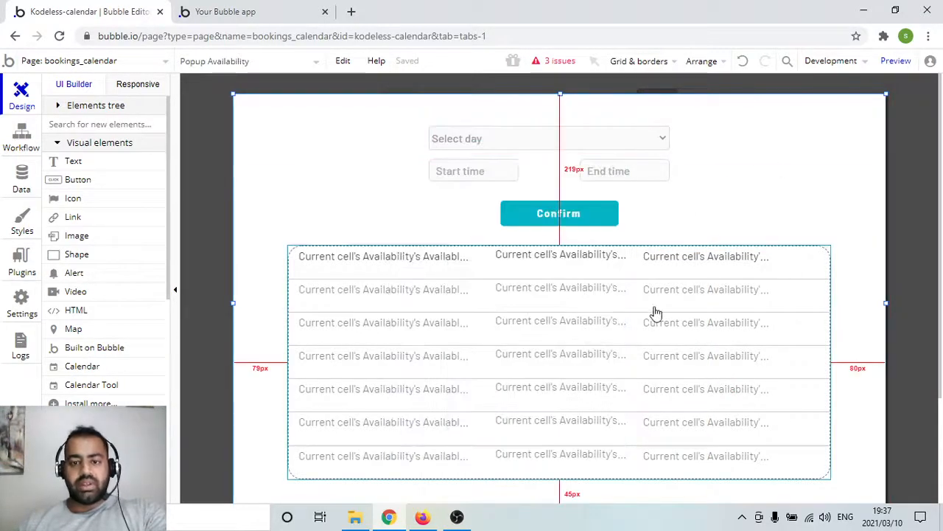
Narrow the available day text to about 218 px, then shrink the start time text and reposition it closer beside it.
left_click(448, 258)
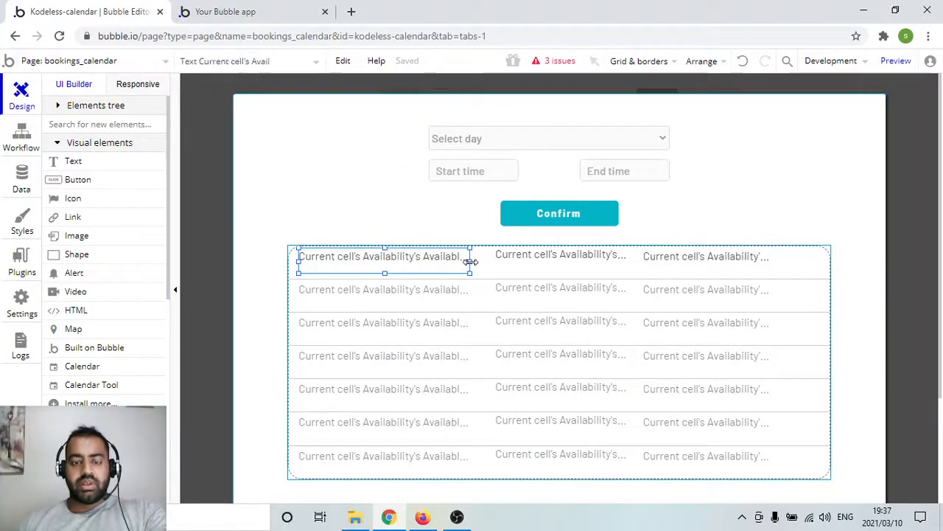
left_click_drag(469, 261, 449, 260)
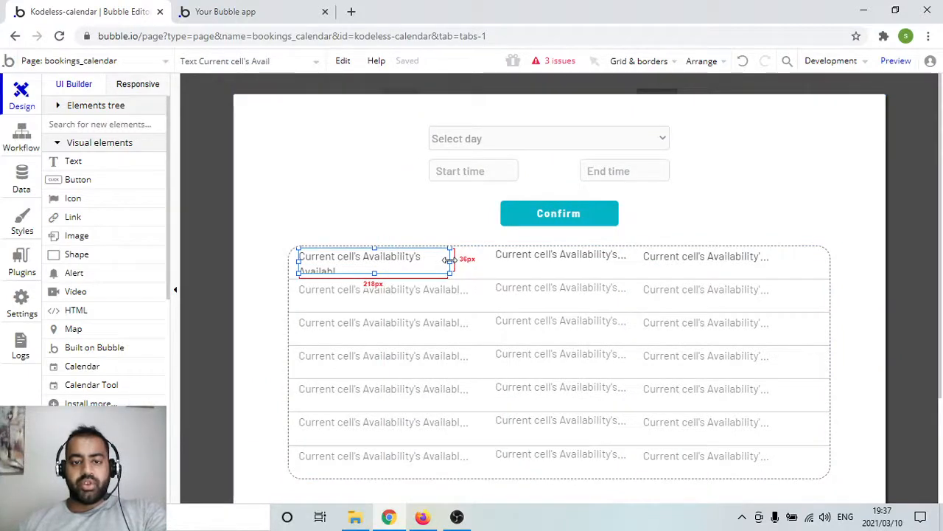
left_click(496, 257)
left_click_drag(493, 258, 530, 262)
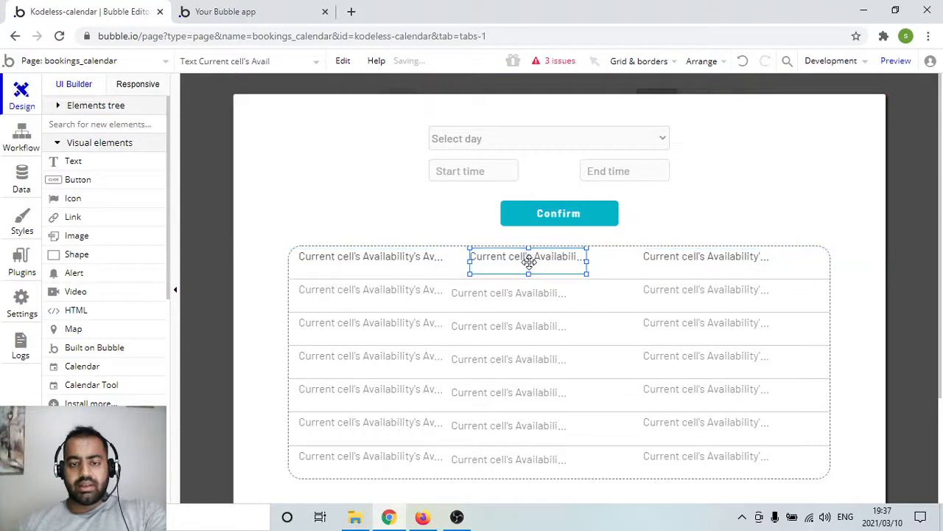
Narrow the end time text to about 158 px and move it closer to the start time text.
left_click(705, 267)
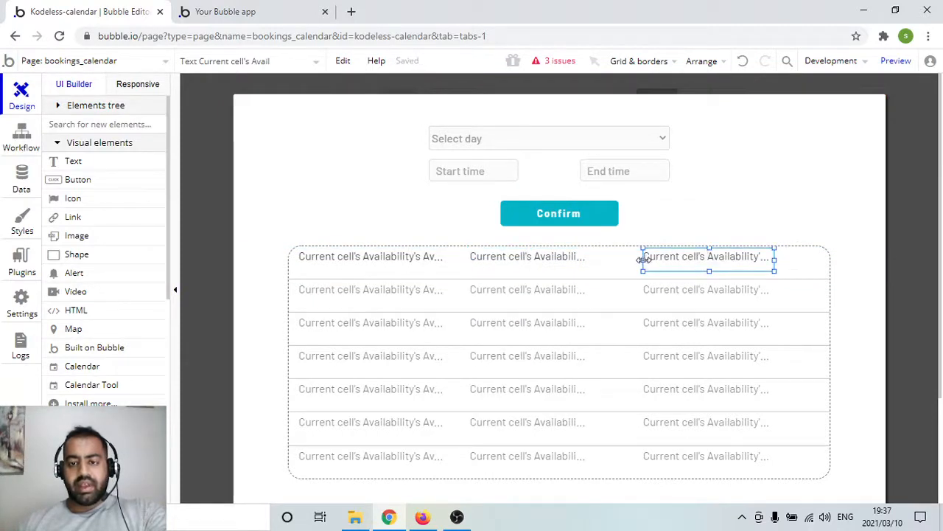
left_click_drag(643, 259, 664, 259)
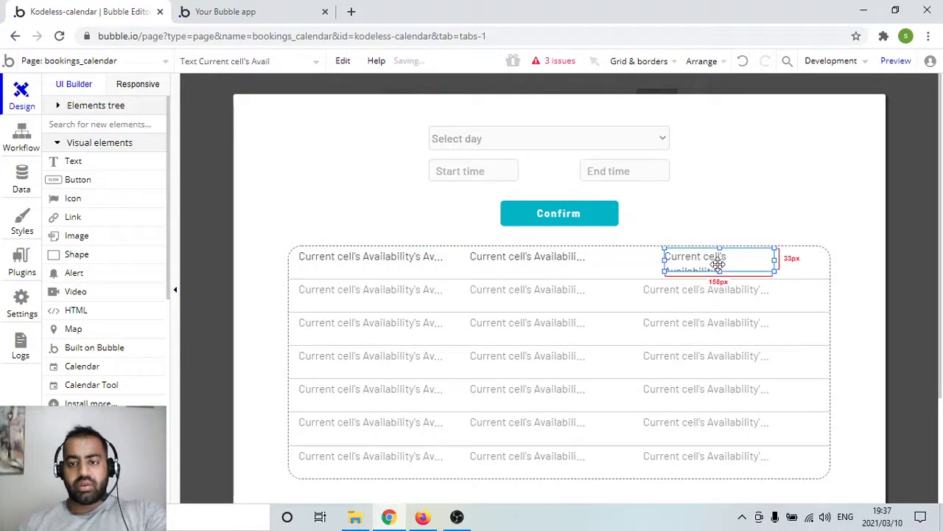
left_click_drag(722, 259, 670, 267)
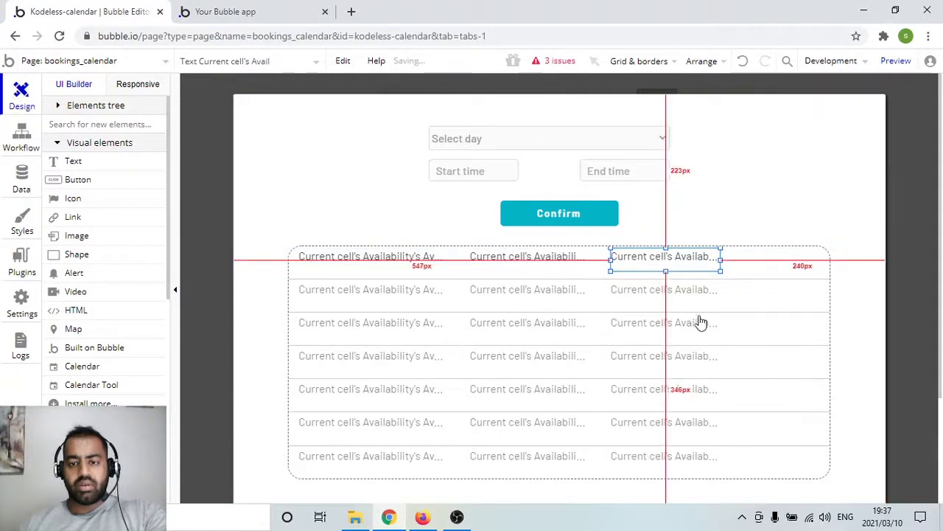
Draw an icon element about 95 by 36 px at the end of the first cell and choose the outlined trash icon (fa-trash-o).
left_click(73, 200)
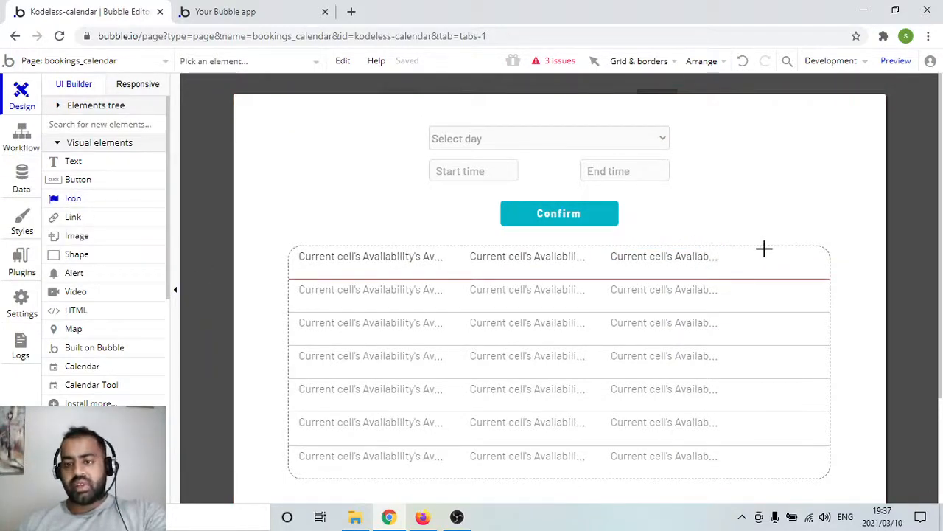
left_click_drag(803, 269, 817, 272)
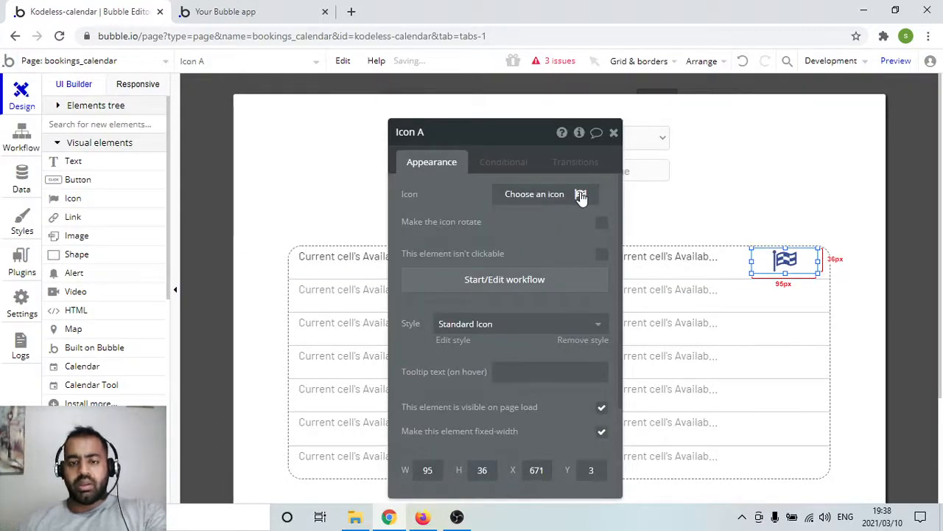
left_click(581, 193)
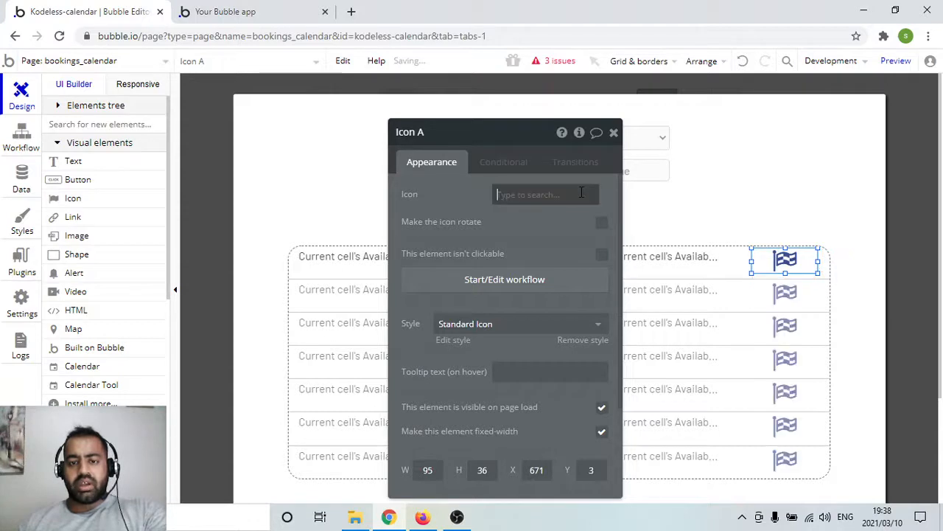
left_click(538, 201)
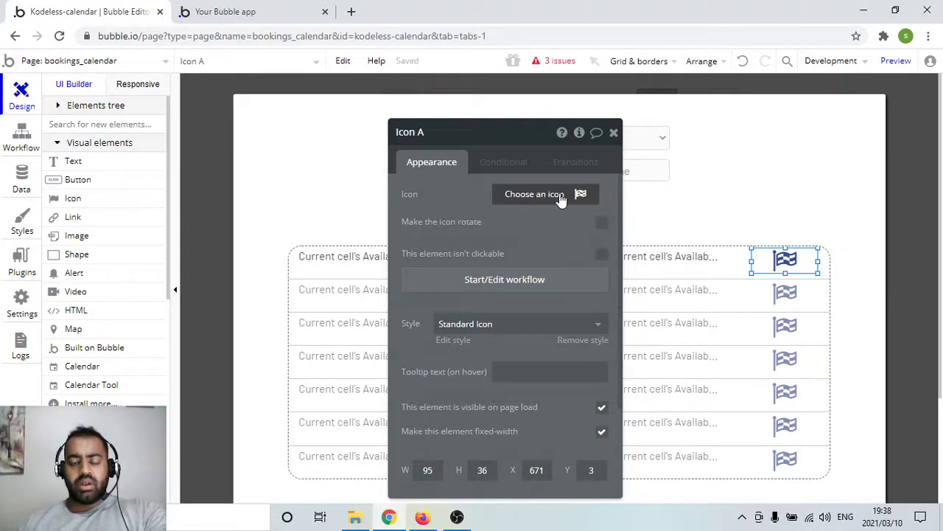
left_click(561, 198)
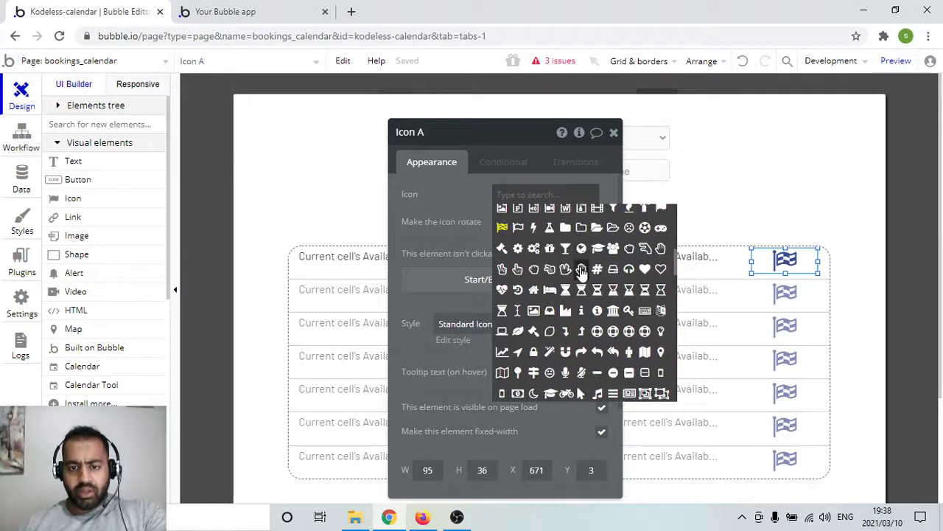
scroll(583, 273, "down", 1)
scroll(582, 273, "down", 4)
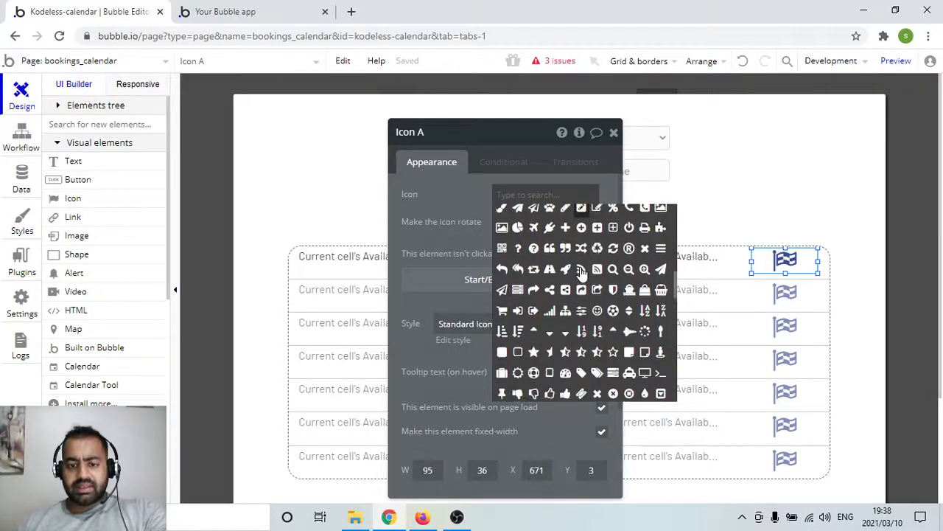
scroll(582, 274, "down", 5)
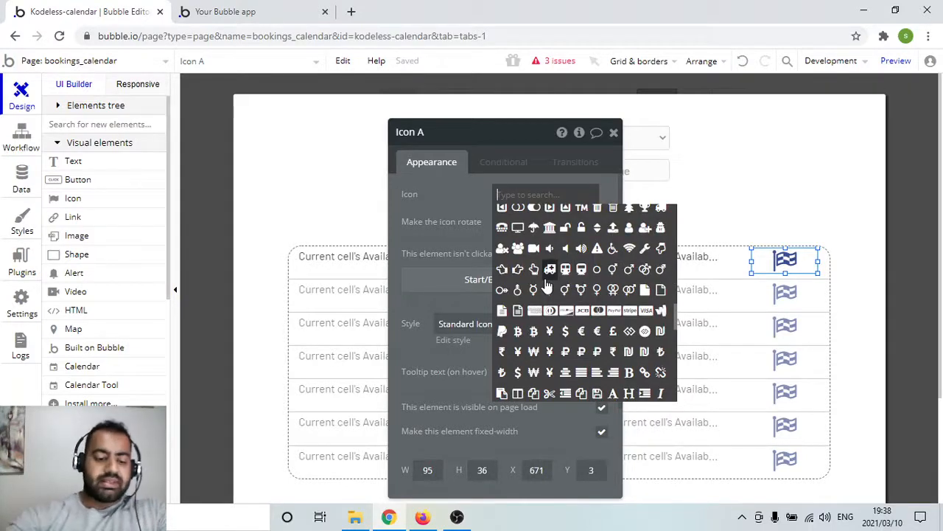
type("as")
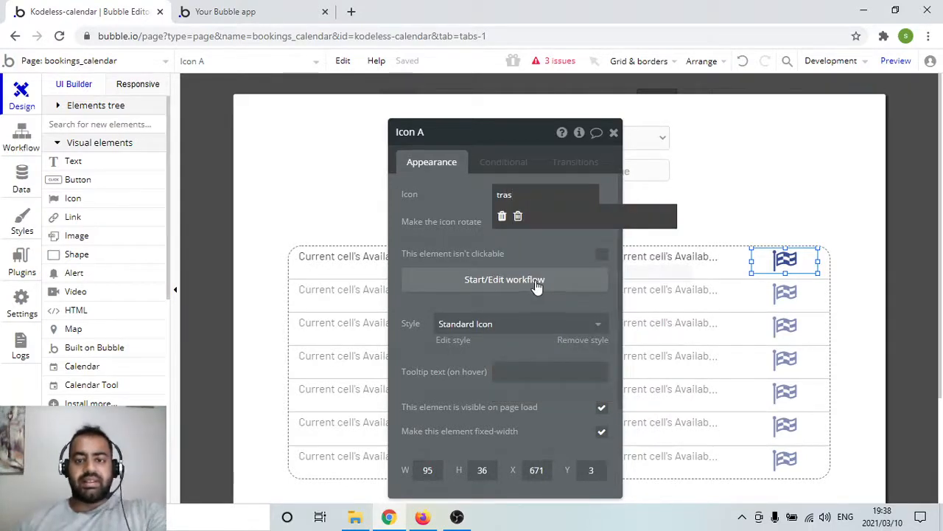
left_click(519, 216)
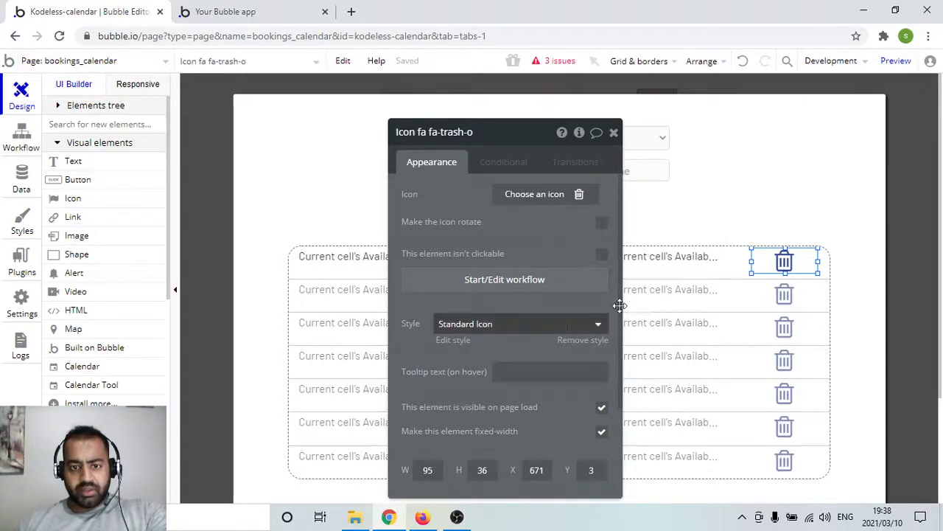
Detach the trash icon from its predefined style and set its icon color to red #FC0000.
scroll(486, 224, "down", 3)
scroll(497, 247, "up", 3)
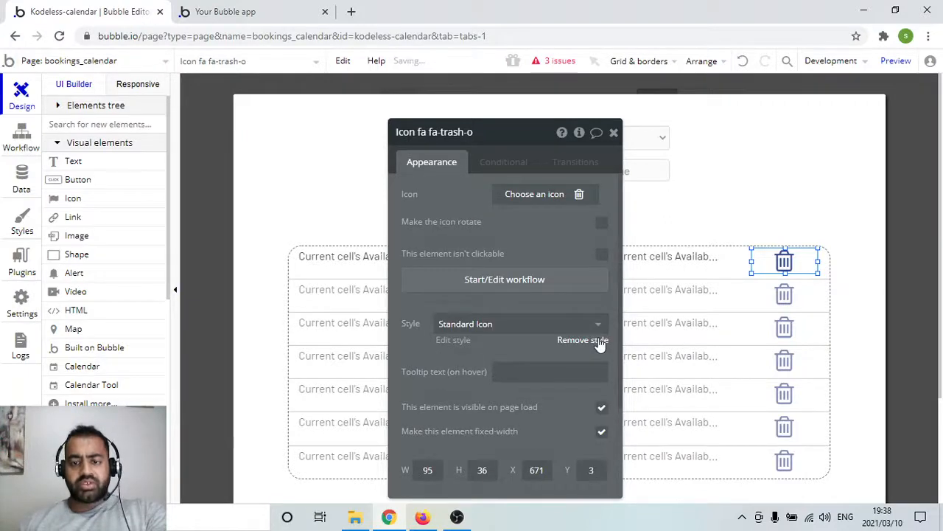
left_click(583, 341)
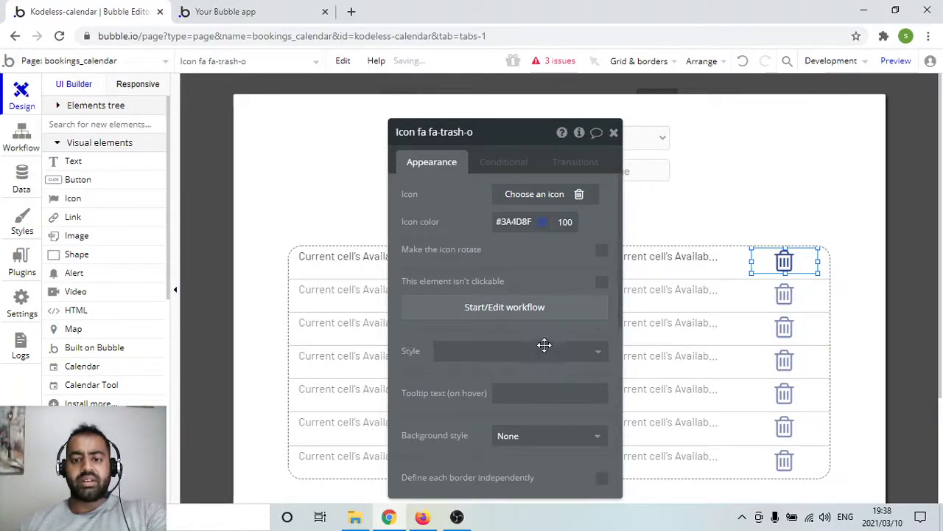
left_click(542, 222)
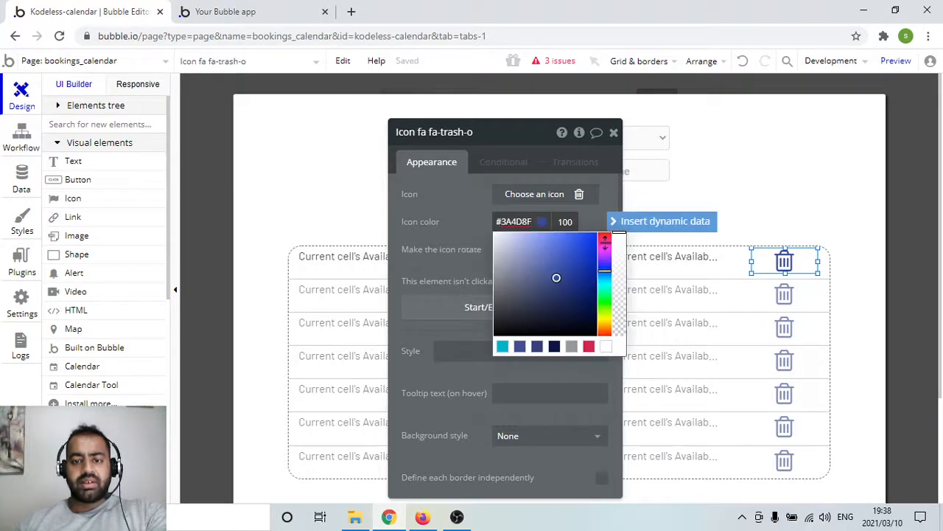
left_click_drag(604, 239, 599, 234)
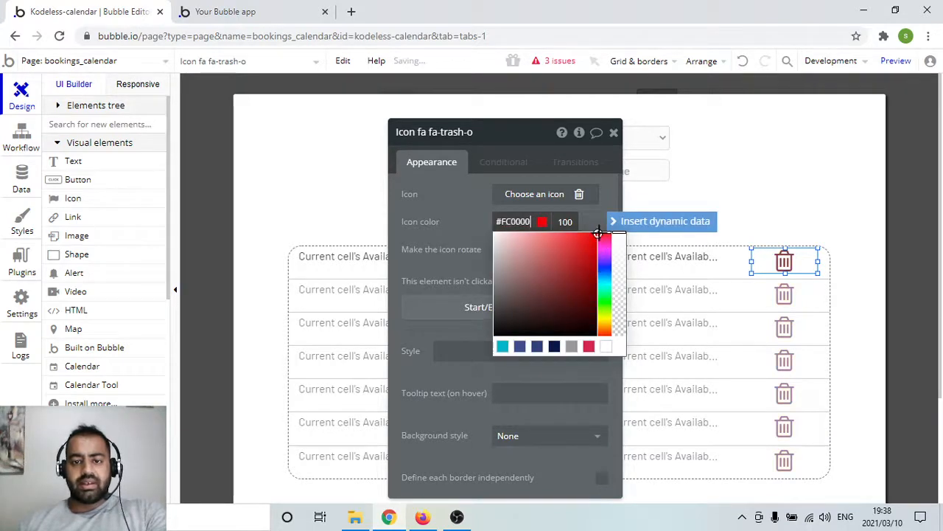
left_click(596, 215)
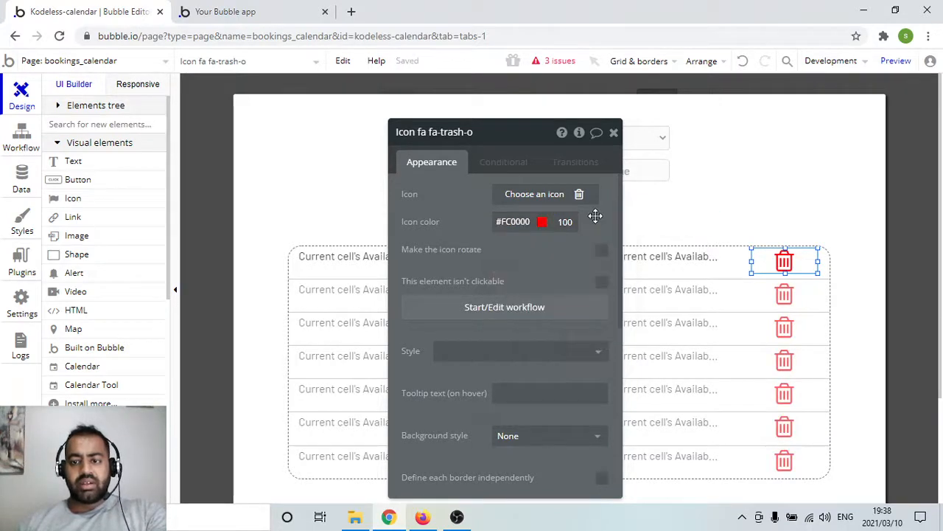
Give the trash icon a solid border on all sides with a roundness of 20.
scroll(537, 300, "down", 5)
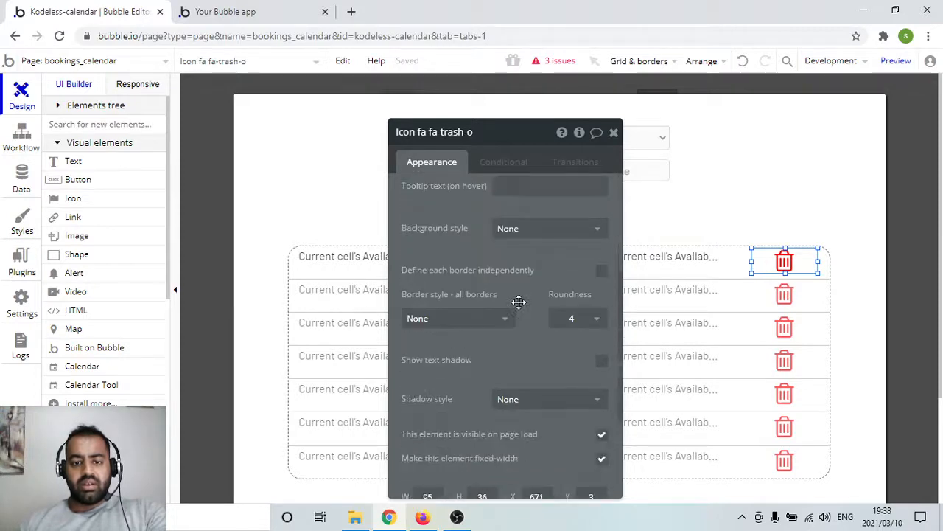
scroll(522, 286, "down", 1)
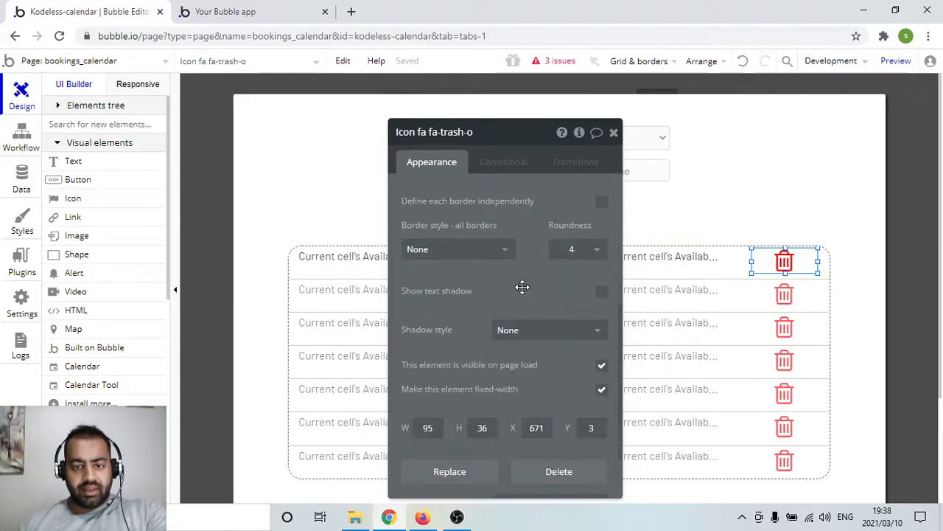
left_click(501, 251)
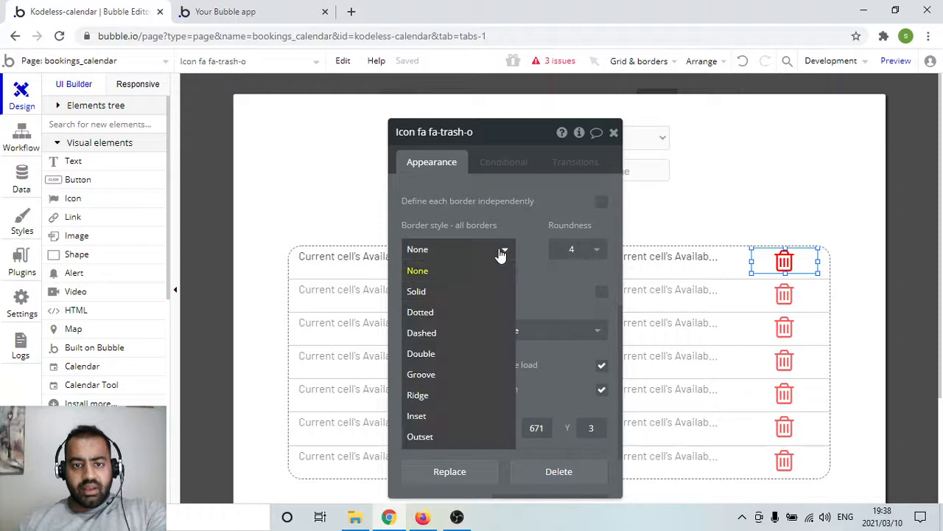
left_click(480, 293)
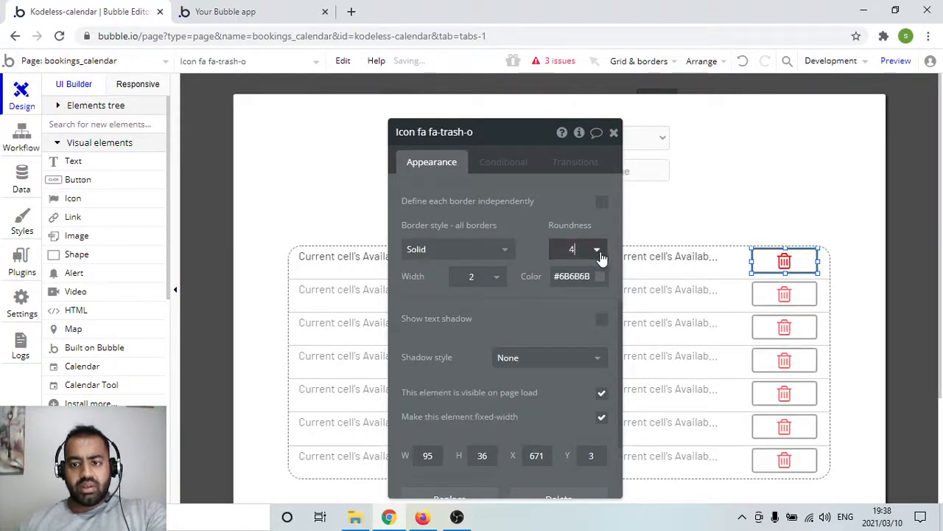
left_click(598, 252)
left_click(589, 376)
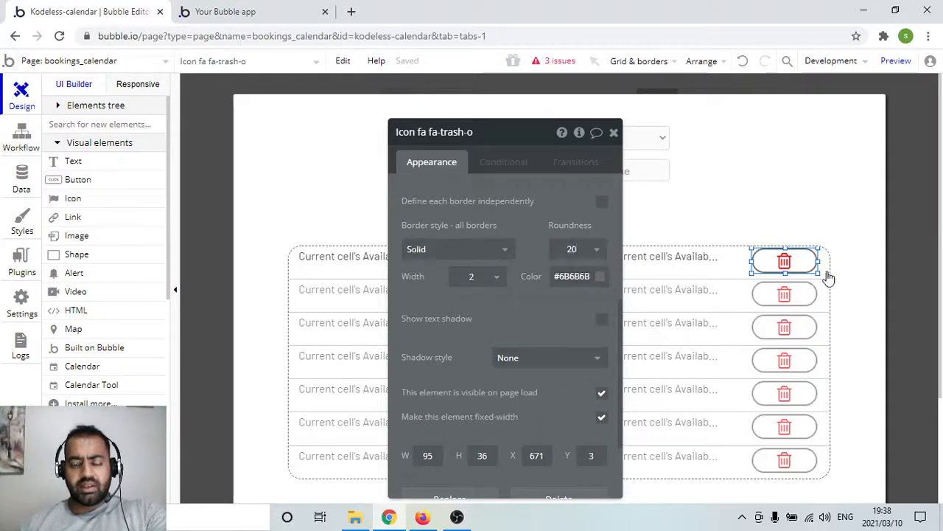
Narrow the trash icon to about 45 px and move it to about X 706 near the cell's end.
left_click_drag(809, 260, 783, 258)
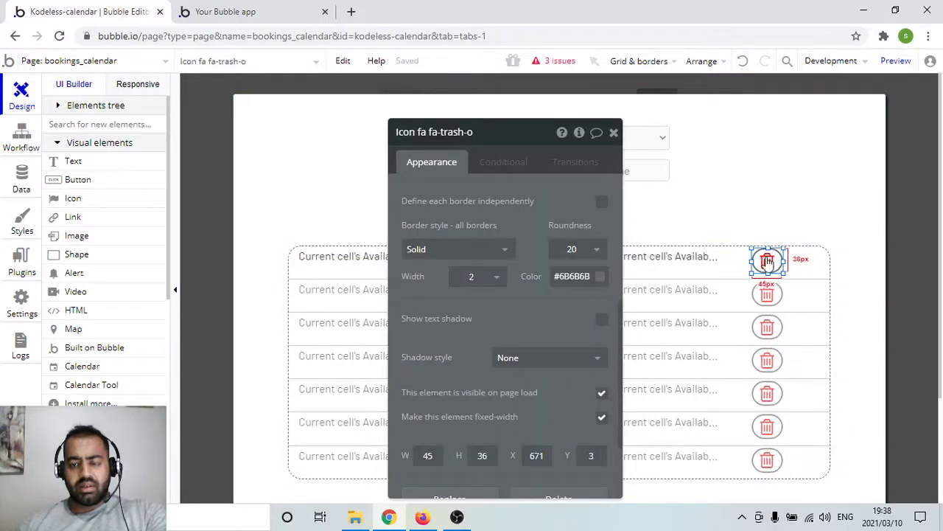
left_click_drag(766, 260, 793, 264)
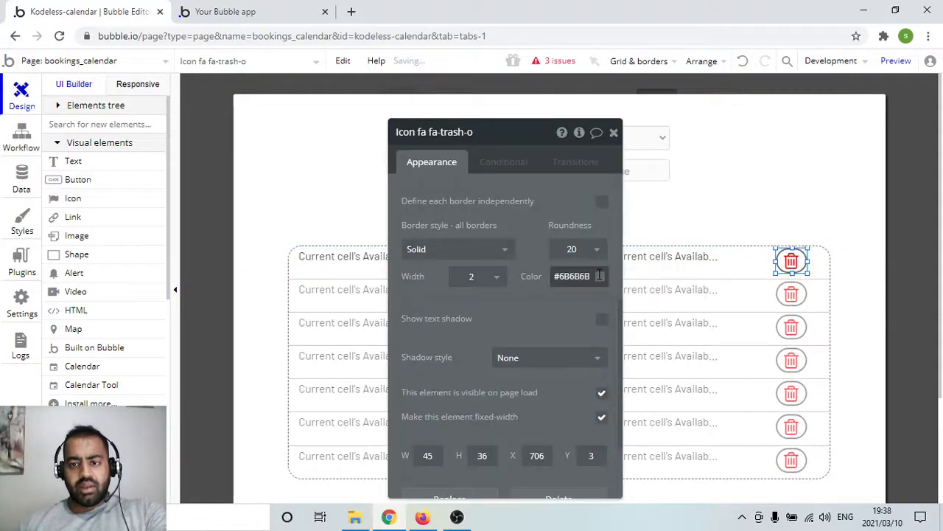
Set the trash icon's border color to red #FF0000 and close the property editor.
left_click(598, 276)
left_click_drag(628, 313, 666, 286)
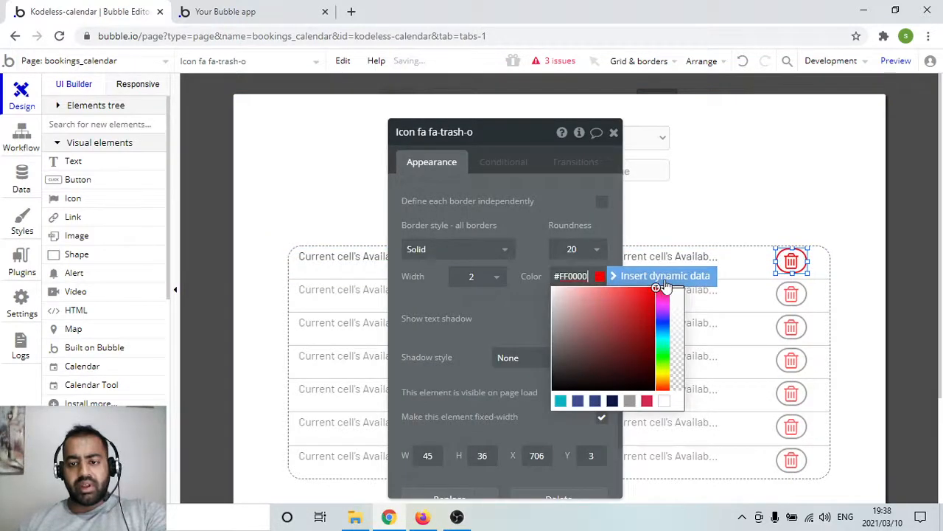
left_click(526, 311)
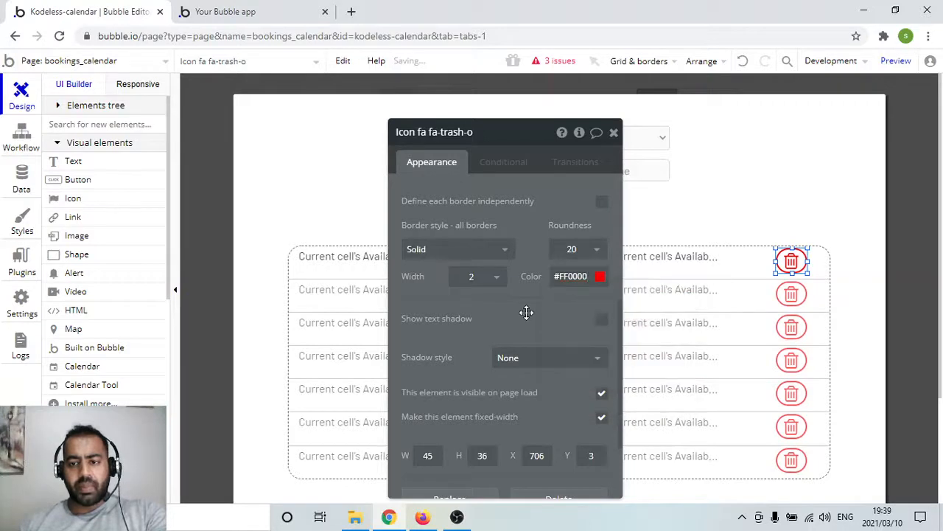
left_click(716, 165)
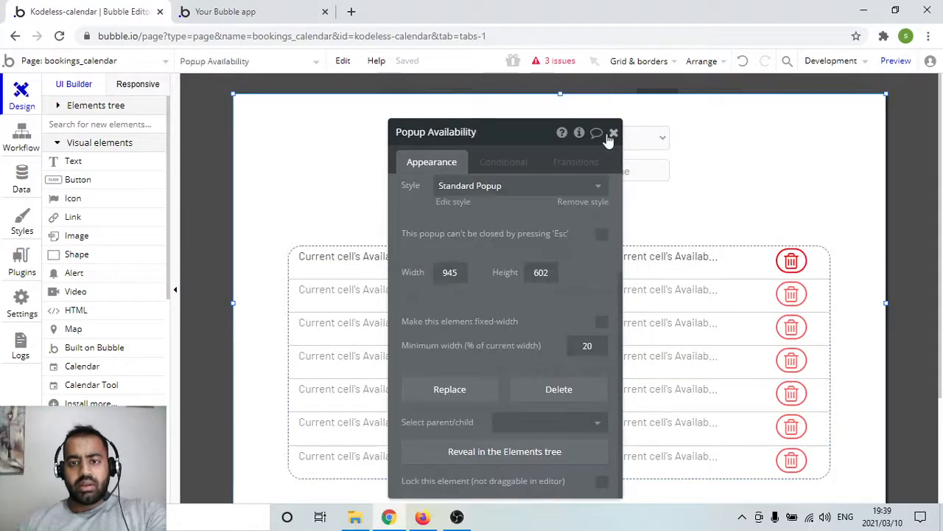
left_click(612, 134)
Start a click workflow for the trash icon in the first cell.
left_click(792, 262)
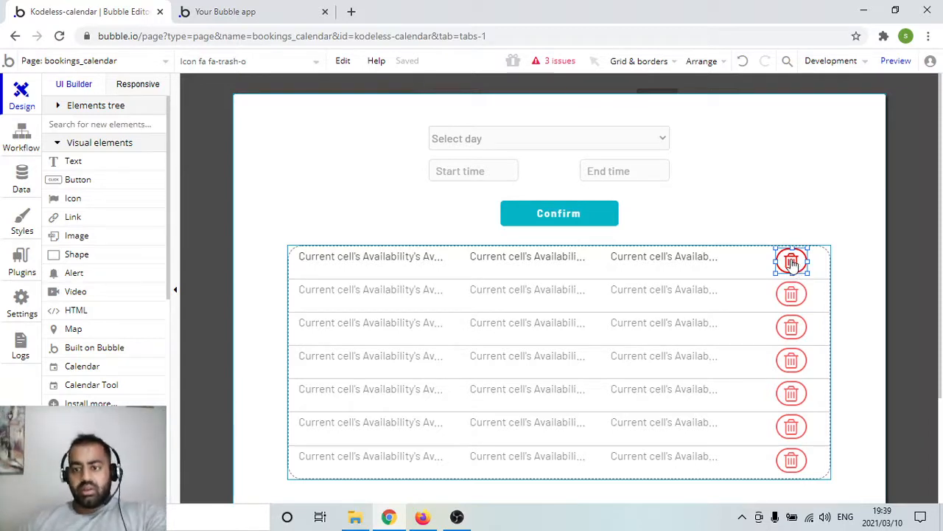
double_click(791, 265)
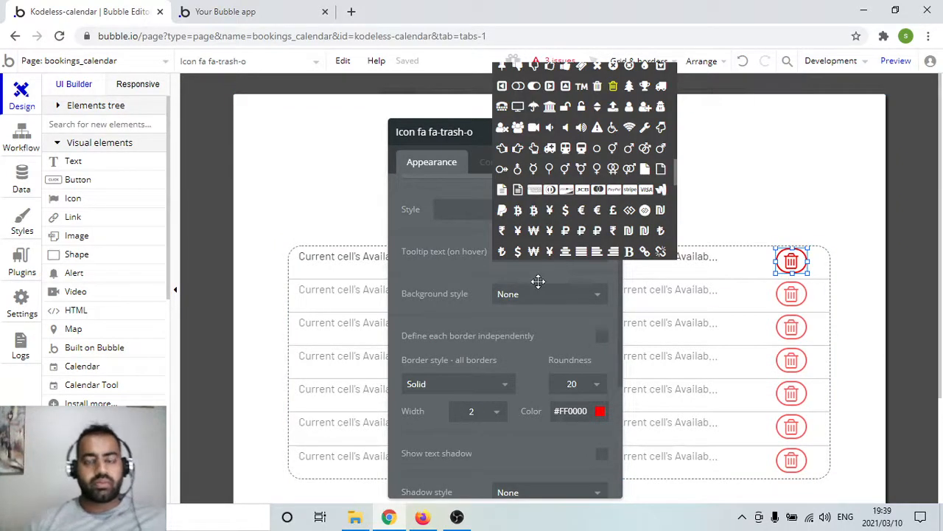
left_click(467, 264)
scroll(472, 274, "down", 3)
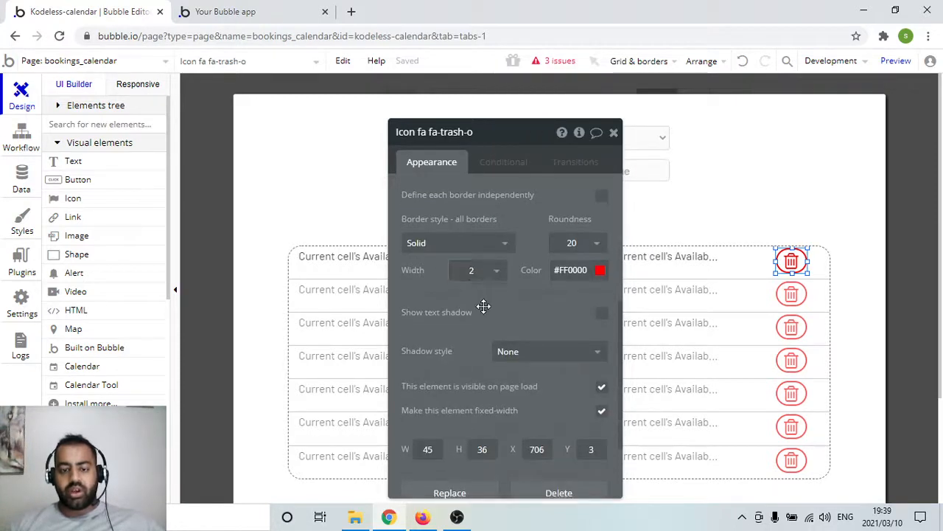
scroll(483, 307, "down", 2)
scroll(500, 342, "up", 6)
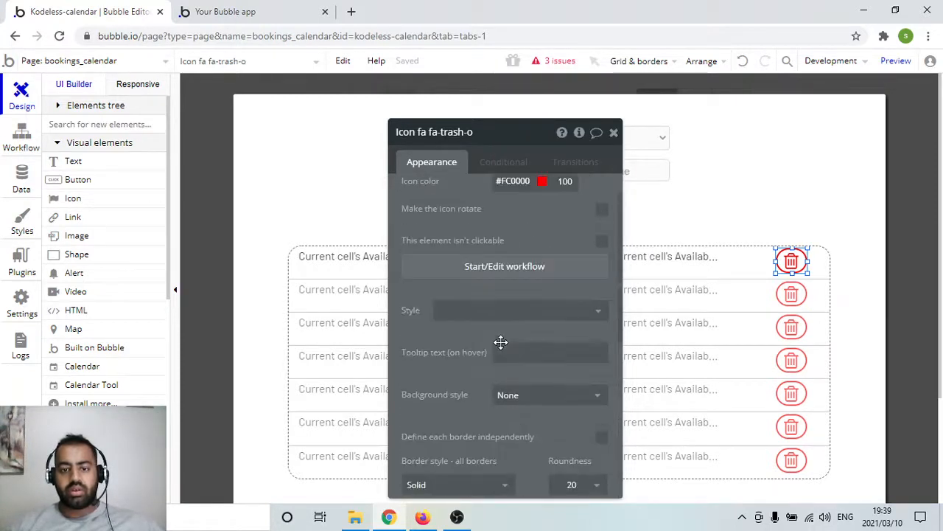
left_click(505, 308)
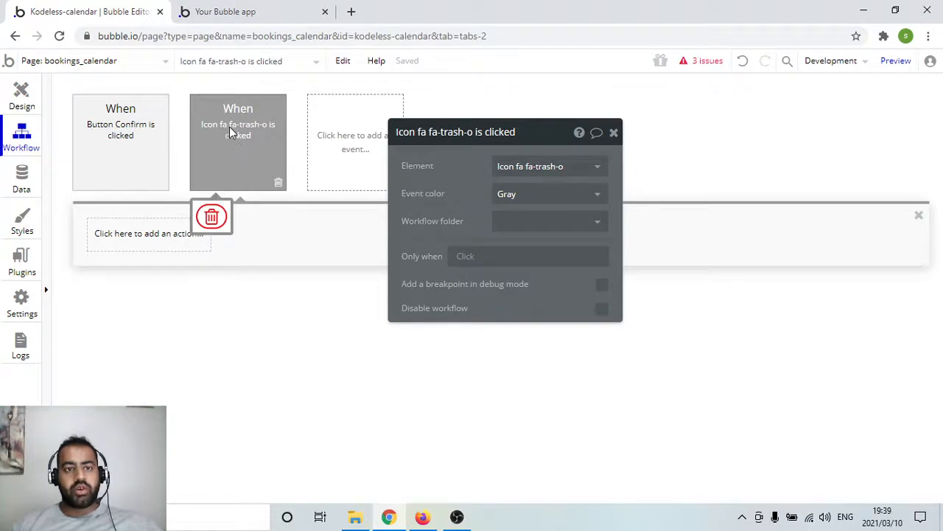
Add a Delete thing action to the trash icon's workflow that deletes the current cell's Availability.
left_click(126, 239)
mouse_move(155, 339)
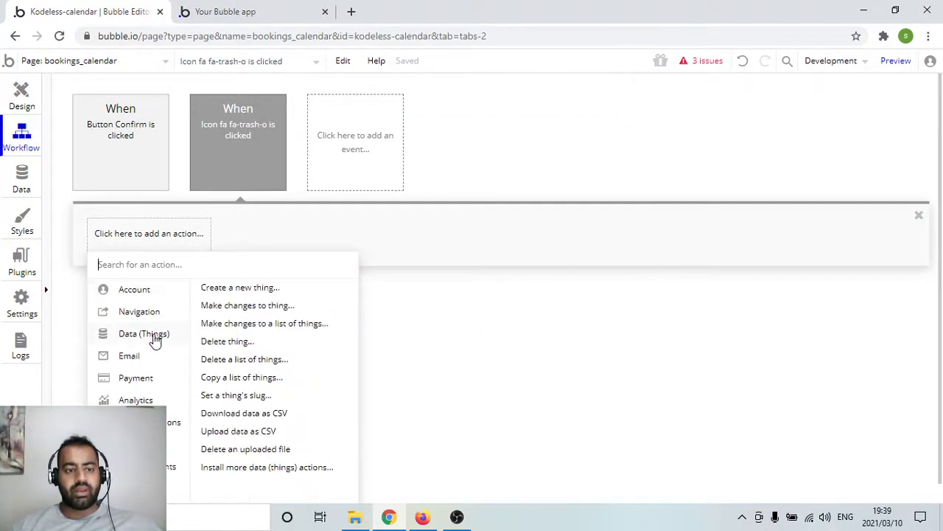
left_click(225, 341)
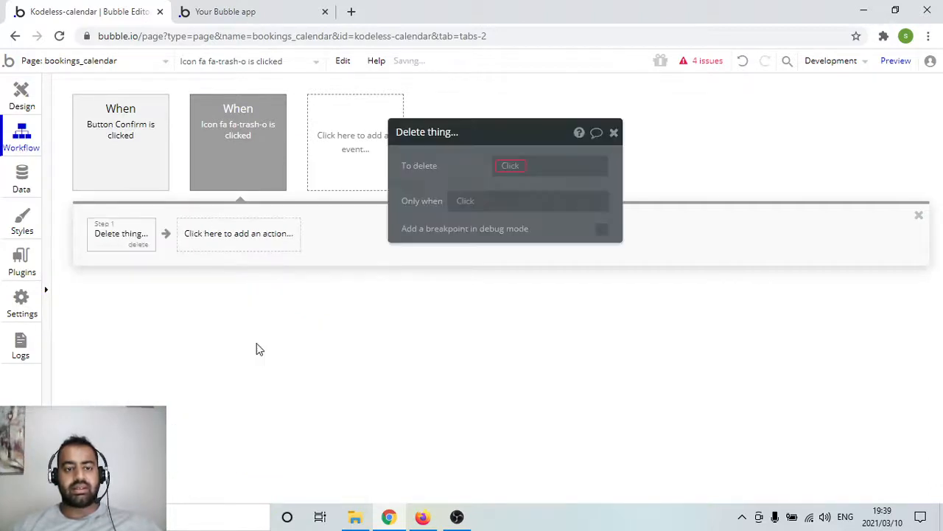
left_click(516, 169)
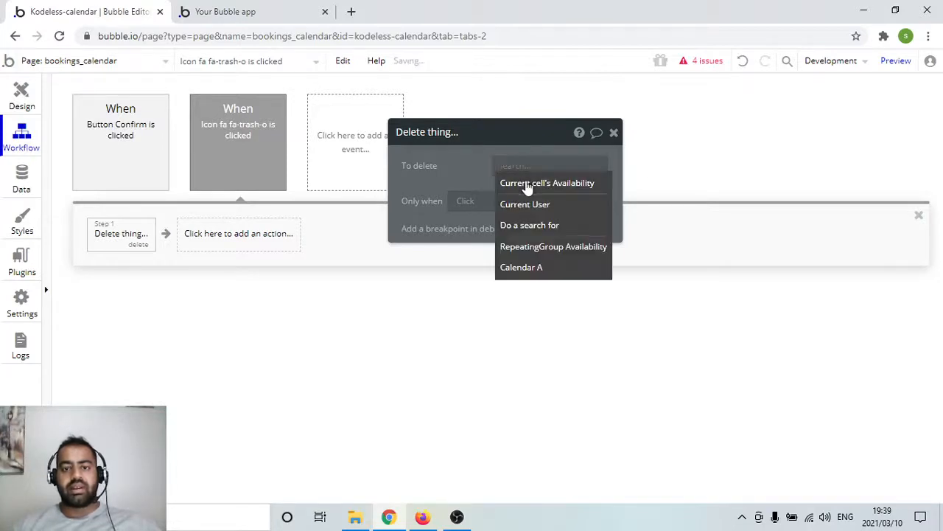
left_click(525, 184)
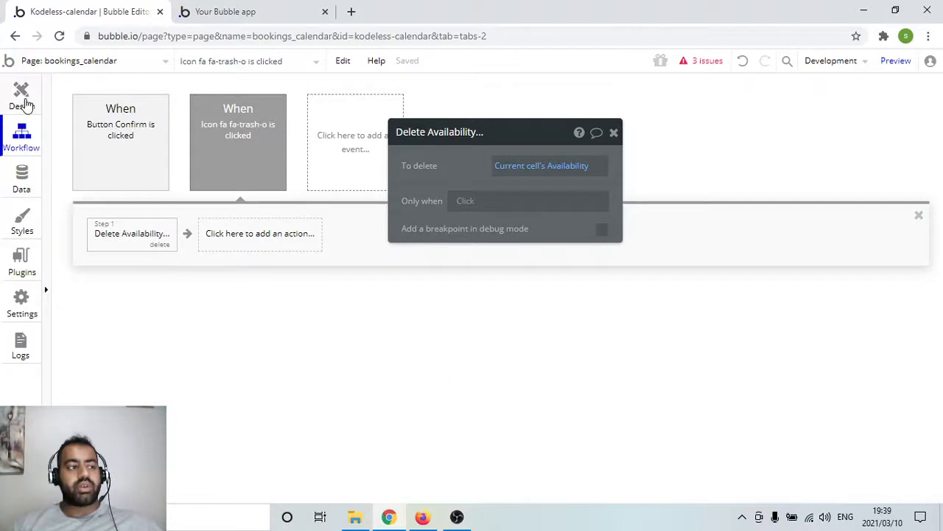
Return to the page design, leave the availability popup and start a click workflow for the Set Availability button.
left_click(22, 96)
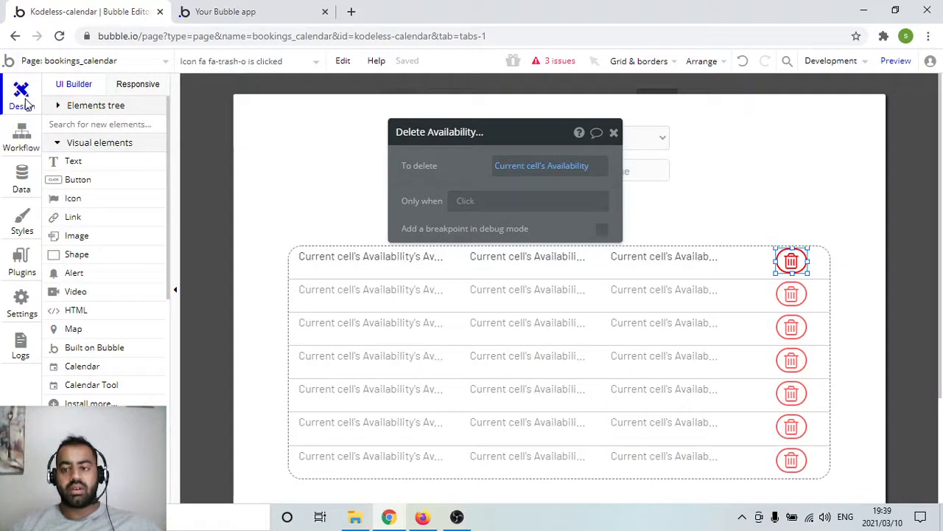
left_click(614, 132)
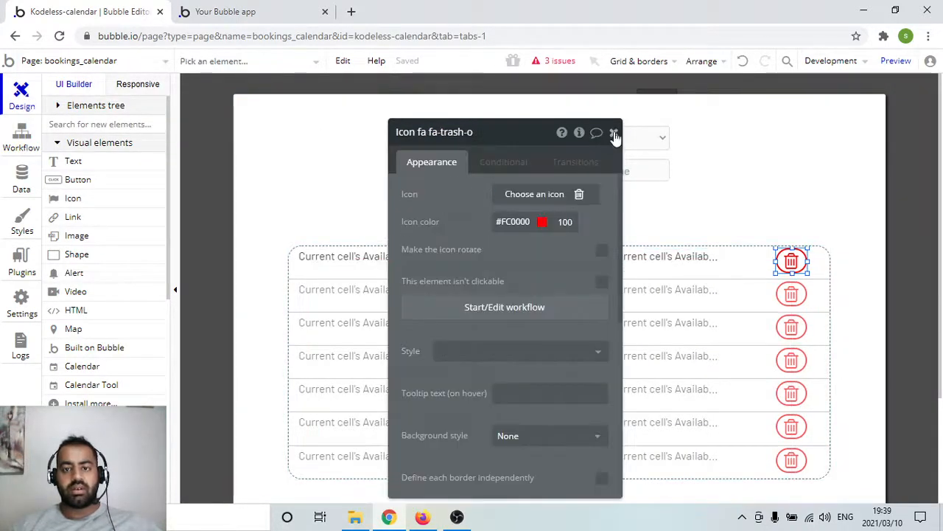
left_click(614, 134)
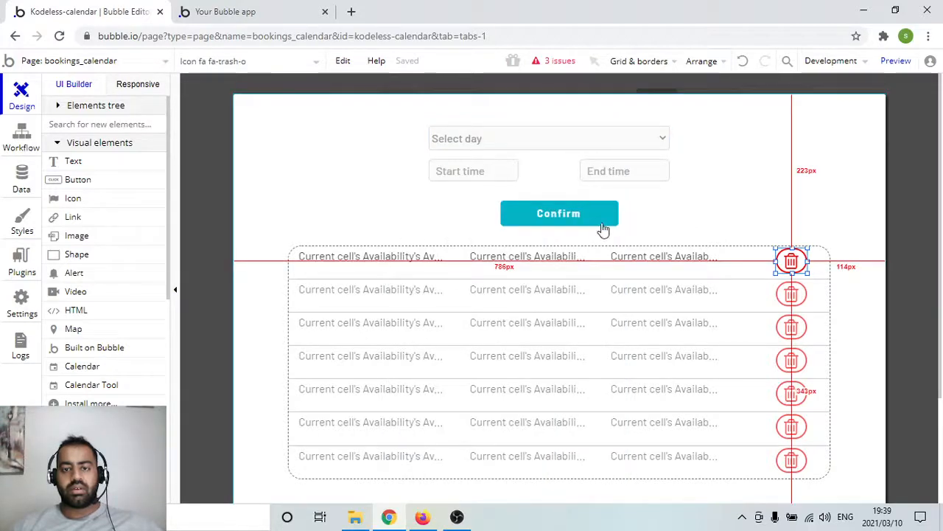
left_click(216, 208)
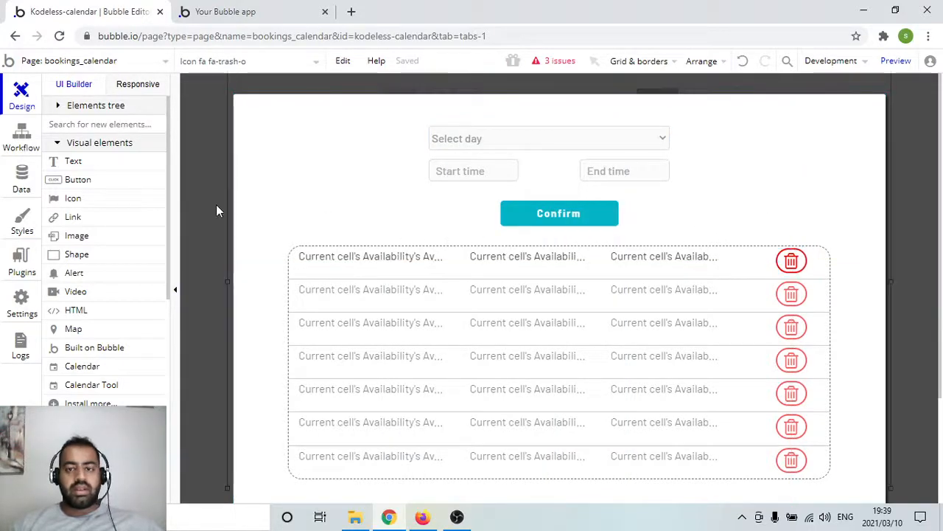
left_click(216, 208)
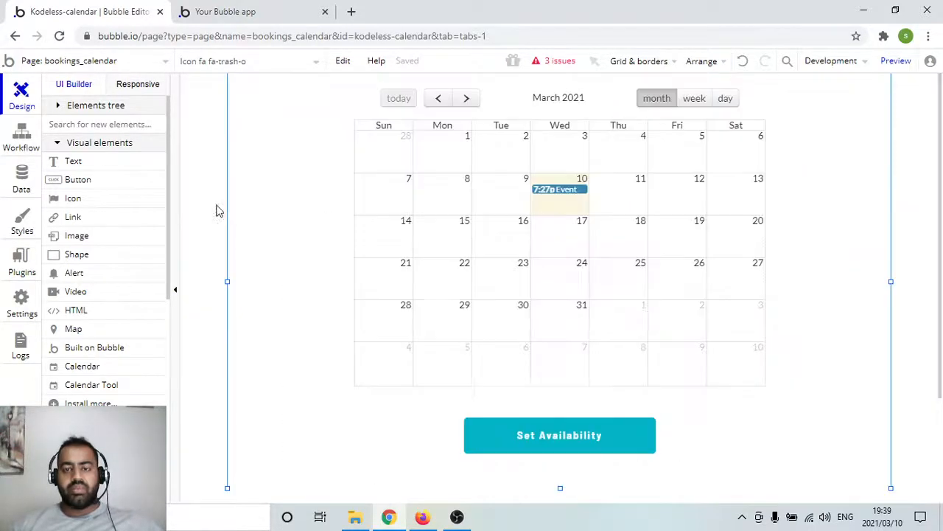
left_click(562, 437)
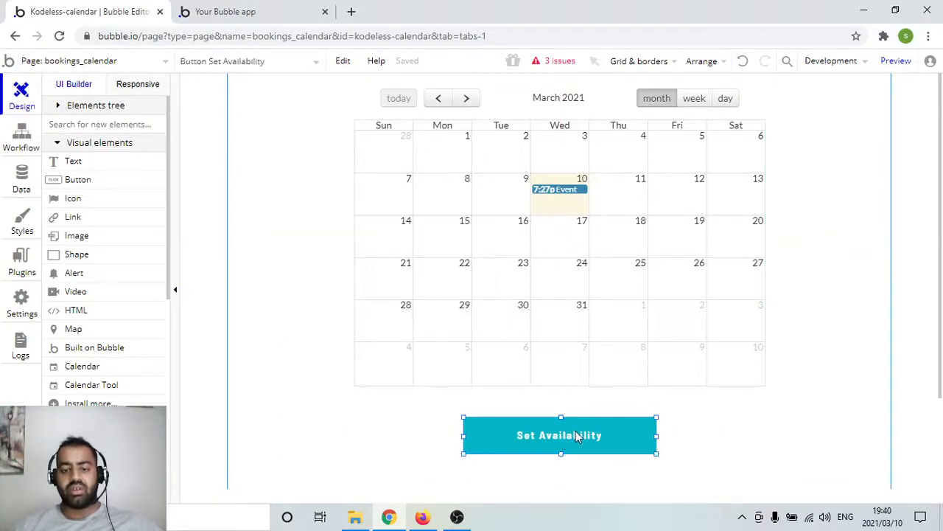
double_click(577, 438)
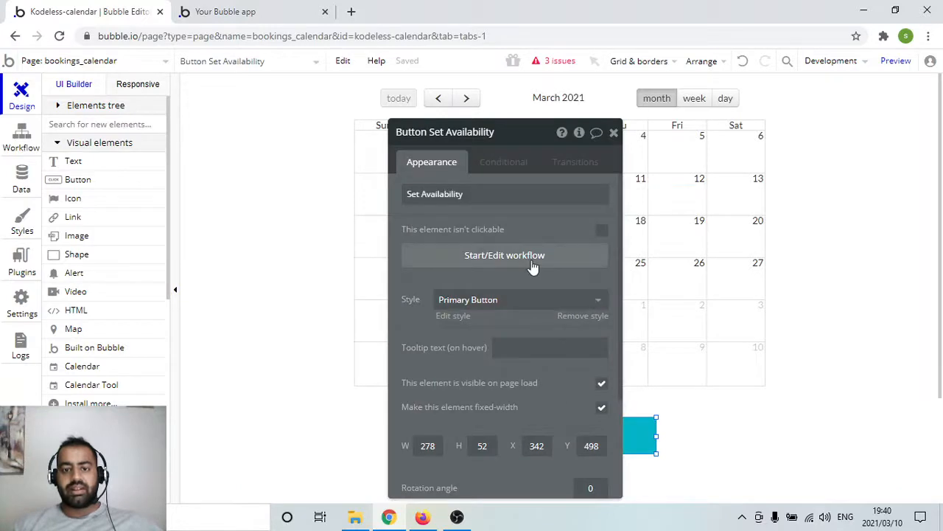
left_click(532, 266)
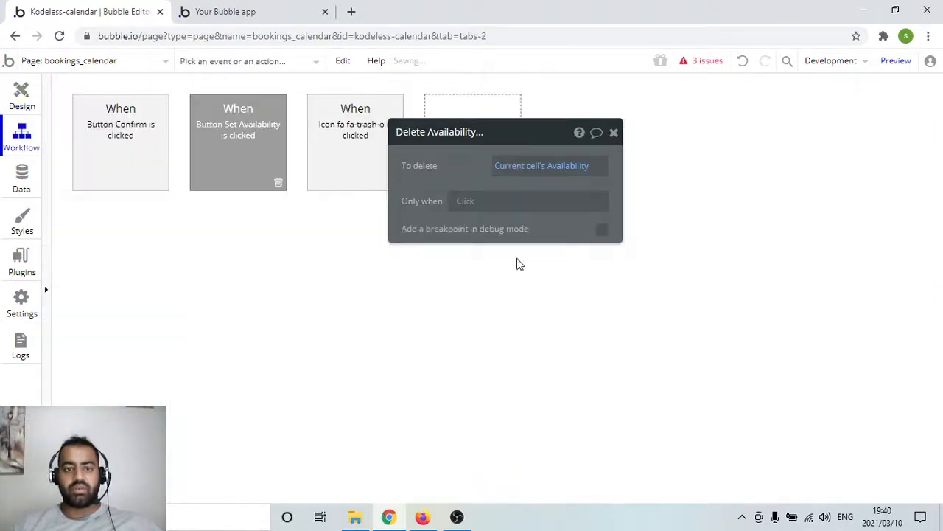
left_click(255, 157)
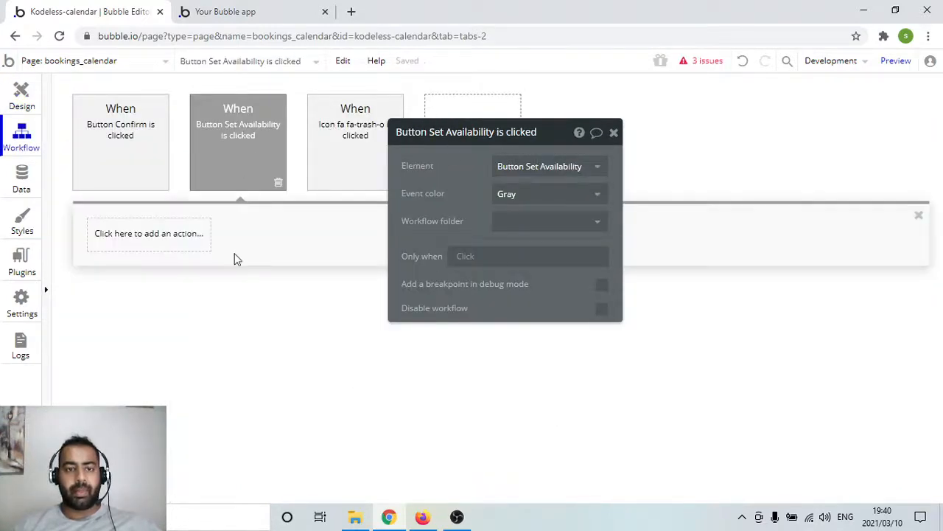
Add a Show element action to the Set Availability workflow with Popup Availability as its element.
left_click(149, 235)
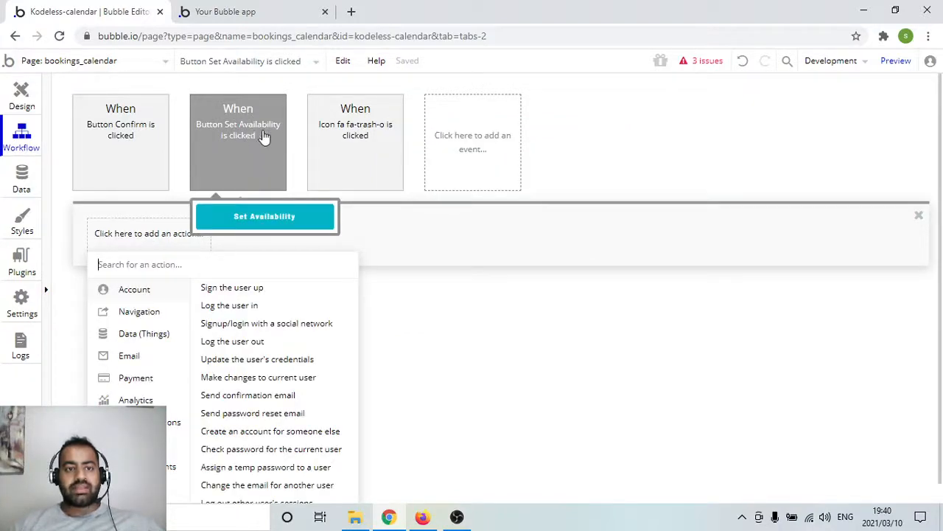
mouse_move(150, 423)
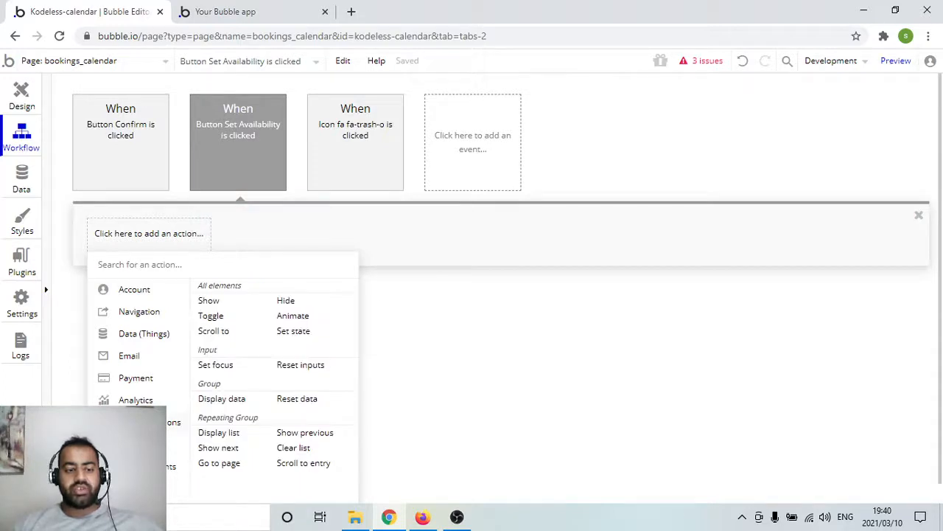
left_click(212, 305)
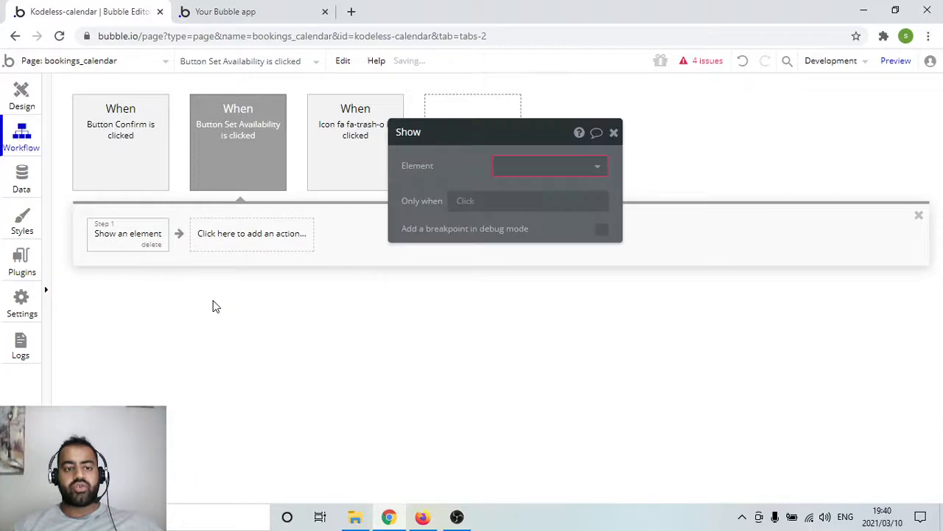
left_click(600, 165)
left_click(584, 188)
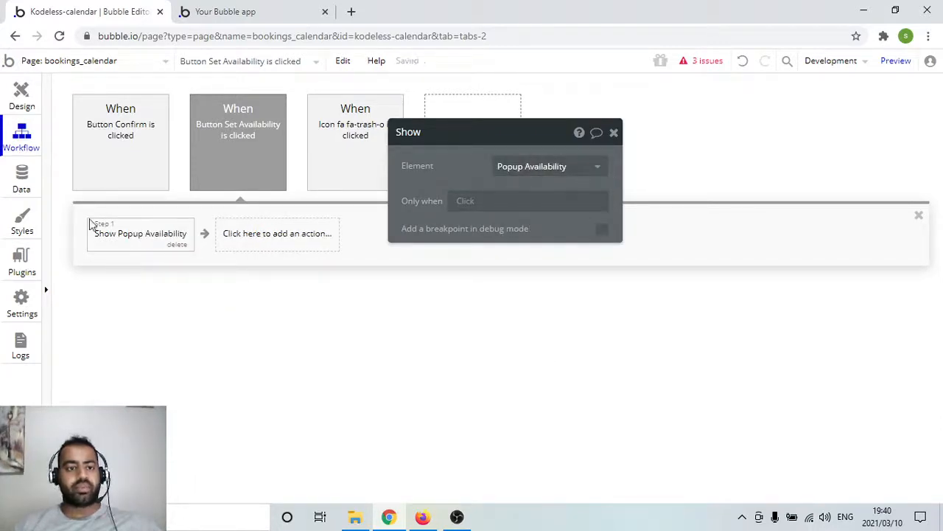
Close the old preview, preview the bookings_calendar page again and open its Set Availability popup.
left_click(37, 99)
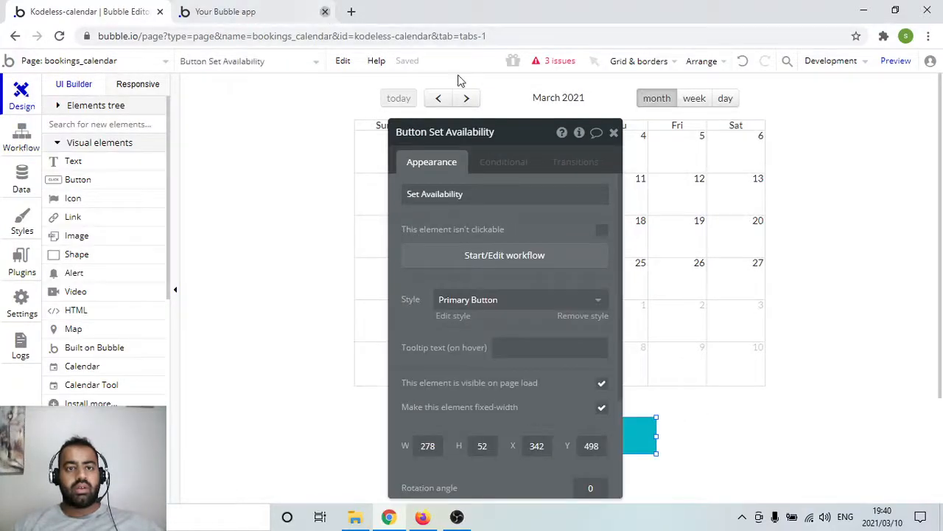
left_click(325, 11)
left_click(896, 63)
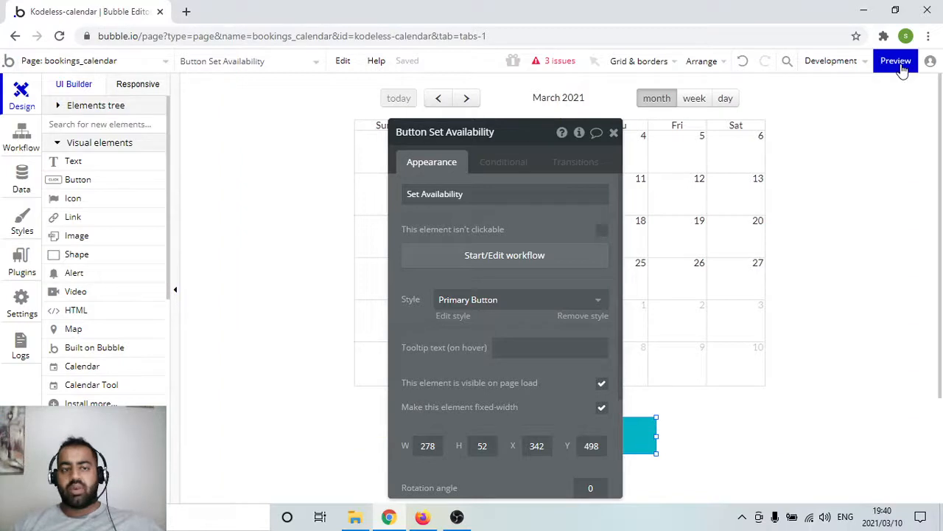
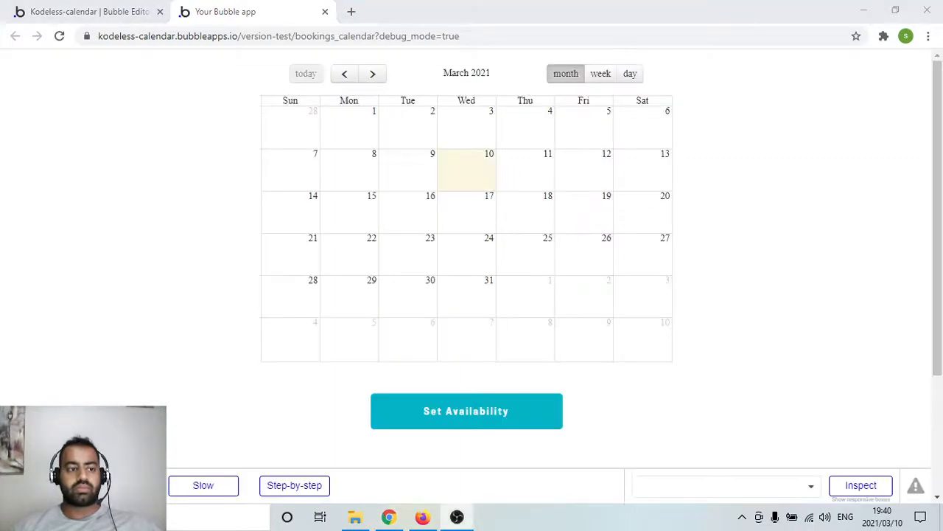
left_click(481, 417)
left_click(481, 417)
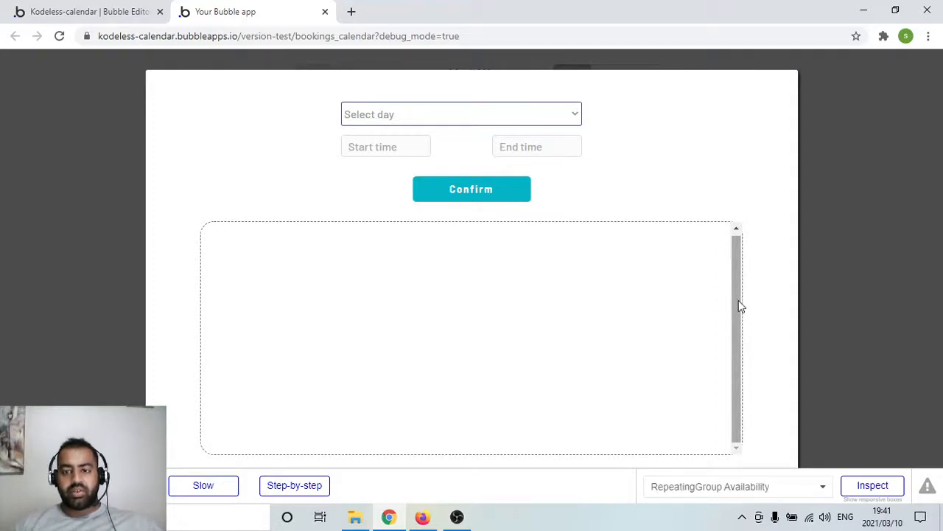
Fill in the availability form with Monday, start time 9 and end time 17.
left_click(530, 120)
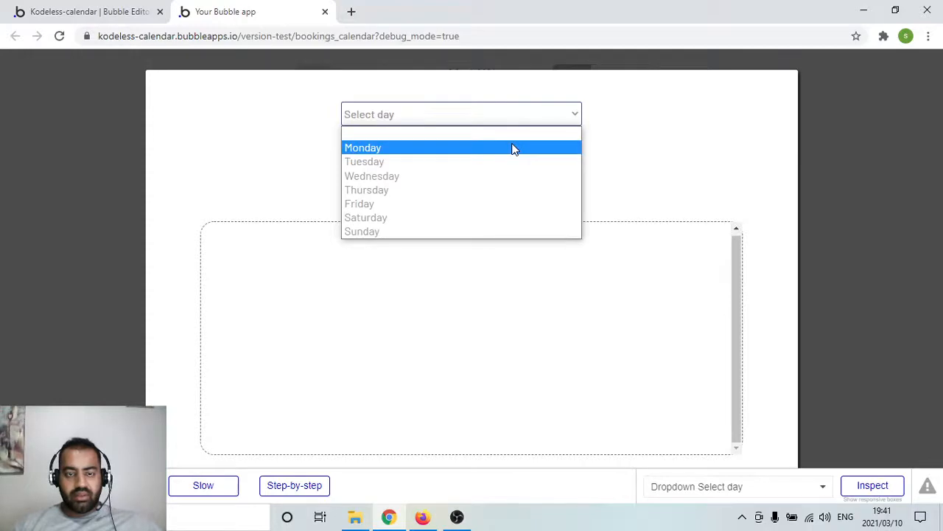
left_click(514, 148)
left_click(407, 146)
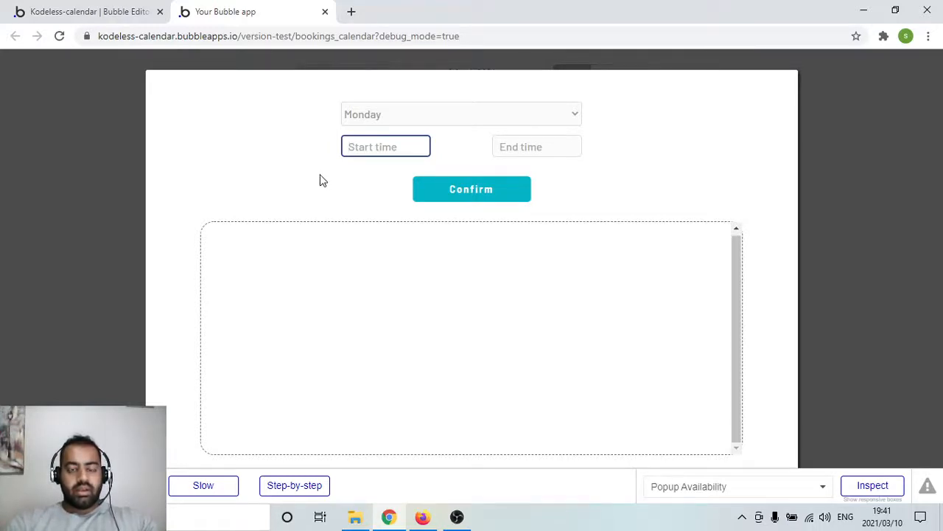
type("9")
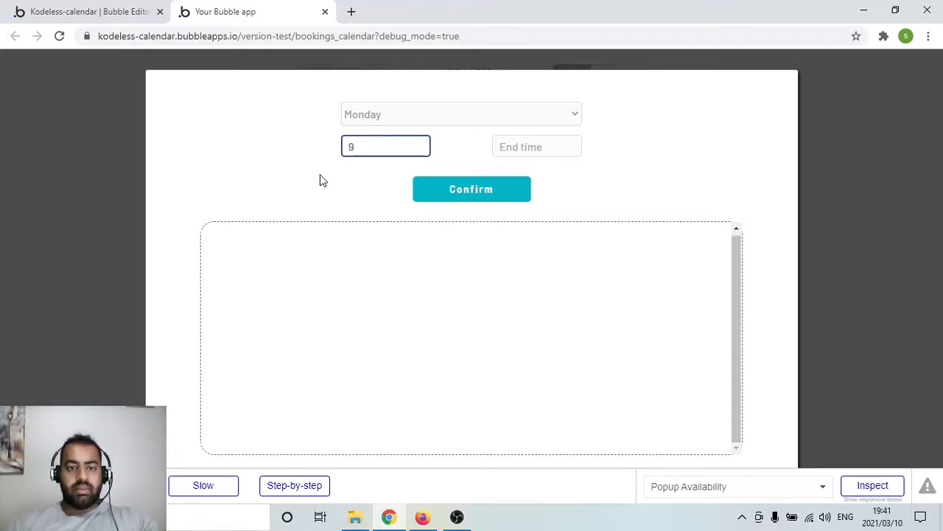
left_click(514, 145)
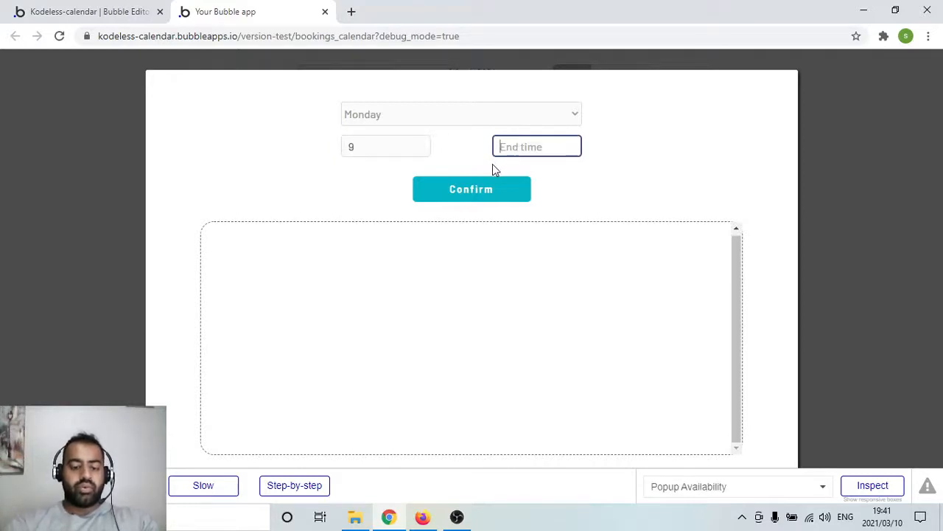
type("17")
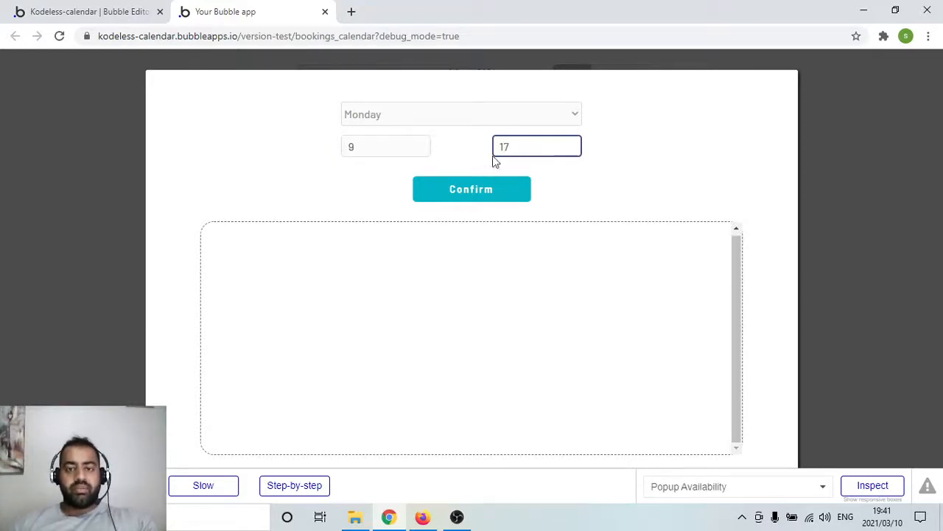
left_click(512, 145)
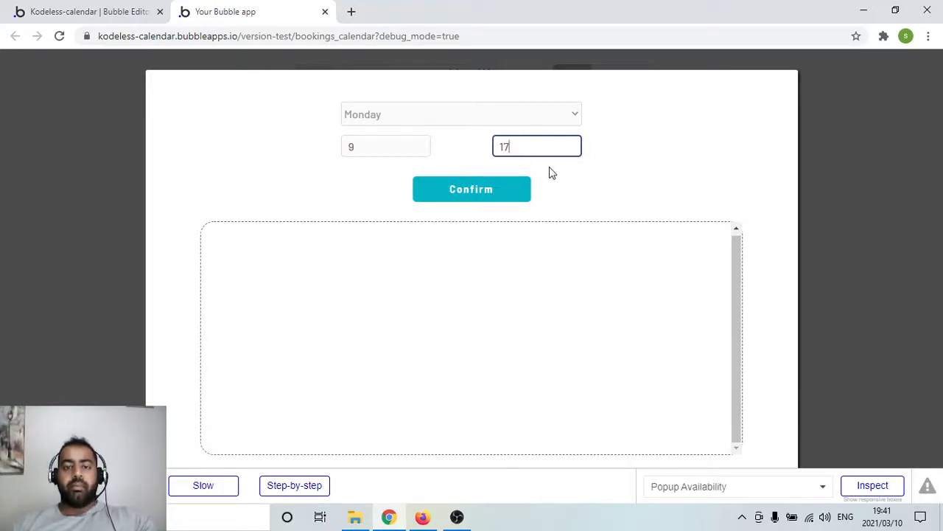
Confirm the Monday availability entry with start time 9 and end time 17.
left_click_drag(514, 146, 498, 148)
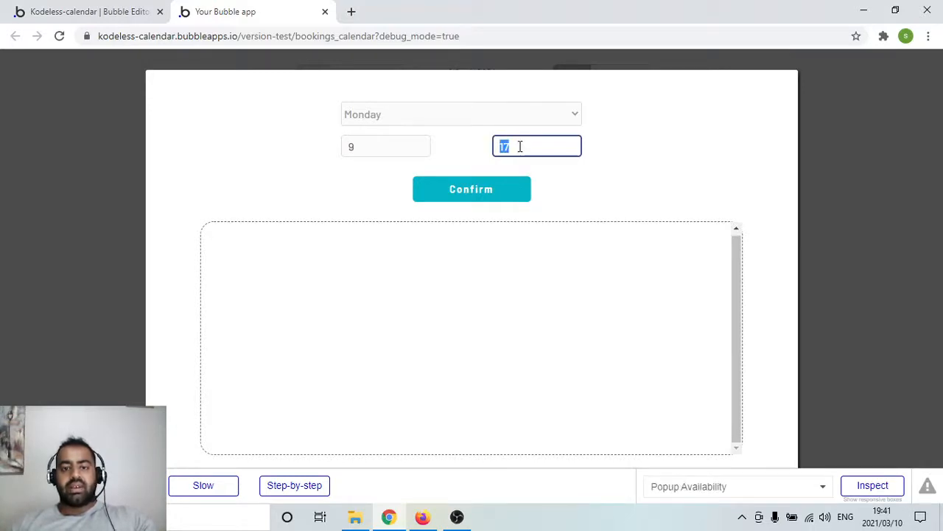
left_click(520, 146)
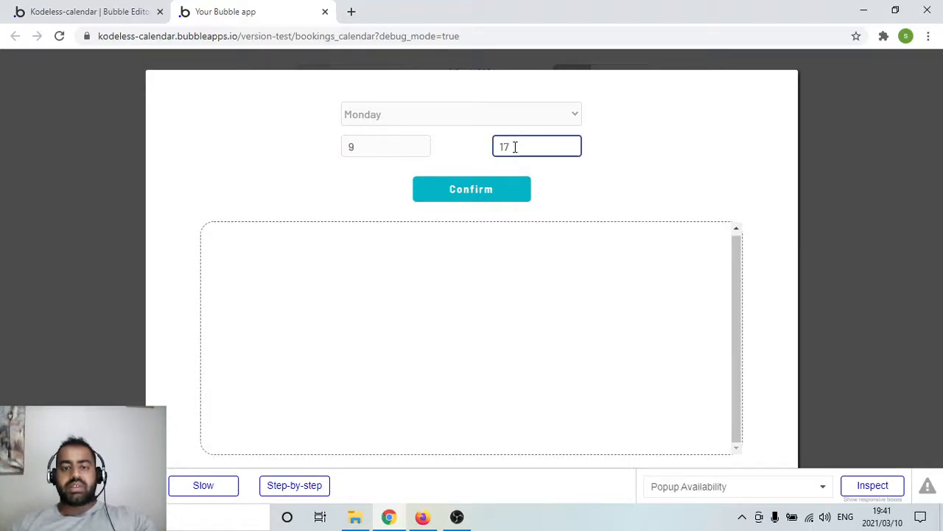
left_click(494, 194)
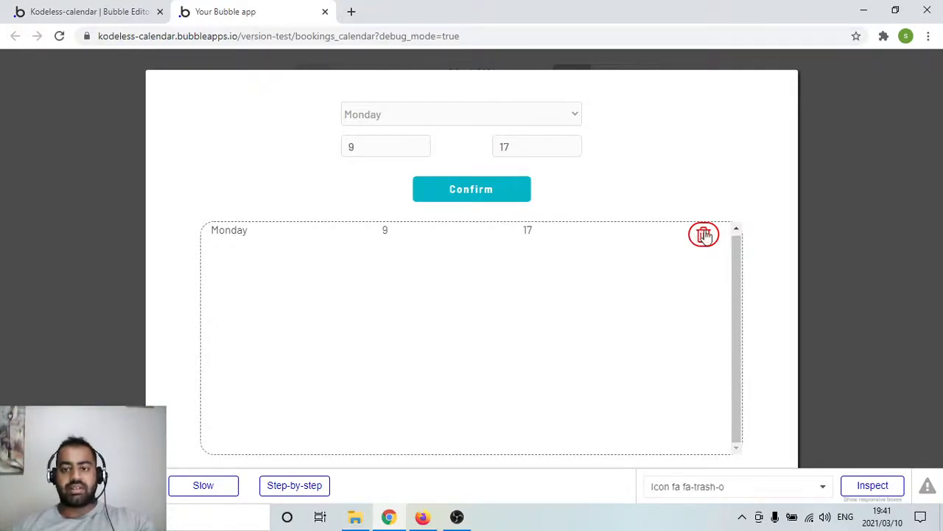
Add a Tuesday availability entry, keeping start time 9 and end time 17.
left_click(422, 118)
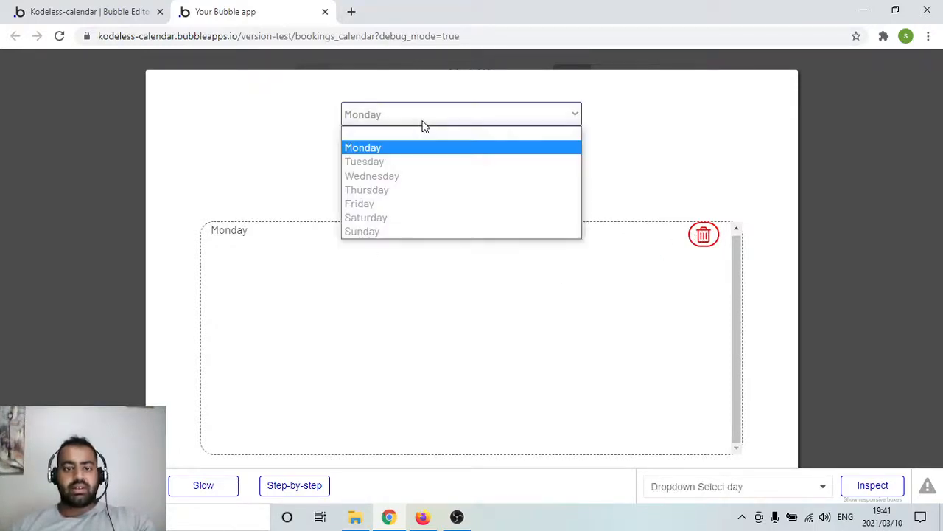
left_click(424, 164)
left_click_drag(373, 150, 333, 152)
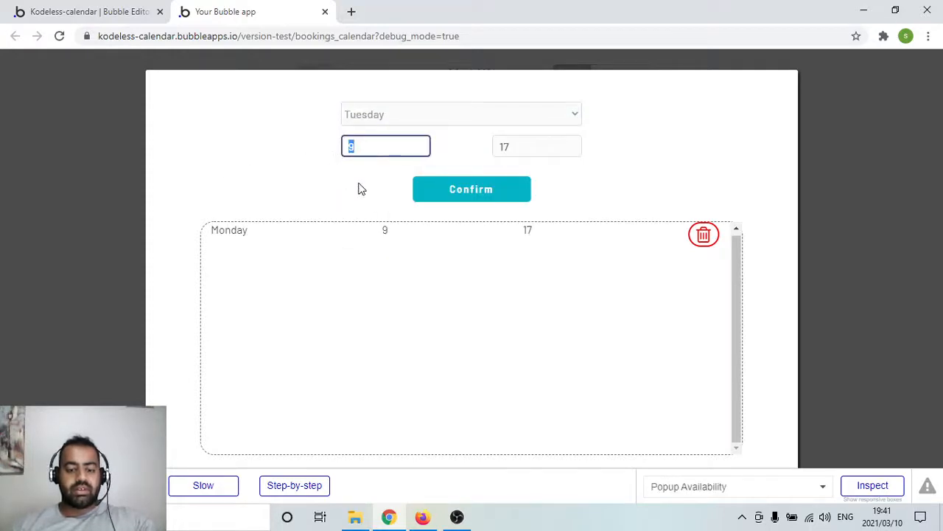
left_click(516, 193)
Add a Wednesday availability entry with start time 10, keeping end time 17.
left_click(438, 118)
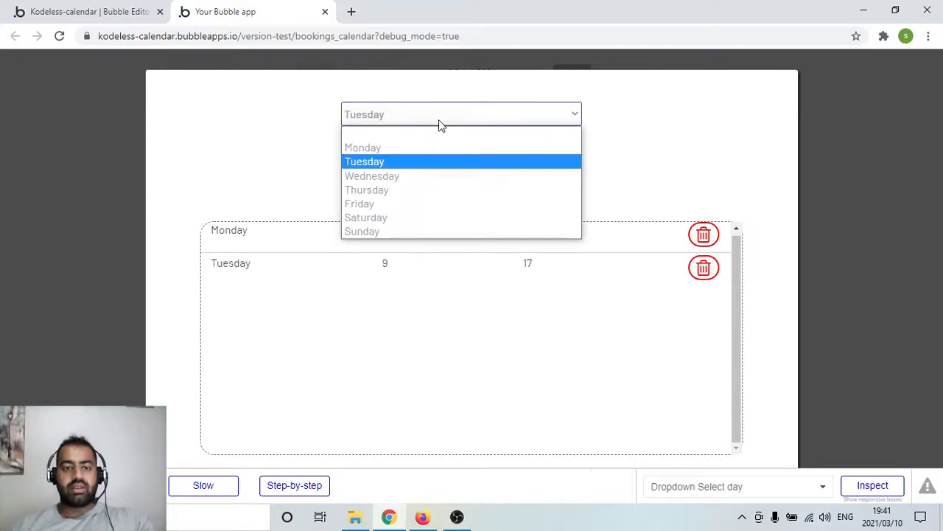
left_click(432, 175)
left_click(375, 147)
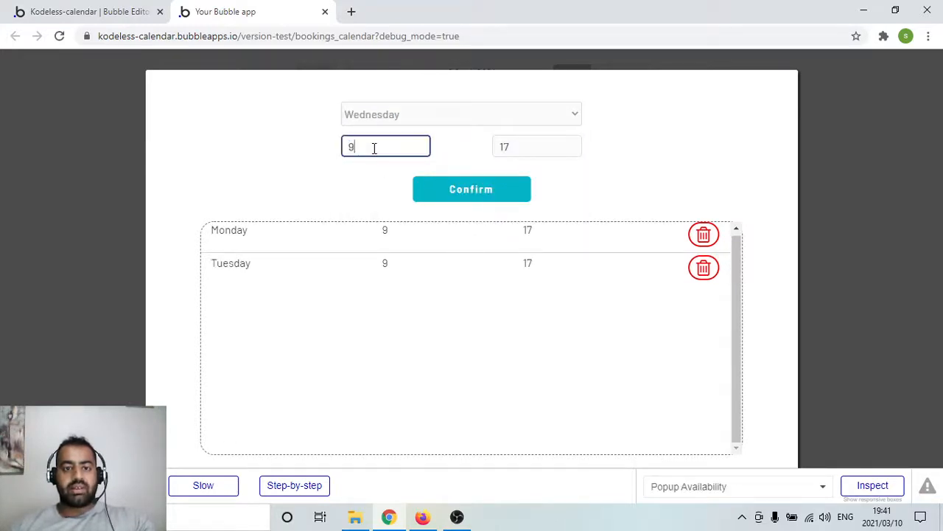
left_click_drag(375, 147, 334, 152)
type("10")
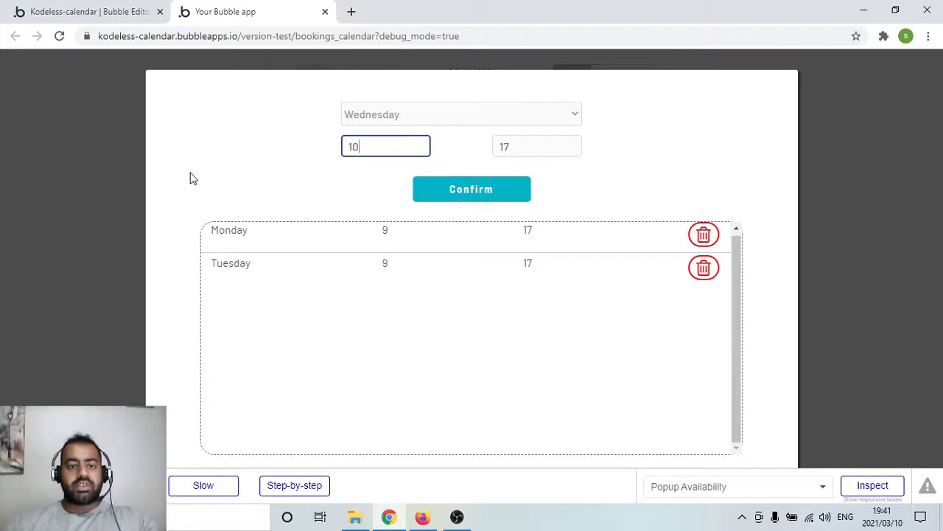
left_click(518, 145)
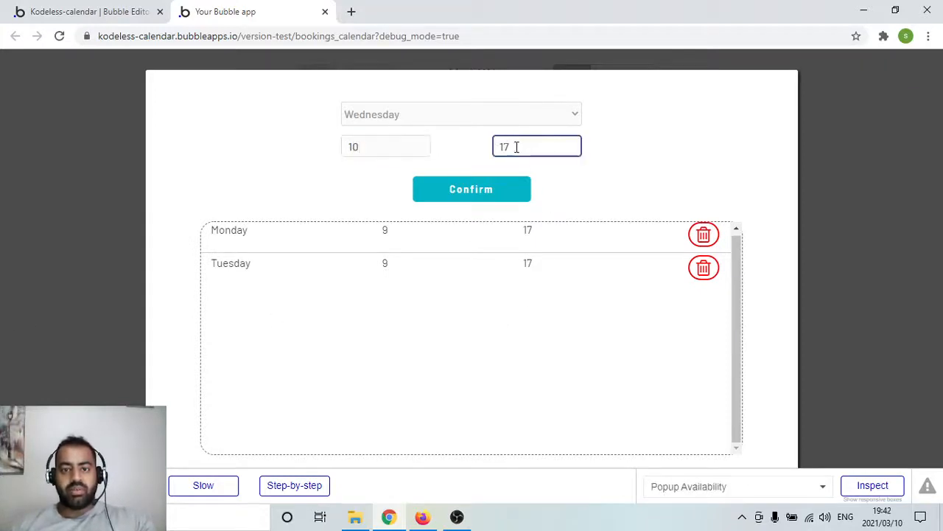
left_click(482, 194)
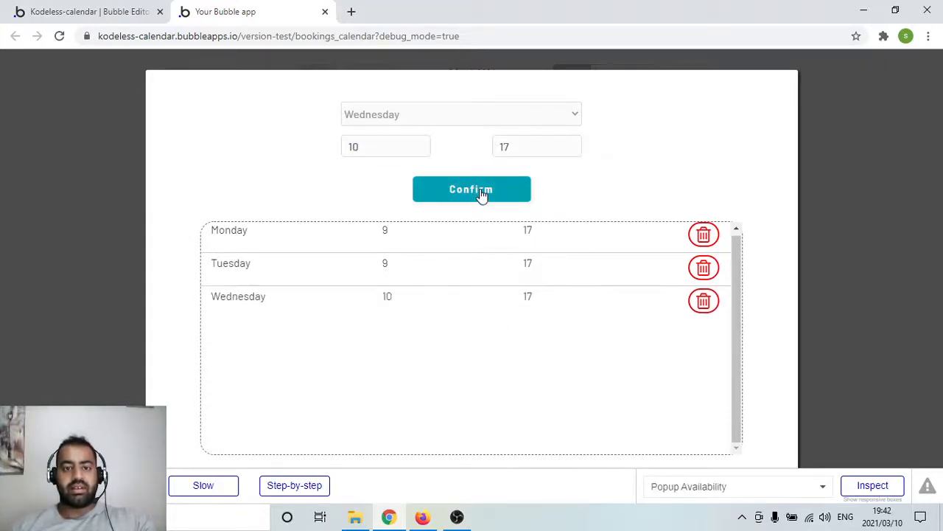
Add a Thursday availability entry with end time 16, keeping start time 10.
left_click(480, 112)
left_click(449, 190)
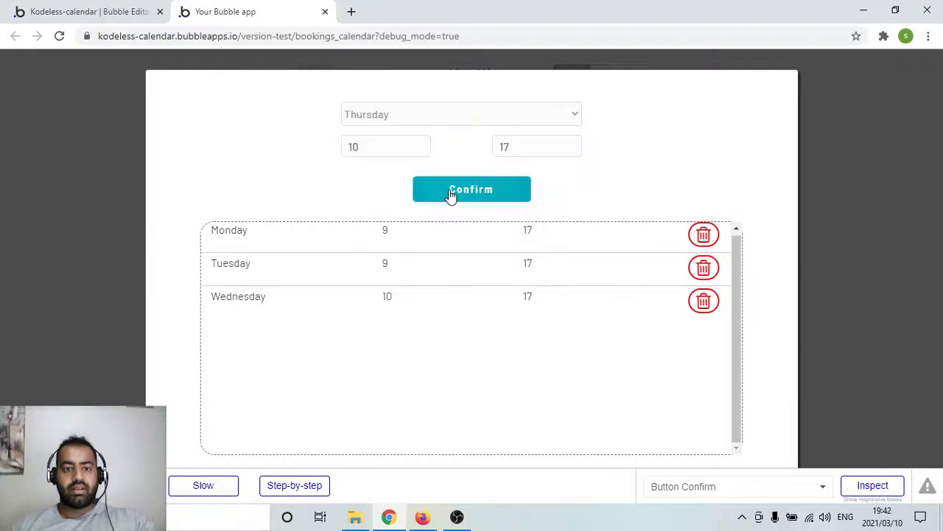
left_click(398, 149)
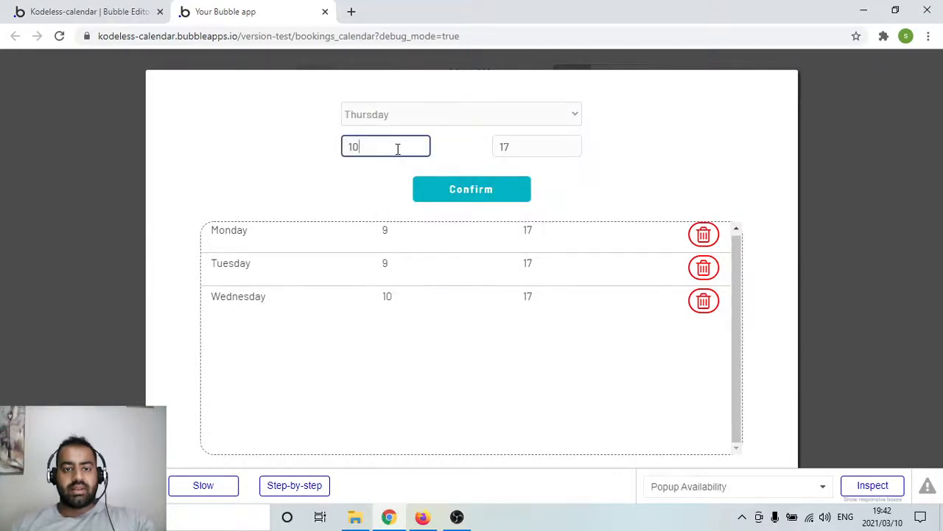
left_click(538, 147)
left_click_drag(508, 145, 495, 145)
type("1")
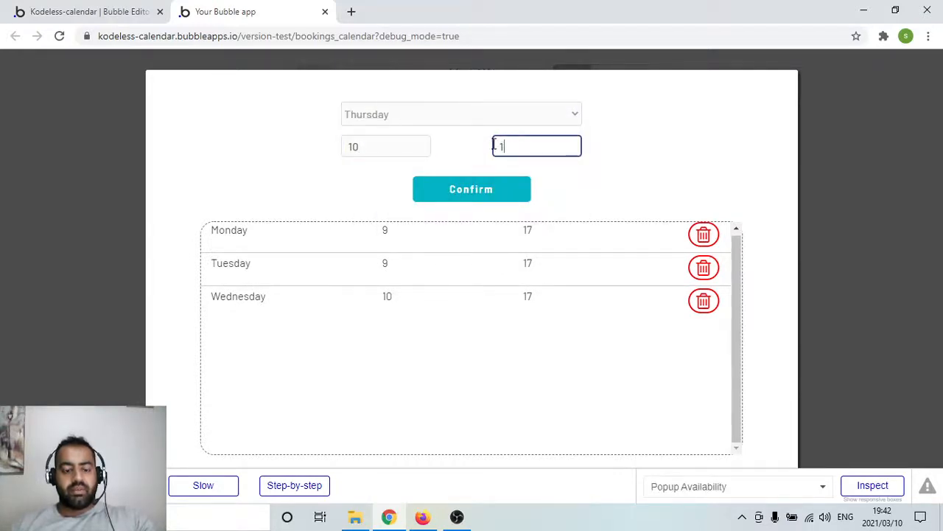
type("6")
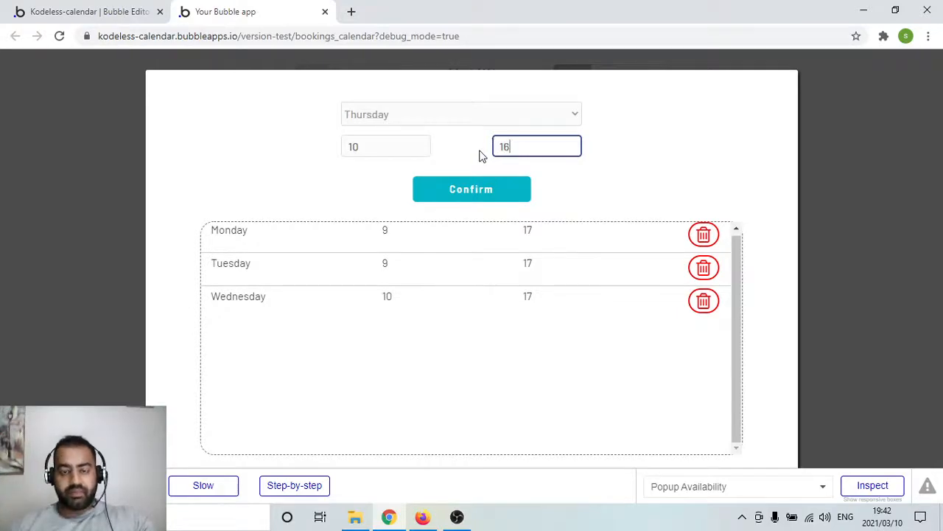
left_click(519, 190)
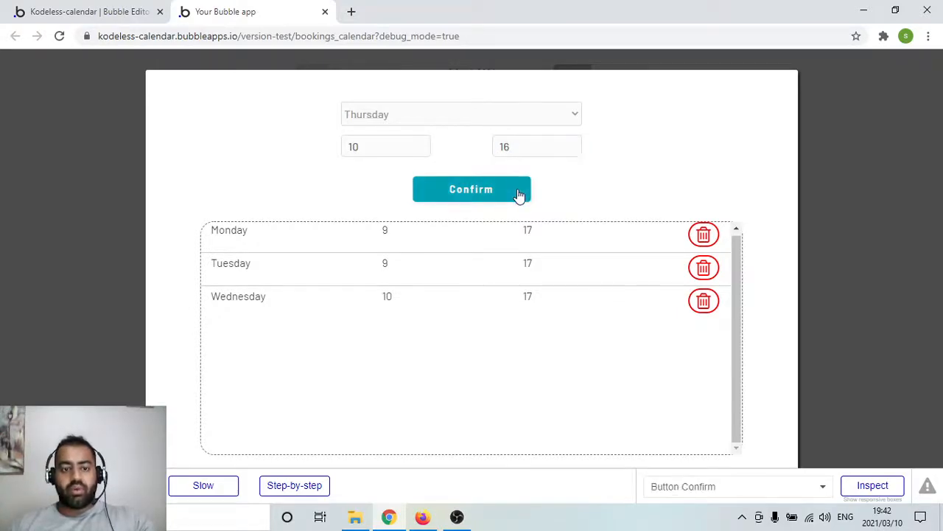
Add a Friday availability entry with start time 11 and end time 14.
left_click(406, 121)
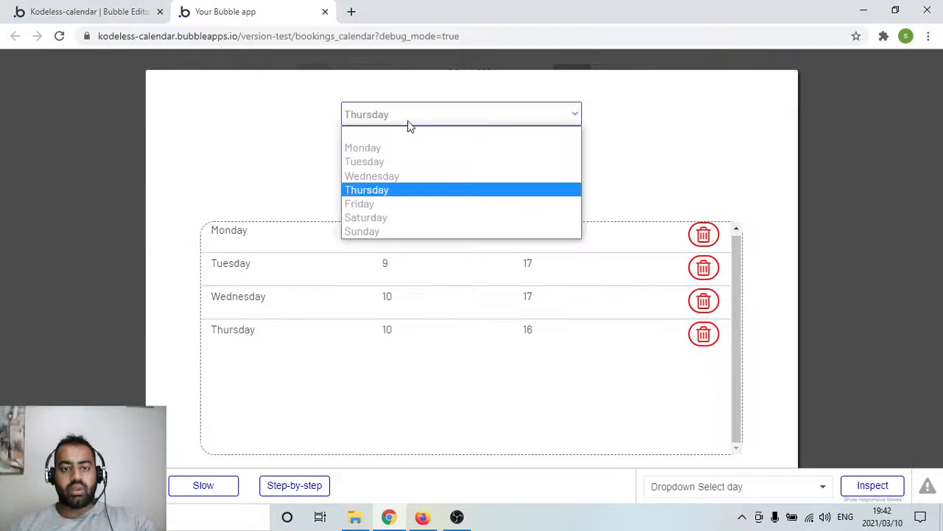
left_click(403, 203)
left_click(381, 140)
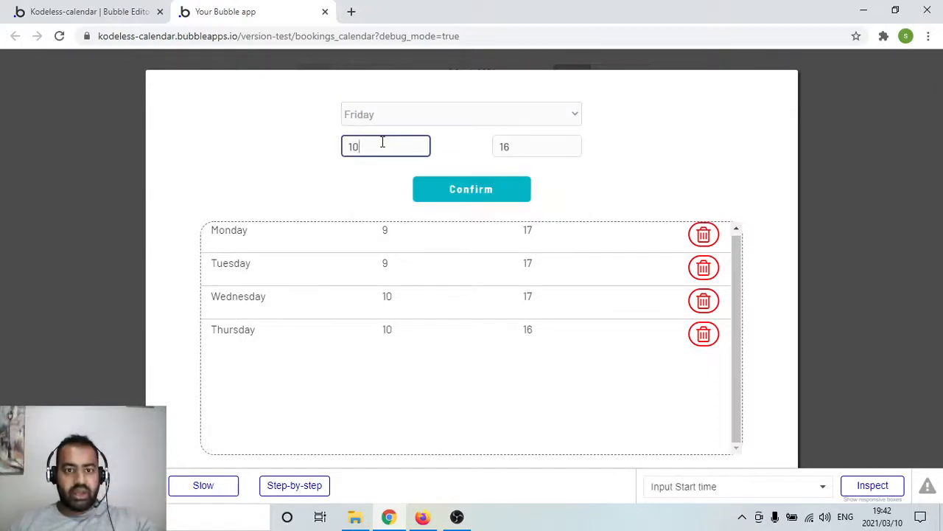
left_click_drag(367, 143, 346, 142)
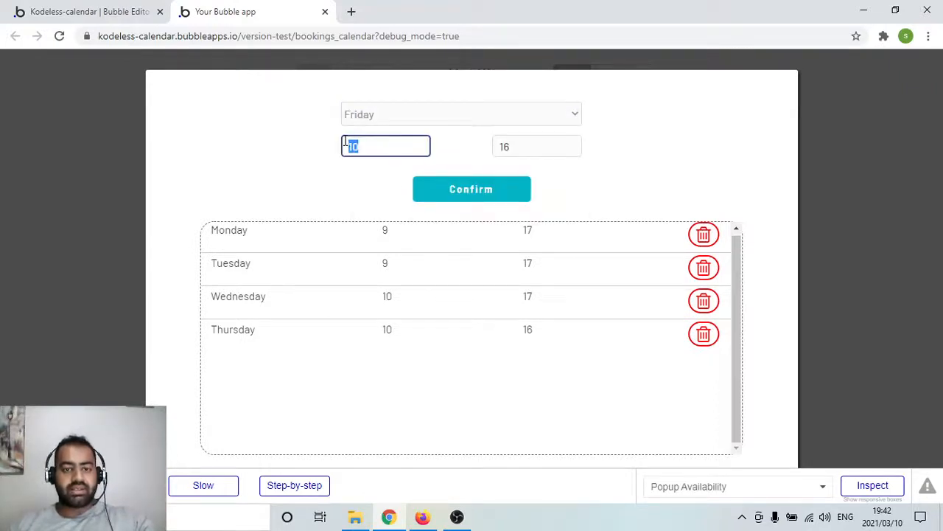
type("11")
left_click(516, 147)
left_click_drag(526, 146, 494, 144)
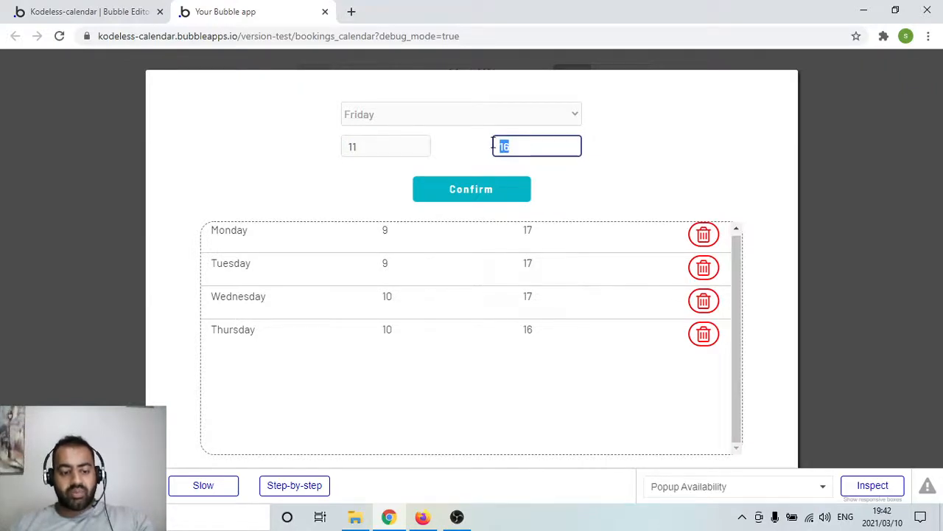
type("14")
left_click(610, 180)
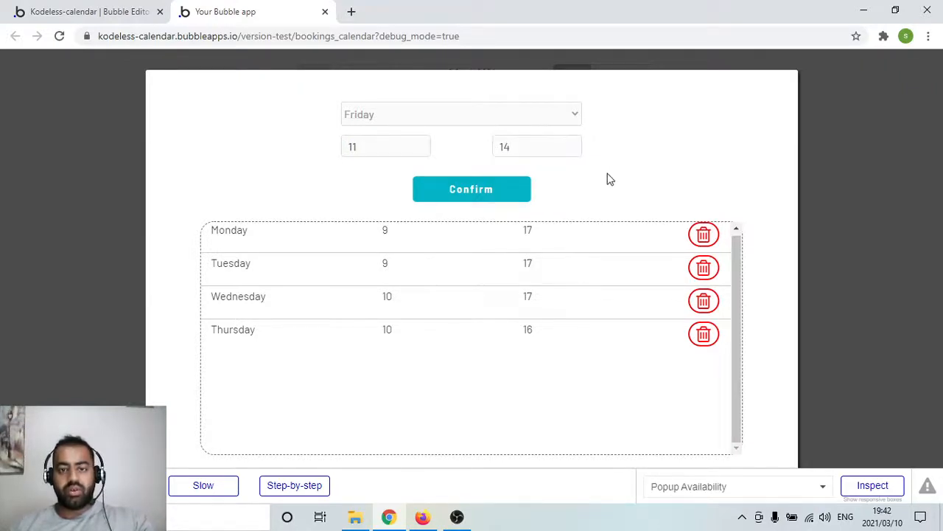
left_click(518, 194)
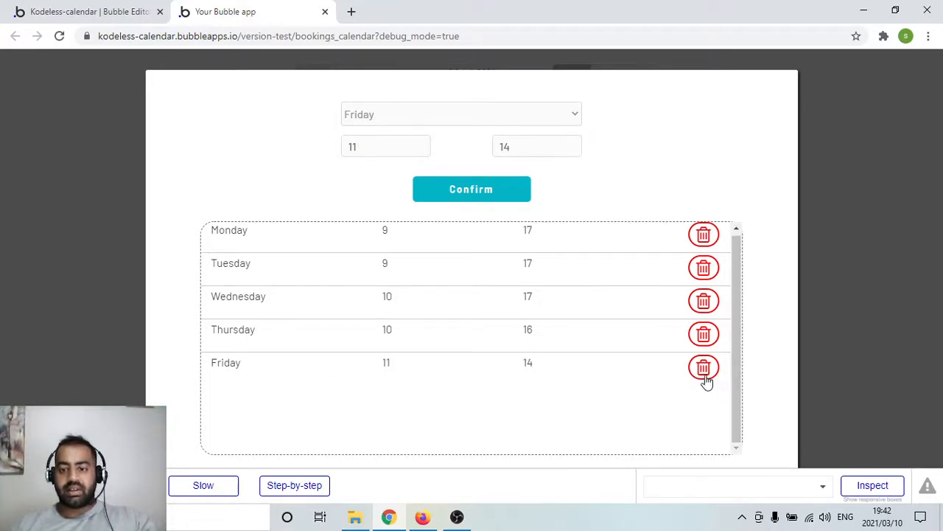
Test deletion by removing the Friday entry from the list, and save it again with the same times.
left_click(704, 374)
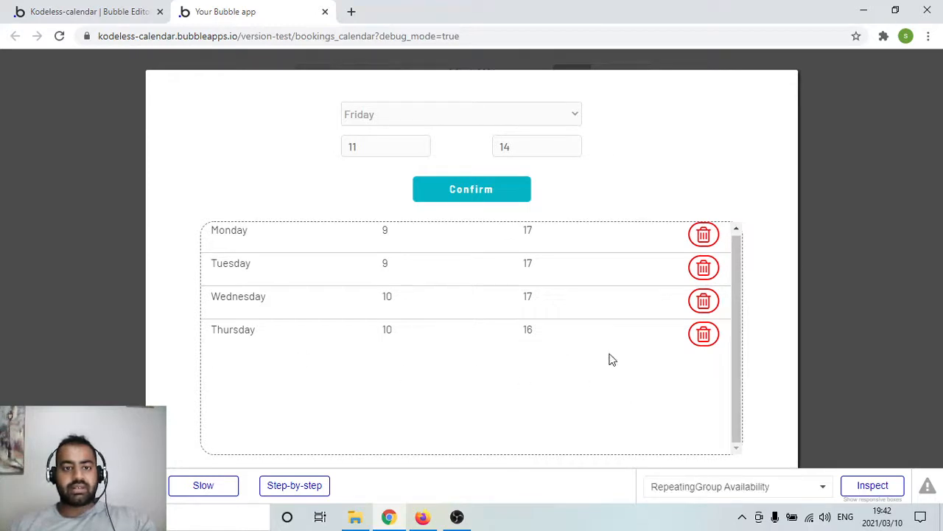
left_click(479, 193)
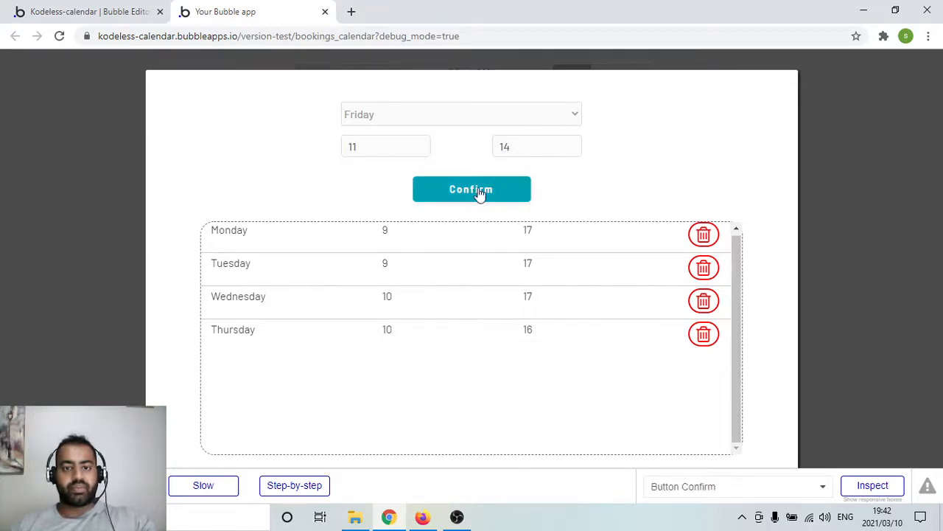
left_click(829, 168)
Switch back to the Bubble editor and show the All Availabilities records in the app data.
left_click(114, 13)
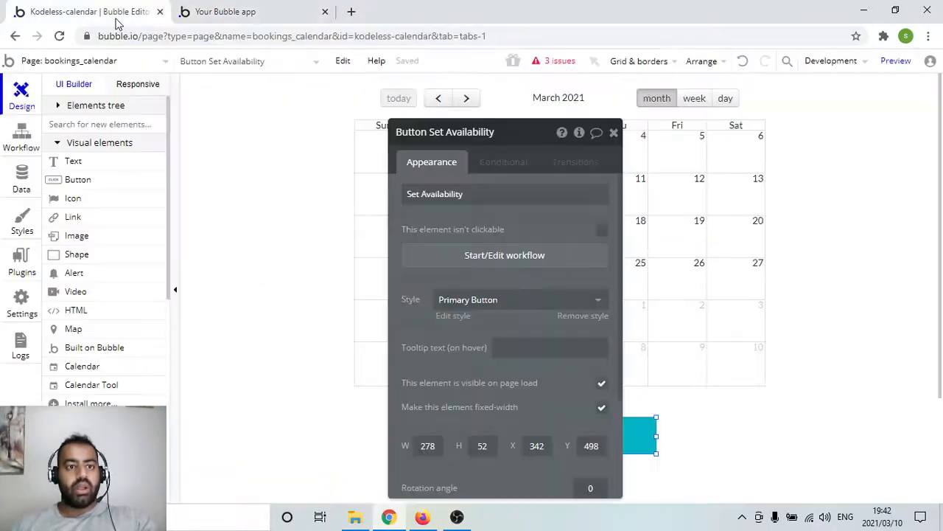
left_click(24, 184)
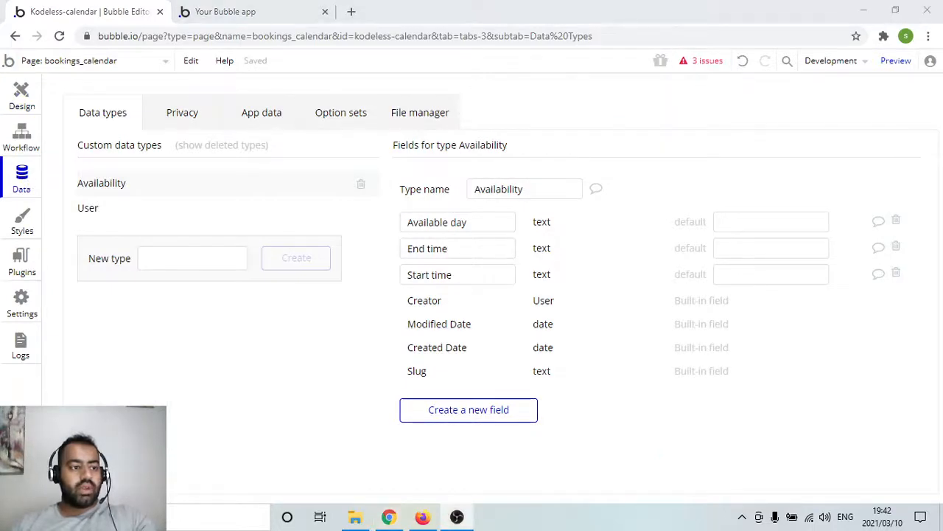
left_click(125, 185)
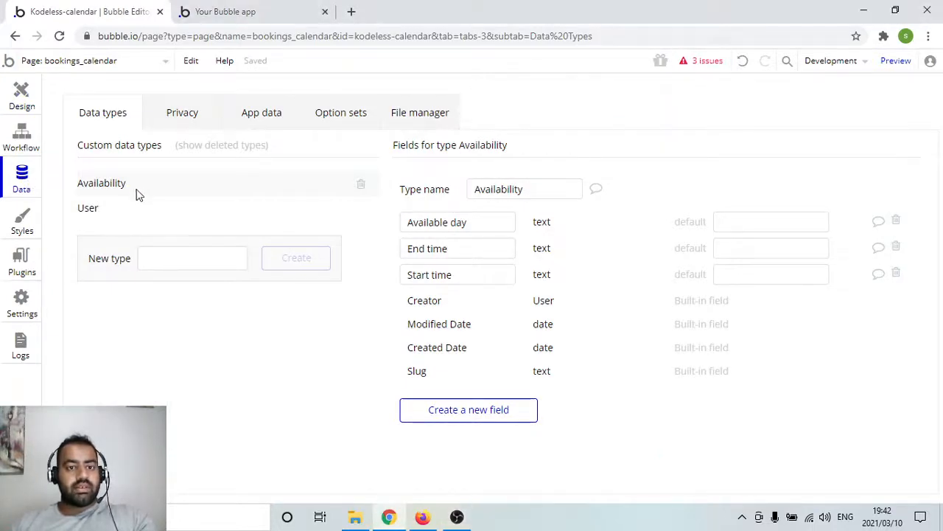
left_click(261, 114)
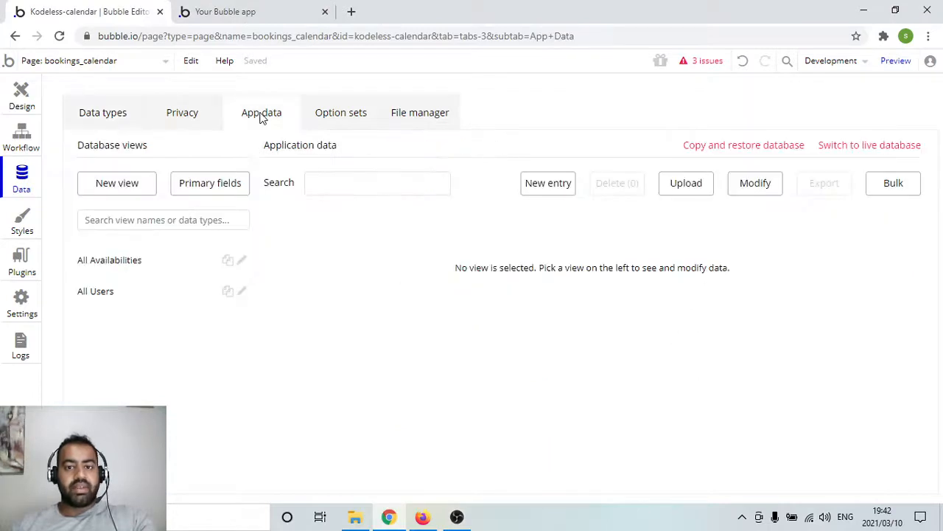
left_click(122, 264)
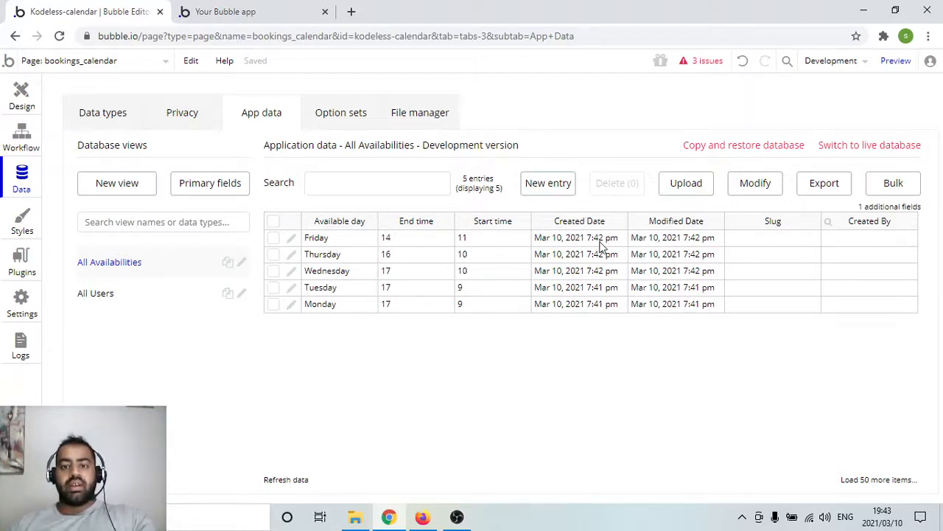
Open the Friday availability record for editing, inspect its Available day and Start time fields, and cancel without saving.
left_click(538, 241)
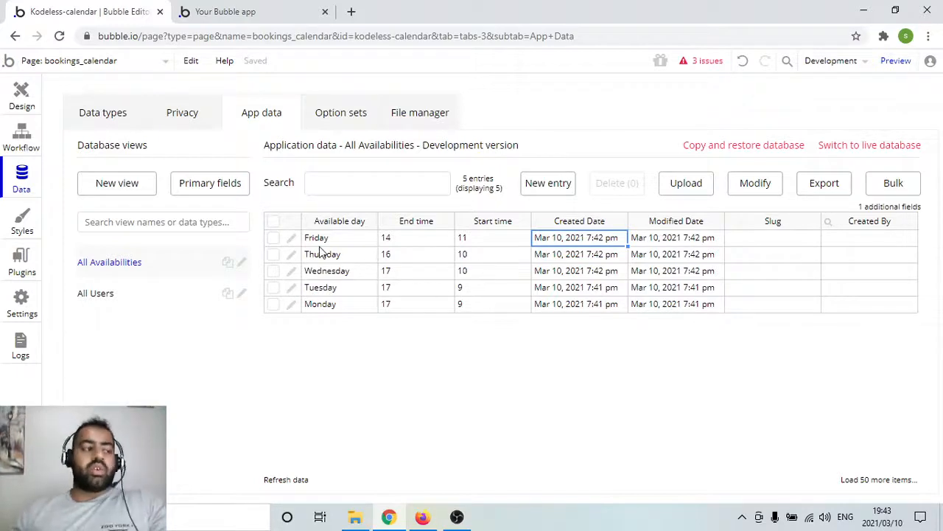
left_click(291, 239)
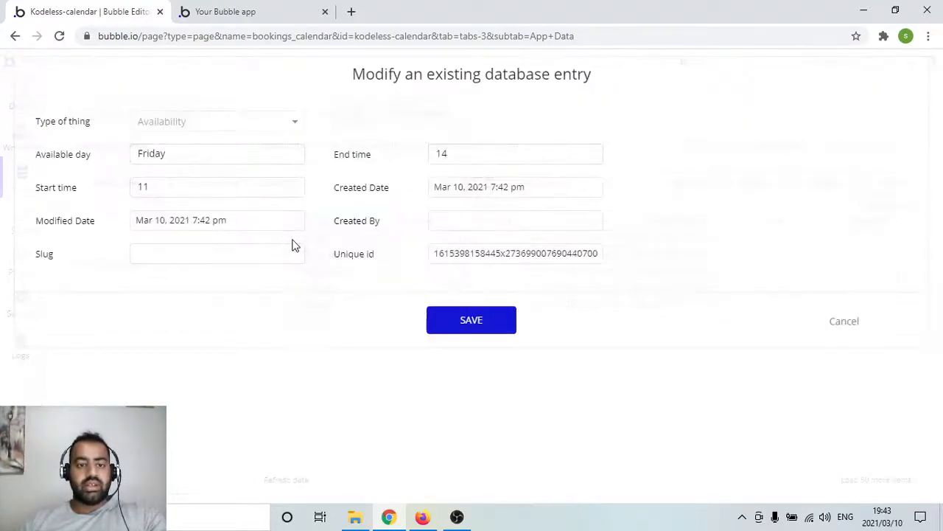
left_click(175, 154)
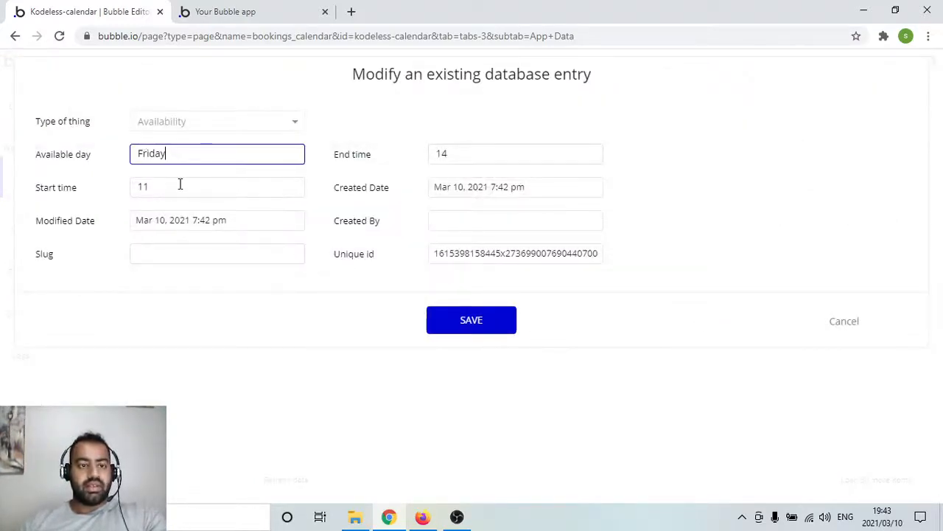
left_click(176, 189)
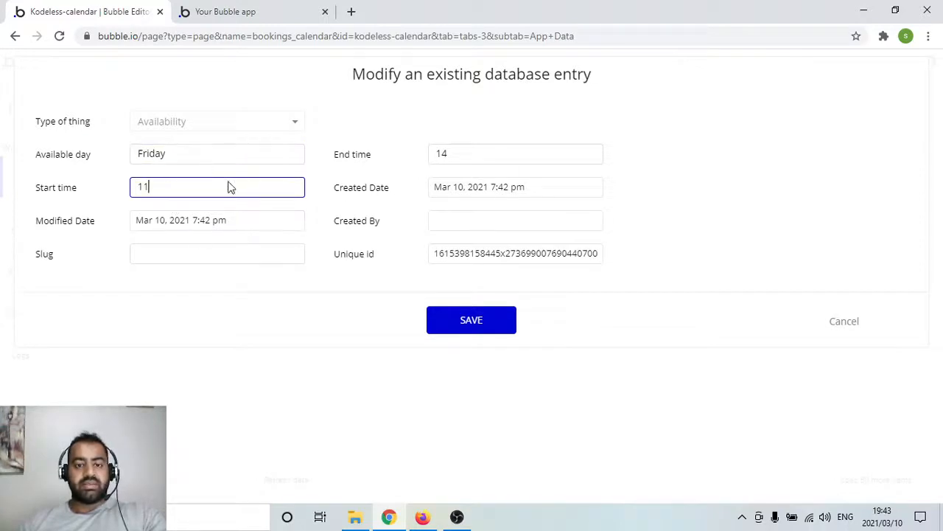
left_click(846, 324)
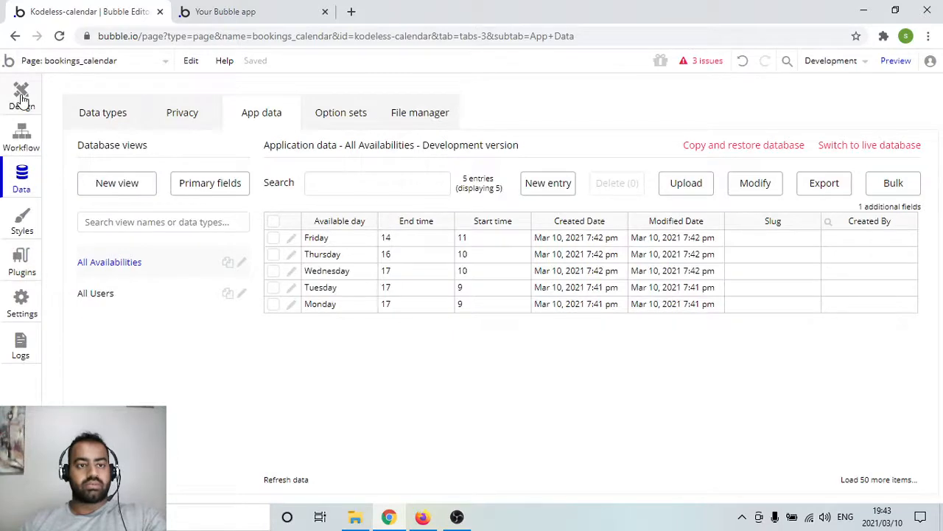
Return to the page design and examine the Select a Time grid on the customer_bookings page.
left_click(22, 98)
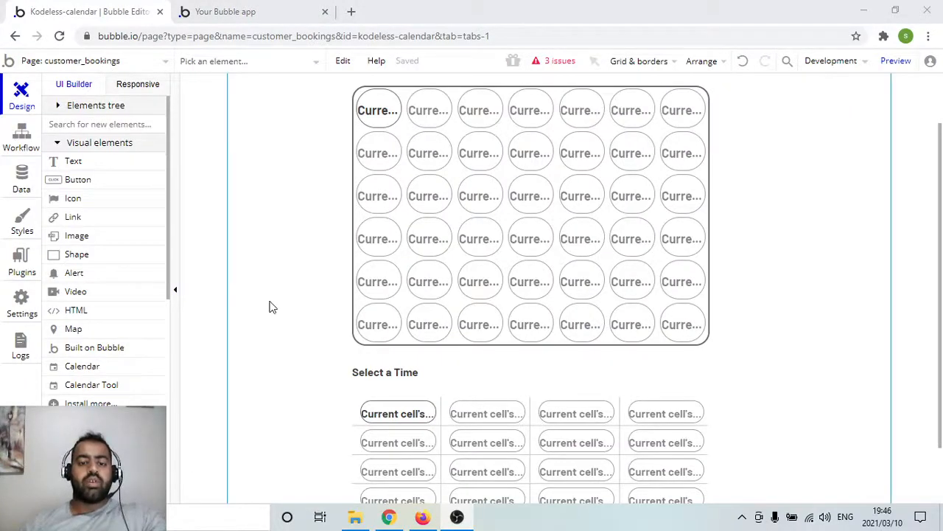
scroll(276, 305, "down", 3)
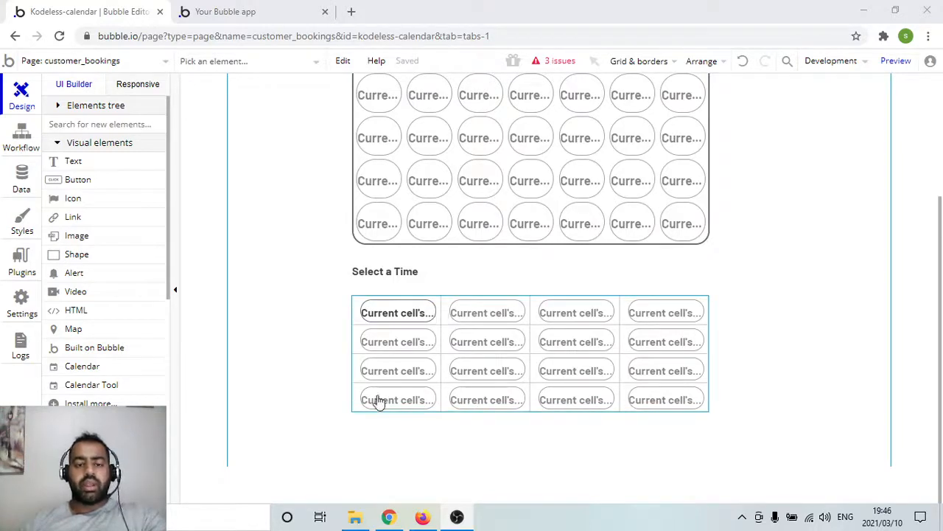
Set the Select a Time repeating group's data source to CalendarTool A's List of Times with a :filtered operator.
left_click(354, 310)
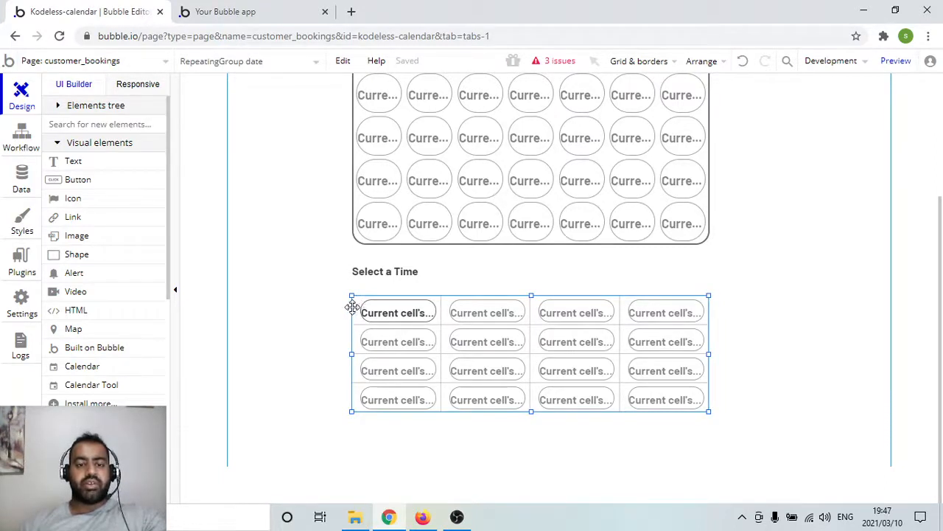
double_click(353, 306)
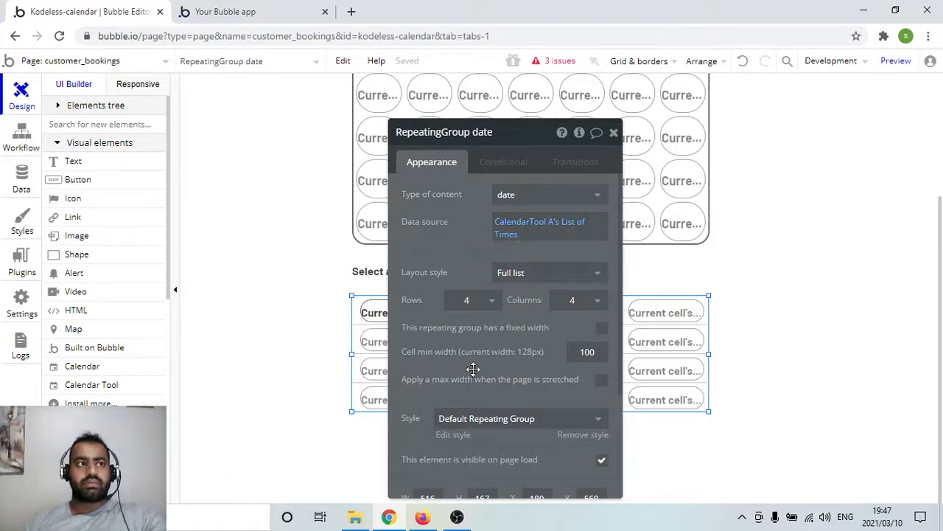
left_click(515, 236)
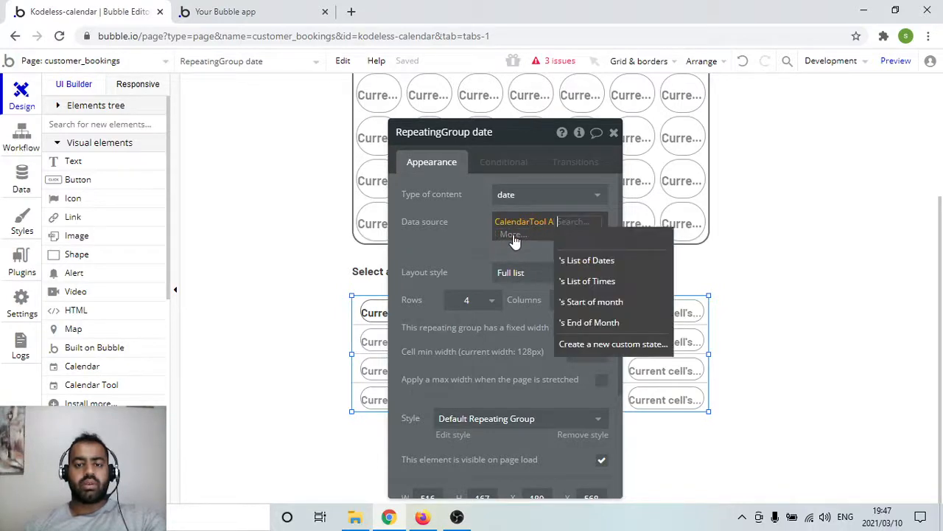
left_click(599, 281)
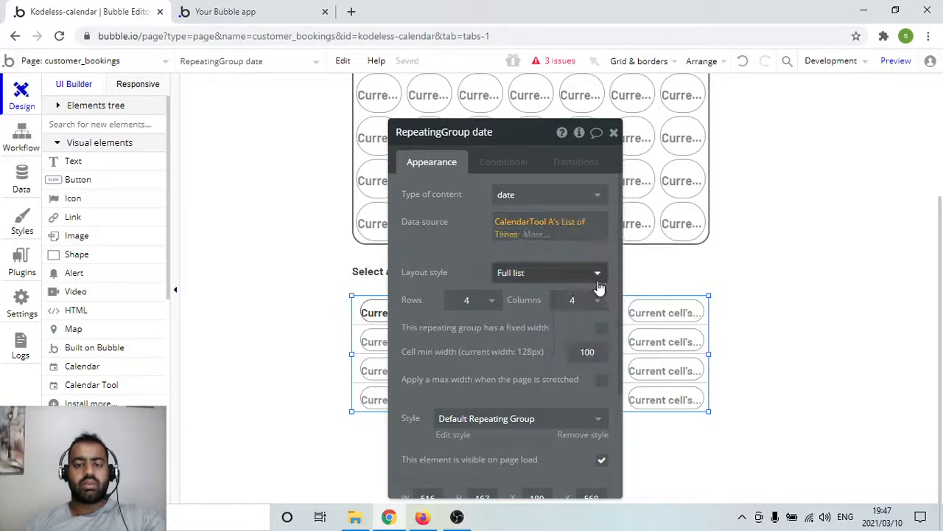
left_click(531, 235)
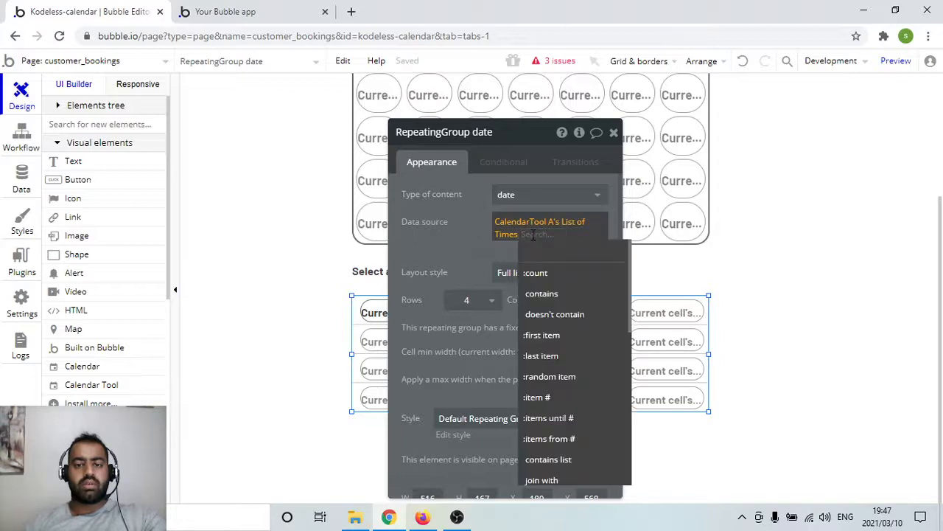
scroll(558, 343, "down", 2)
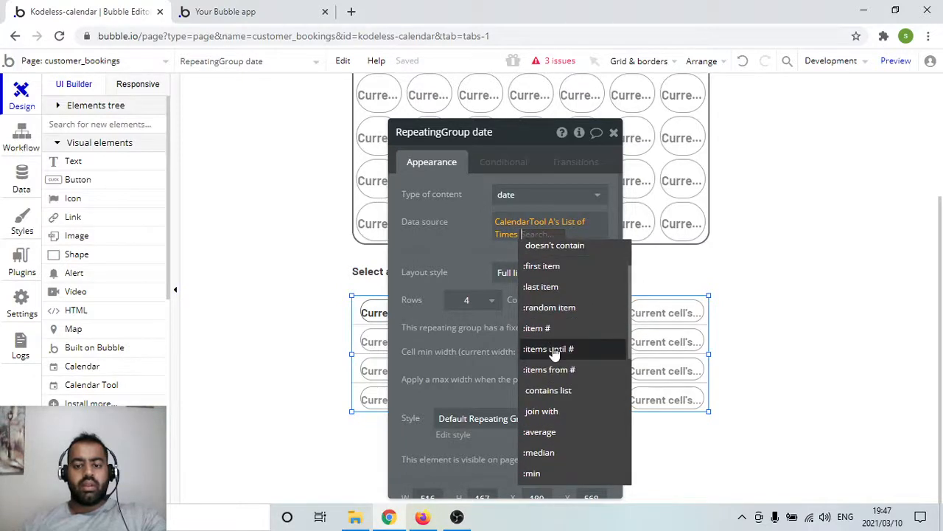
scroll(568, 367, "down", 4)
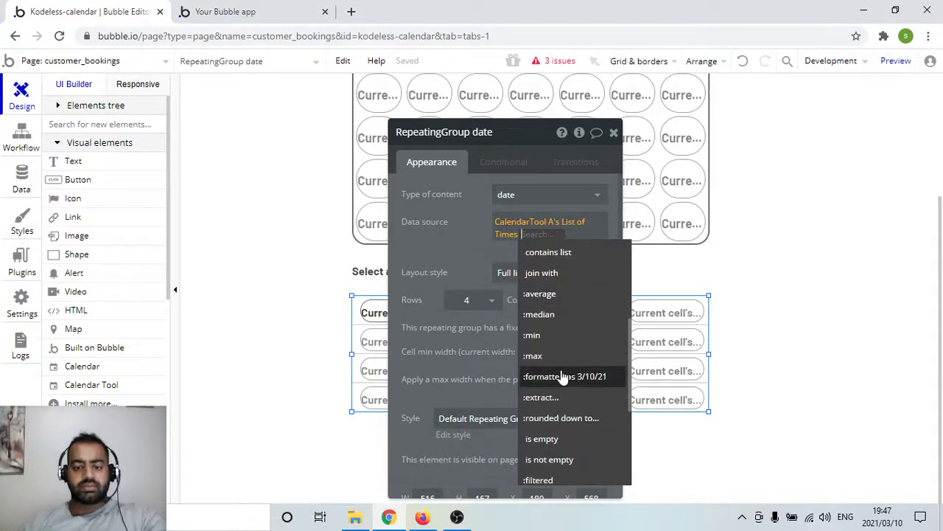
scroll(564, 378, "down", 2)
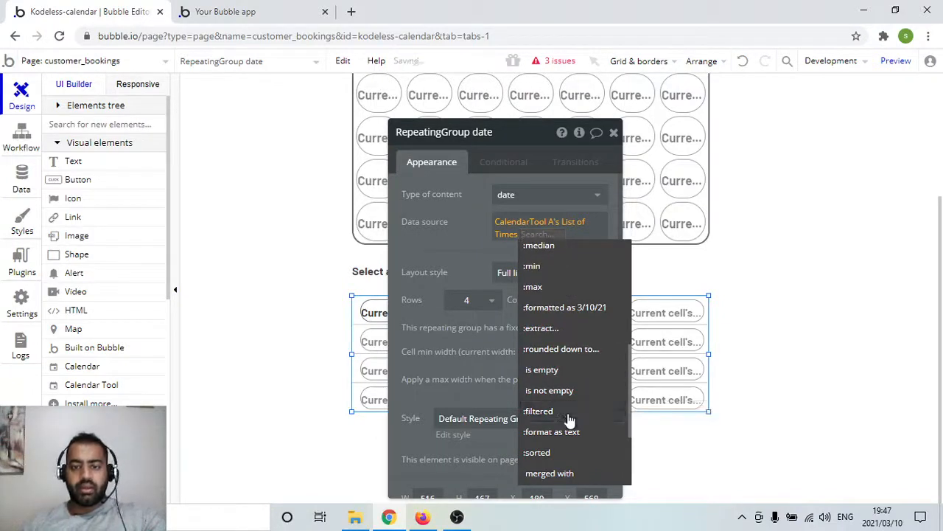
left_click(539, 411)
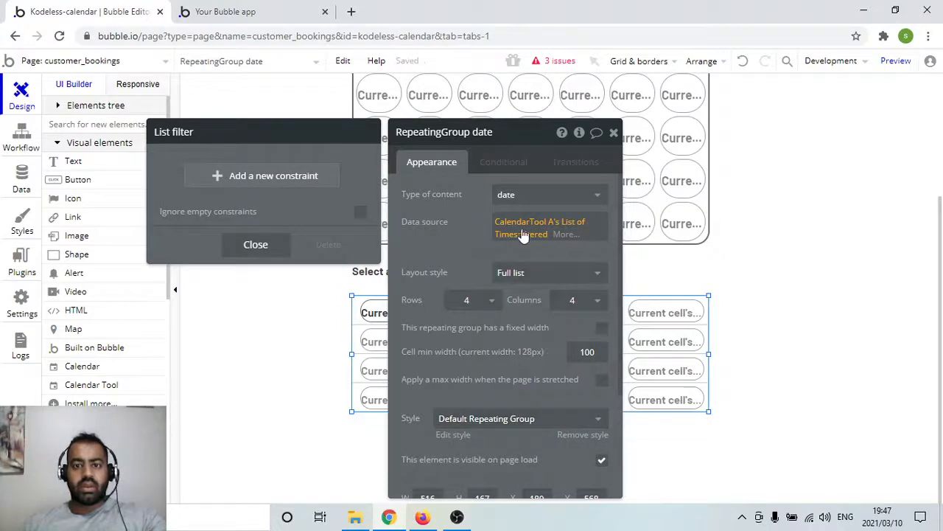
Add a new constraint to the list filter and begin its expression with This date.
left_click(280, 181)
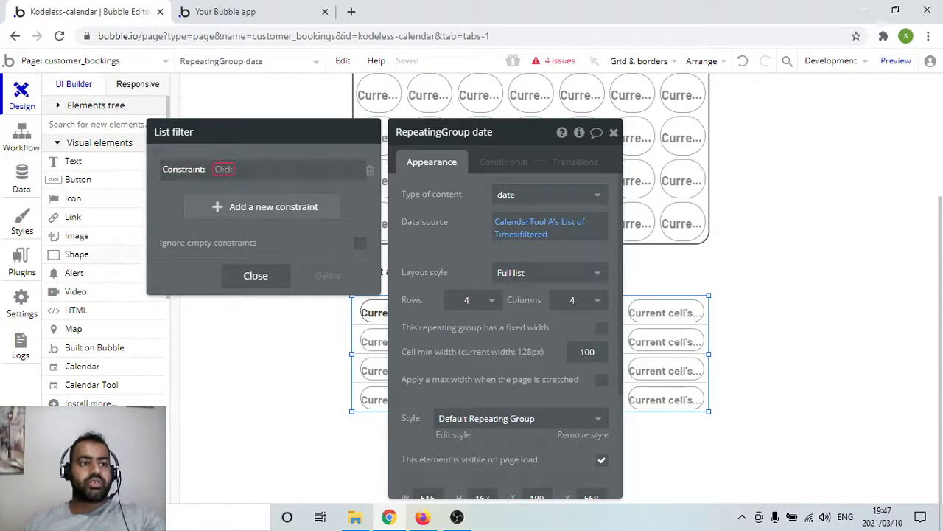
left_click(457, 518)
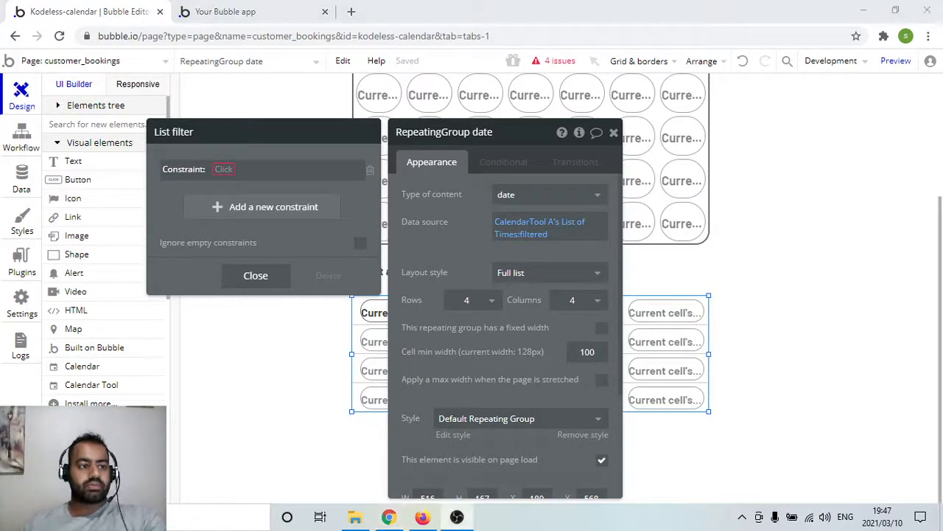
left_click(225, 169)
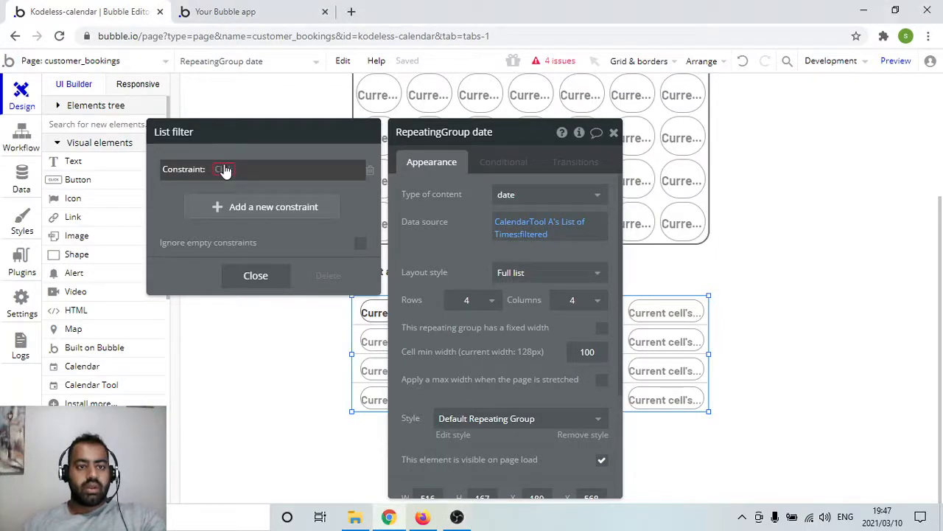
left_click(225, 169)
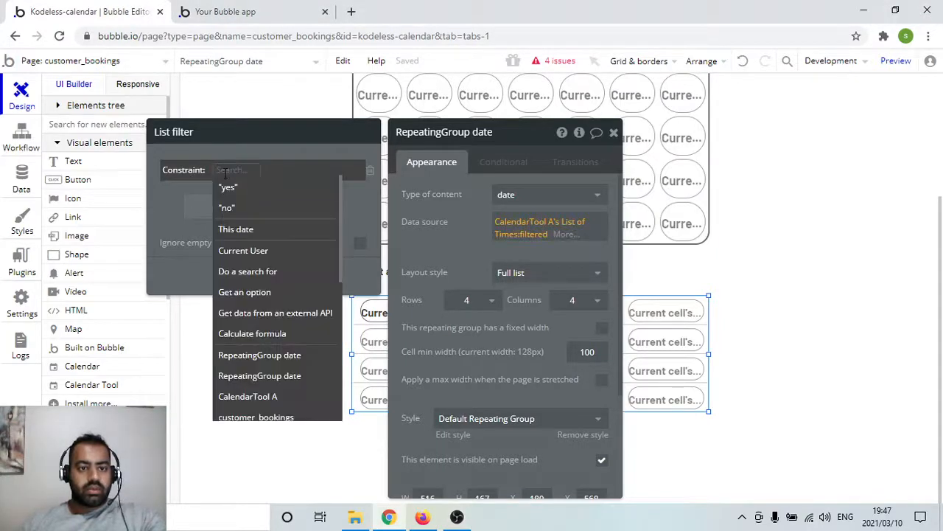
left_click(236, 230)
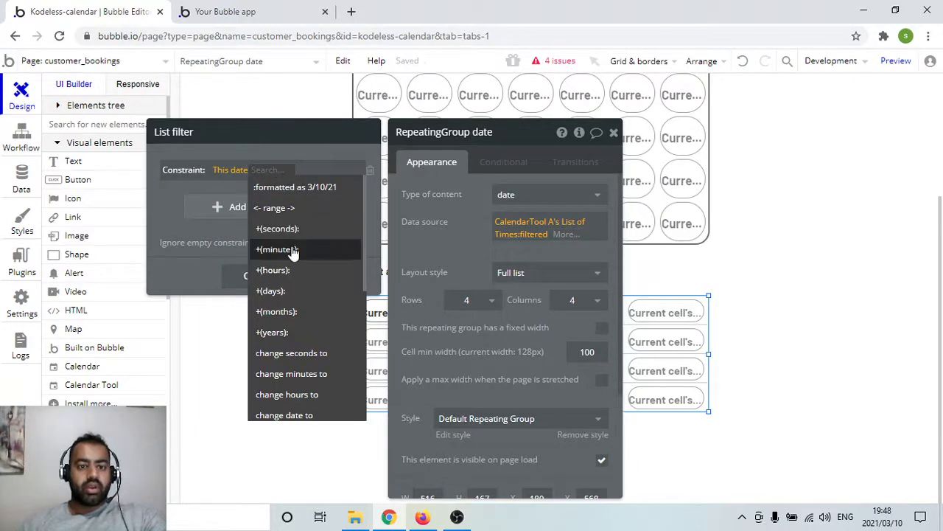
Append :extract to This date in the constraint and choose hour as the component.
scroll(293, 251, "down", 1)
scroll(292, 254, "down", 3)
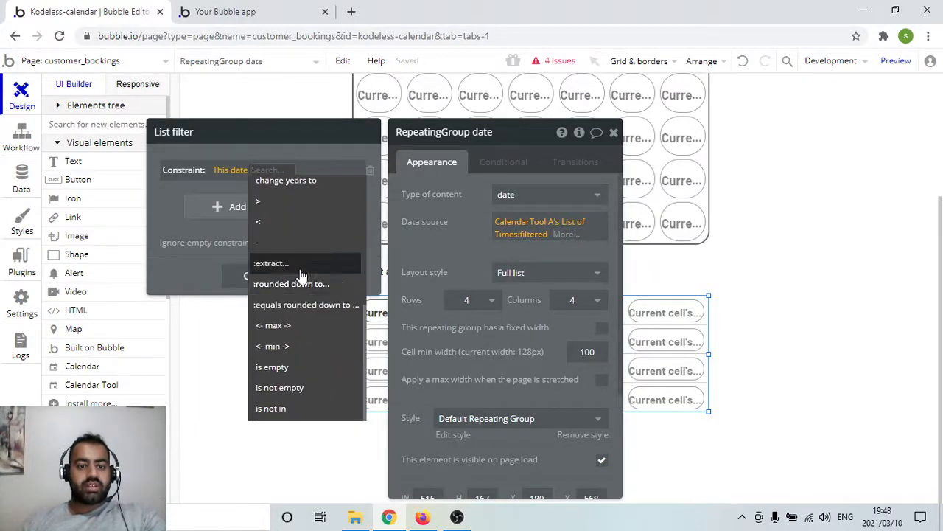
left_click(291, 266)
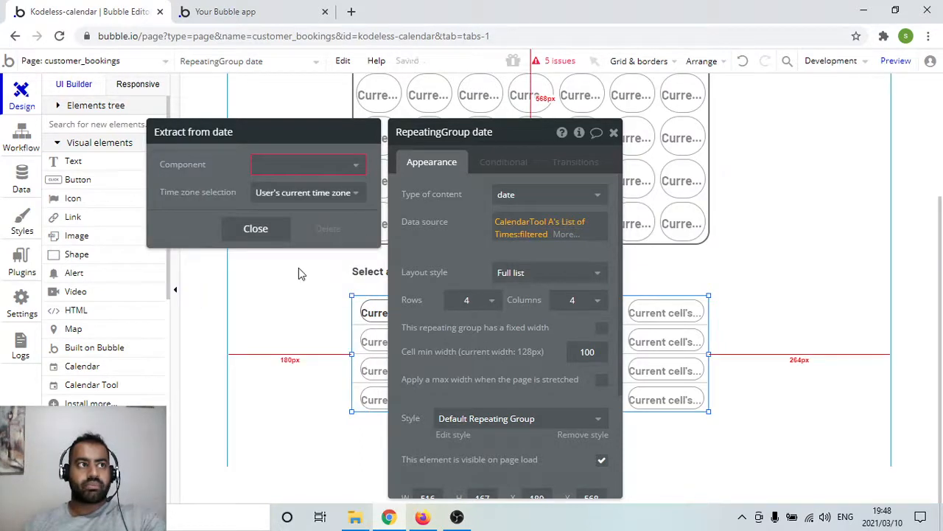
left_click(345, 171)
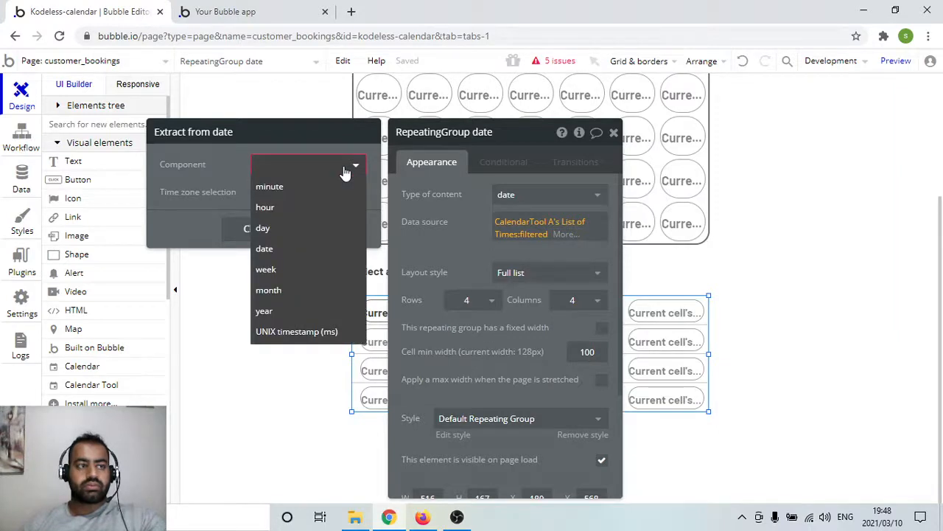
key("alt+Tab")
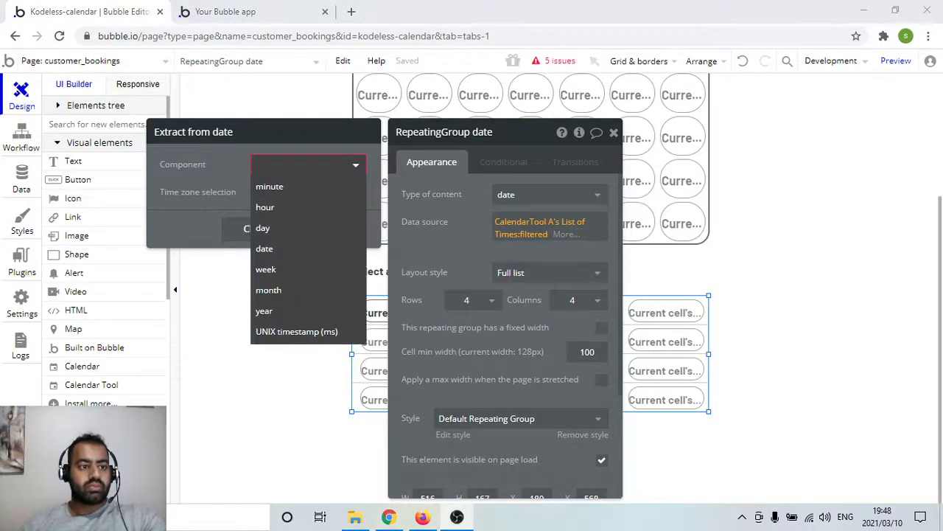
key("alt+Tab")
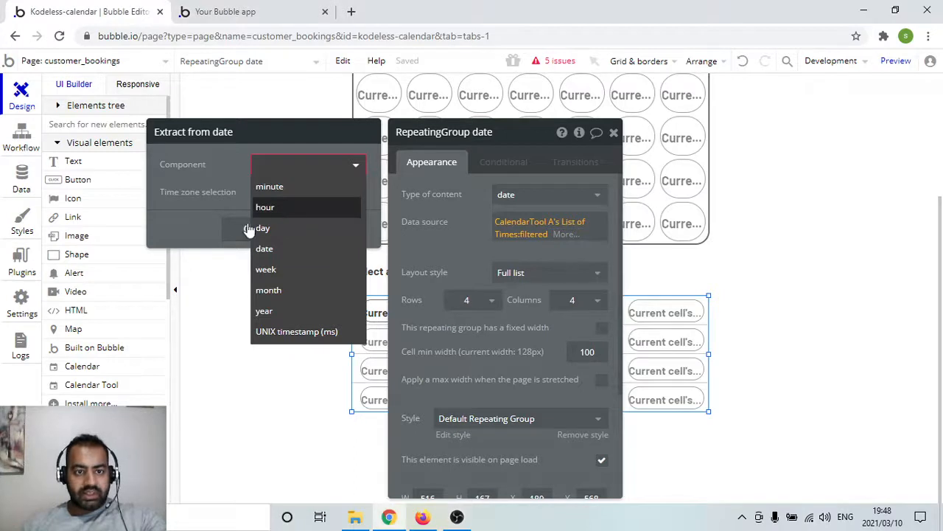
left_click(267, 208)
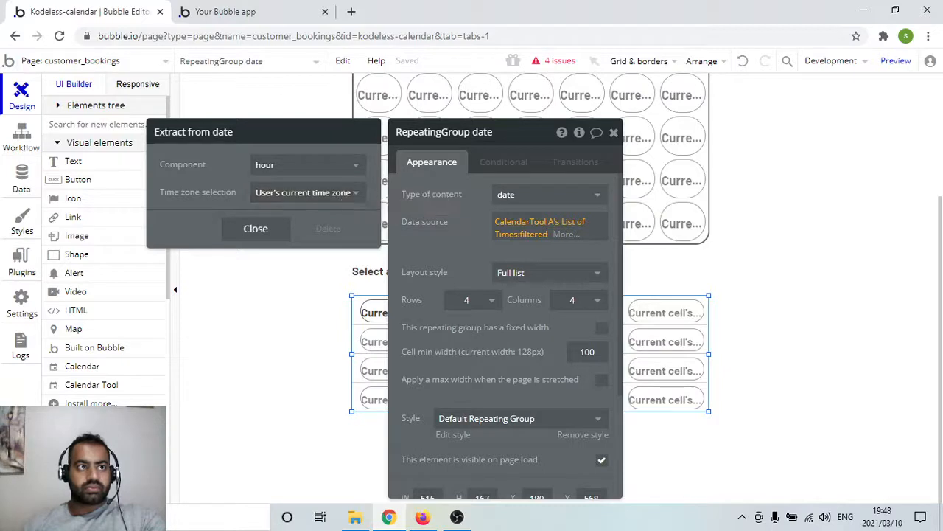
key("alt+Tab")
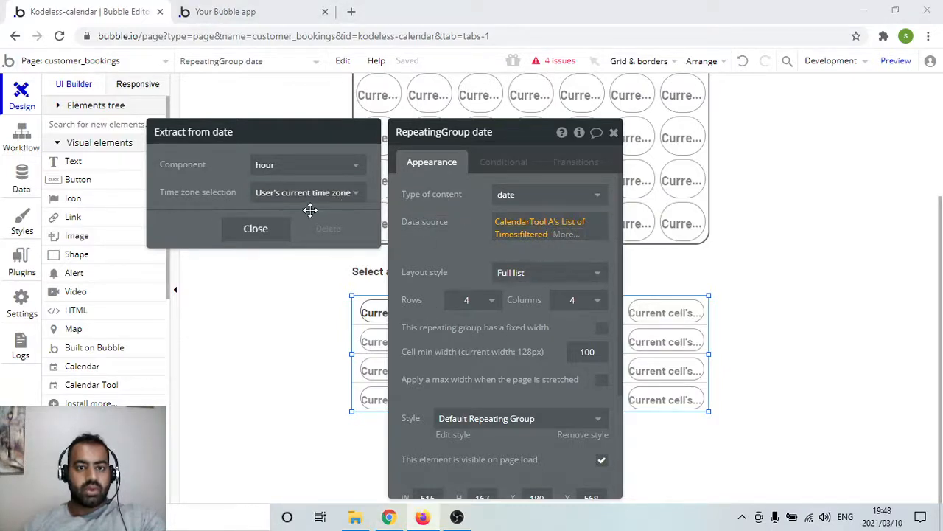
Return to the list filter and open the operator choices following This date:extract hour in the constraint.
left_click(529, 240)
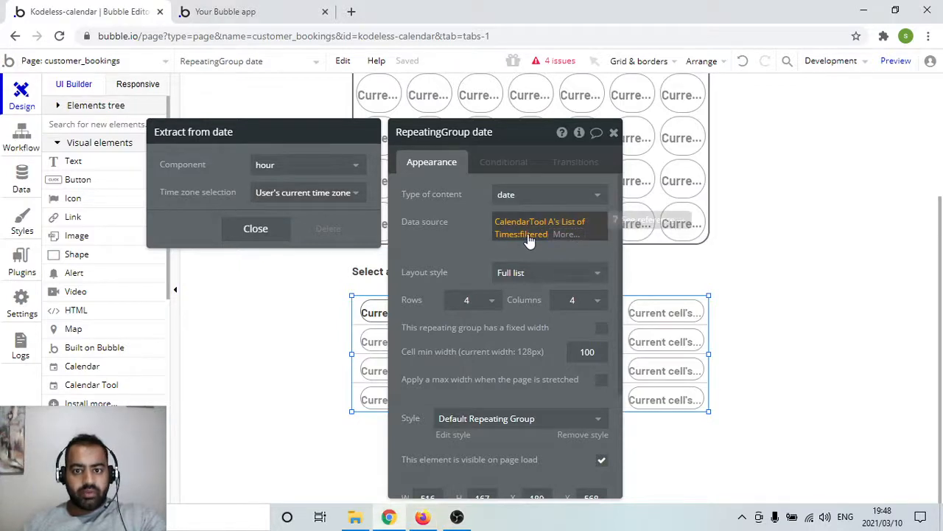
left_click(529, 239)
left_click(533, 241)
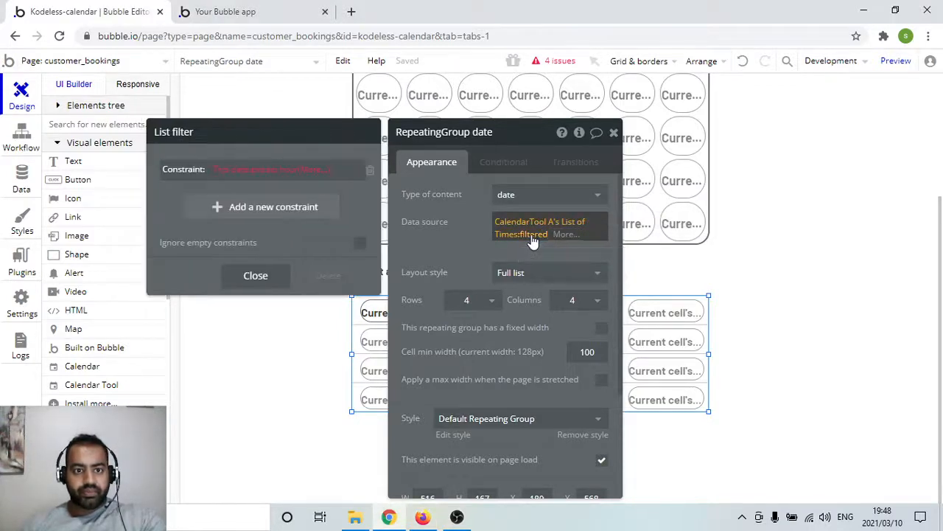
left_click(319, 170)
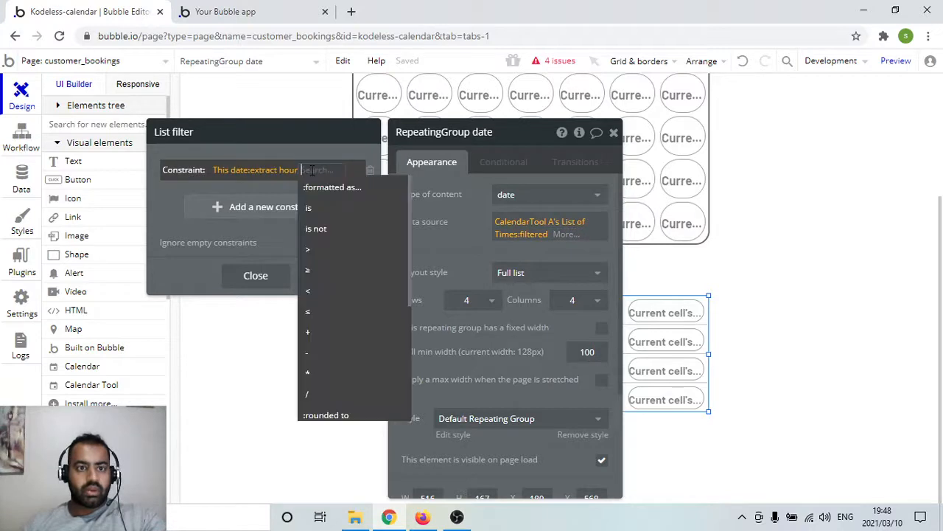
Extend the filter's extract hour constraint with ≥ and a search for the Availability type.
left_click(319, 269)
left_click(328, 170)
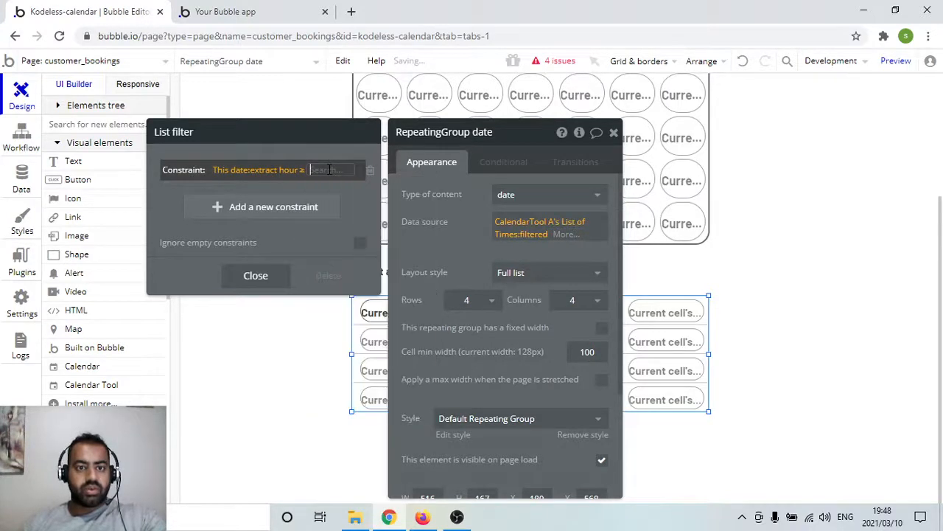
left_click(324, 170)
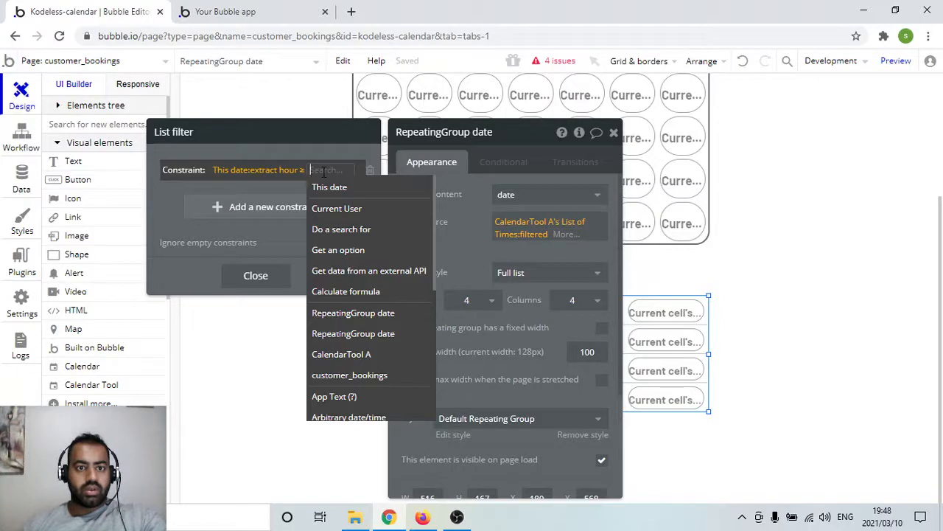
left_click(366, 233)
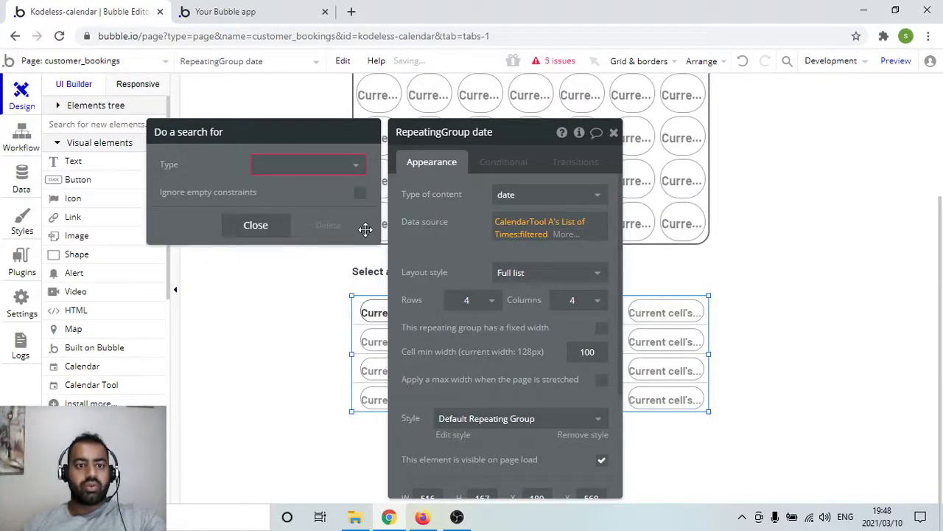
left_click(300, 175)
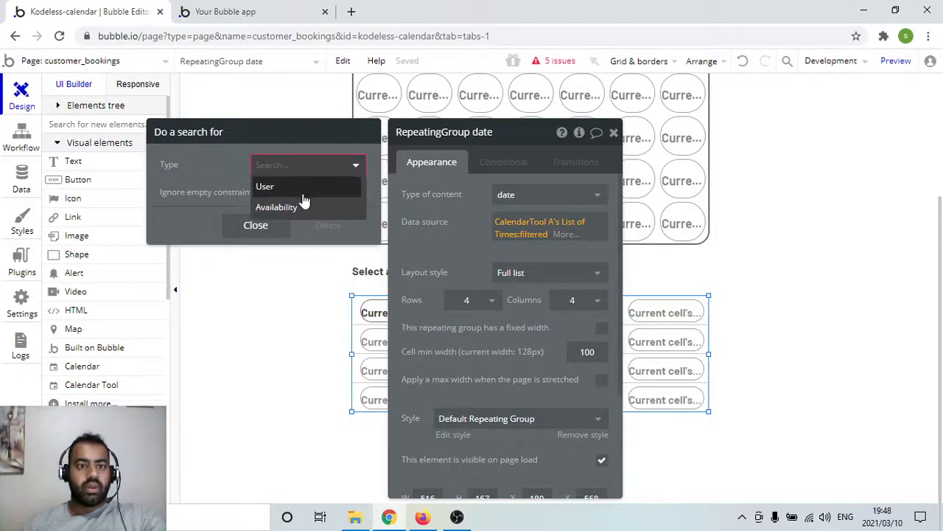
left_click(301, 207)
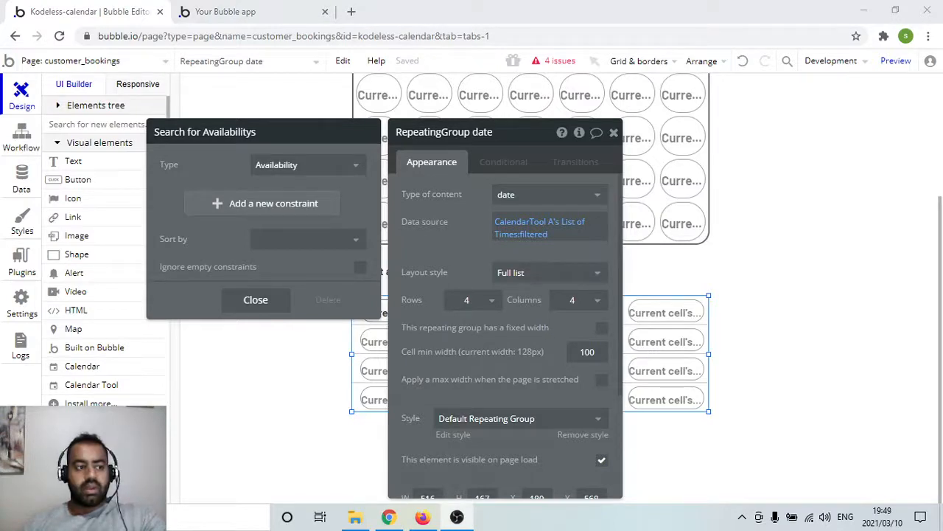
Add a constraint to the Availability search requiring Available day = This date.
left_click(251, 197)
left_click(191, 201)
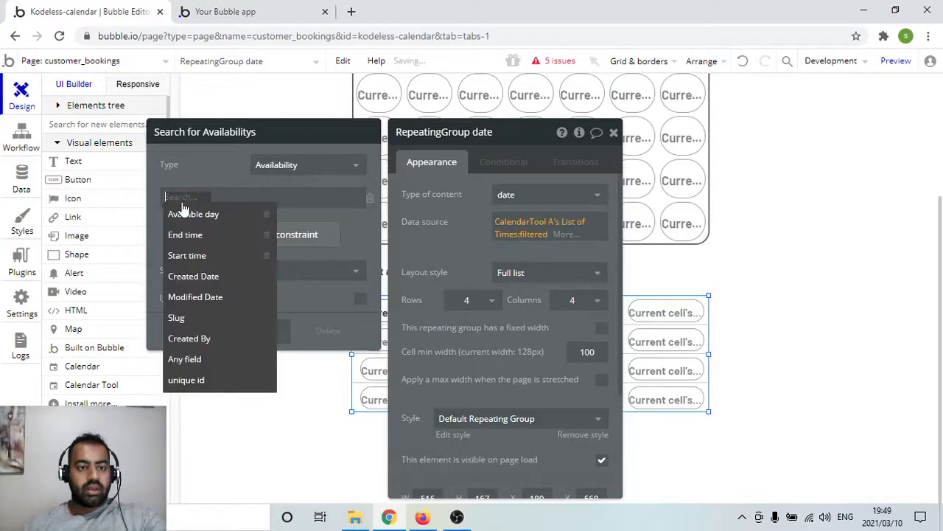
left_click(197, 213)
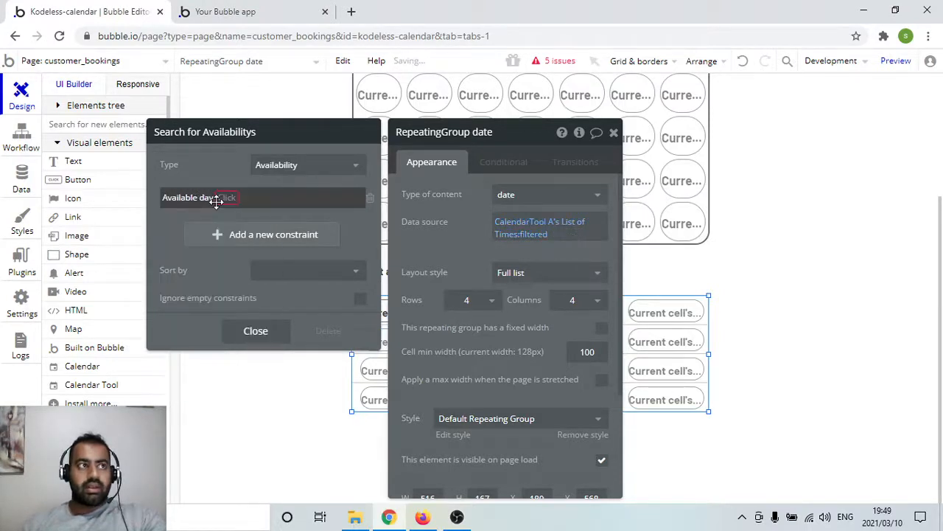
left_click(229, 201)
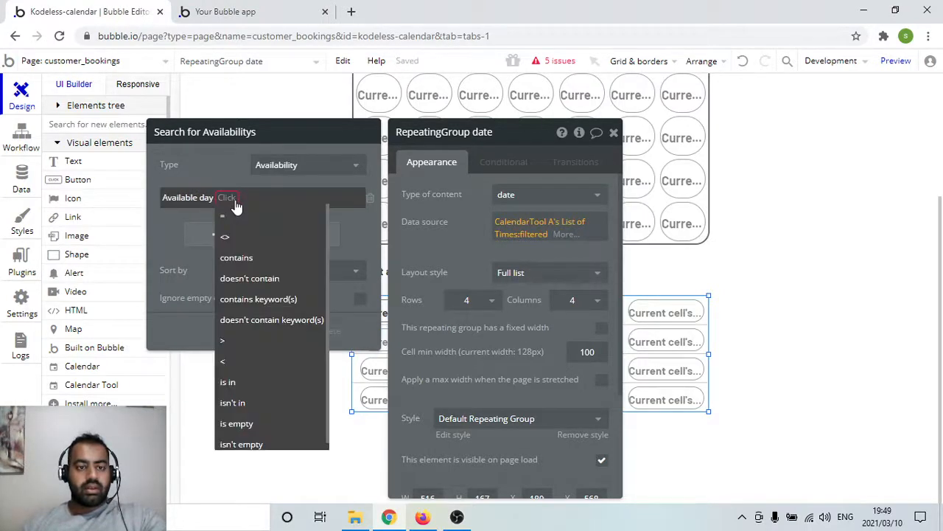
left_click(237, 217)
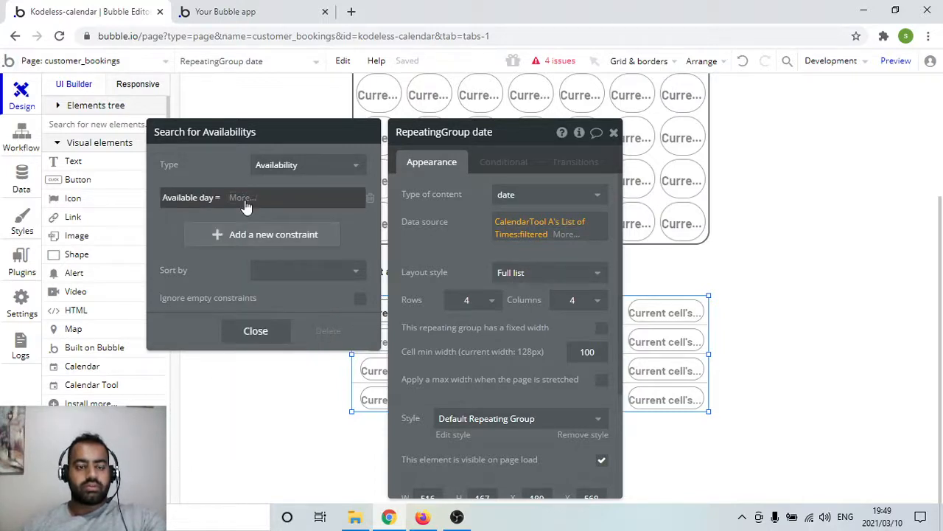
left_click(246, 206)
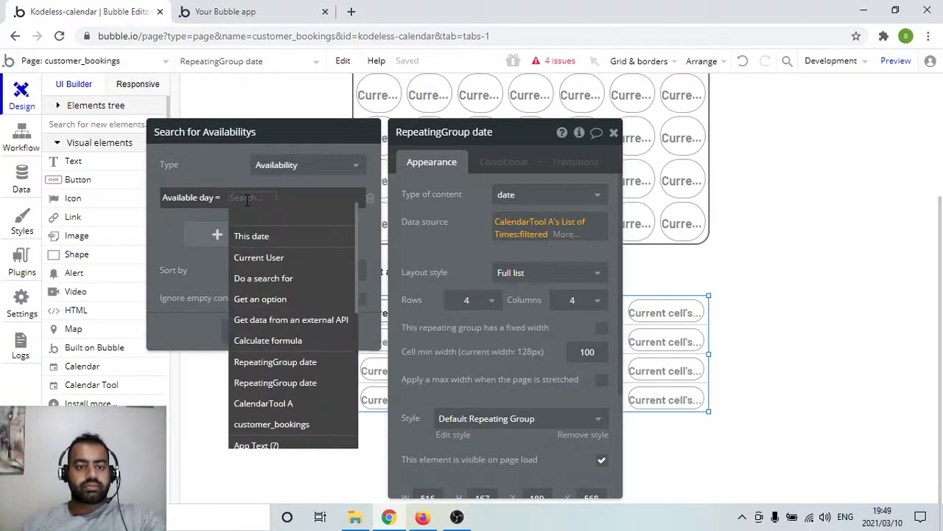
left_click(260, 244)
Format This date in the Available day constraint with the custom date format dddd.
left_click(277, 204)
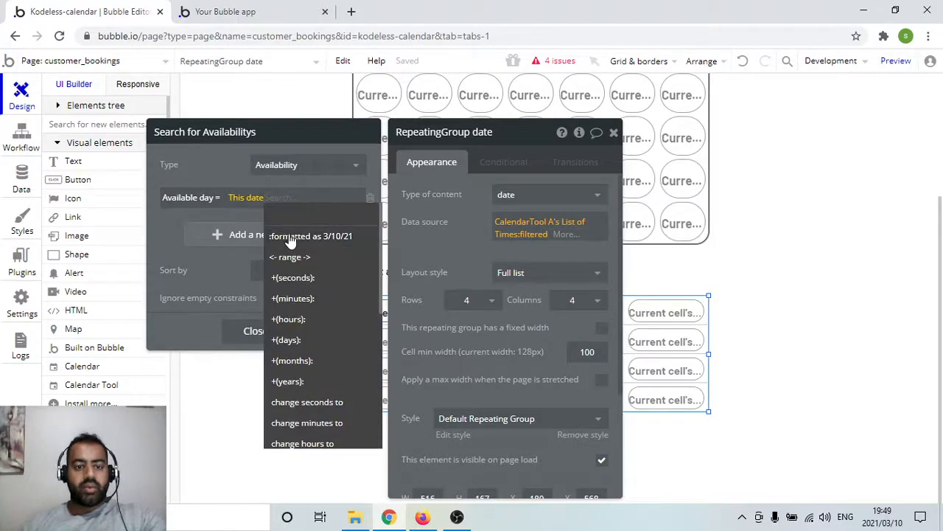
left_click(291, 239)
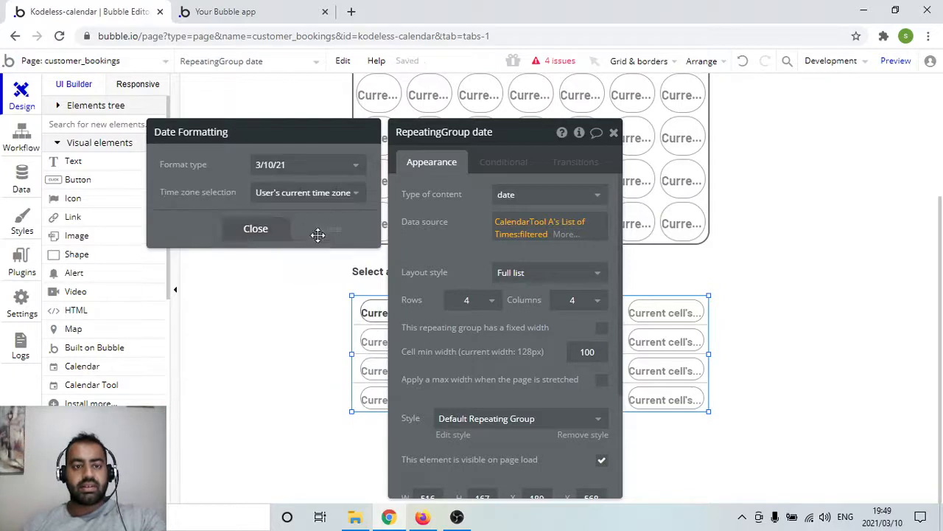
left_click(346, 165)
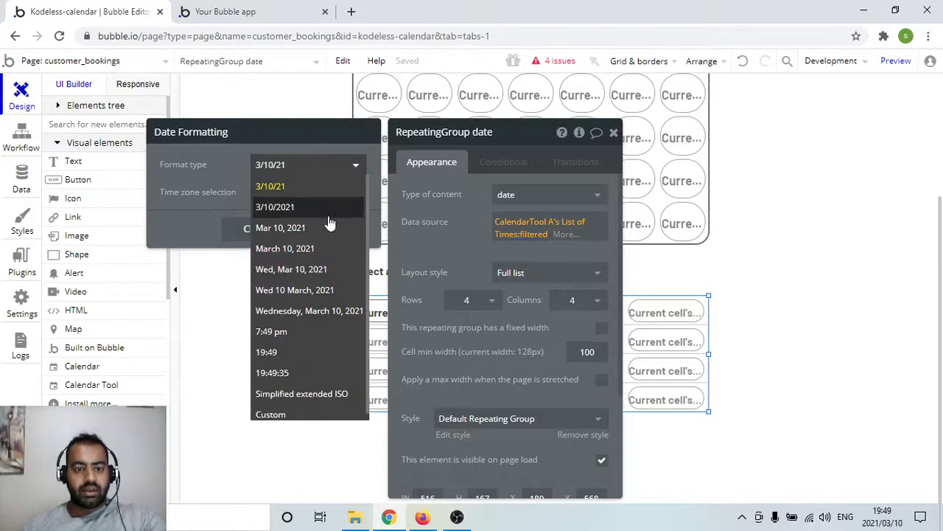
scroll(325, 244, "down", 1)
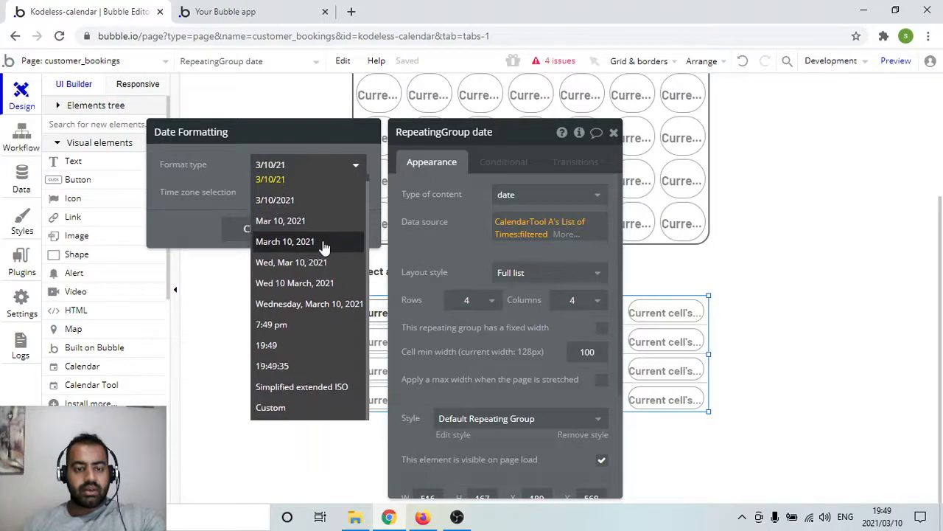
left_click(303, 416)
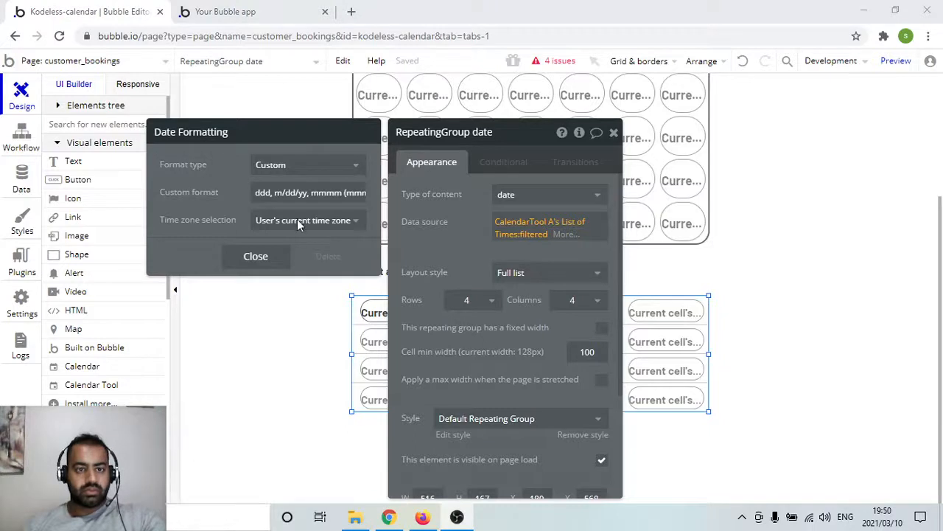
left_click(296, 198)
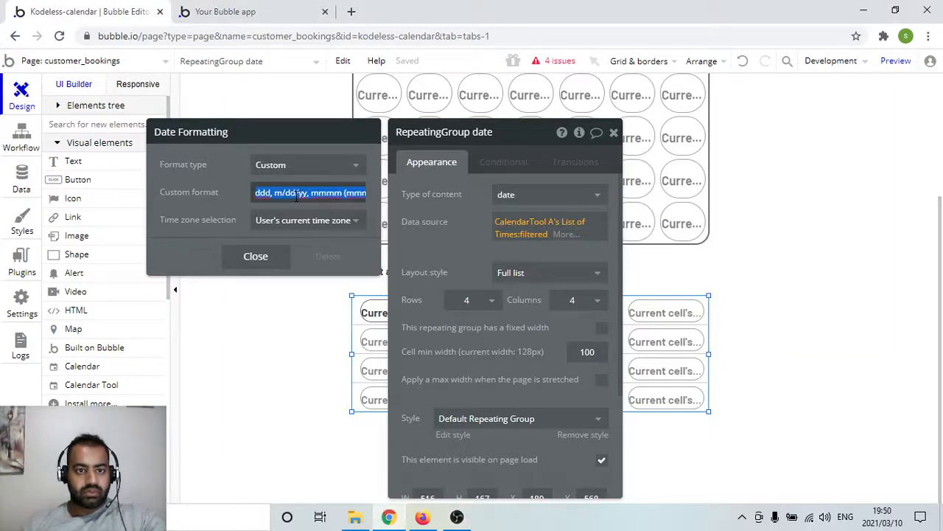
type("dddd")
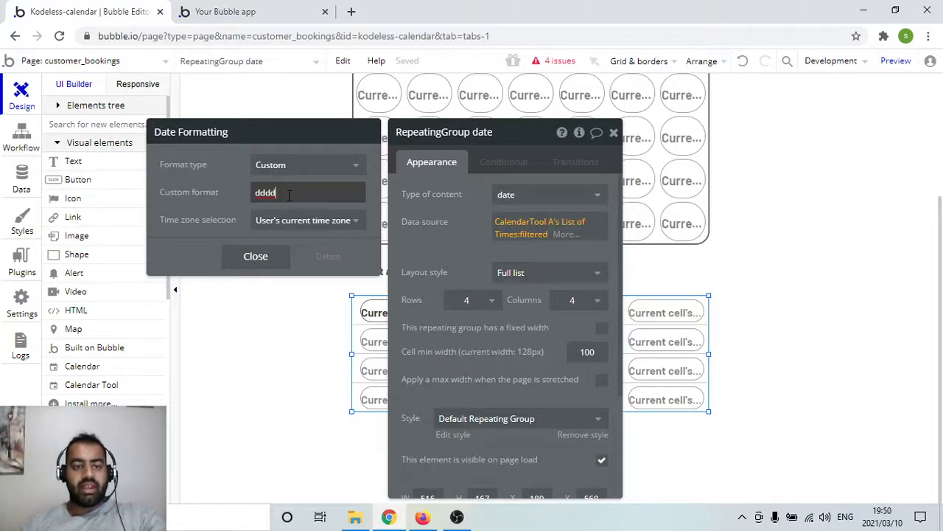
left_click(283, 263)
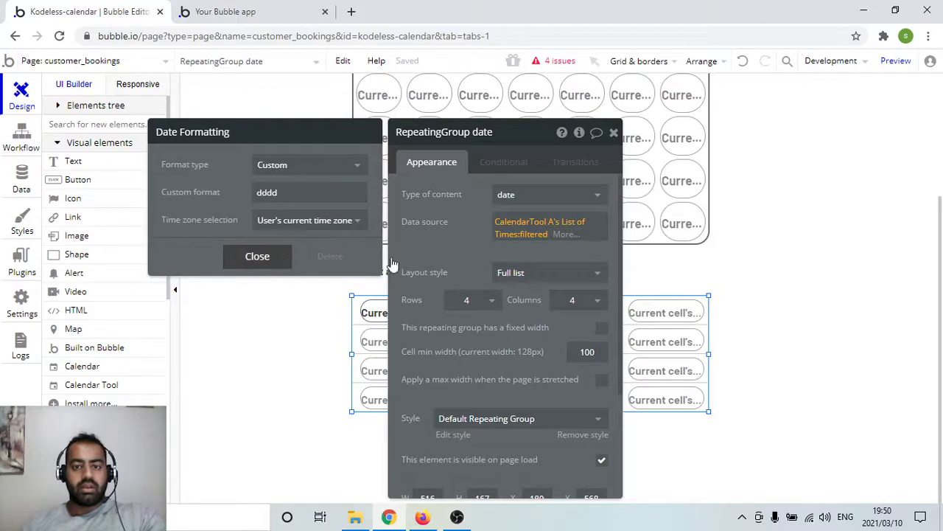
Complete the list filter's hour constraint with the Availability search's first item's Start time converted to number.
left_click(544, 236)
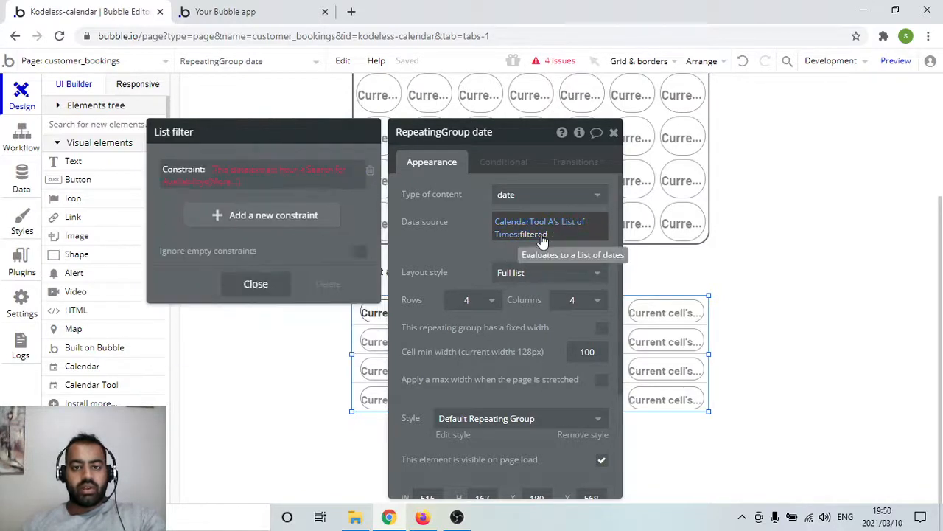
left_click(225, 186)
left_click(223, 183)
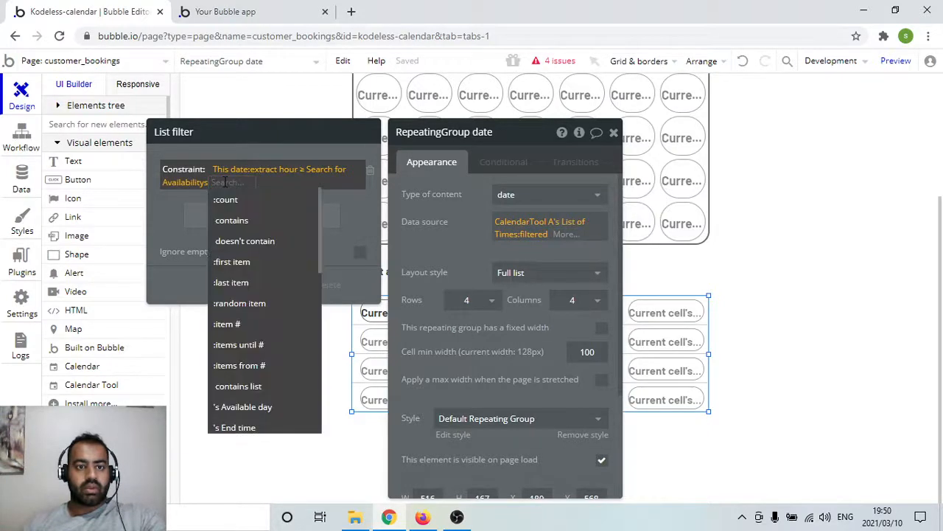
left_click(248, 262)
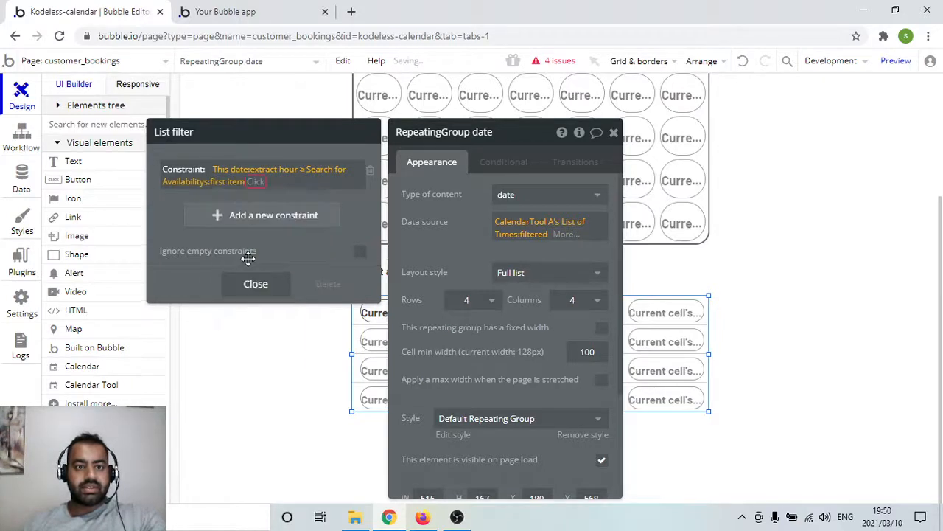
left_click(255, 182)
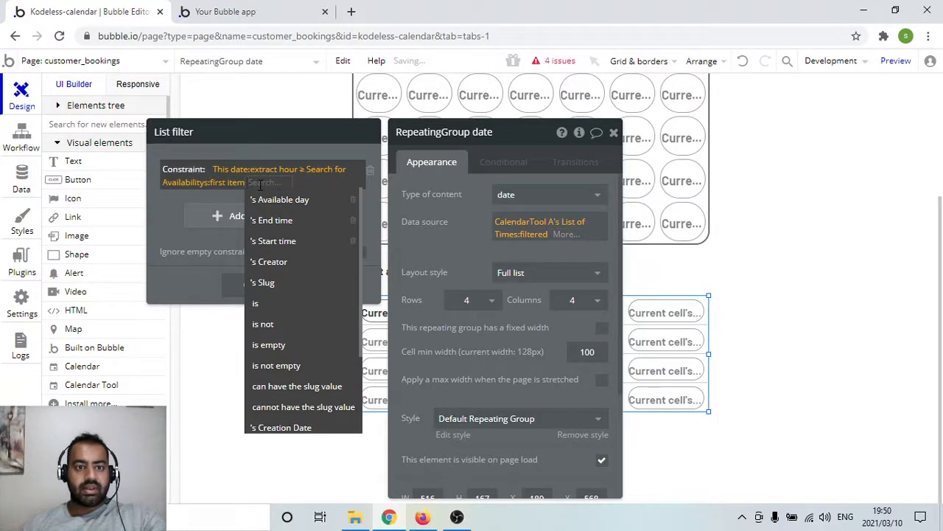
left_click(281, 243)
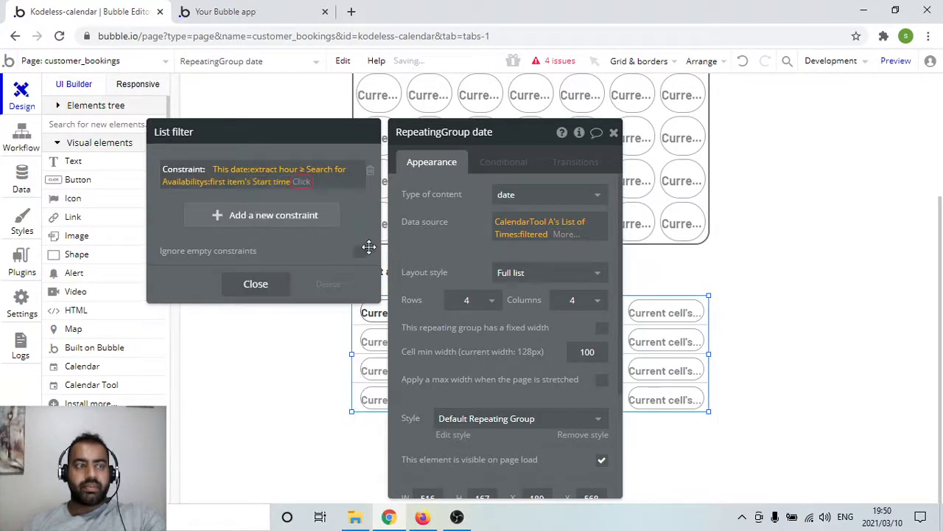
left_click(302, 182)
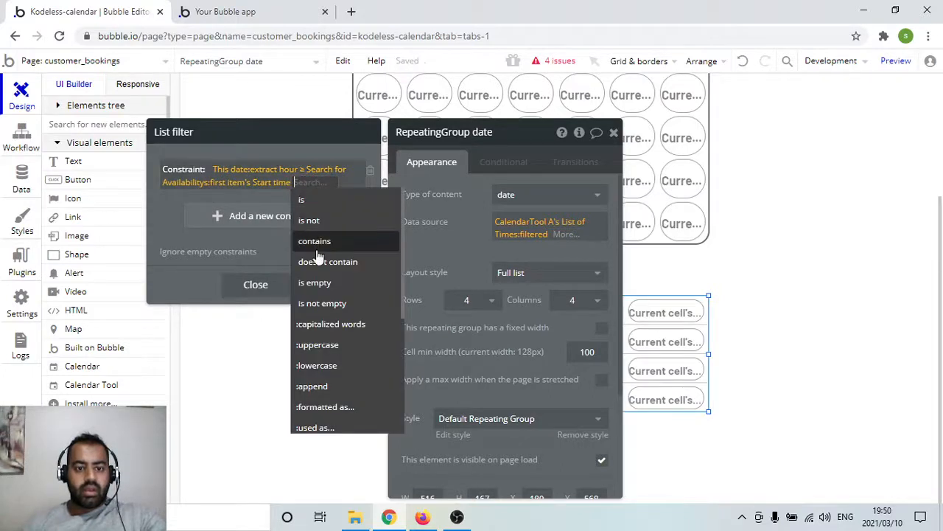
scroll(346, 338, "down", 1)
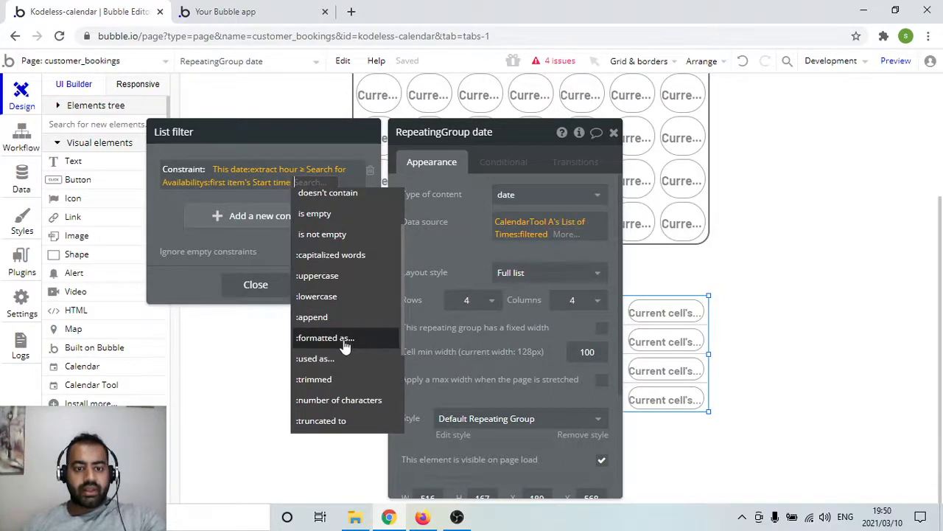
scroll(345, 346, "down", 2)
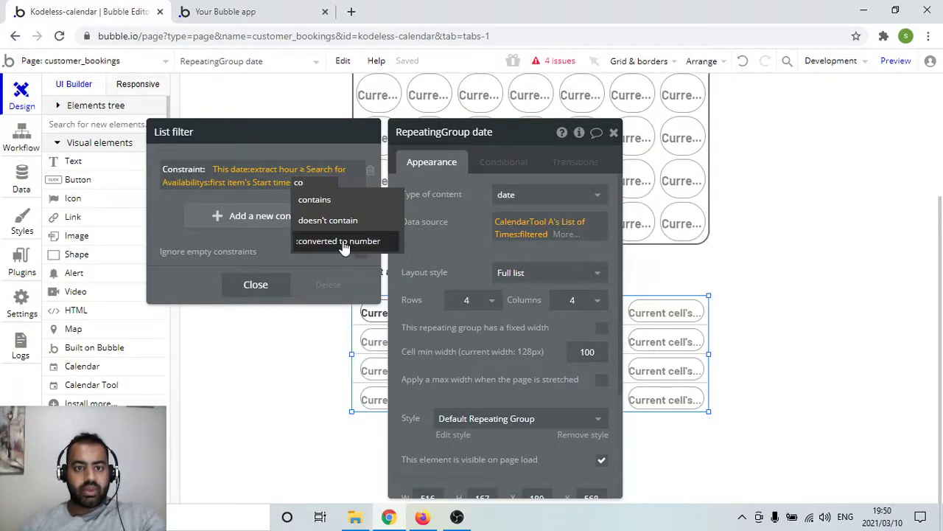
left_click(334, 246)
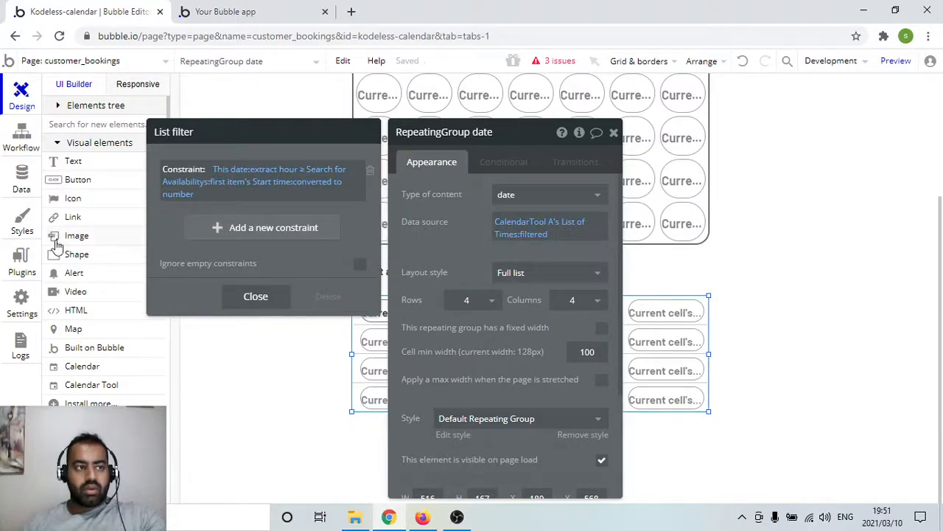
left_click(457, 517)
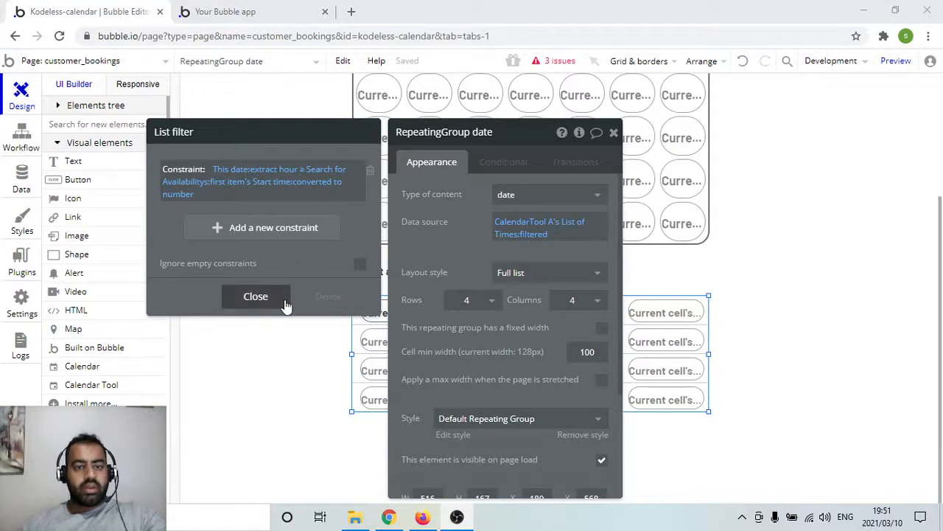
Add a second list filter constraint that starts with the hour extracted from This date.
left_click(288, 233)
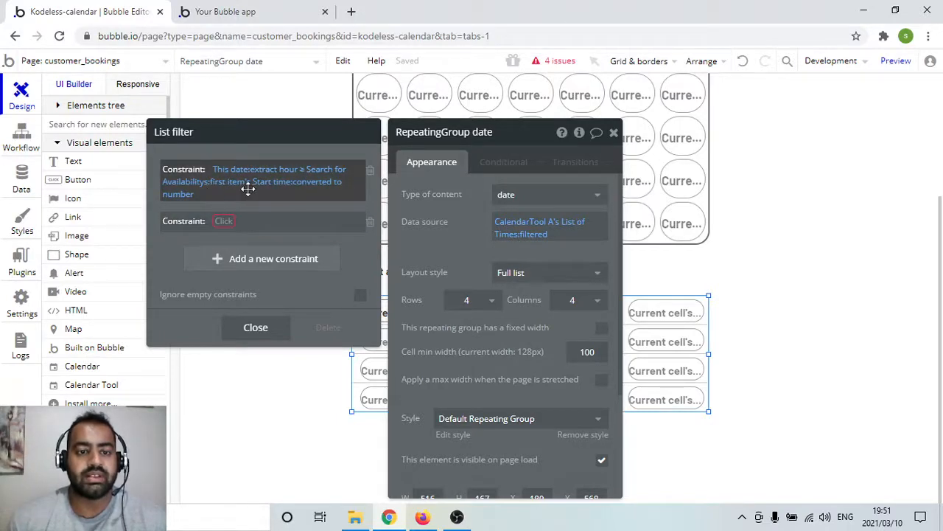
left_click(229, 222)
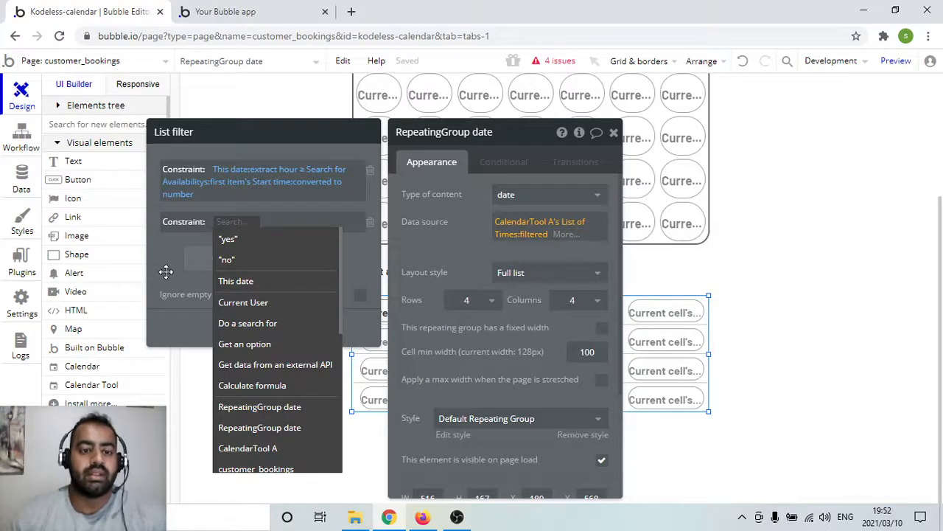
left_click(246, 284)
left_click(266, 221)
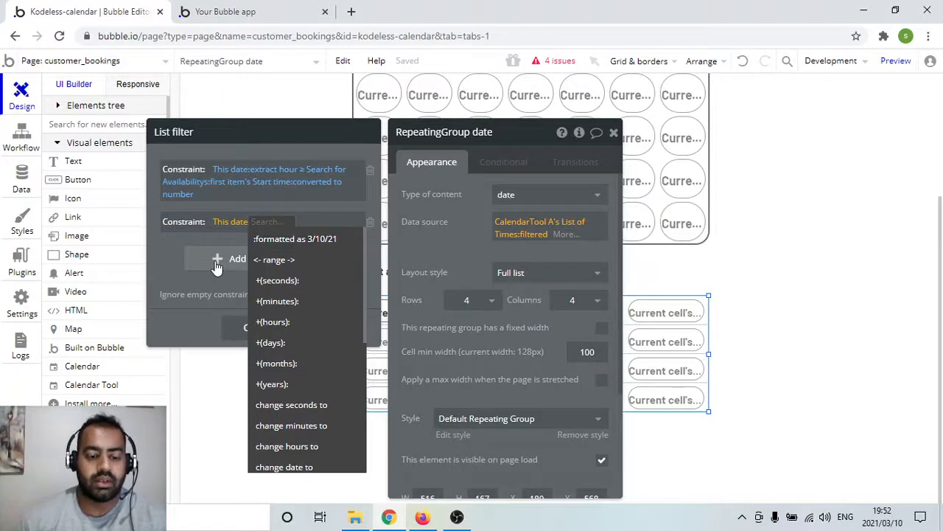
type("ex")
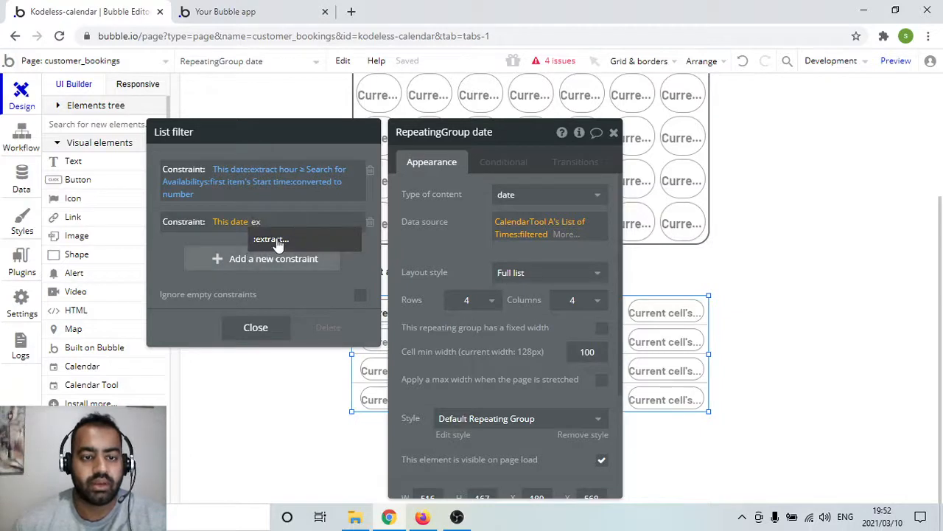
left_click(275, 240)
left_click(295, 221)
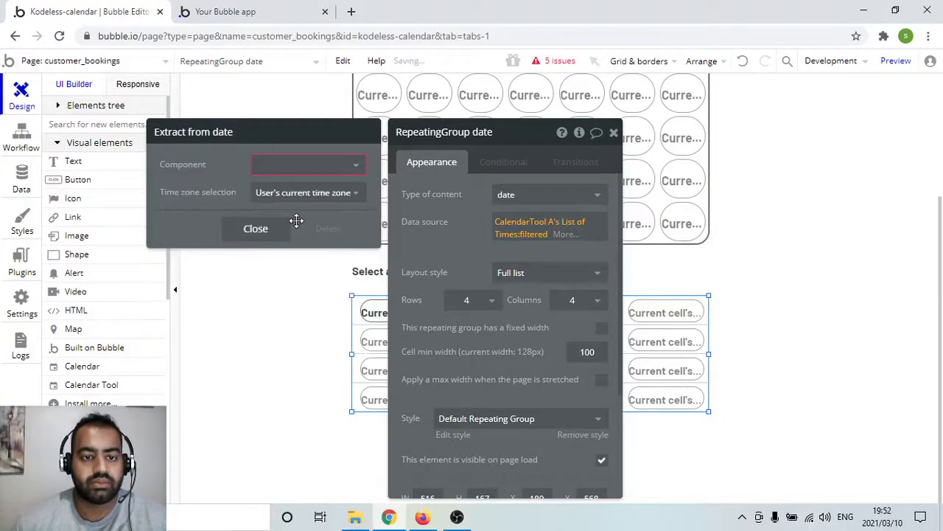
left_click(313, 172)
left_click(300, 208)
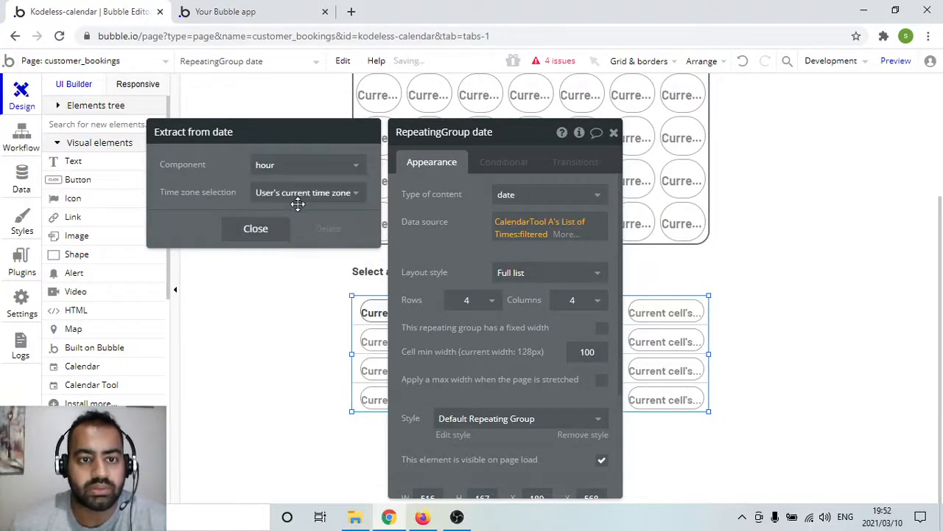
left_click(280, 229)
left_click(552, 238)
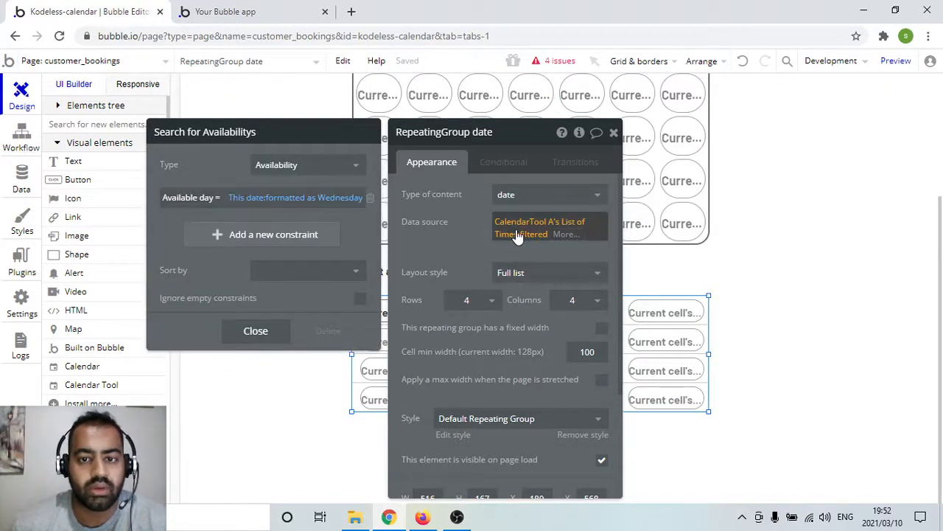
Continue the second list filter constraint with ≤ and a search for the Availability data type.
left_click(540, 235)
left_click(537, 236)
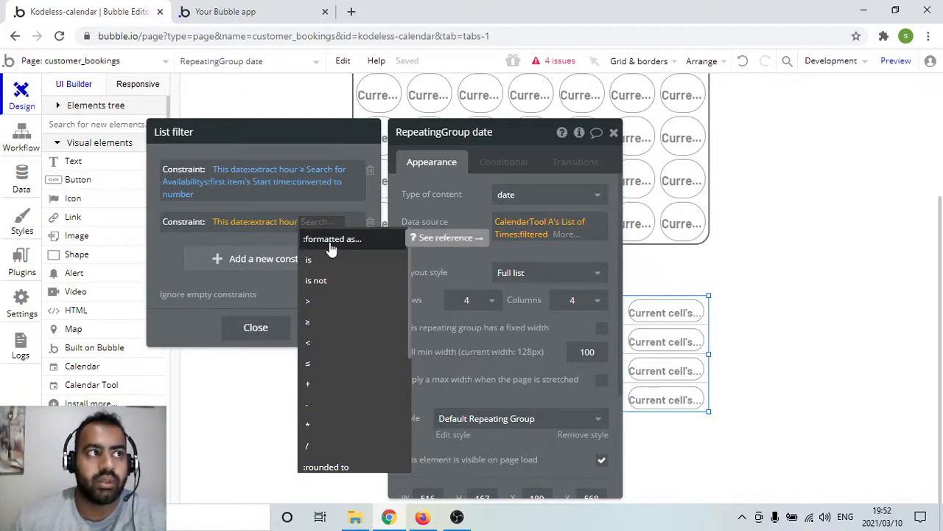
left_click(336, 362)
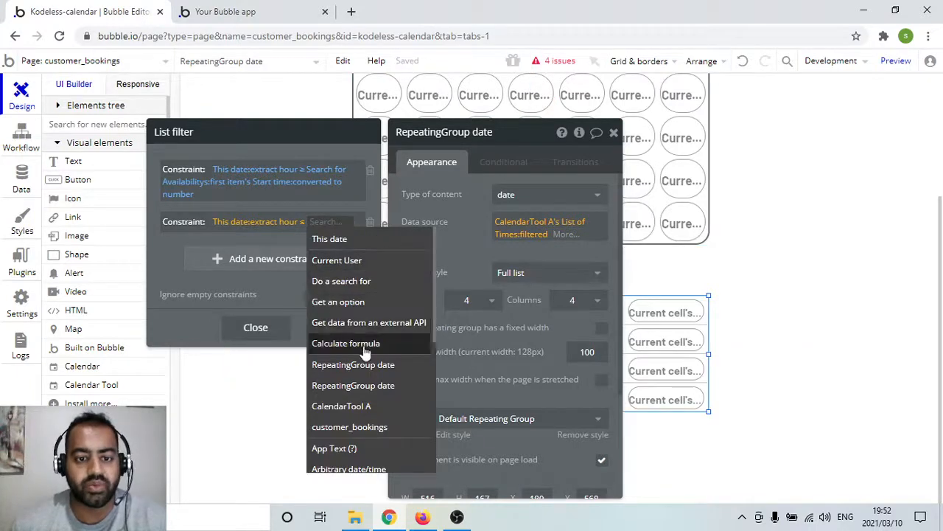
left_click(363, 281)
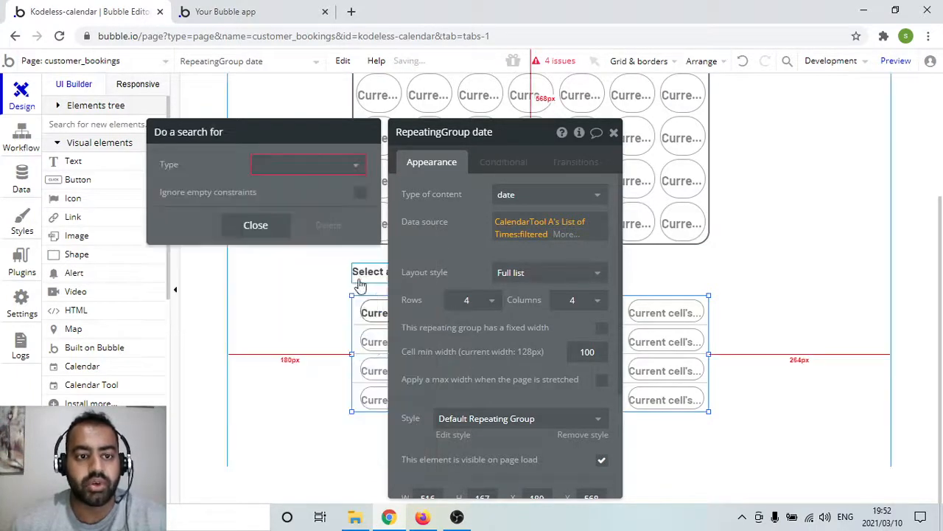
left_click(299, 166)
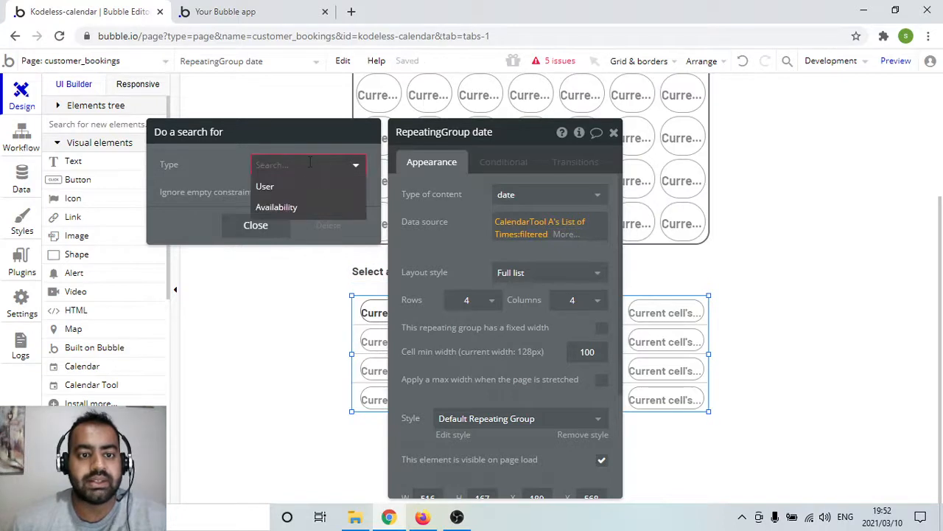
left_click(301, 214)
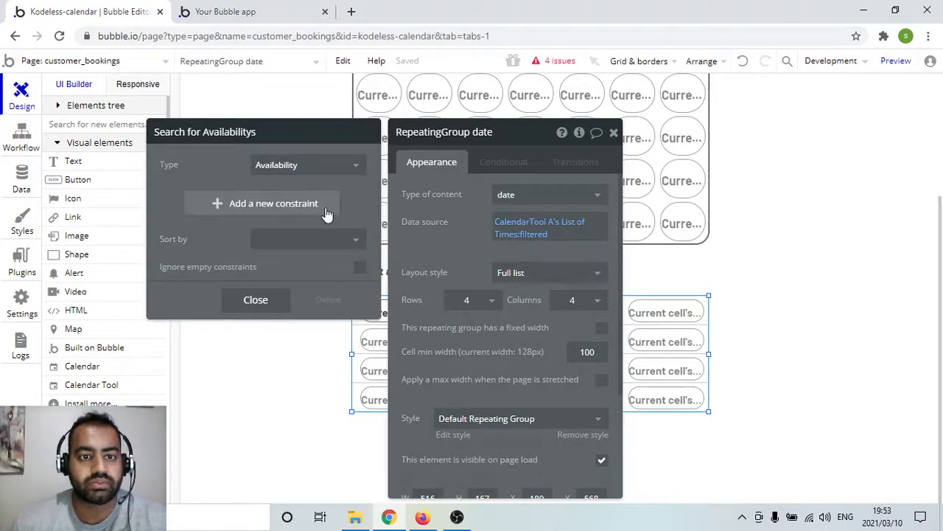
Constrain the second filter's Availability search to Available day = This date.
left_click(424, 516)
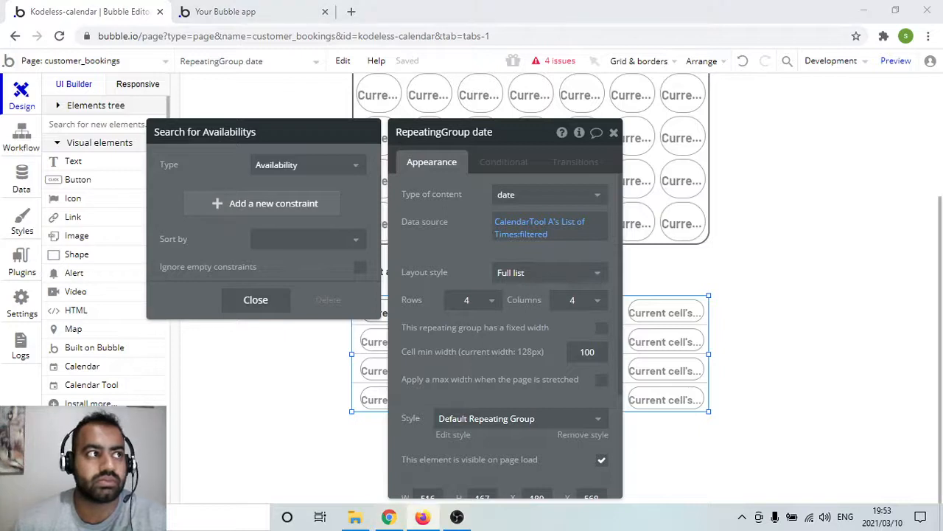
left_click(254, 204)
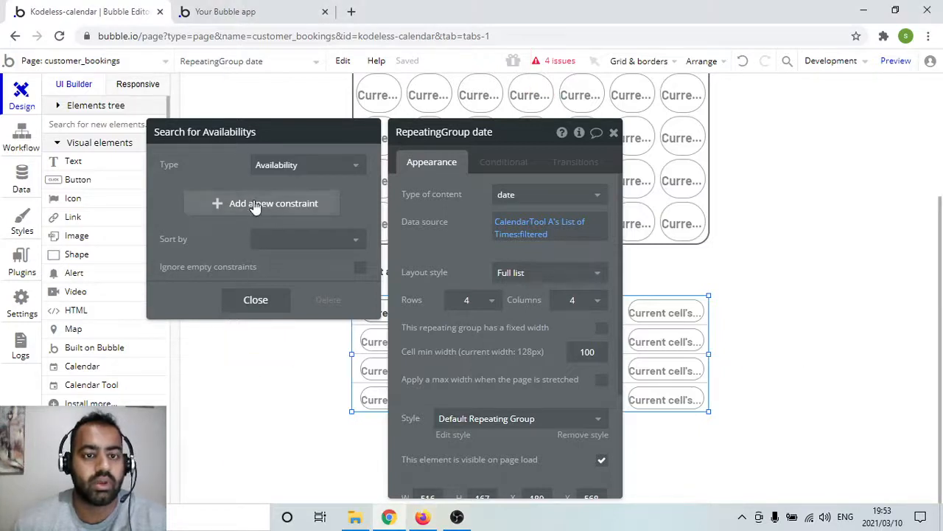
left_click(208, 211)
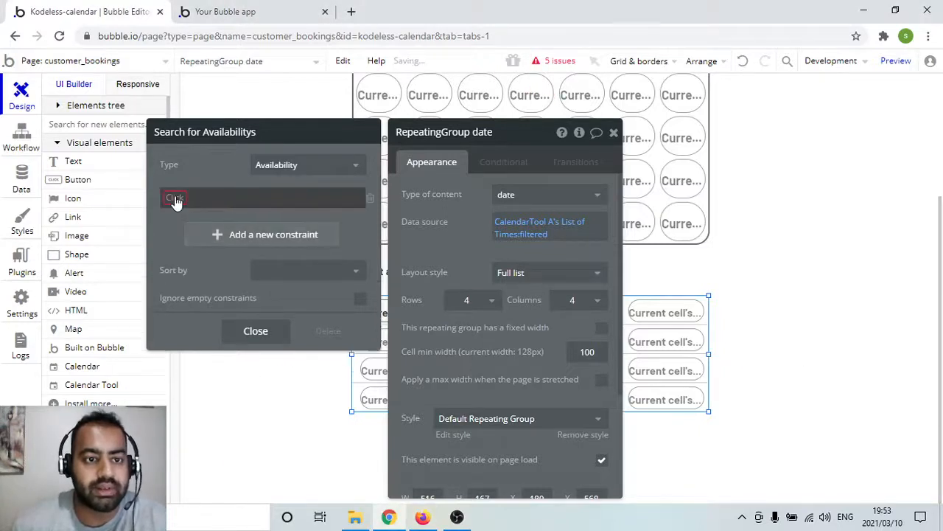
left_click(175, 196)
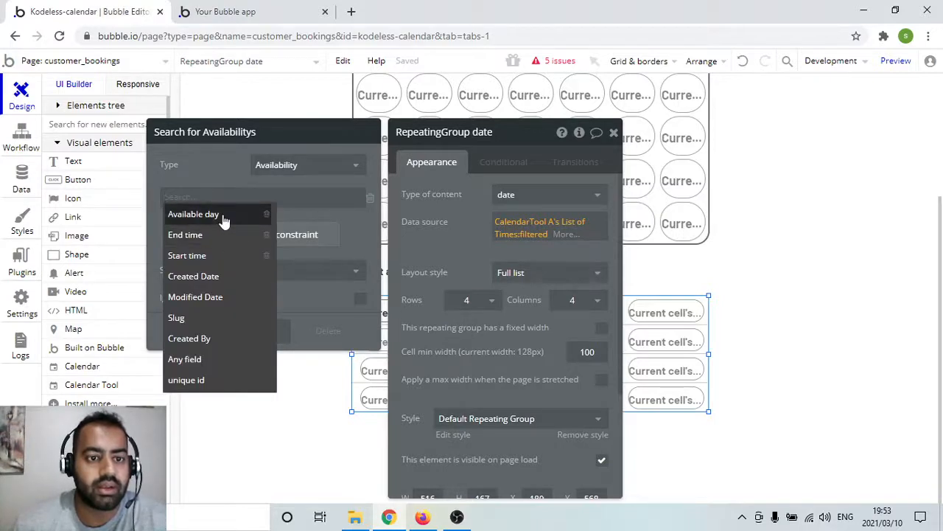
left_click(221, 214)
left_click(227, 198)
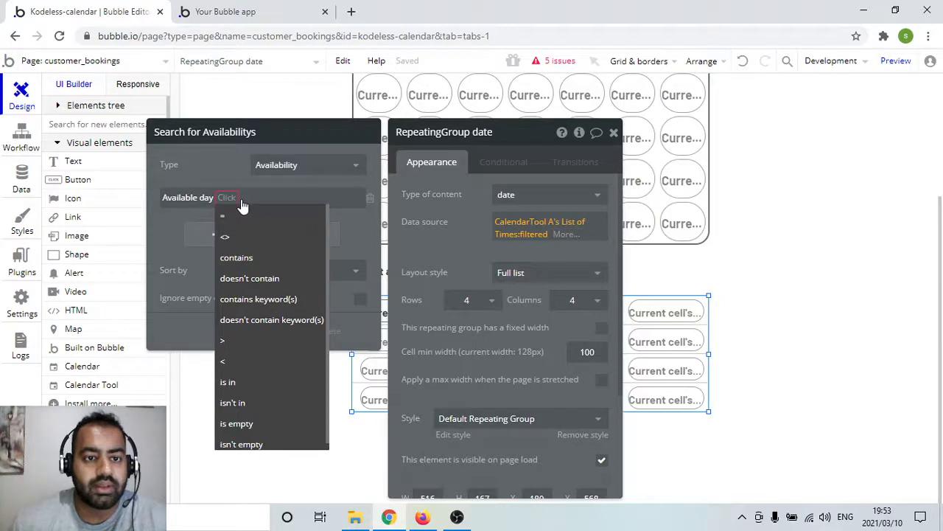
left_click(243, 215)
left_click(245, 198)
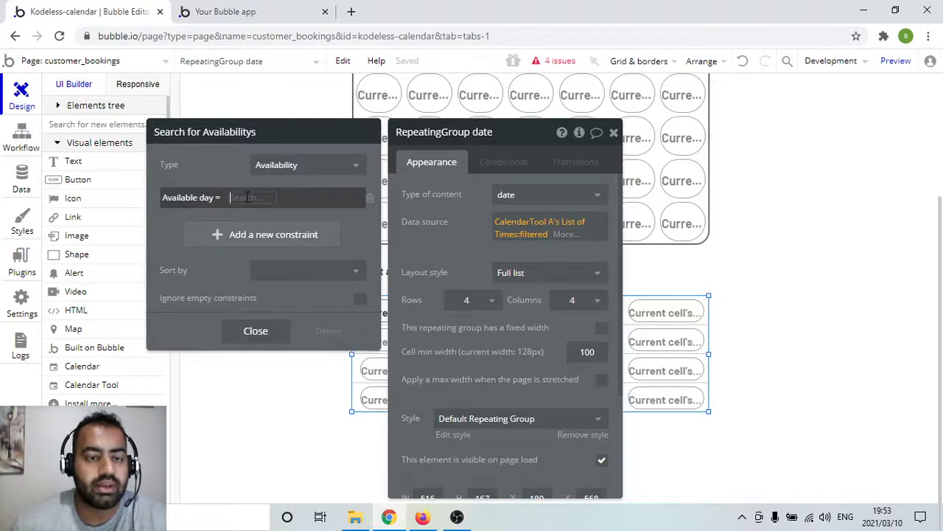
left_click(253, 236)
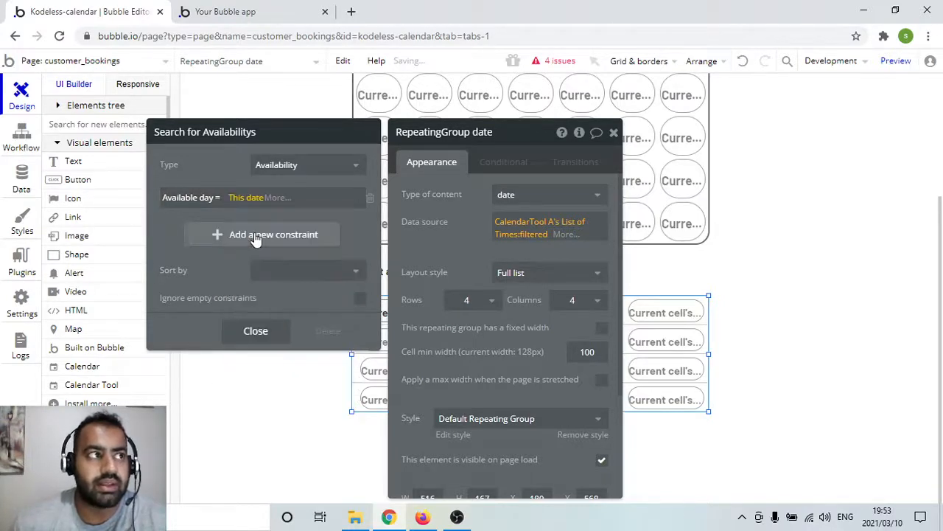
Format This date in this Available day constraint with the custom date format dddd.
left_click(273, 199)
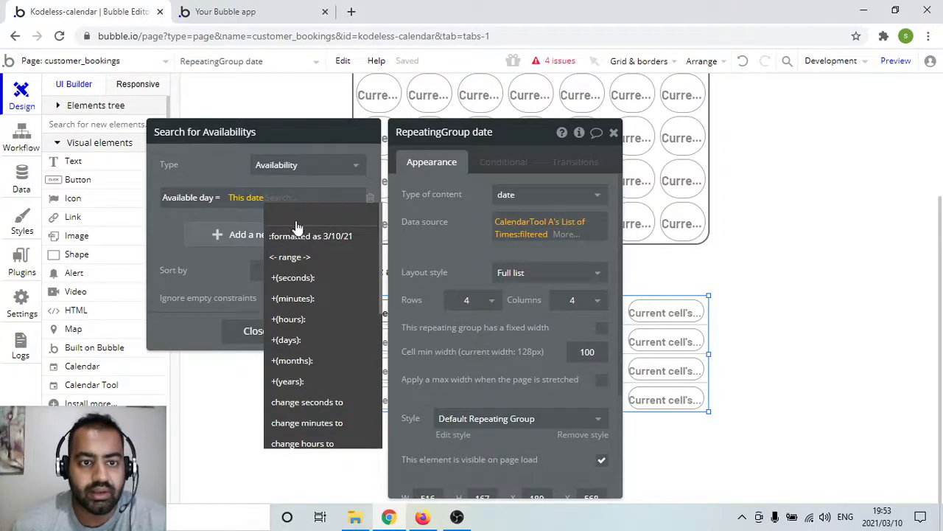
left_click(294, 237)
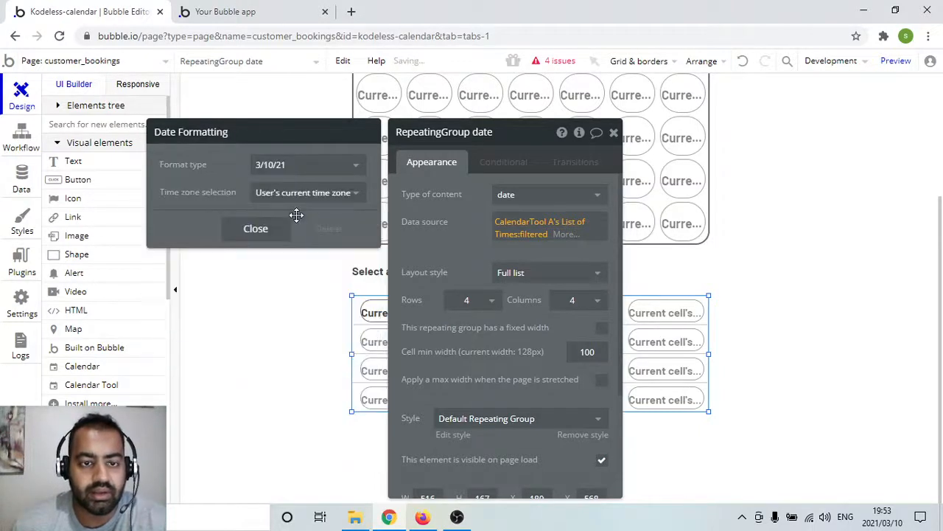
left_click(353, 168)
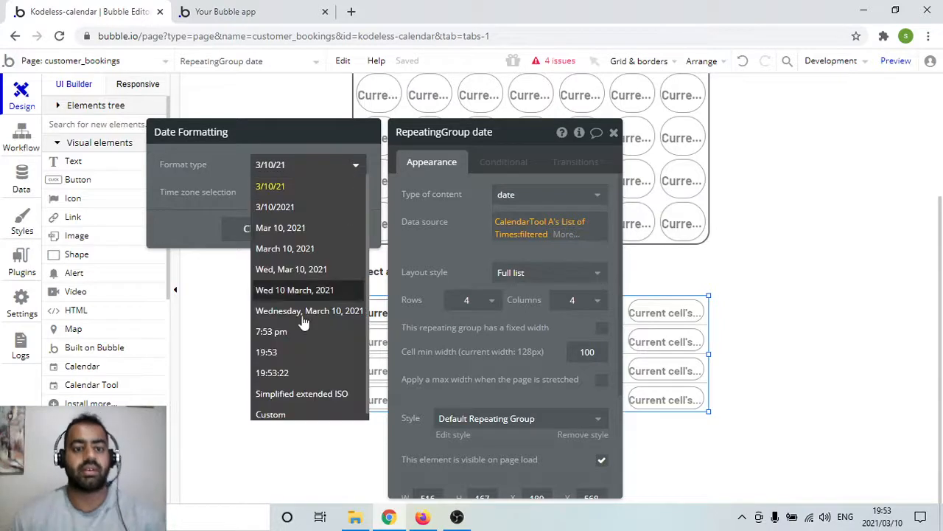
left_click(290, 415)
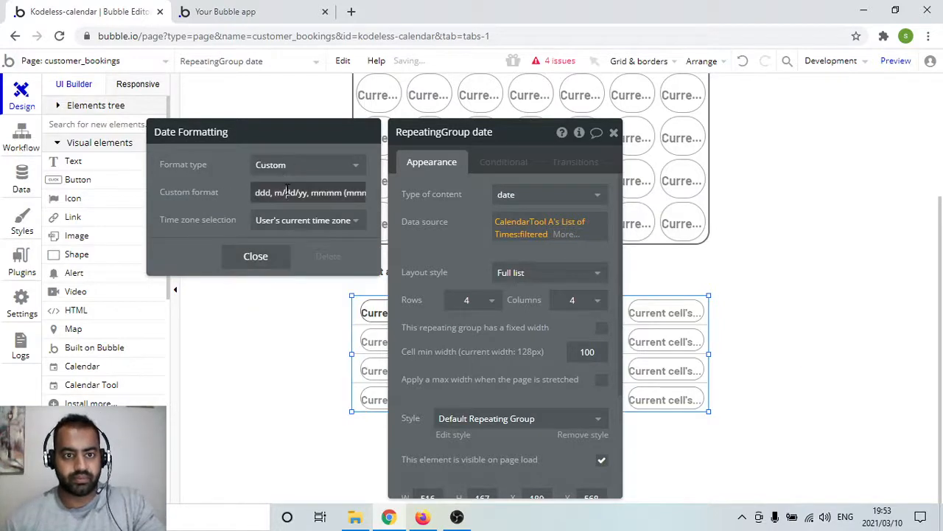
triple_click(287, 189)
type("dddd")
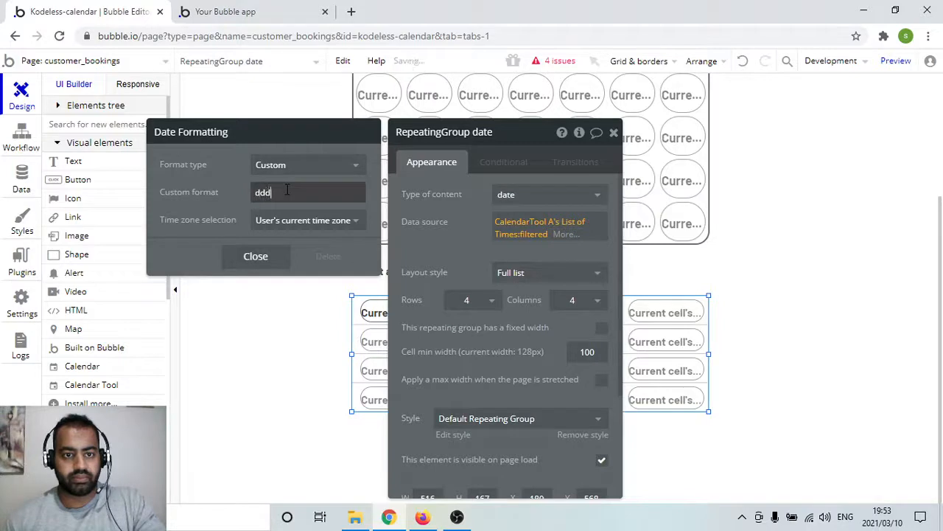
left_click(269, 259)
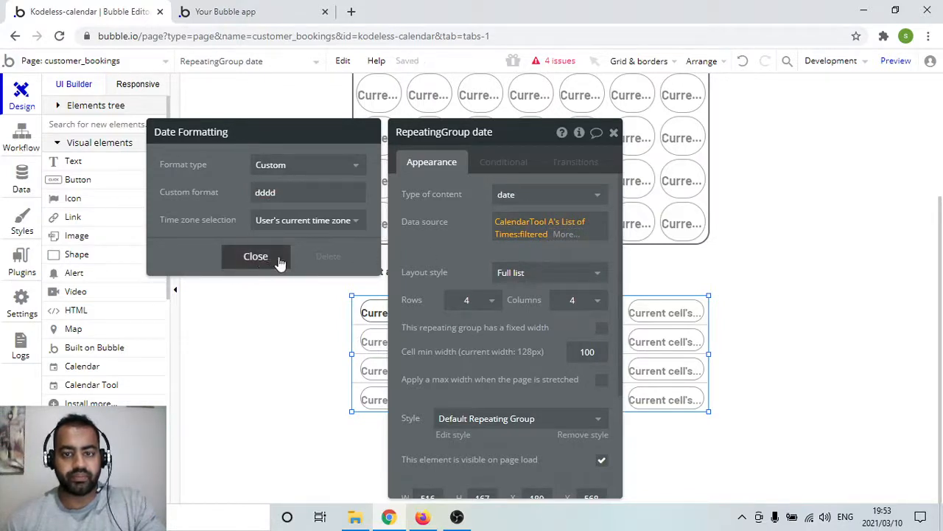
Complete the second list filter constraint with the Availability search's first item's End time converted to number.
left_click(527, 238)
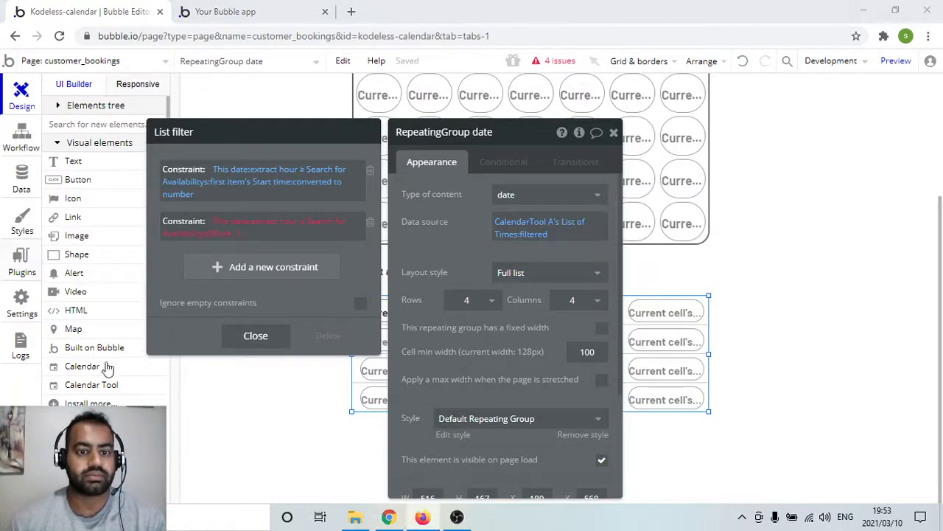
left_click(226, 233)
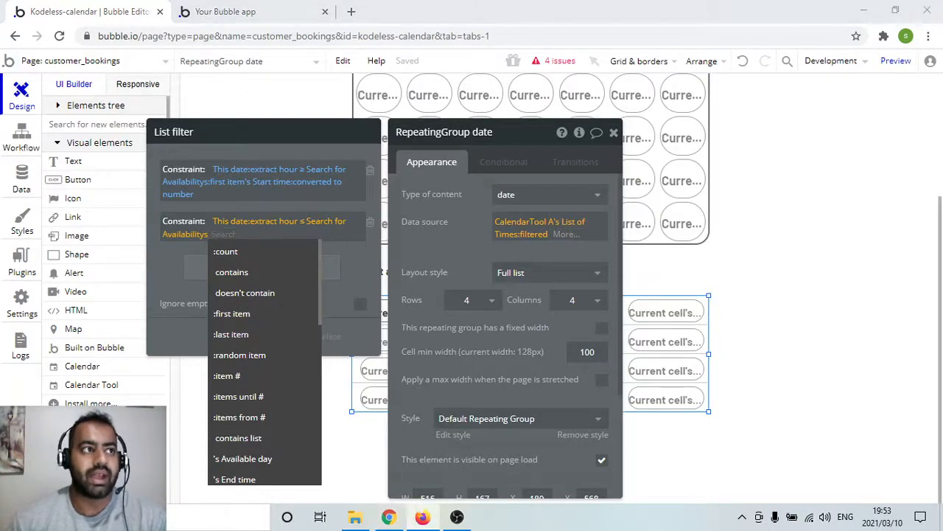
left_click(237, 317)
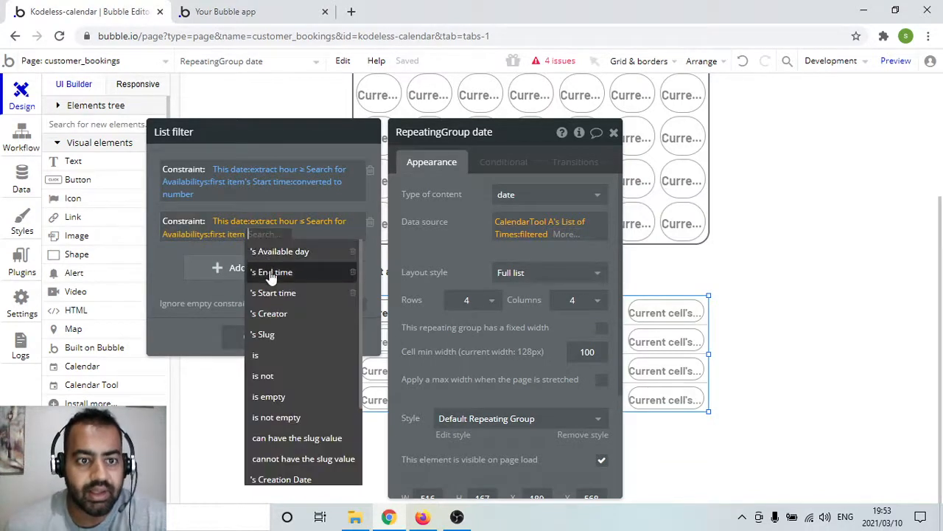
left_click(271, 274)
left_click(298, 234)
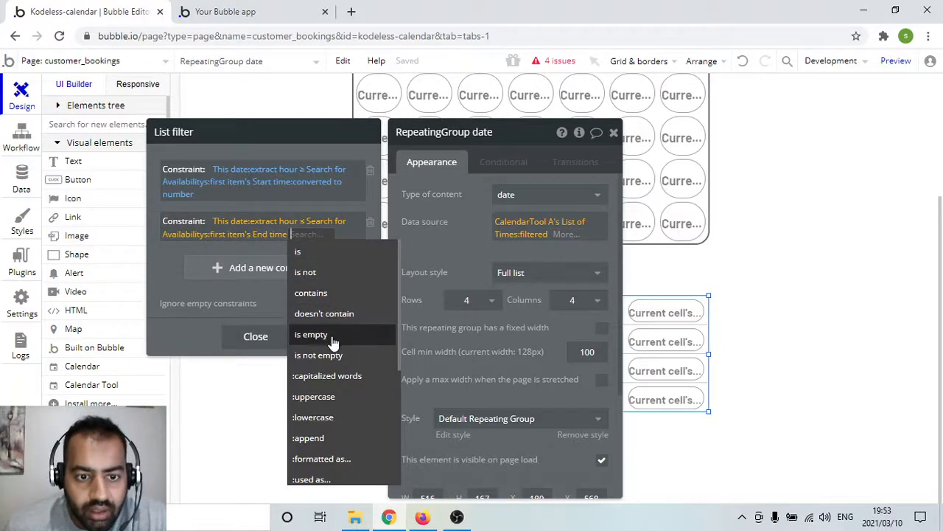
scroll(332, 346, "down", 3)
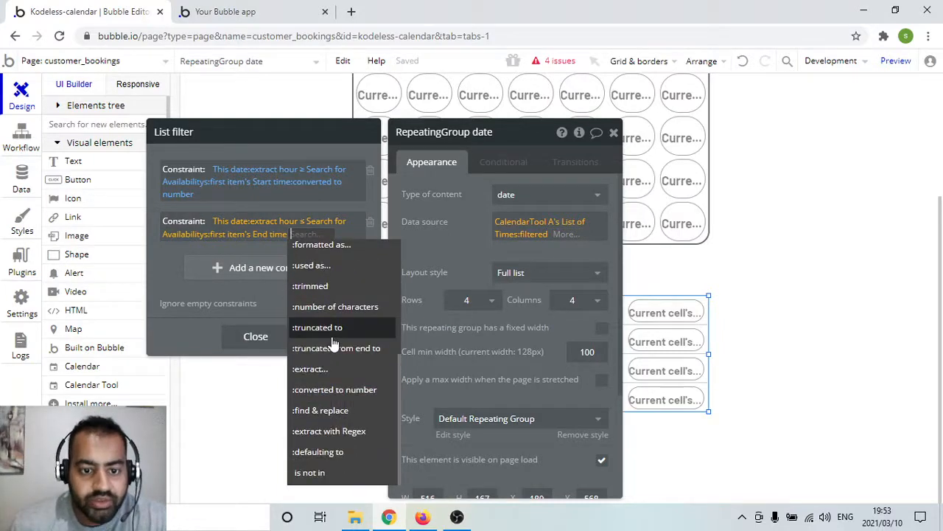
left_click(341, 397)
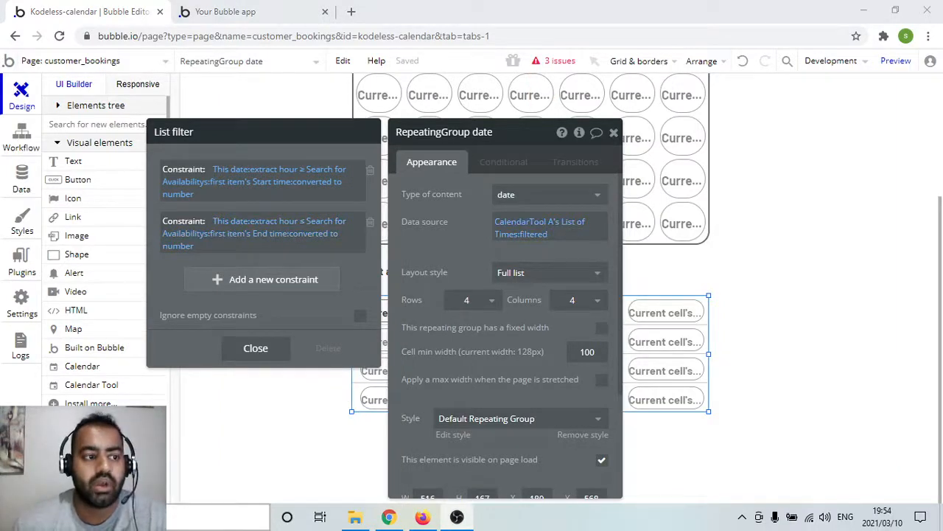
Add a third constraint to the time slots' list filter, starting with This date.
left_click(264, 286)
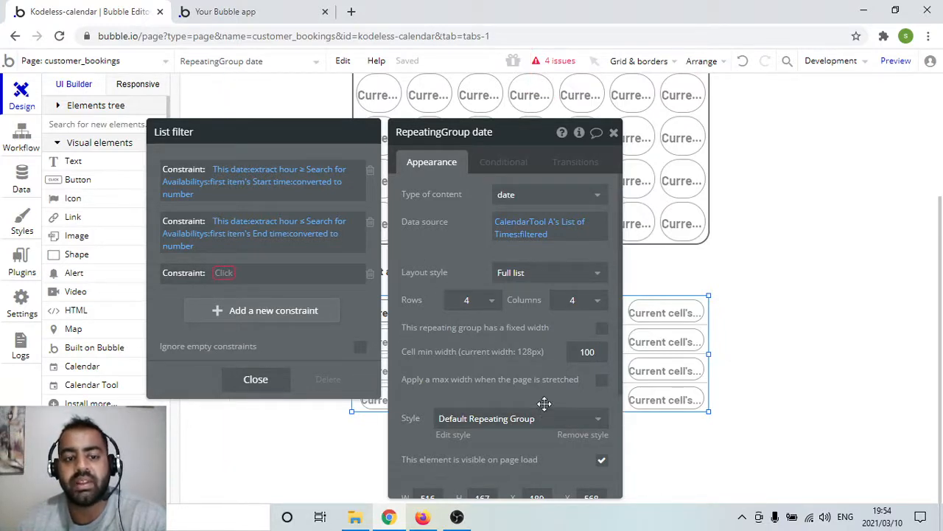
left_click(223, 273)
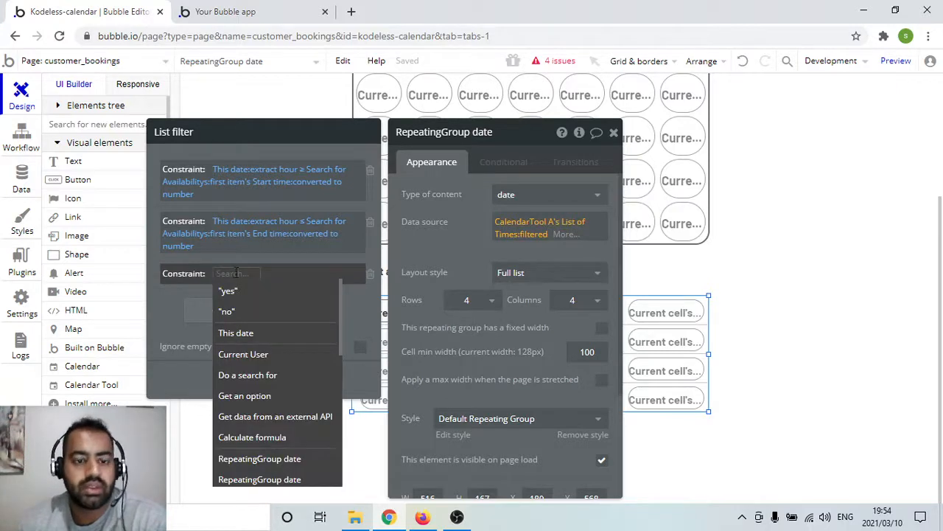
left_click(247, 332)
left_click(259, 273)
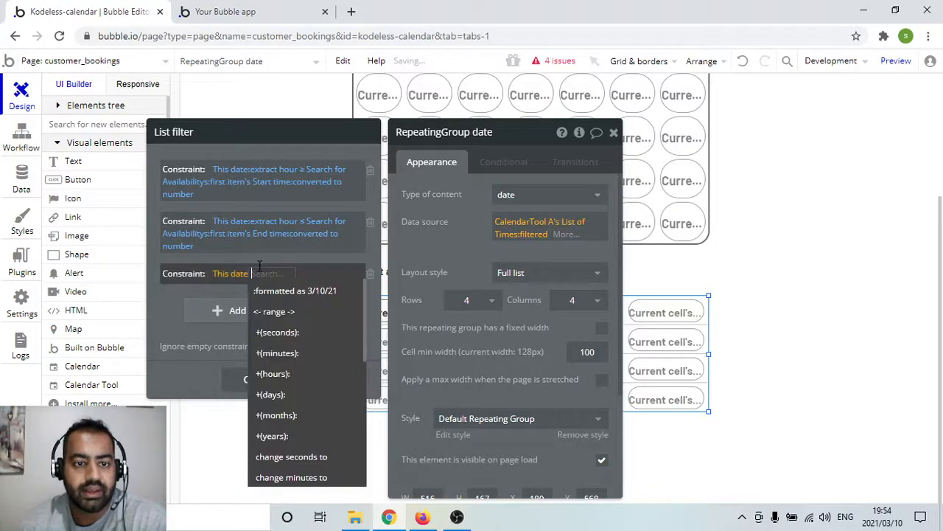
left_click(266, 274)
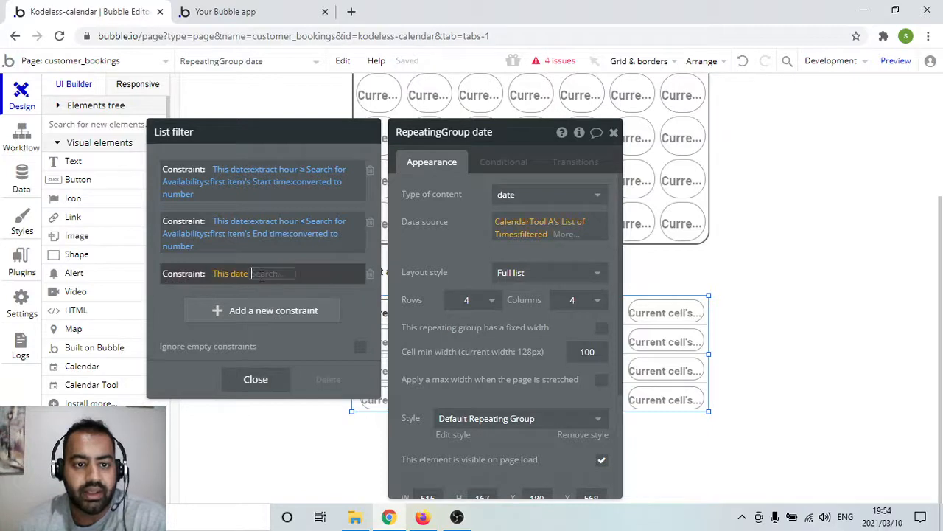
Continue the third list filter constraint with the > operator after This date.
scroll(280, 320, "down", 3)
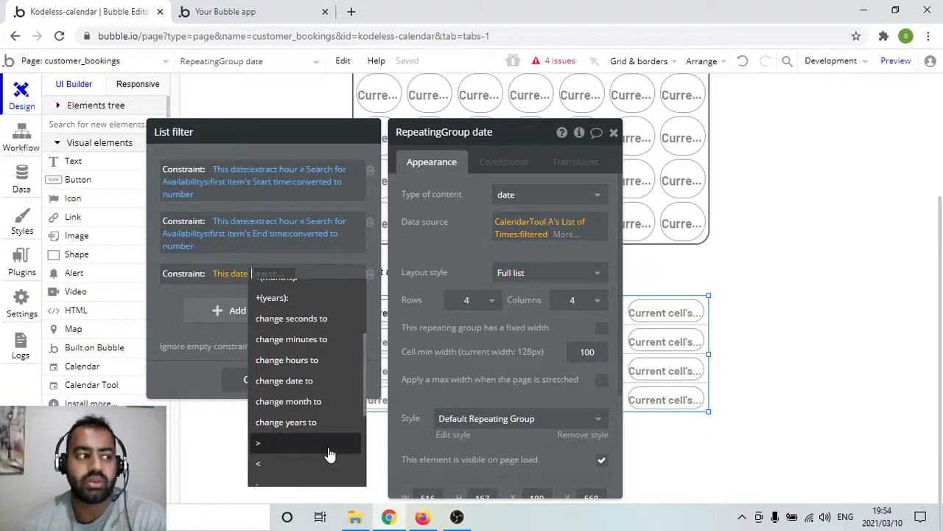
scroll(331, 451, "down", 1)
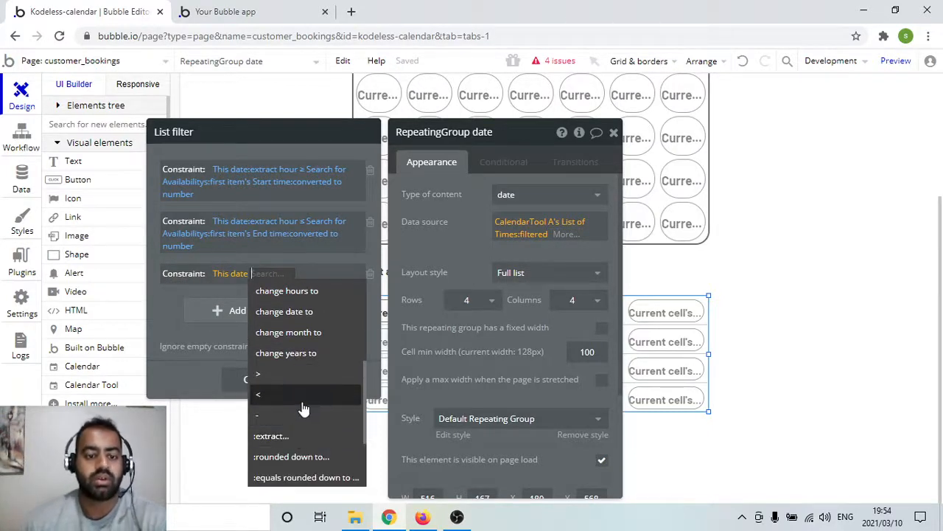
scroll(304, 409, "down", 1)
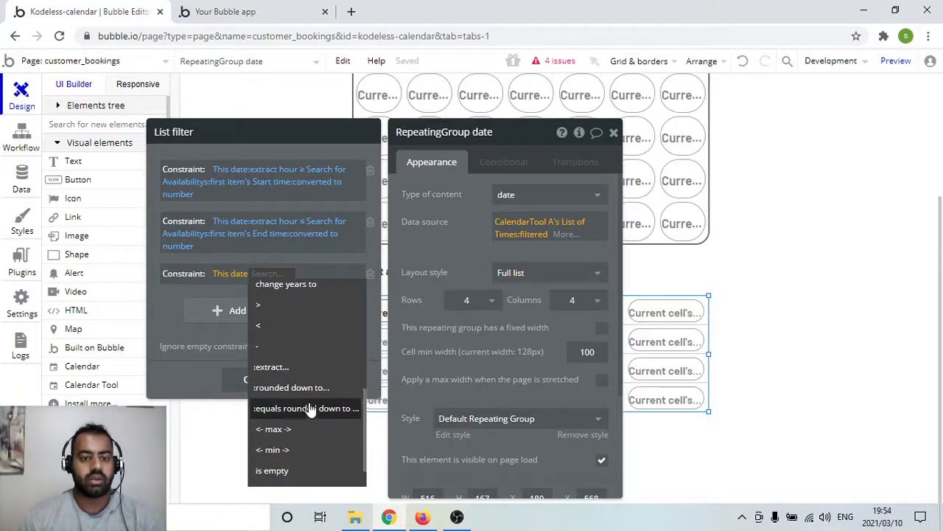
scroll(307, 339, "down", 1)
scroll(309, 362, "up", 1)
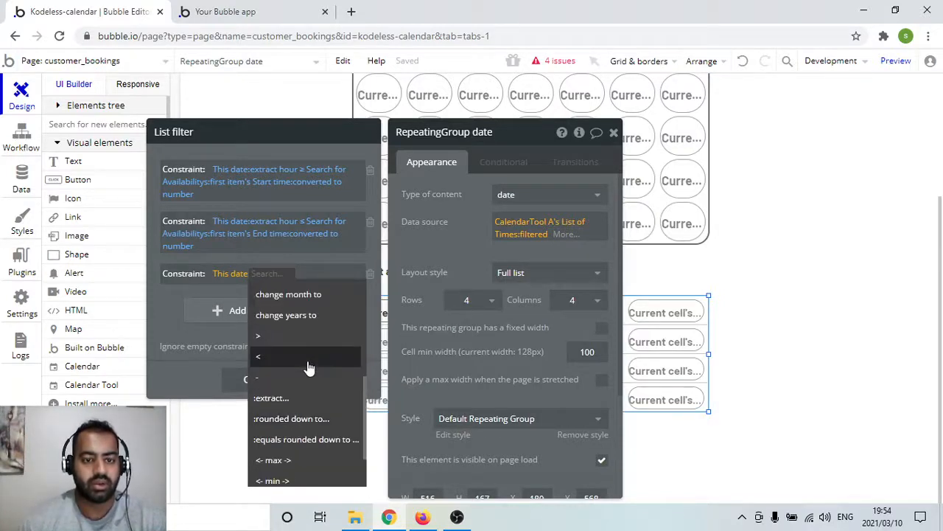
scroll(310, 369, "up", 4)
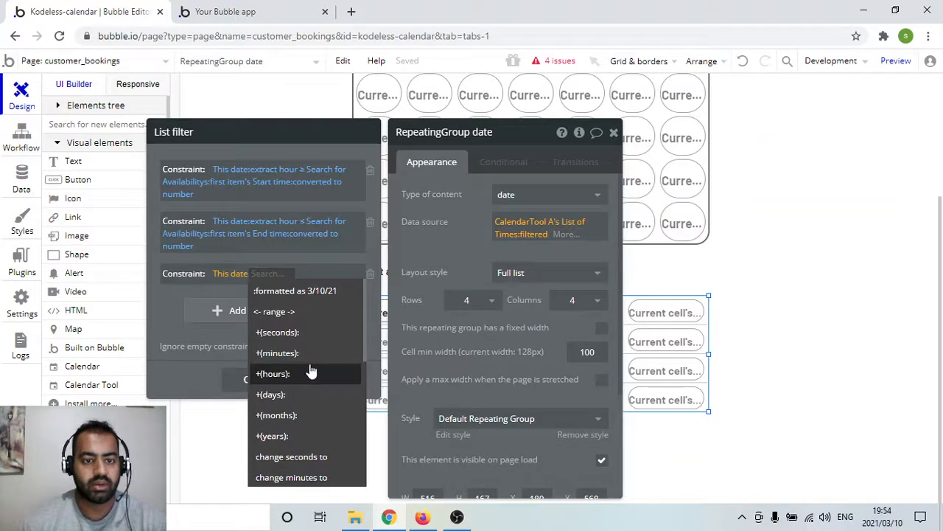
scroll(312, 391, "down", 5)
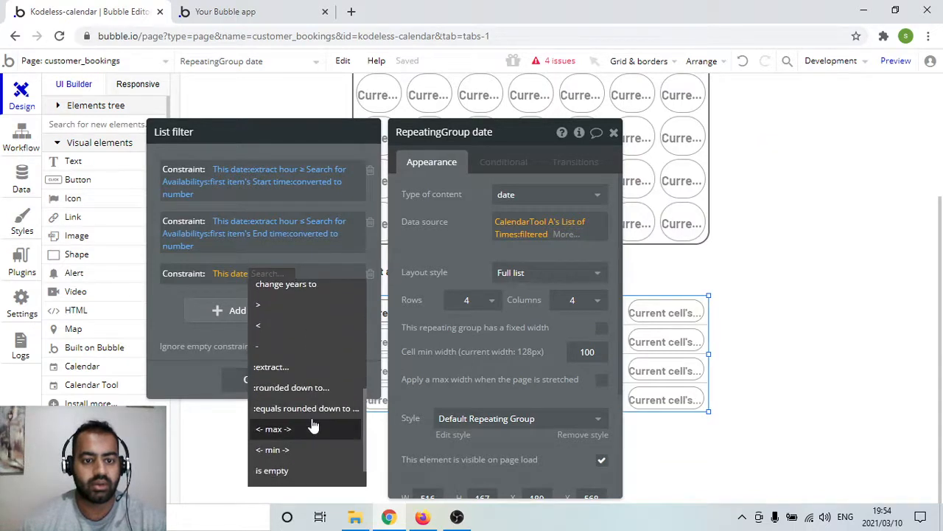
scroll(313, 406, "down", 1)
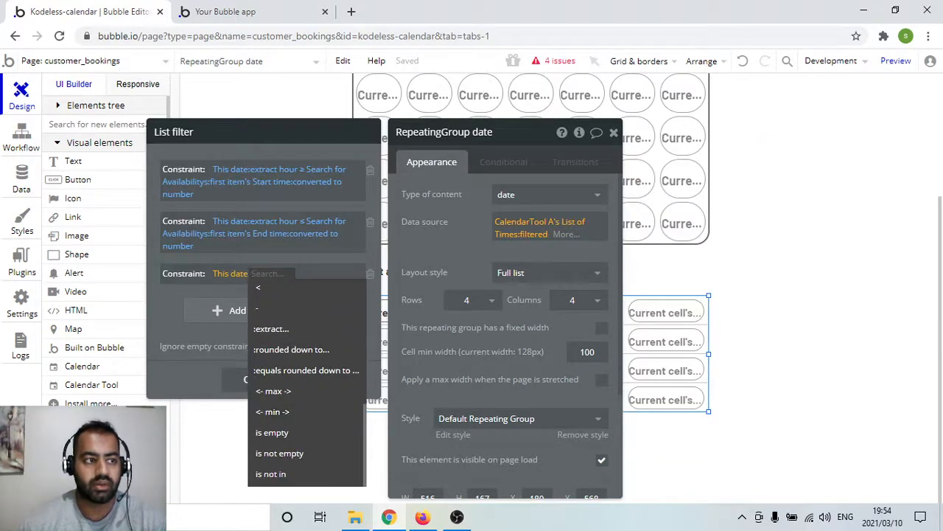
left_click(457, 517)
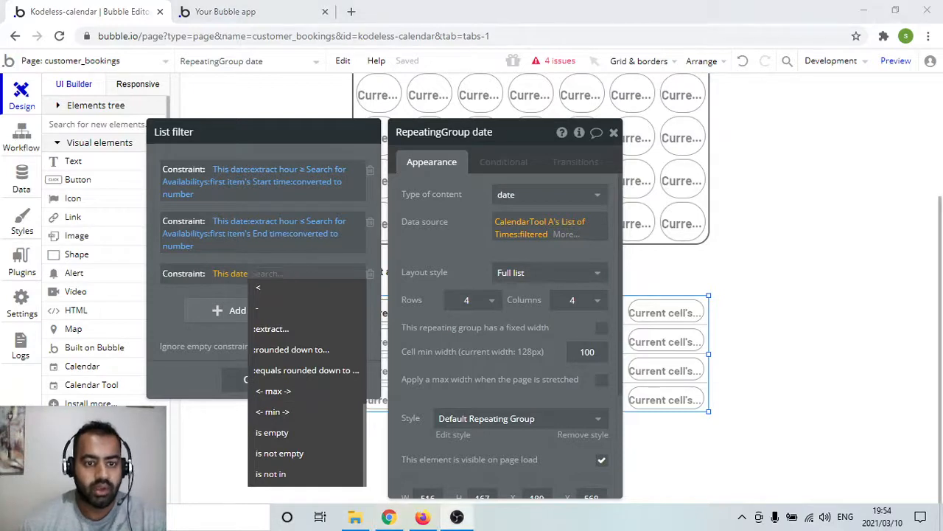
scroll(295, 351, "up", 2)
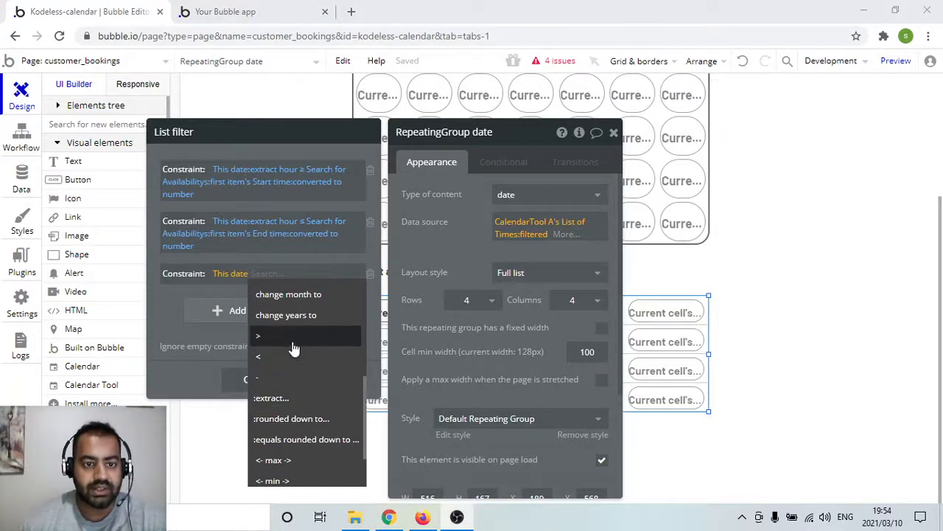
left_click(294, 347)
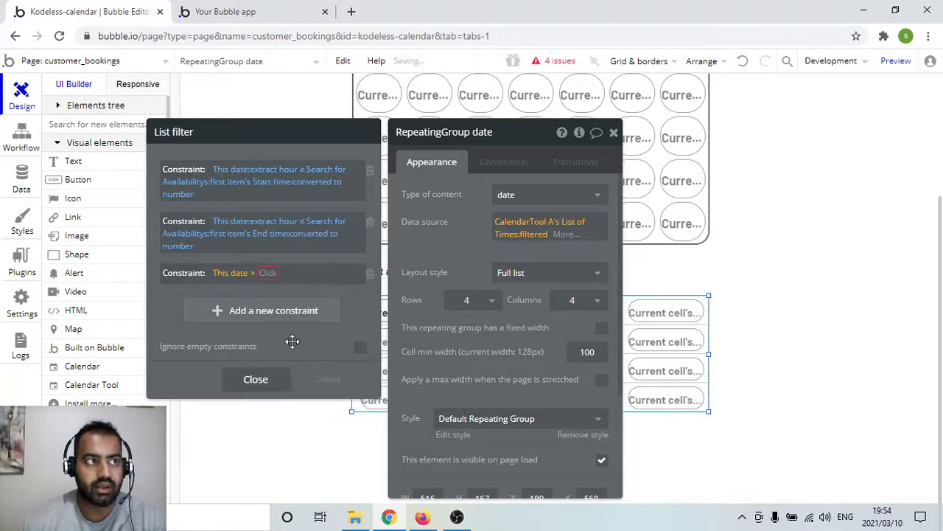
Complete the third list filter constraint by comparing This date with Current date/time.
left_click(270, 274)
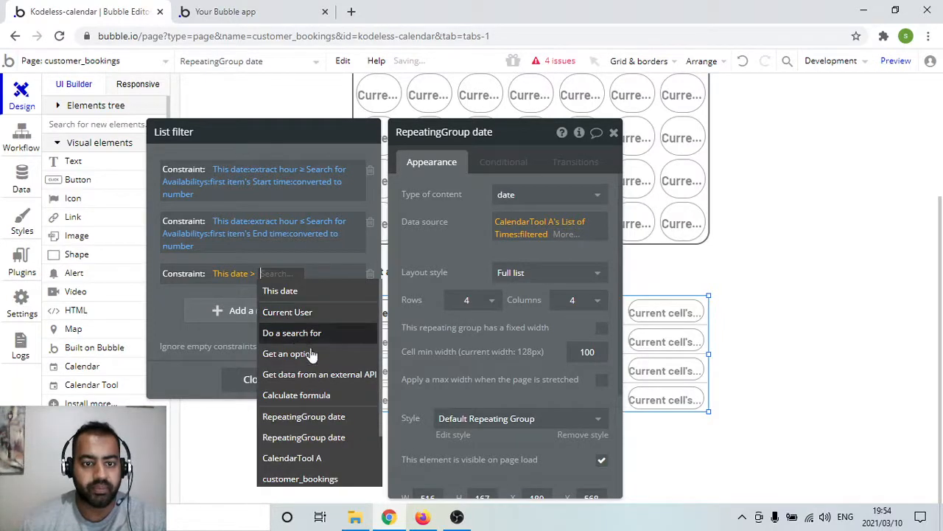
scroll(324, 461, "down", 2)
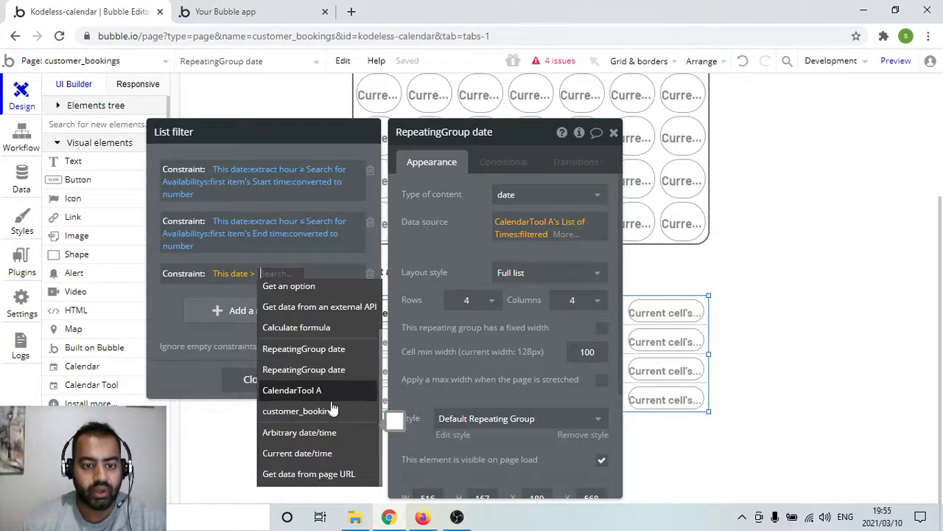
left_click(322, 452)
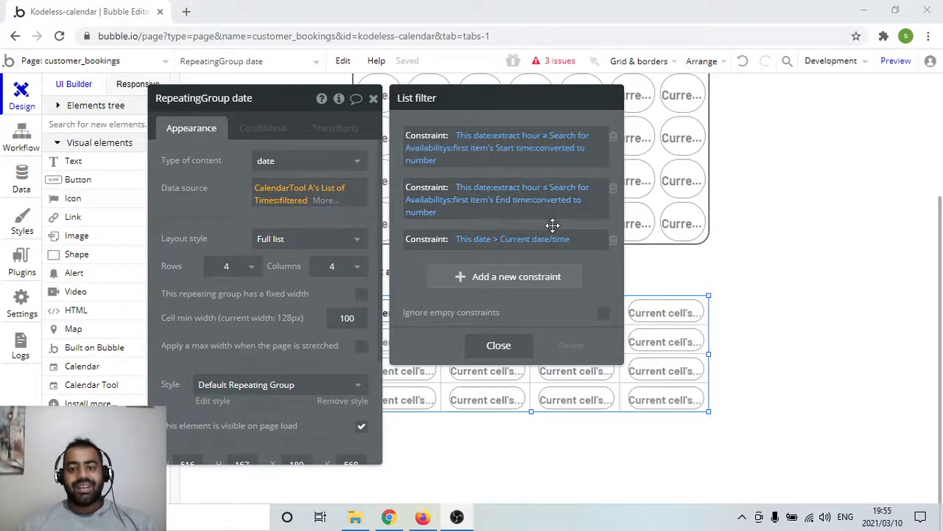
left_click_drag(553, 224, 428, 241)
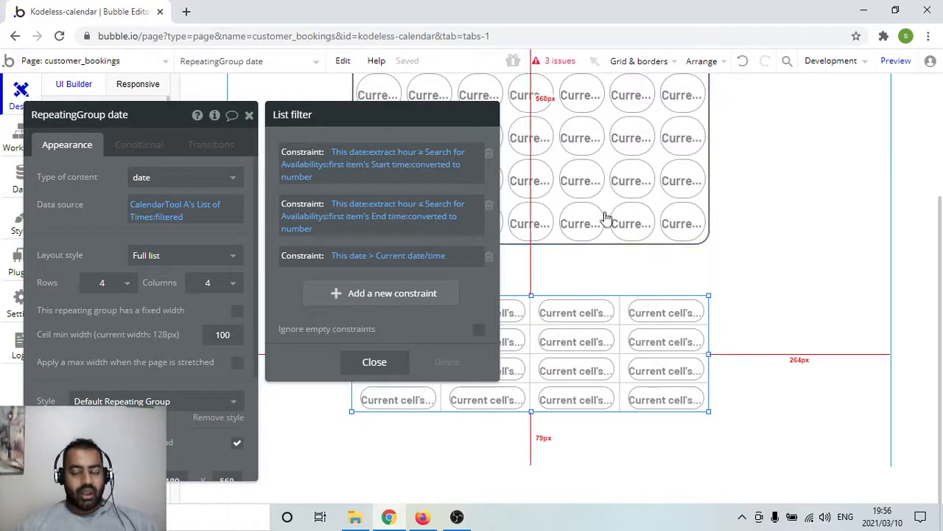
Preview the customer_bookings page and examine its March calendar and the Select a Time area.
left_click(899, 62)
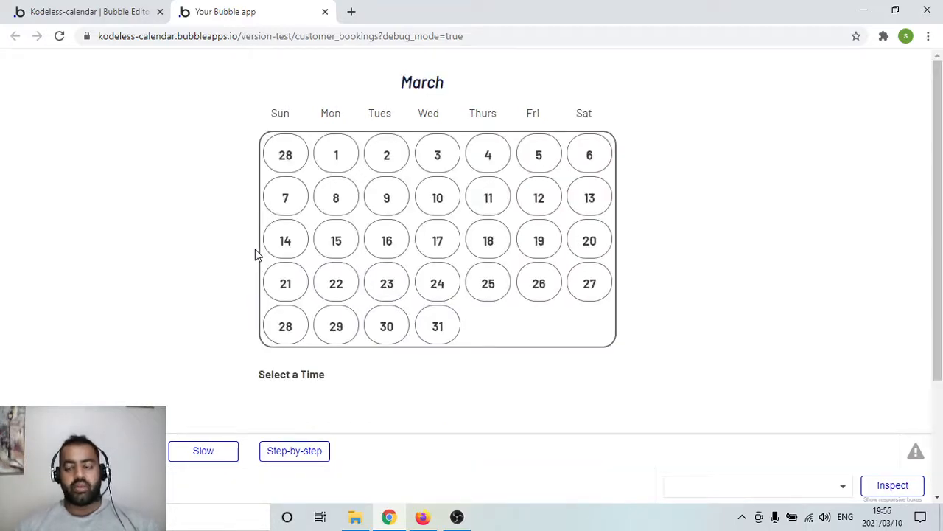
scroll(725, 221, "down", 1)
scroll(724, 221, "up", 1)
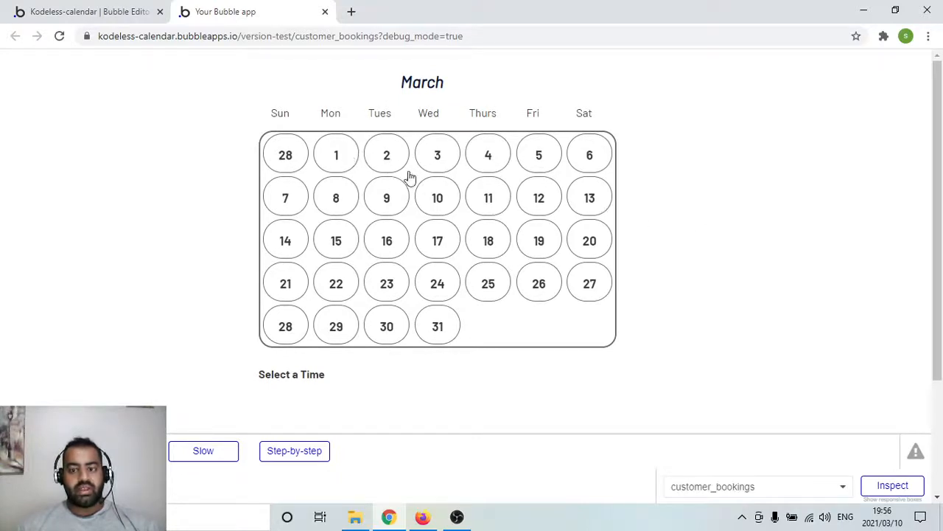
scroll(703, 215, "down", 2)
scroll(701, 215, "up", 1)
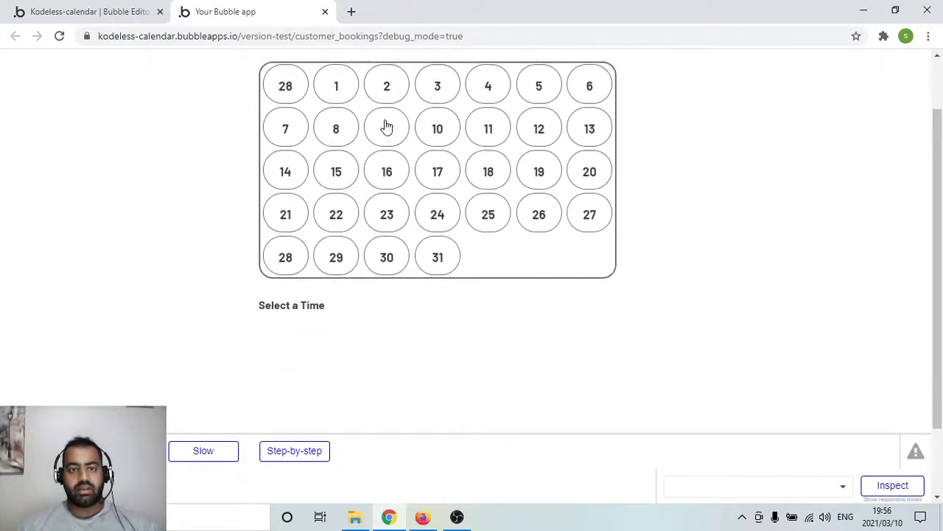
scroll(716, 165, "up", 1)
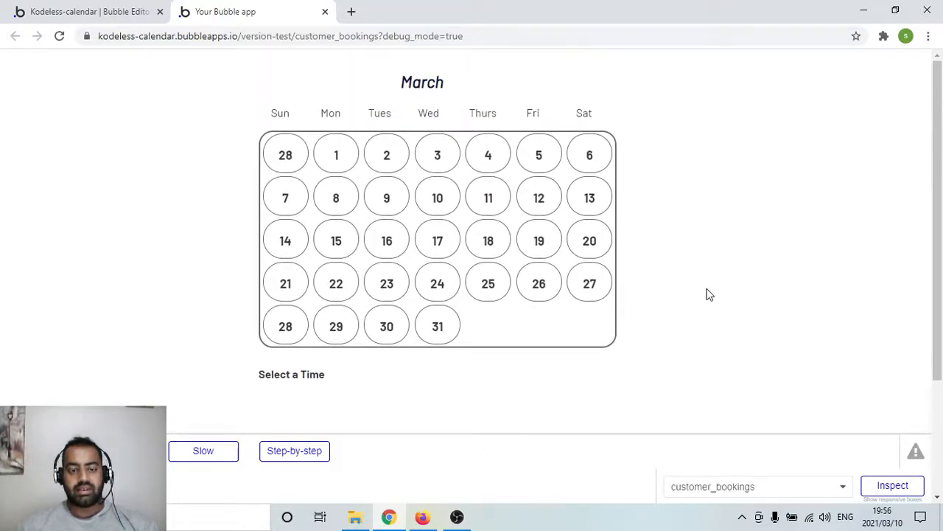
scroll(709, 294, "down", 2)
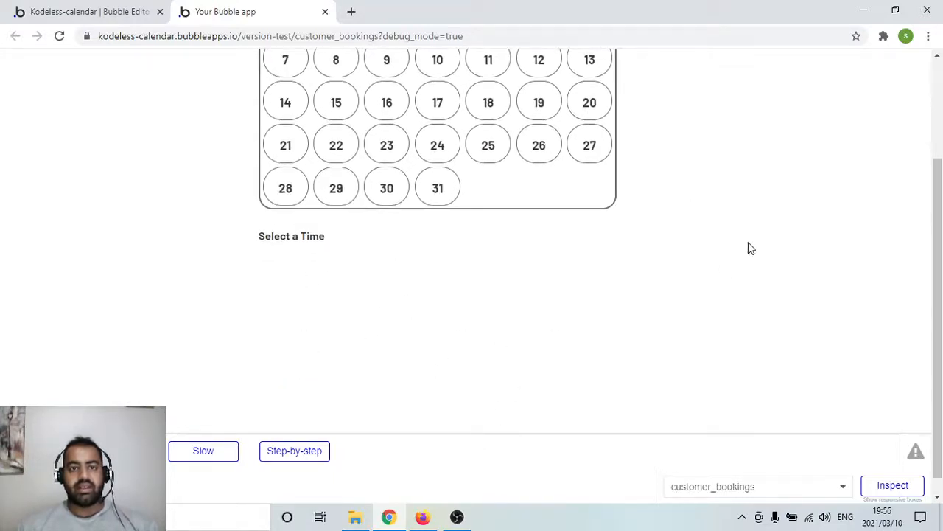
scroll(781, 254, "up", 1)
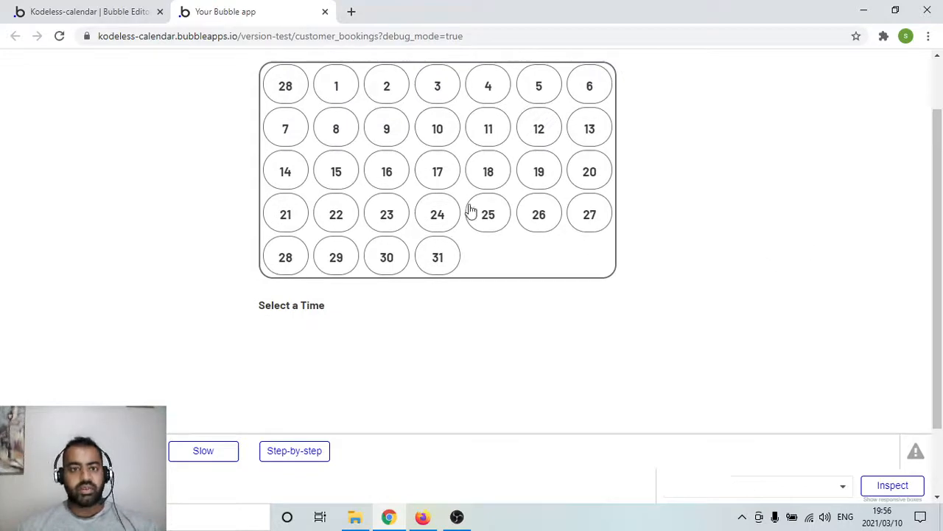
scroll(544, 254, "up", 1)
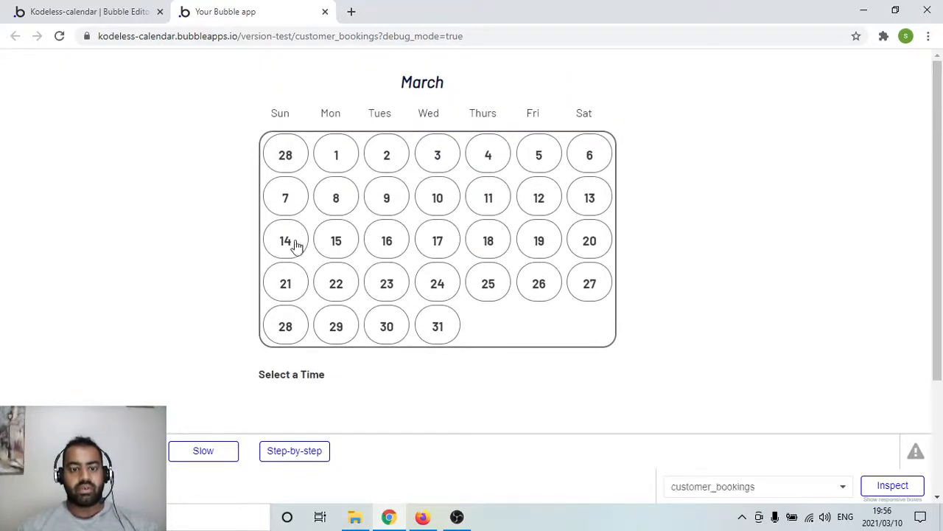
Select Saturday 20 and Sunday 14 March in the preview calendar and check the time slots offered for the weekend.
left_click(586, 245)
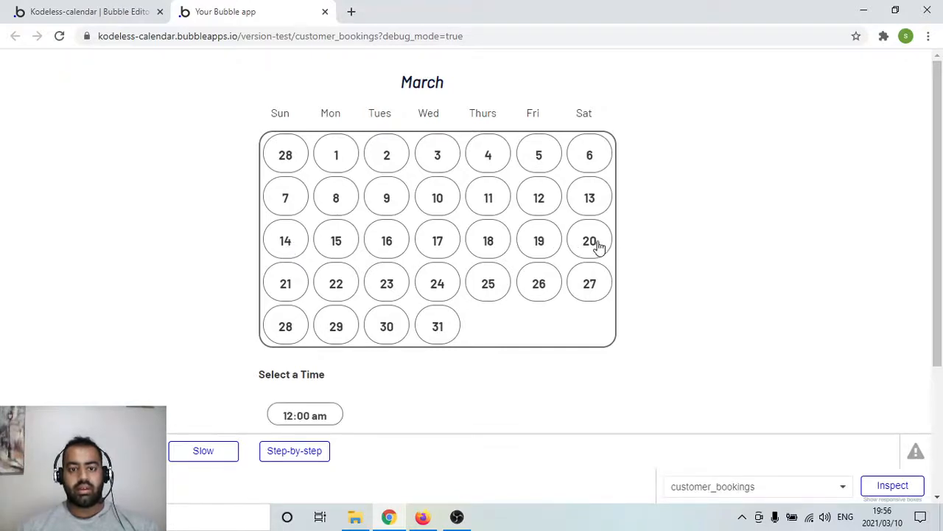
double_click(599, 247)
left_click(302, 245)
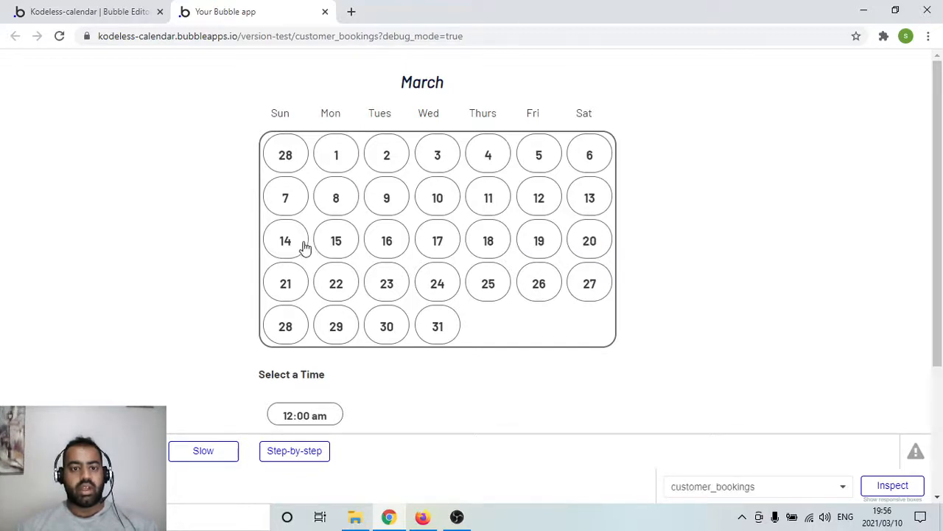
scroll(340, 383, "down", 1)
left_click_drag(330, 346, 270, 343)
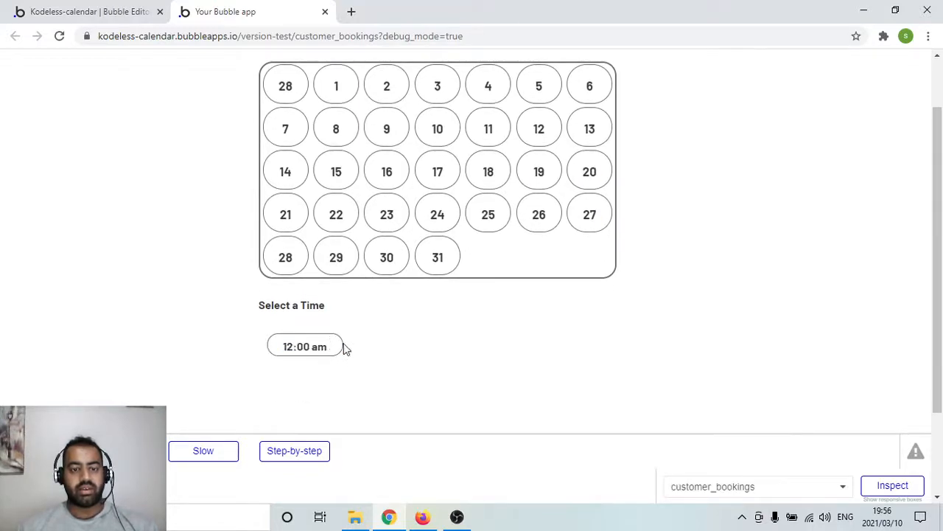
left_click_drag(346, 347, 274, 347)
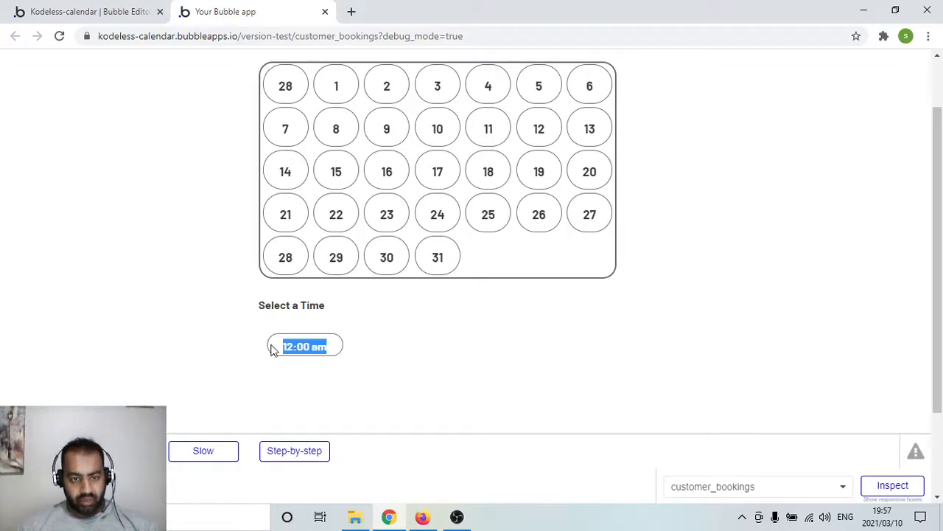
left_click(368, 348)
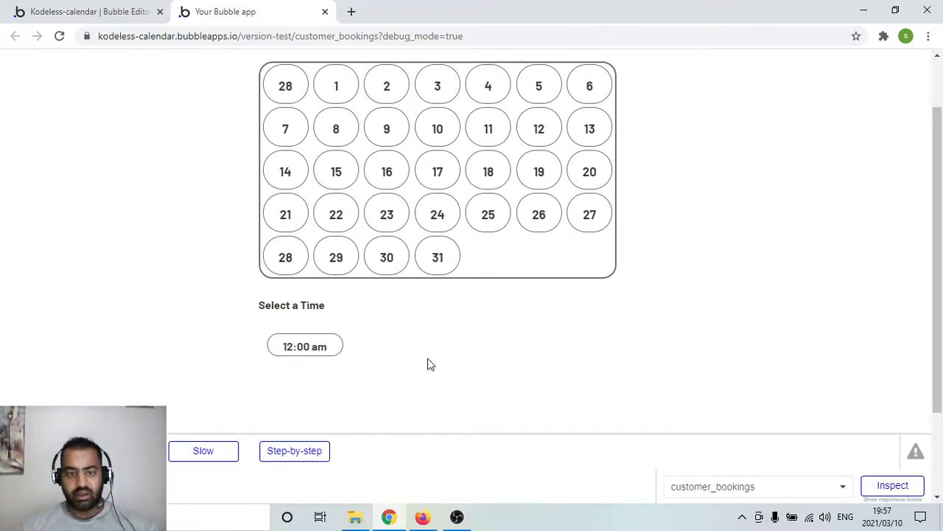
scroll(430, 364, "up", 1)
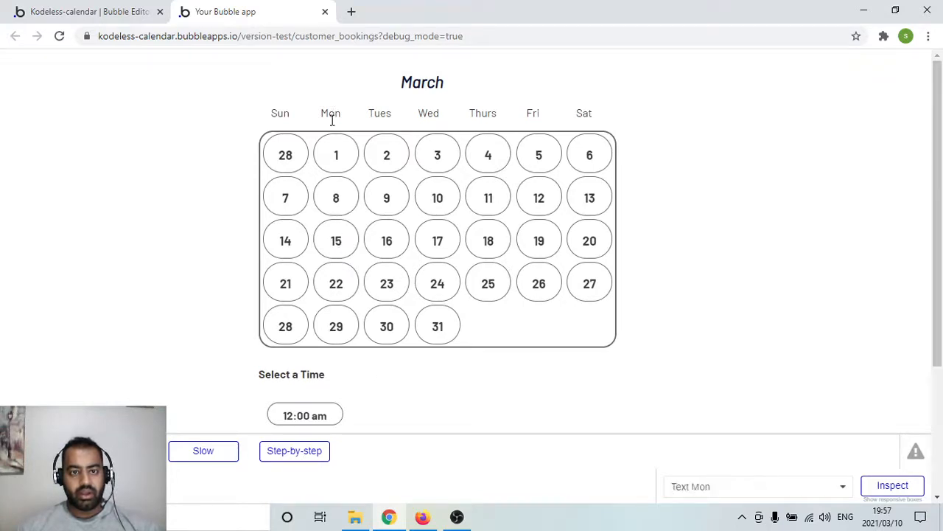
Select Monday 15 March in the preview calendar and check the time slots offered for that weekday.
left_click(344, 246)
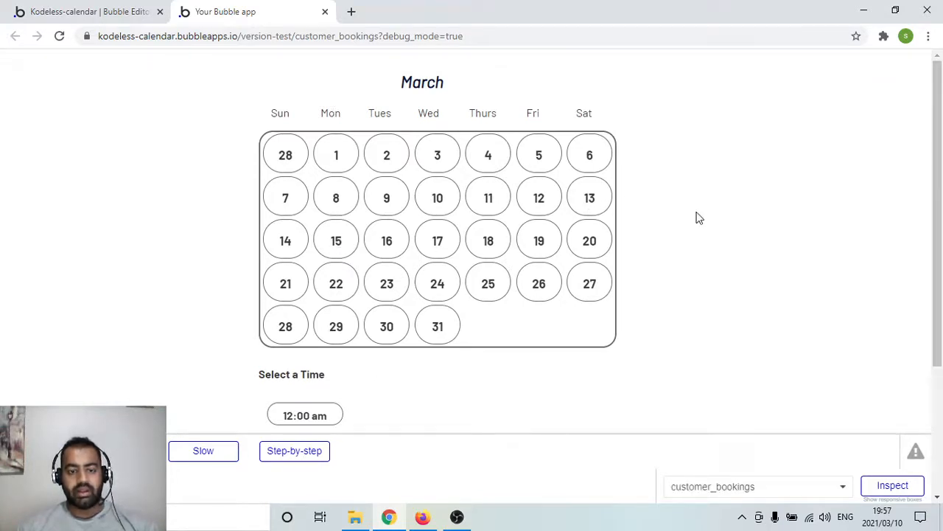
scroll(700, 217, "down", 2)
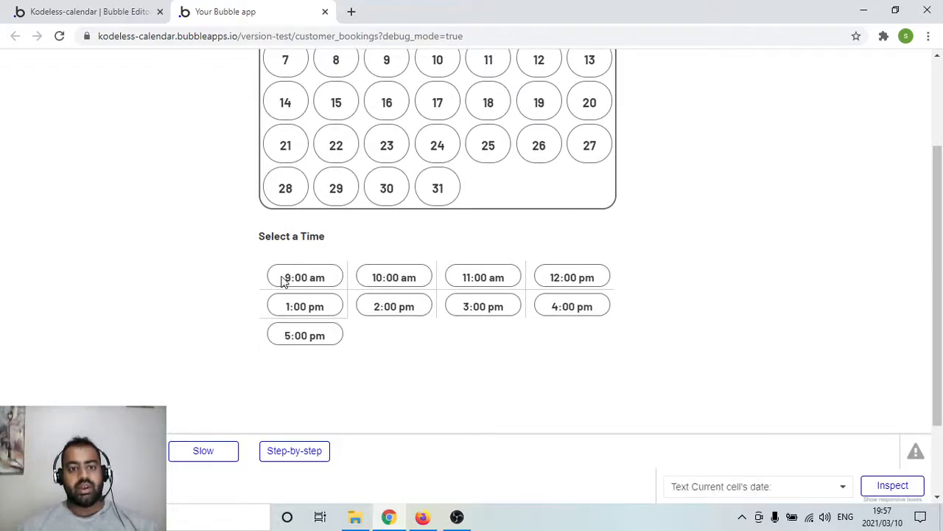
left_click_drag(280, 282, 411, 368)
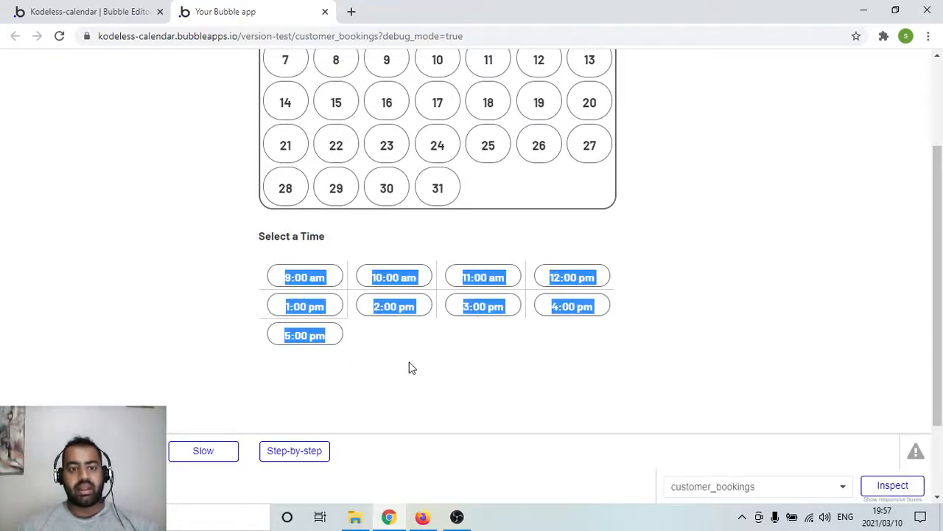
left_click(413, 367)
scroll(436, 320, "up", 1)
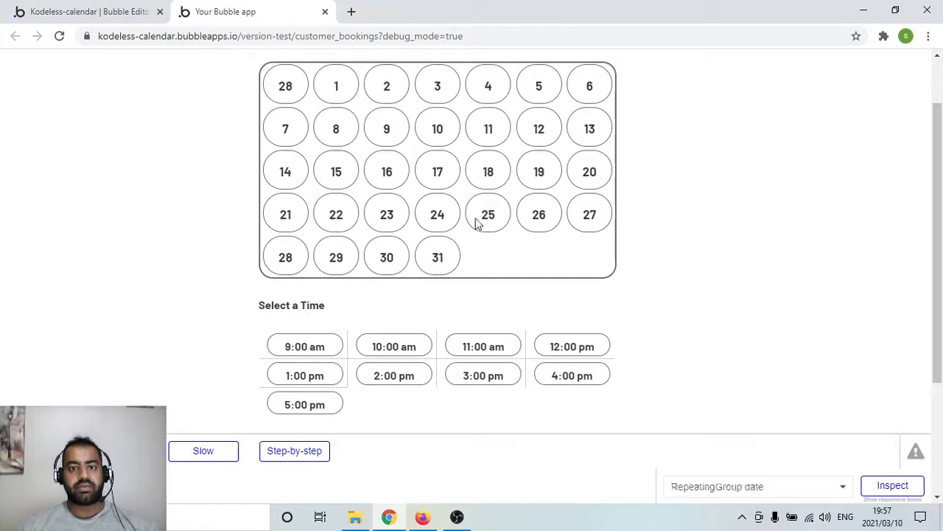
Select Friday 19 March in the preview calendar and check the first and last time slots offered for that day.
left_click(543, 171)
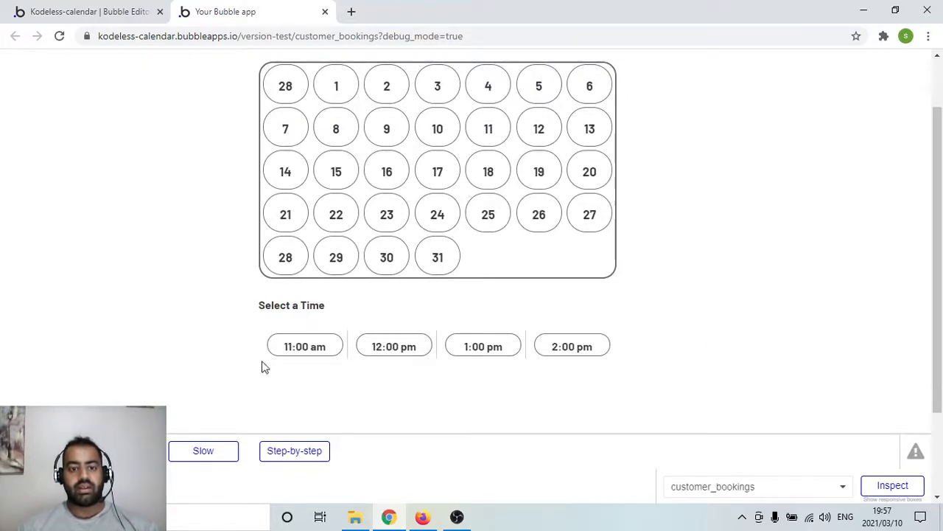
left_click_drag(281, 356, 331, 352)
left_click_drag(562, 348, 621, 361)
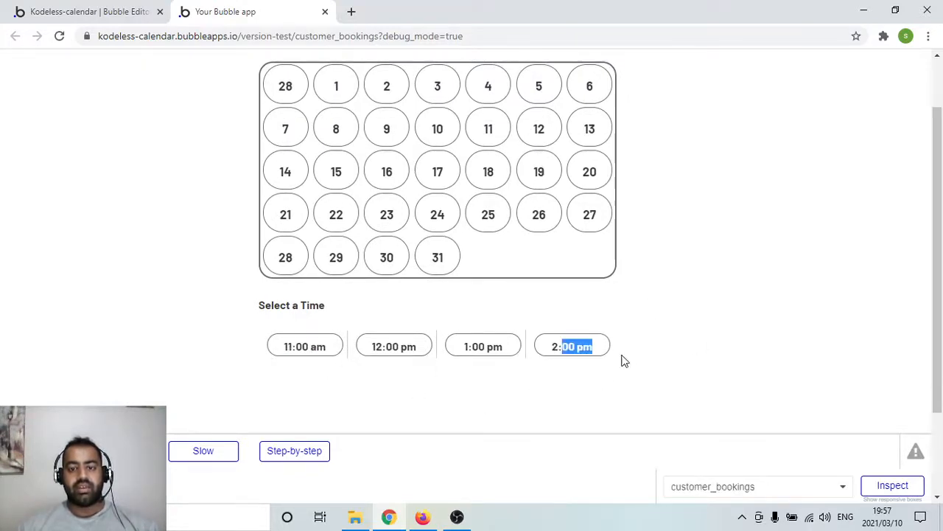
left_click(667, 344)
scroll(648, 353, "up", 1)
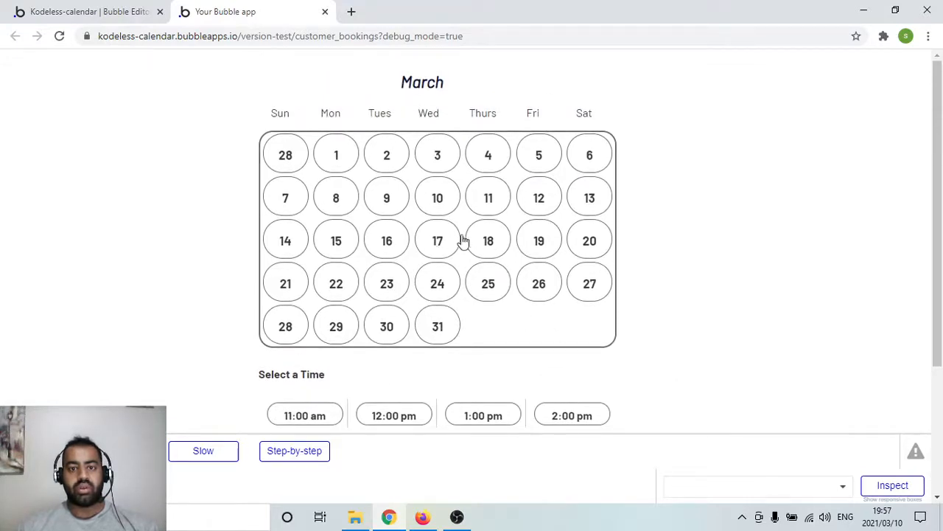
scroll(655, 312, "down", 1)
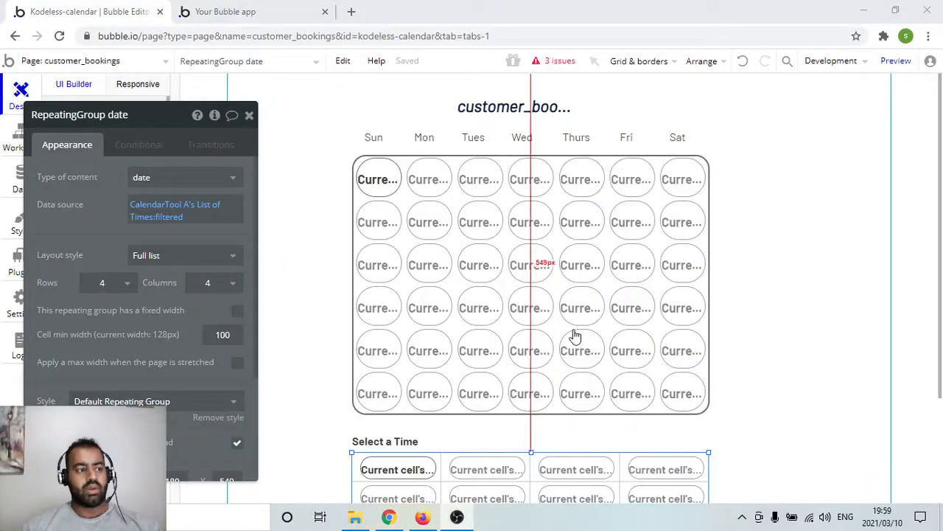
Add an Input element just below the time slots grid, about 194 px from the page's left edge and 734 px from its top.
scroll(772, 260, "down", 3)
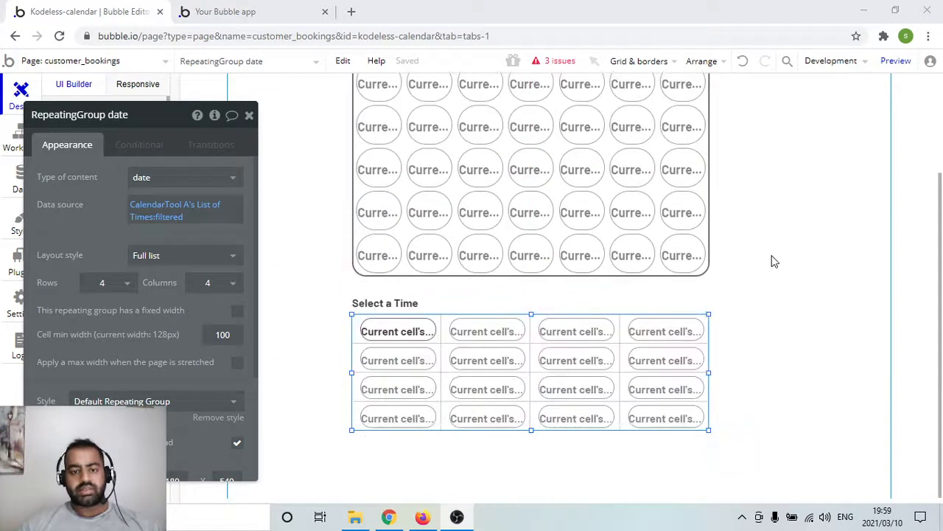
left_click(811, 375)
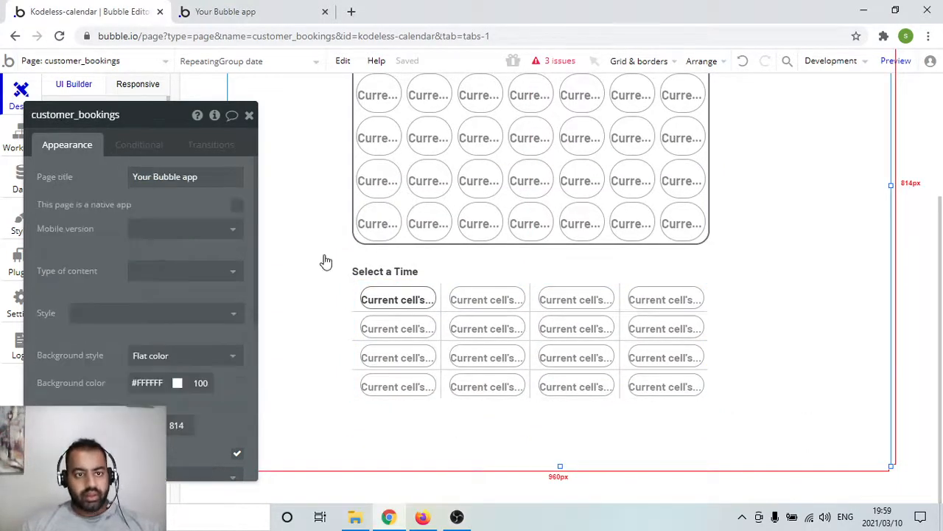
left_click(247, 115)
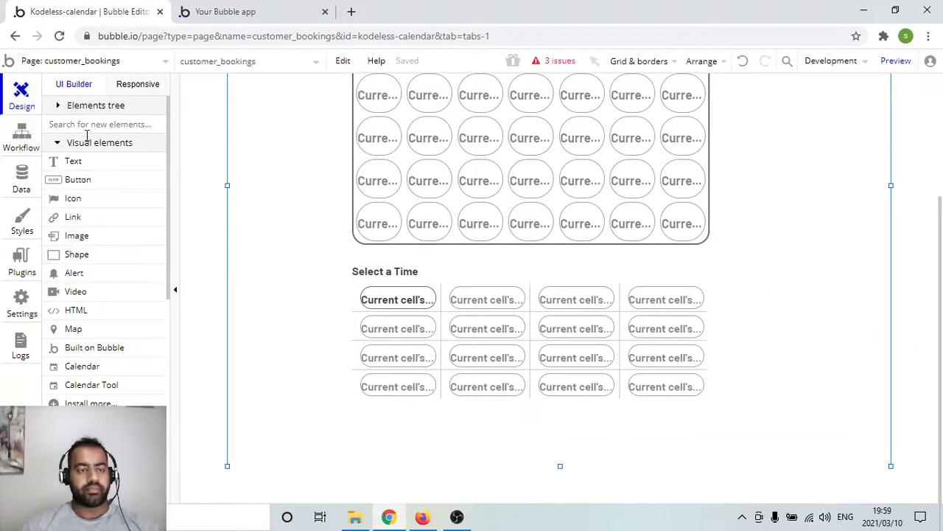
scroll(107, 302, "down", 5)
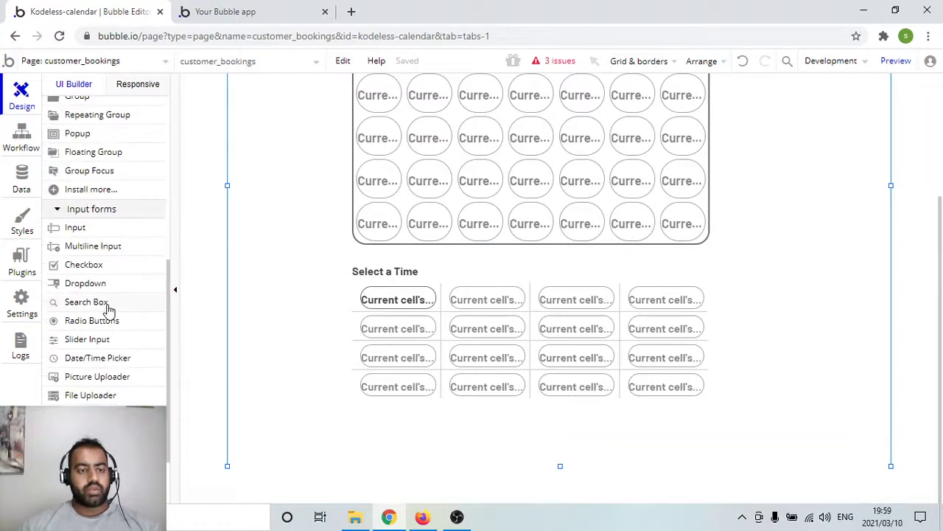
left_click(76, 159)
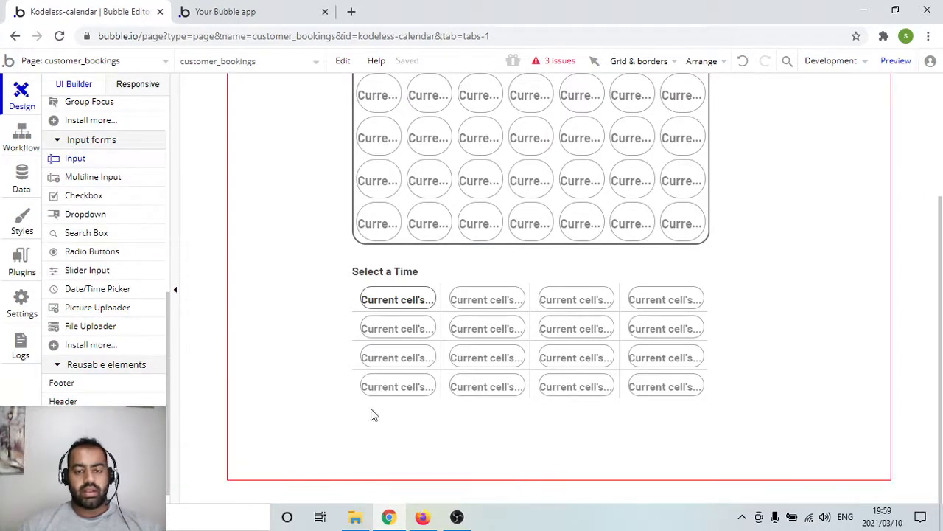
mouse_move(366, 419)
left_mouse_down()
mouse_move(592, 465)
mouse_move(705, 449)
left_mouse_up()
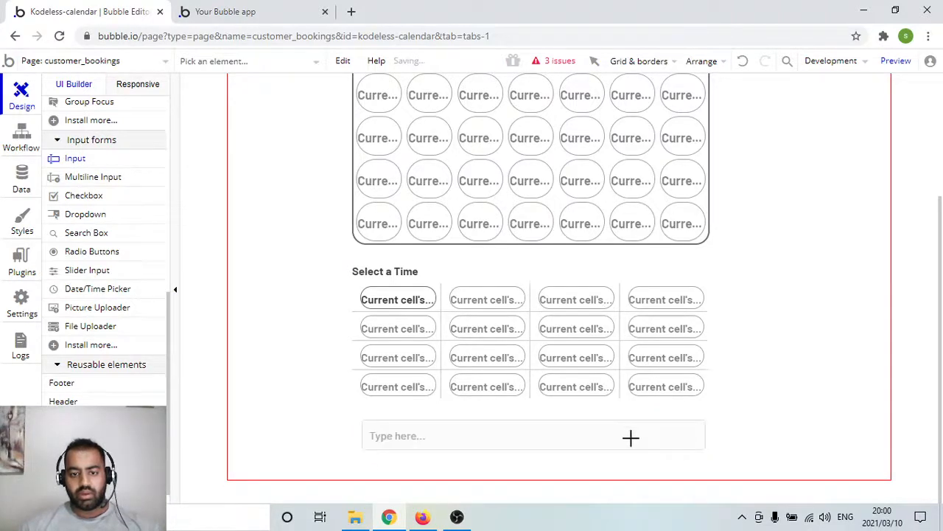
left_click(589, 435)
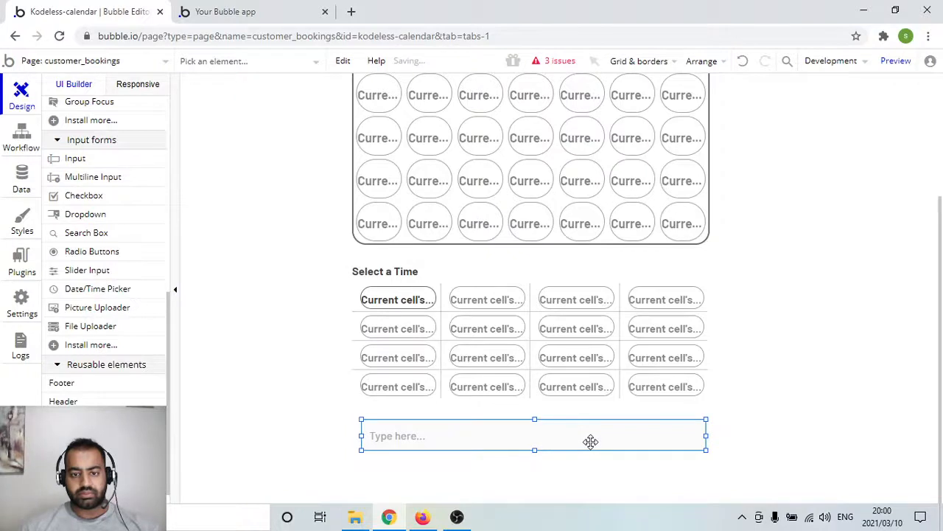
left_click_drag(590, 442, 589, 426)
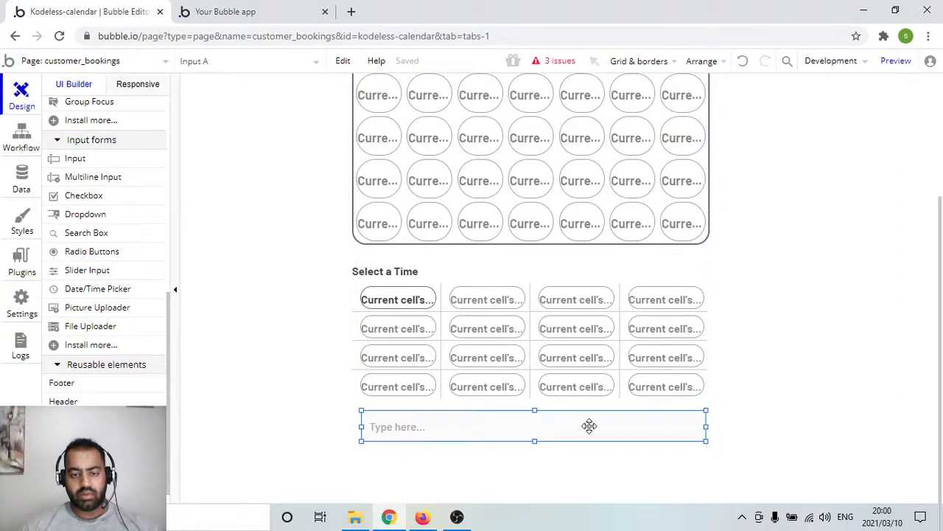
Set the new input's placeholder to "Full Name" and close its properties.
double_click(590, 425)
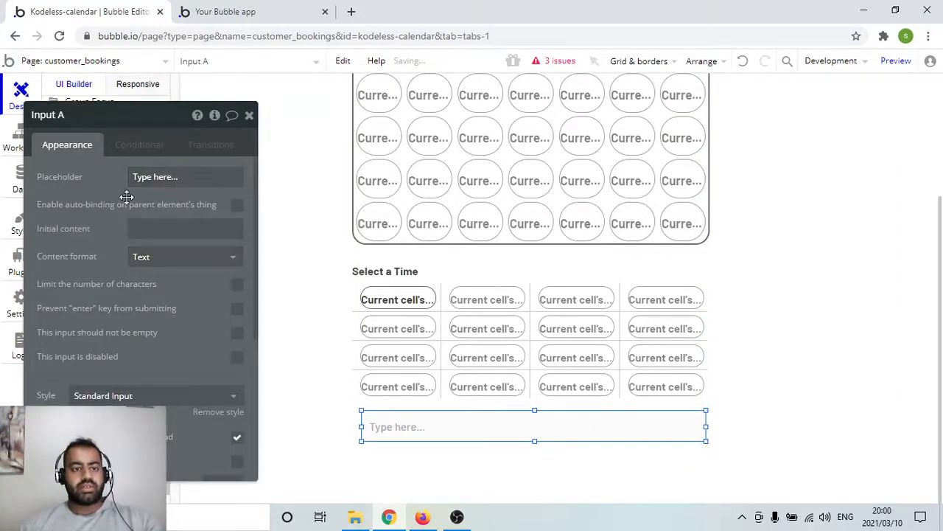
left_click(185, 177)
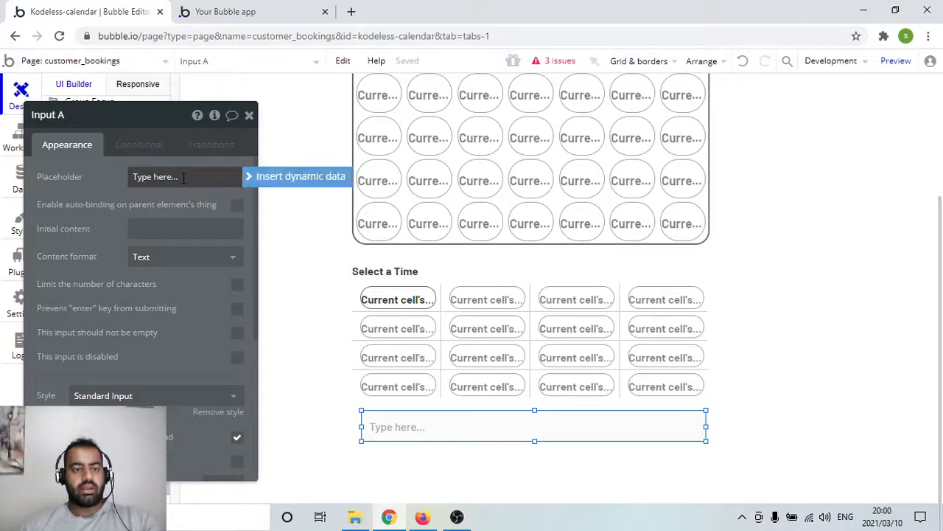
left_click_drag(185, 177, 133, 173)
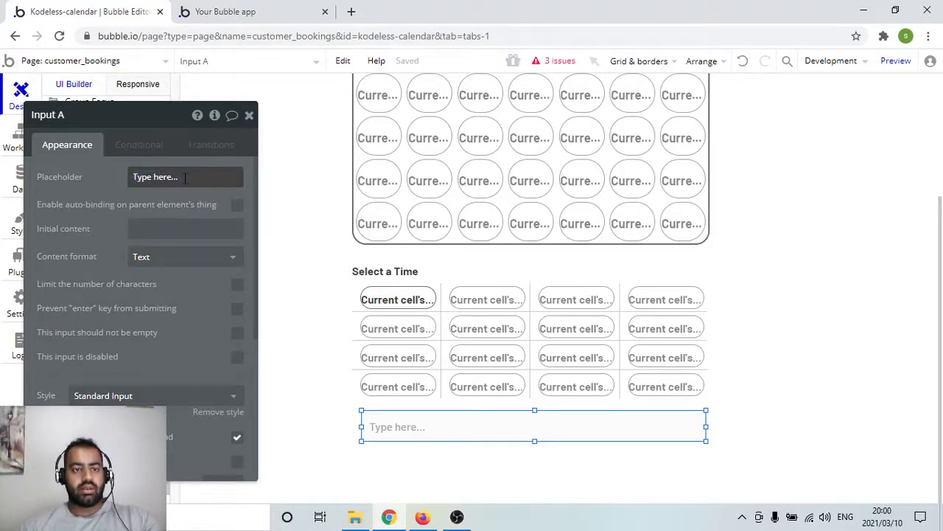
left_click(115, 176)
key("ctrl+a")
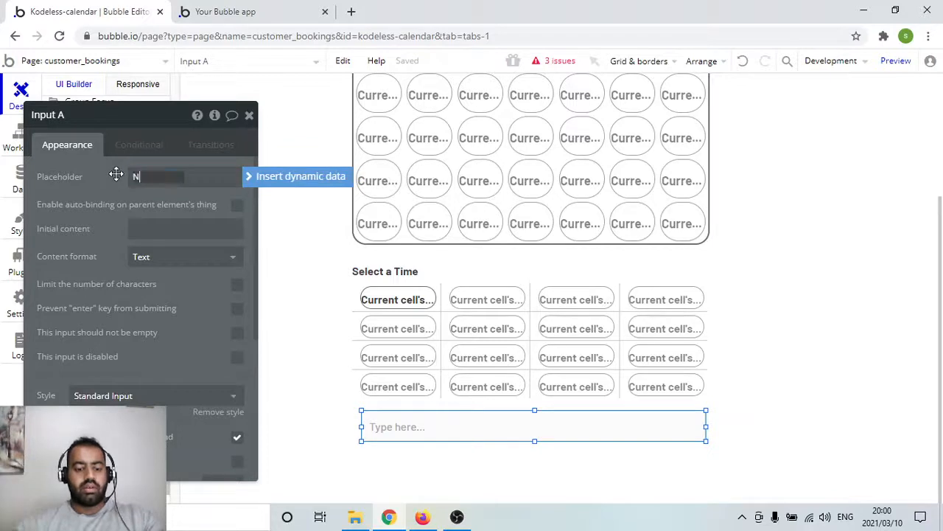
type("Name and")
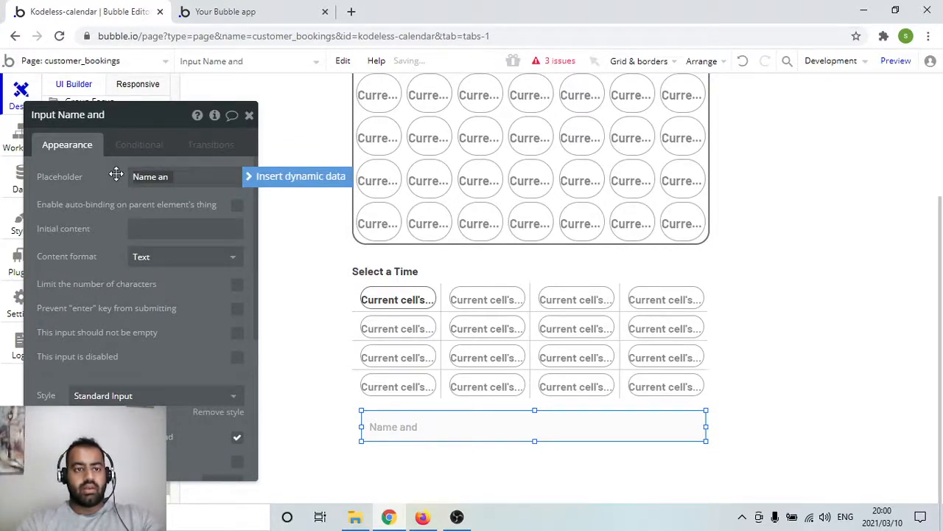
key("BackSpace")
key("BackSpace")
key("BackSpace")
key("BackSpace")
key("BackSpace")
key("BackSpace")
key("BackSpace")
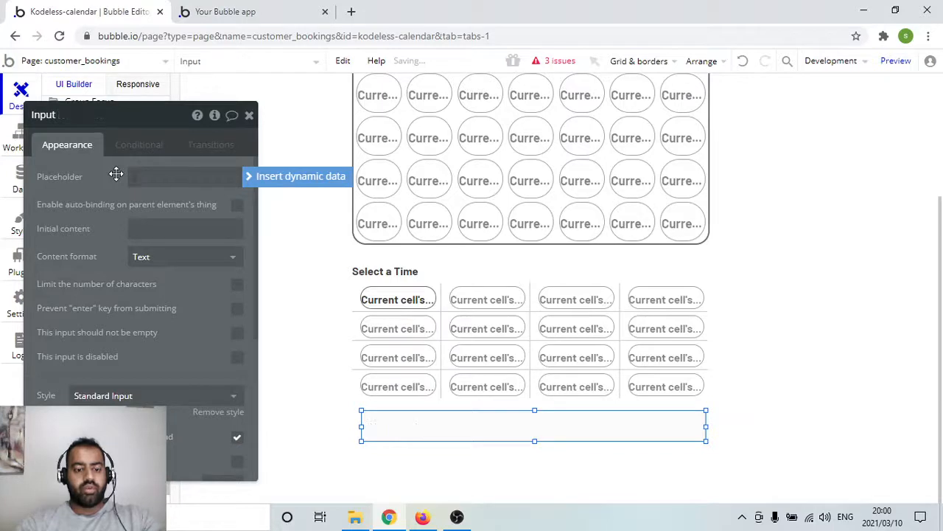
type("Full NA")
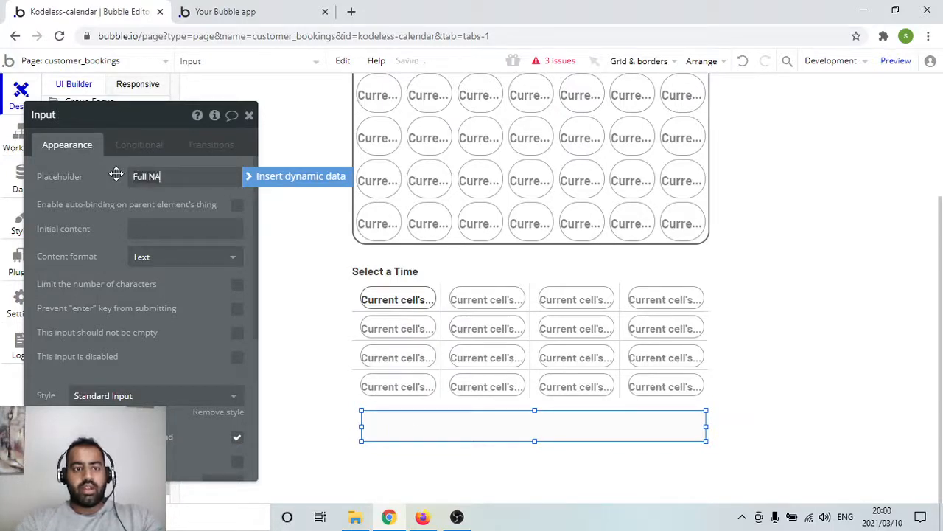
type("ame")
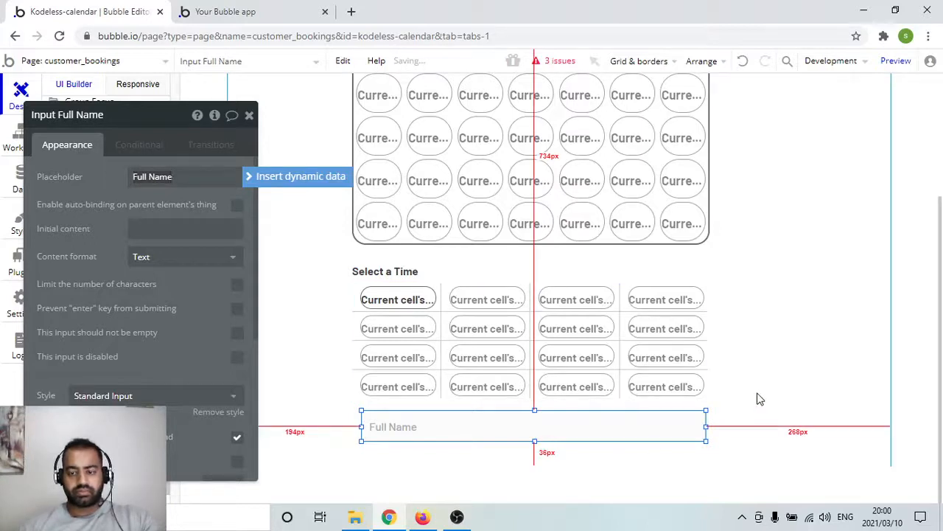
left_click(745, 331)
left_click(248, 116)
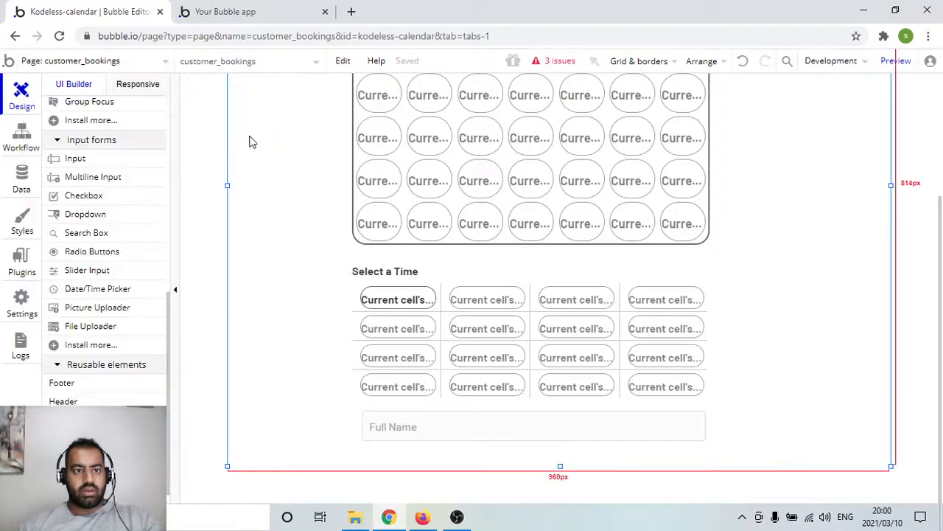
Add a Button element to the right of the Full Name input, at about X 741 and Y 739.
scroll(122, 233, "up", 6)
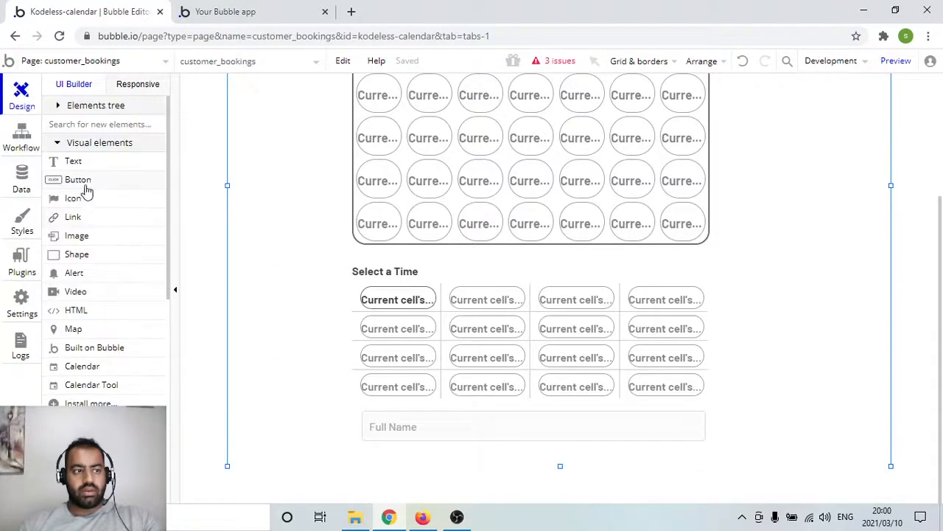
left_click(87, 185)
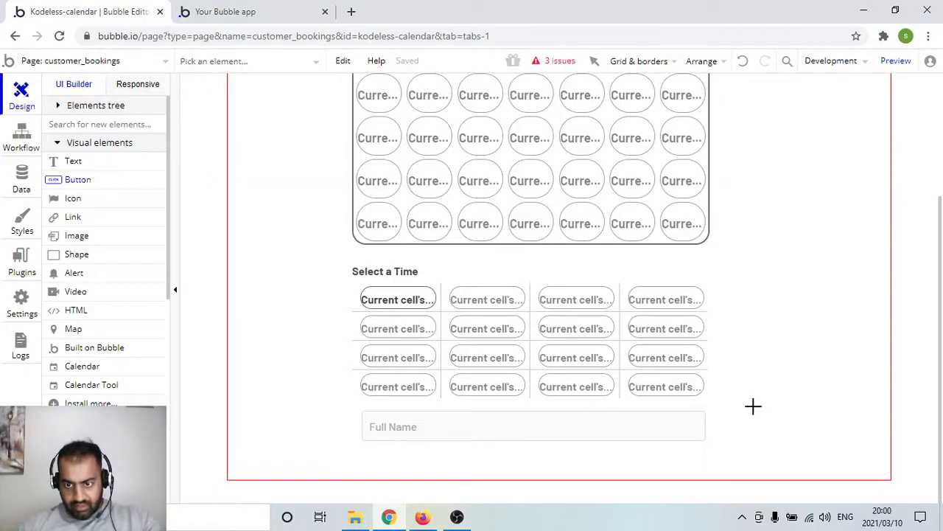
mouse_move(754, 405)
left_mouse_down()
mouse_move(861, 442)
mouse_move(859, 434)
mouse_move(793, 432)
left_mouse_up()
left_click(811, 421)
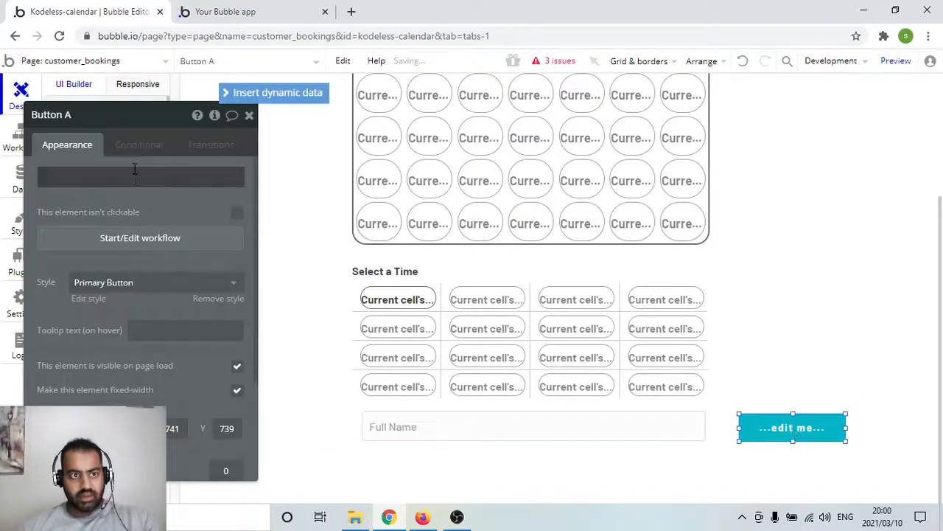
Label the new button "Confirm booking" and close its properties.
triple_click(87, 177)
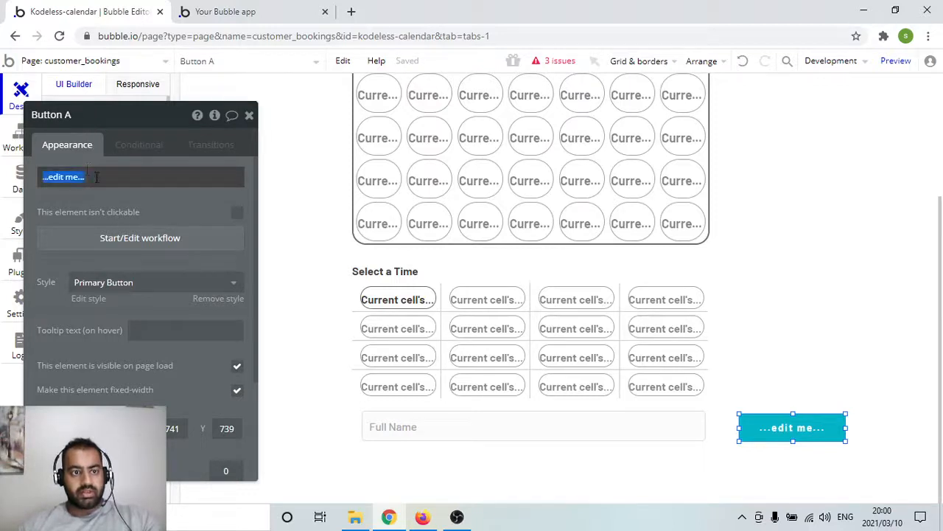
type("C")
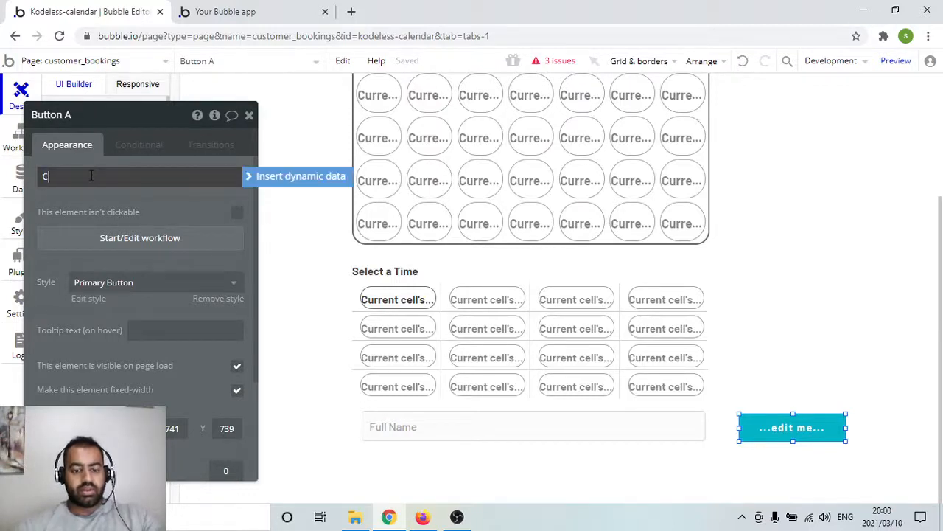
type("onfirm booking")
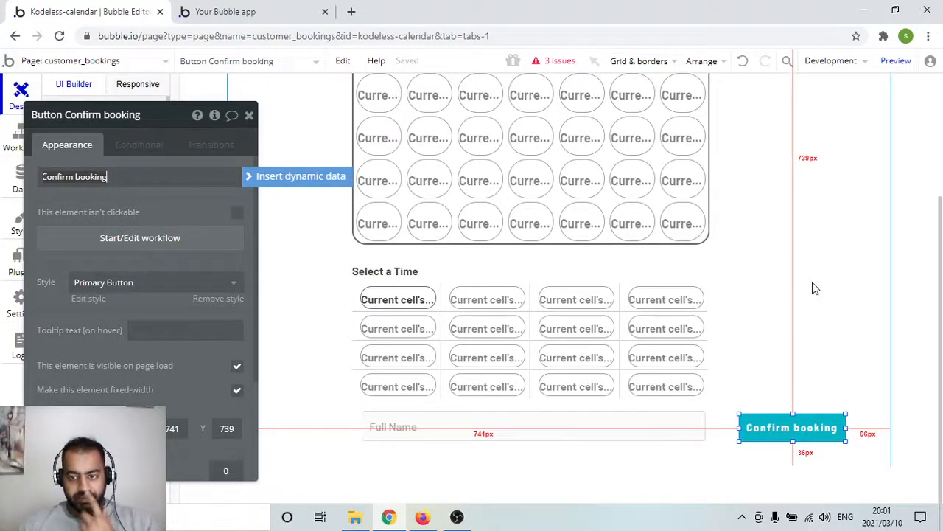
left_click(814, 288)
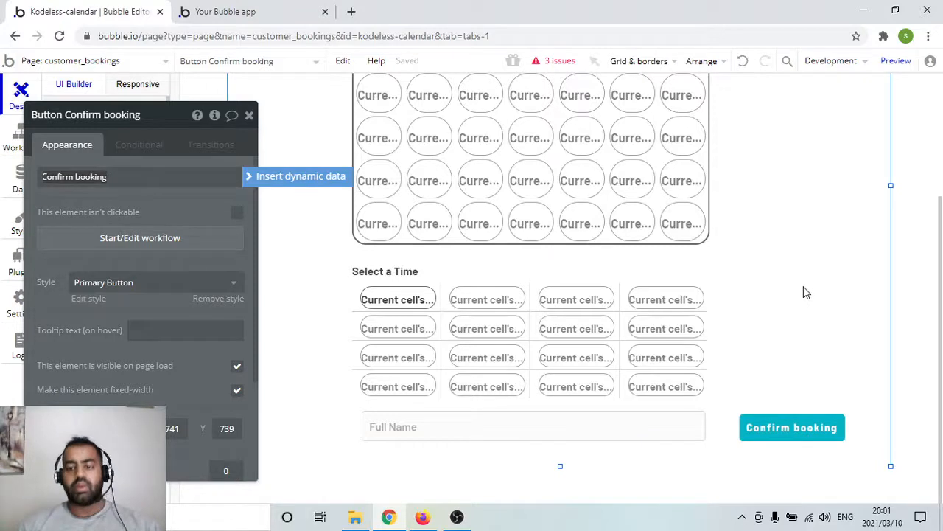
left_click(249, 116)
scroll(804, 291, "up", 3)
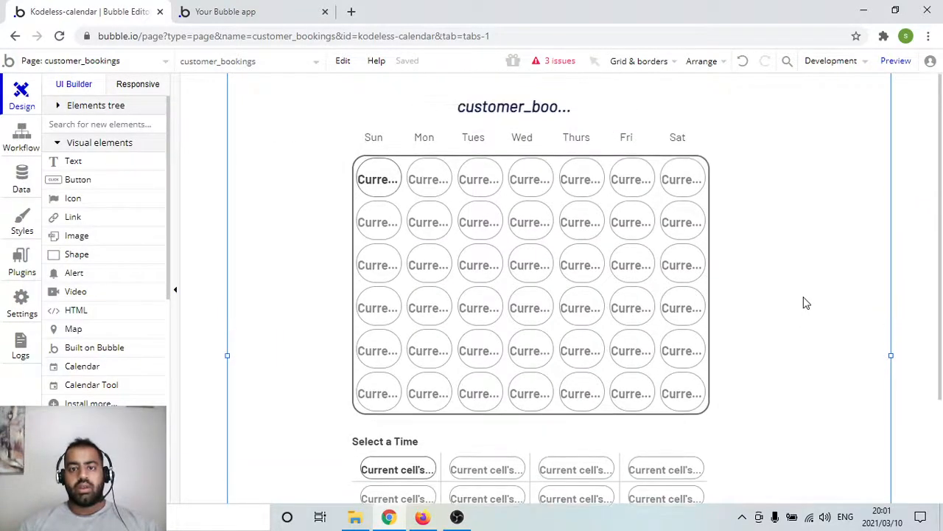
scroll(725, 333, "down", 2)
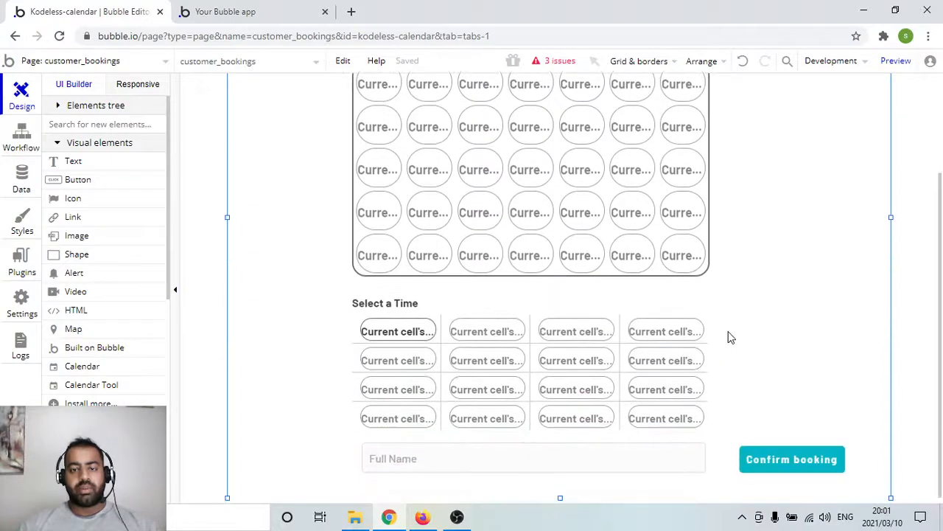
scroll(728, 335, "up", 1)
scroll(735, 295, "down", 2)
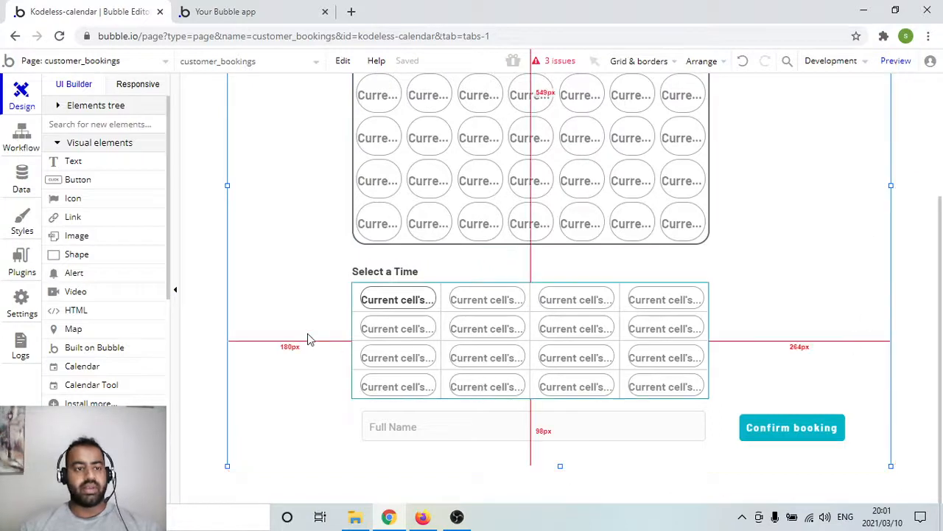
Create a new custom data type named Bookings in the app's database.
left_click(32, 185)
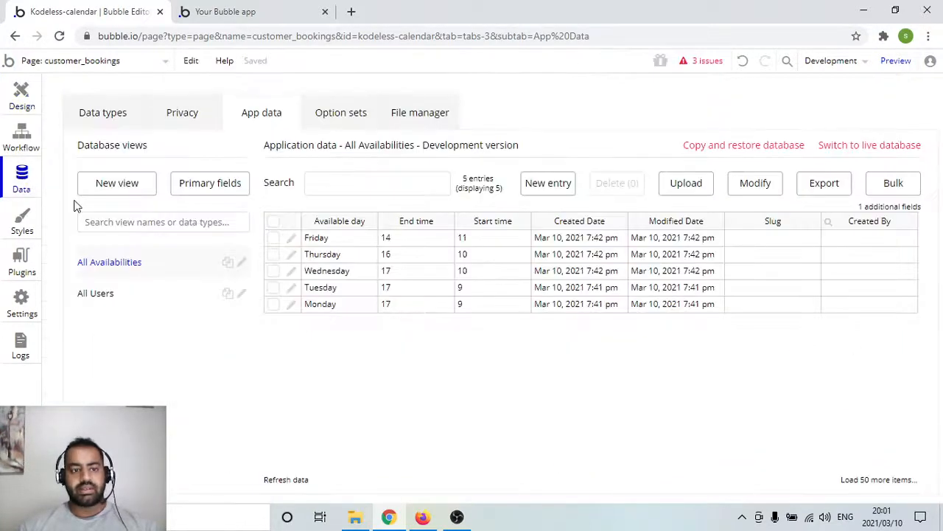
left_click(101, 107)
left_click(169, 262)
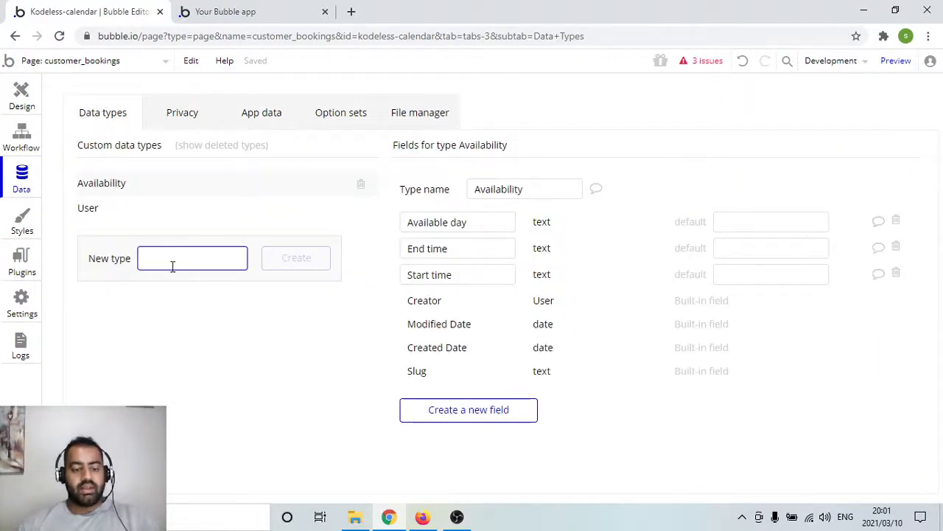
type("Booking")
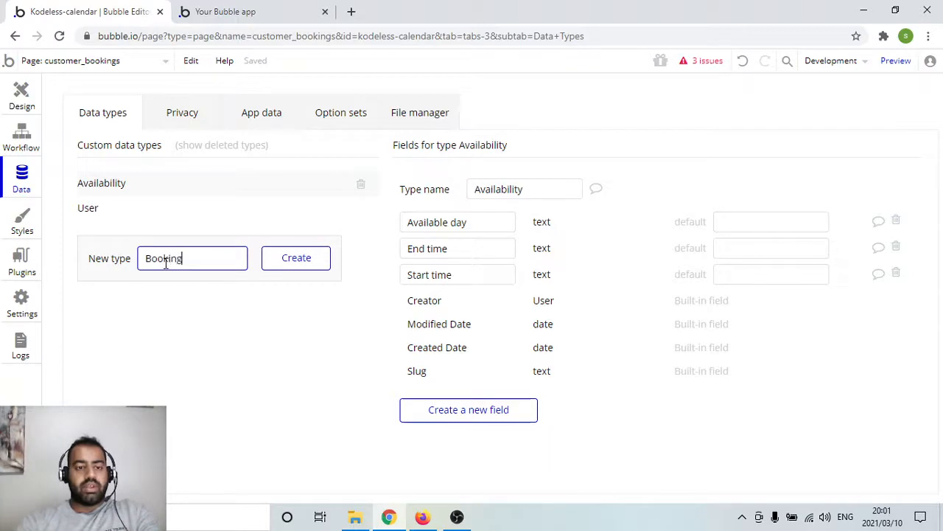
type("s")
left_click(296, 258)
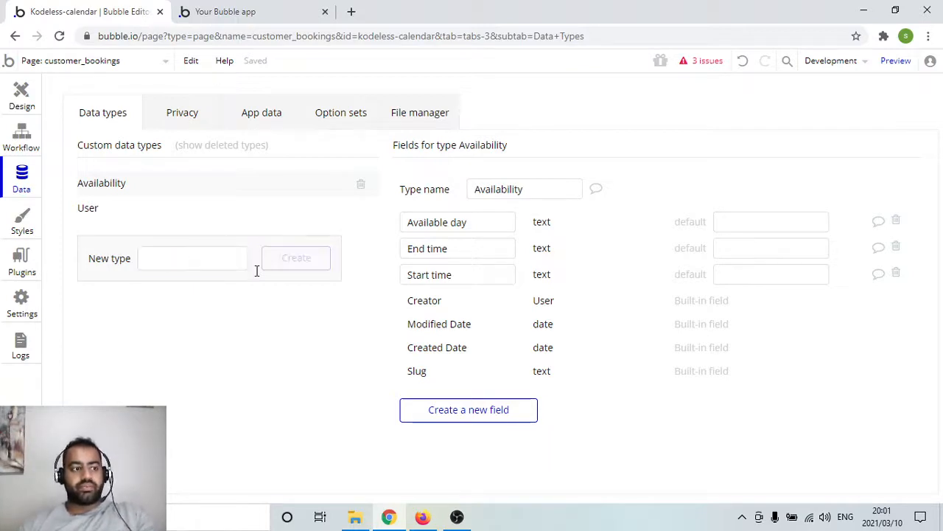
Add a field named Day of type text to the Bookings data type.
left_click(492, 337)
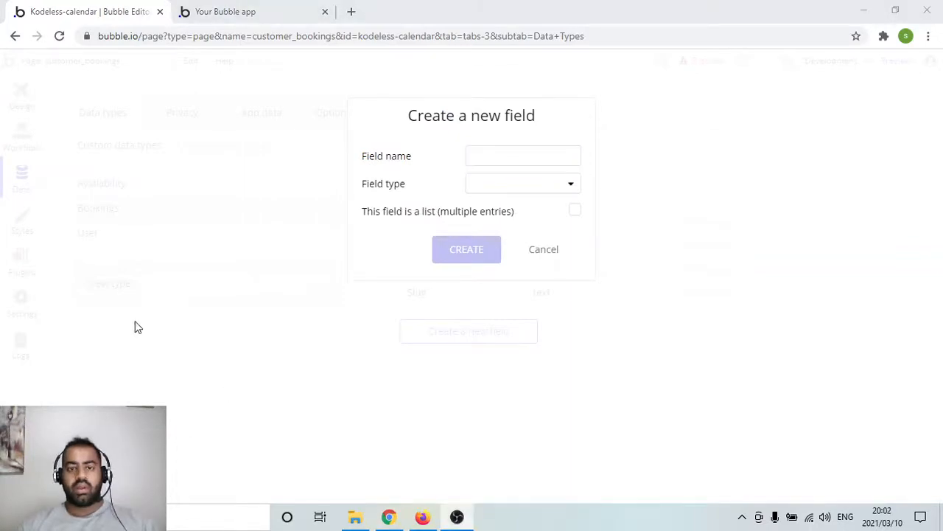
left_click(531, 150)
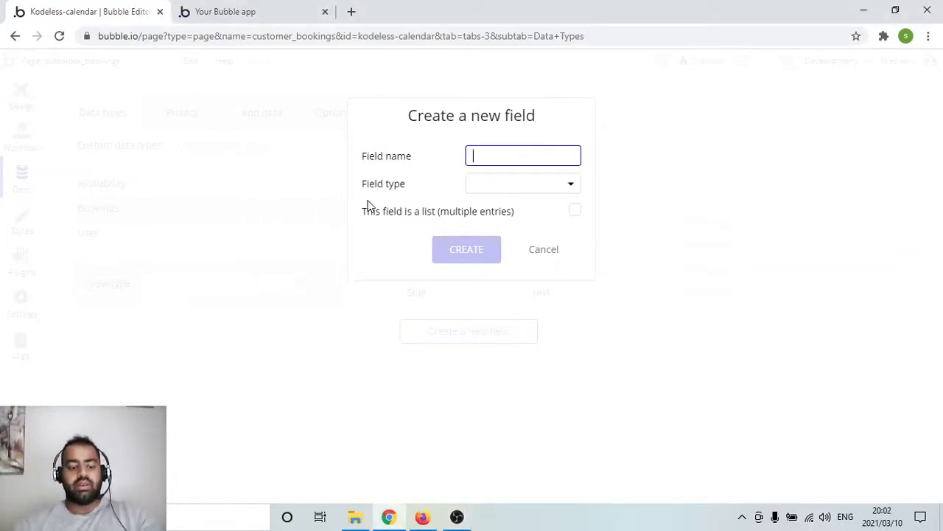
type("Day")
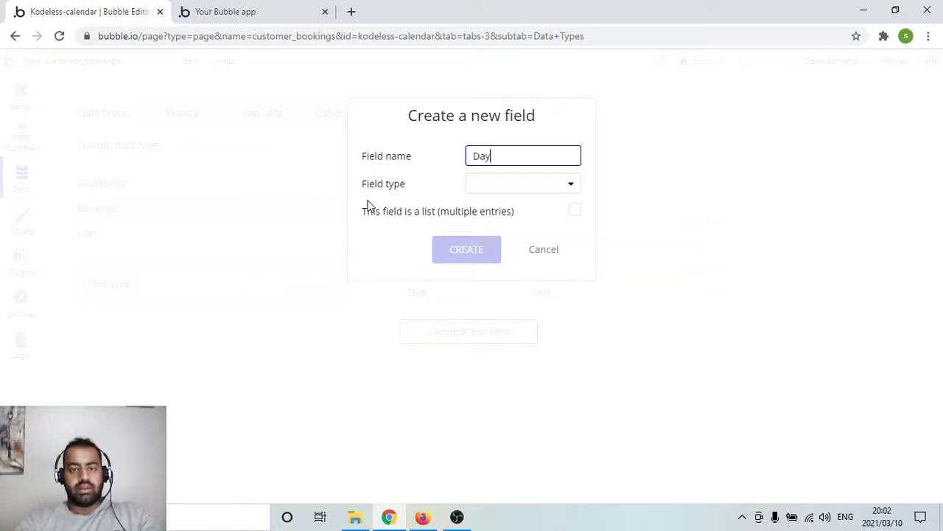
left_click(524, 184)
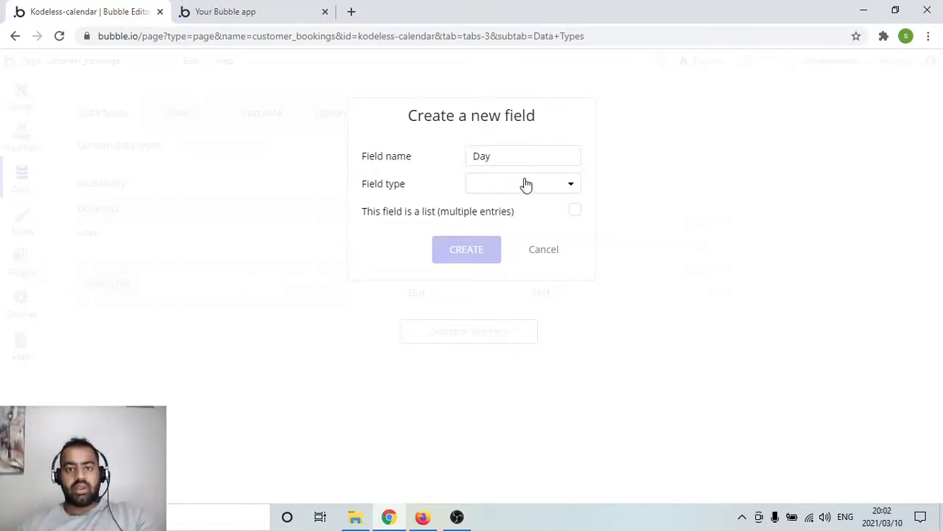
left_click(516, 214)
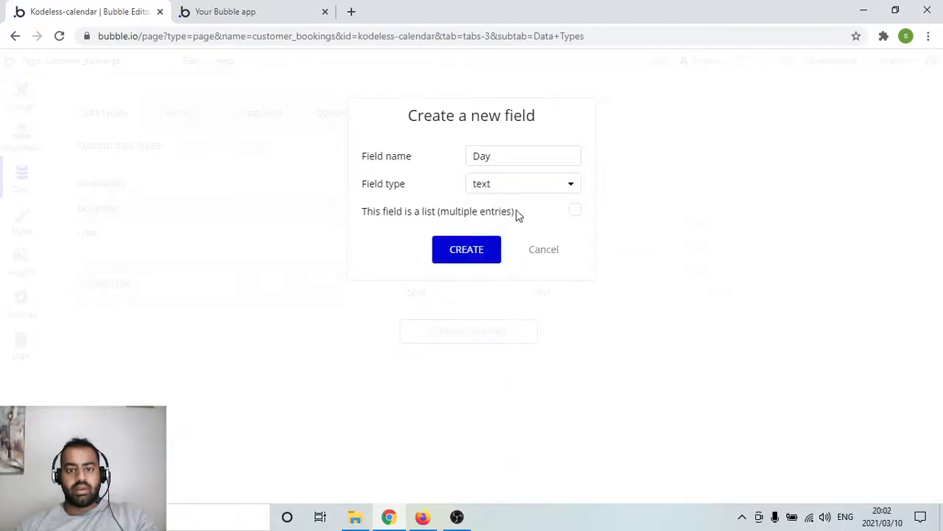
left_click(490, 251)
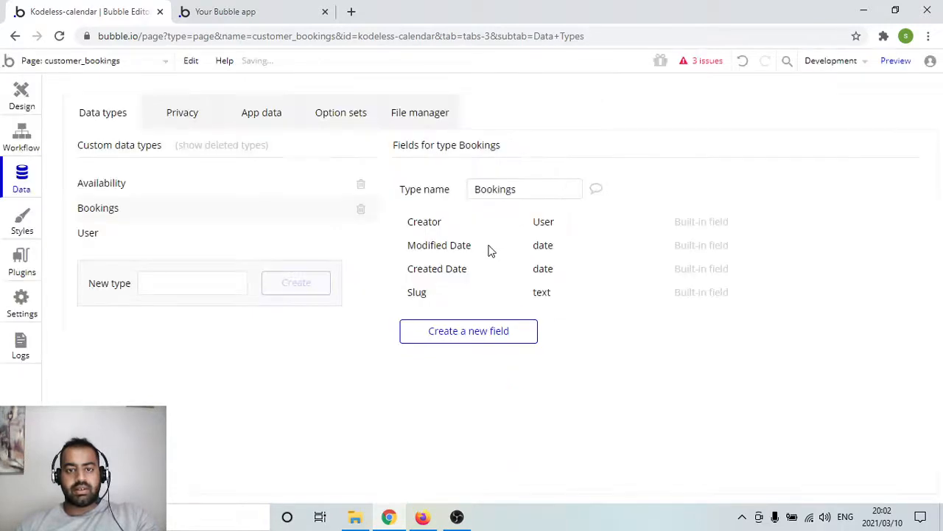
Add a field named "start time" of type date to the Bookings data type.
left_click(482, 359)
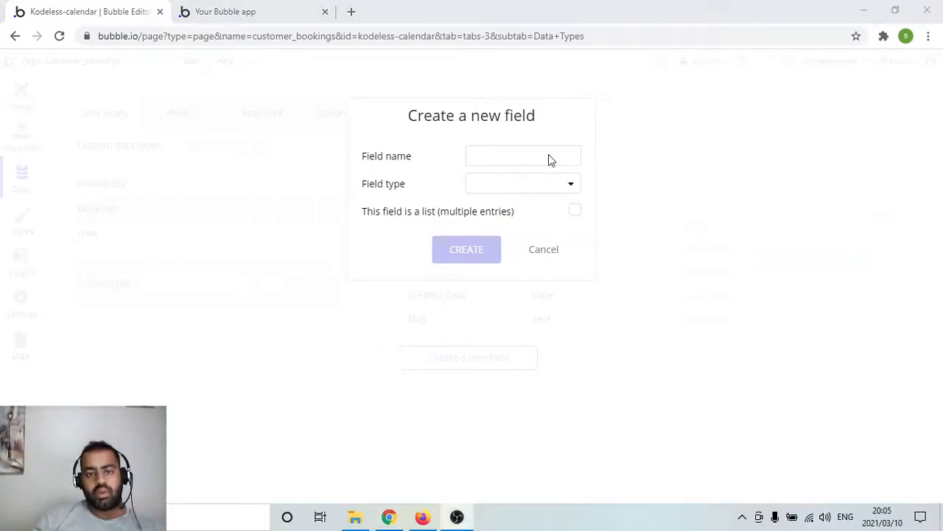
left_click(547, 158)
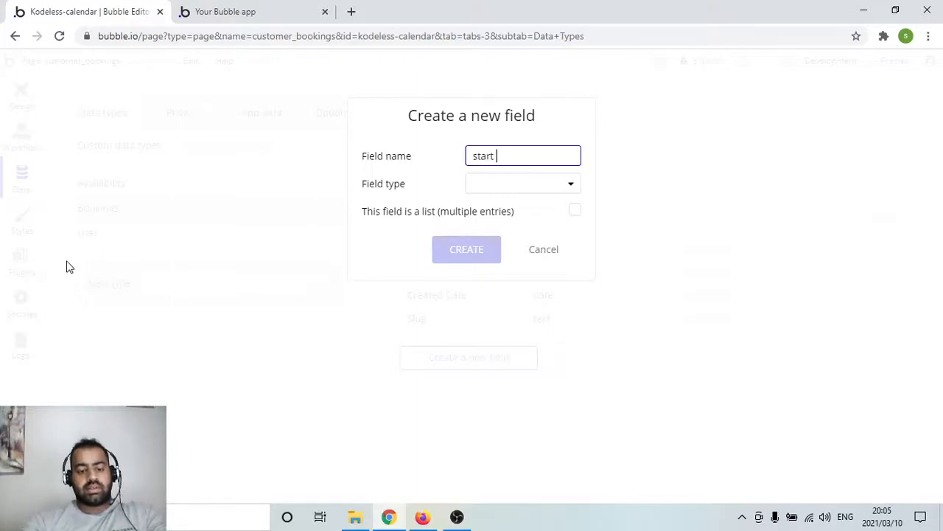
left_click(560, 187)
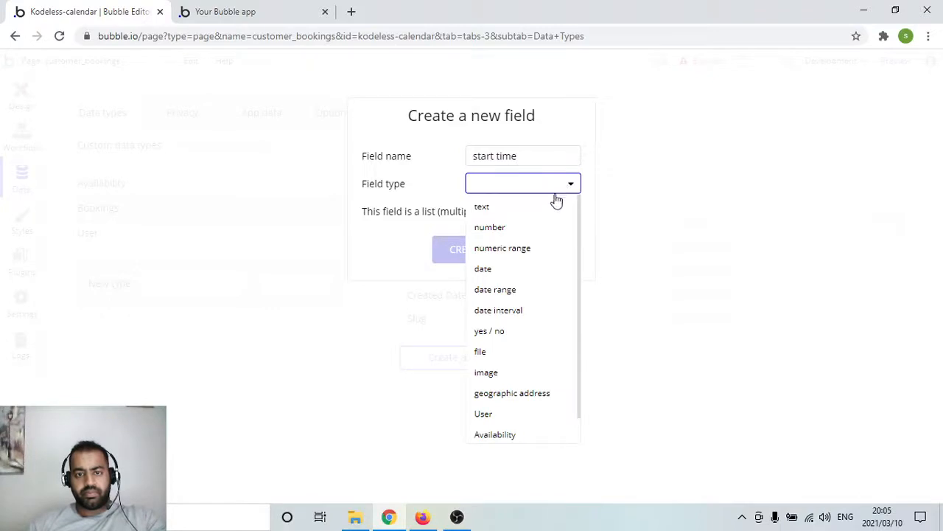
left_click(507, 271)
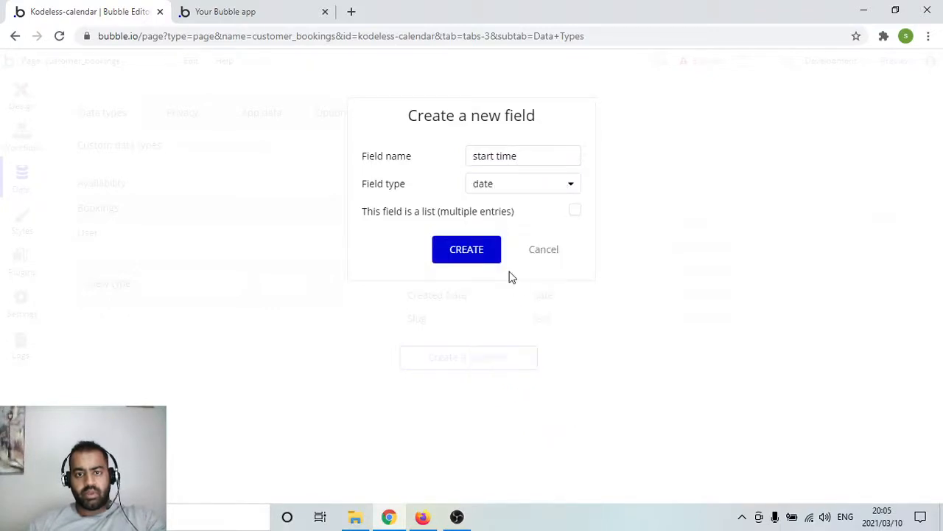
left_click(466, 251)
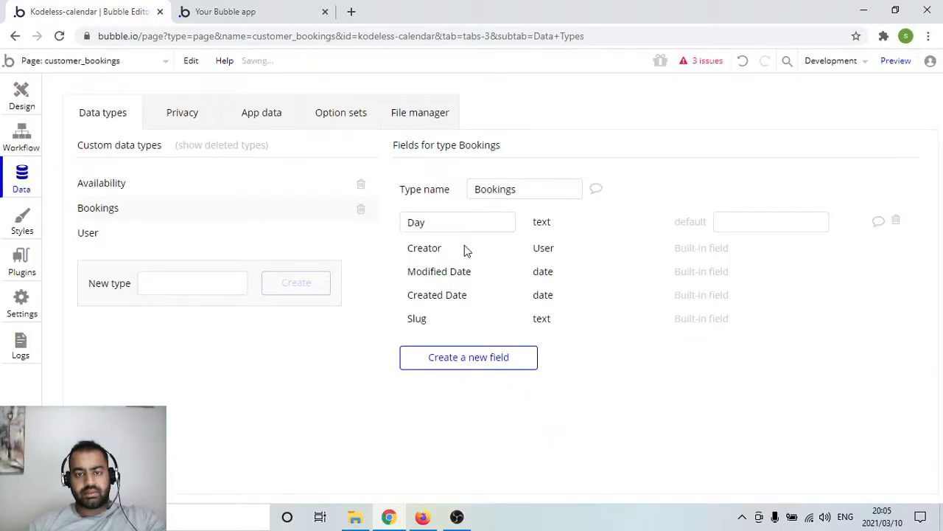
Add a field named "end time" of type date to the Bookings data type.
left_click(477, 395)
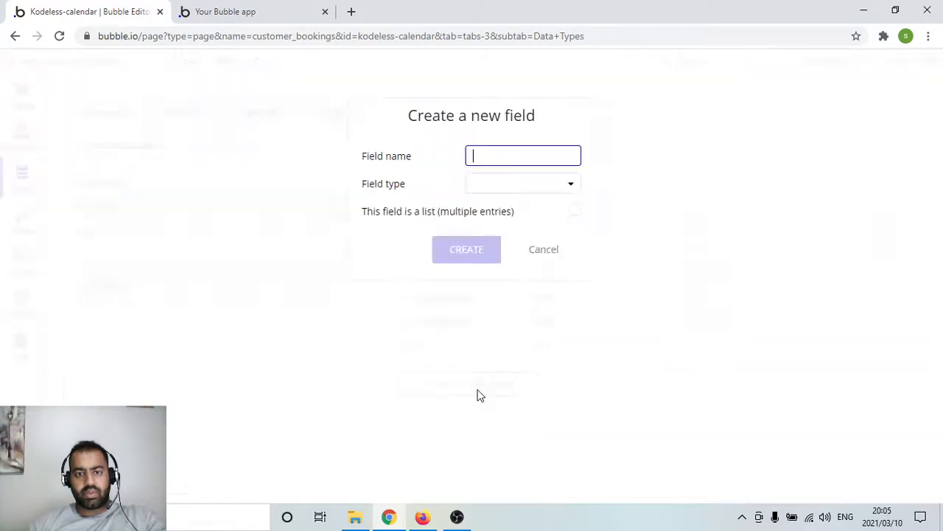
type("end ")
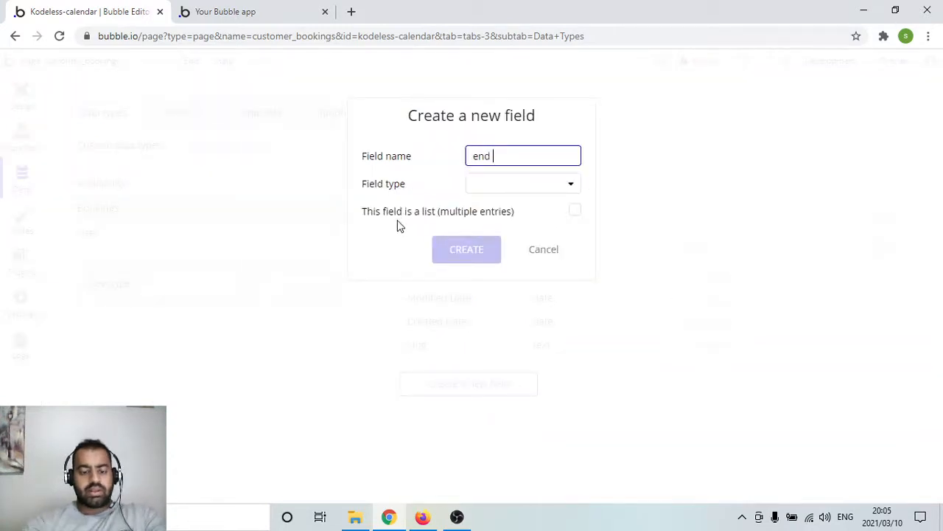
type("time")
left_click(516, 185)
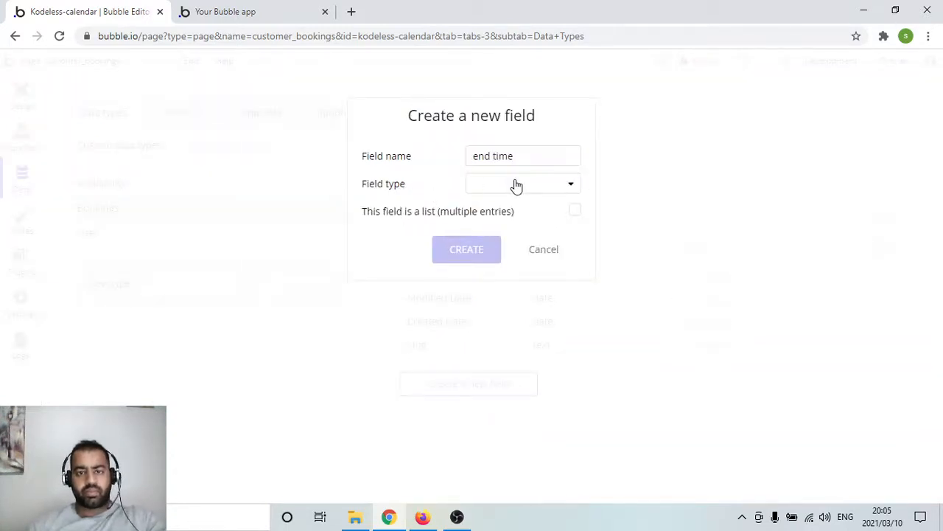
left_click(516, 186)
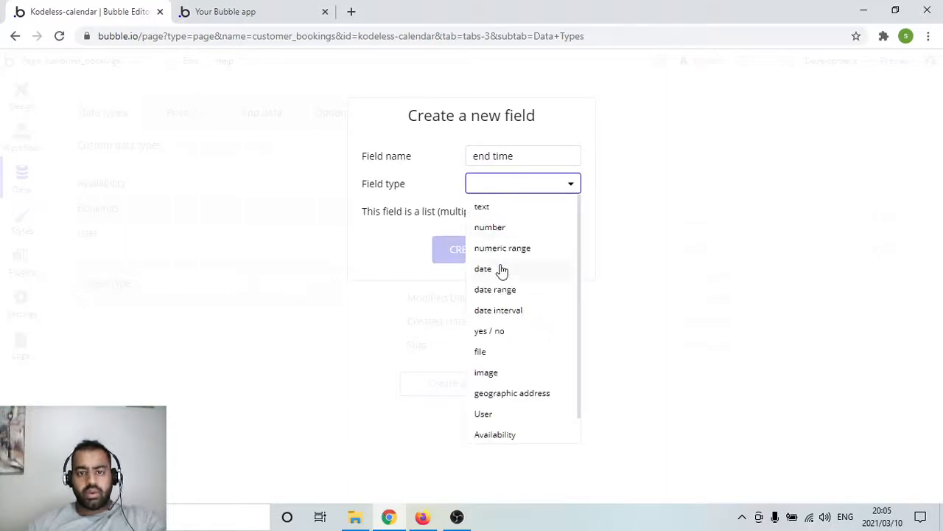
left_click(501, 269)
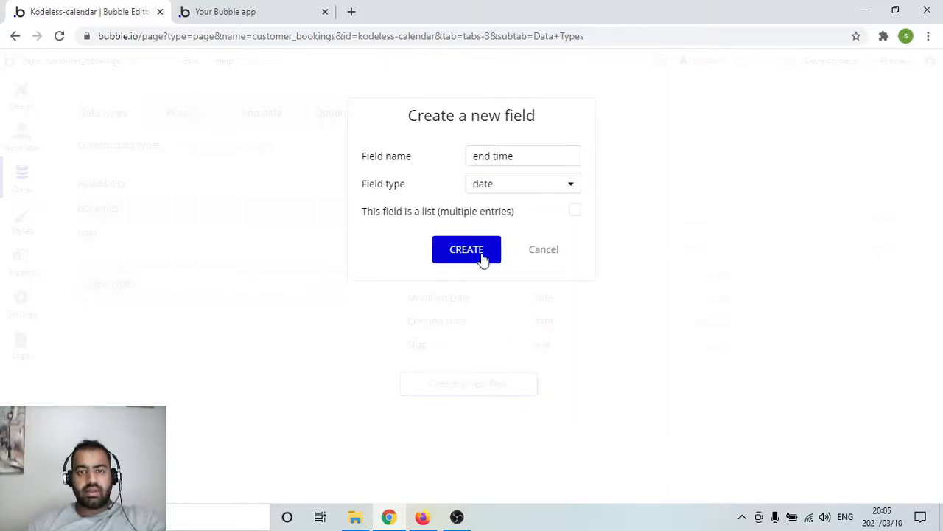
left_click(481, 253)
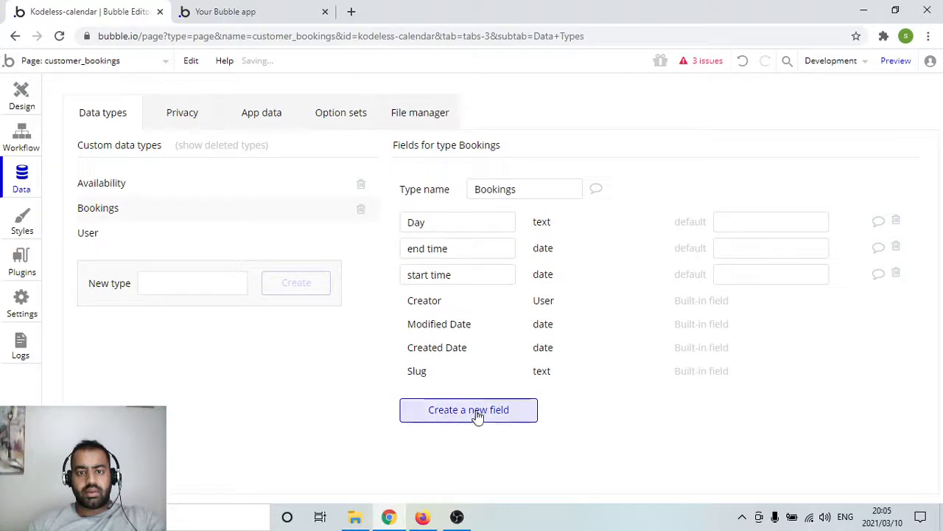
Add a field named Client of type text to the Bookings data type.
left_click(477, 416)
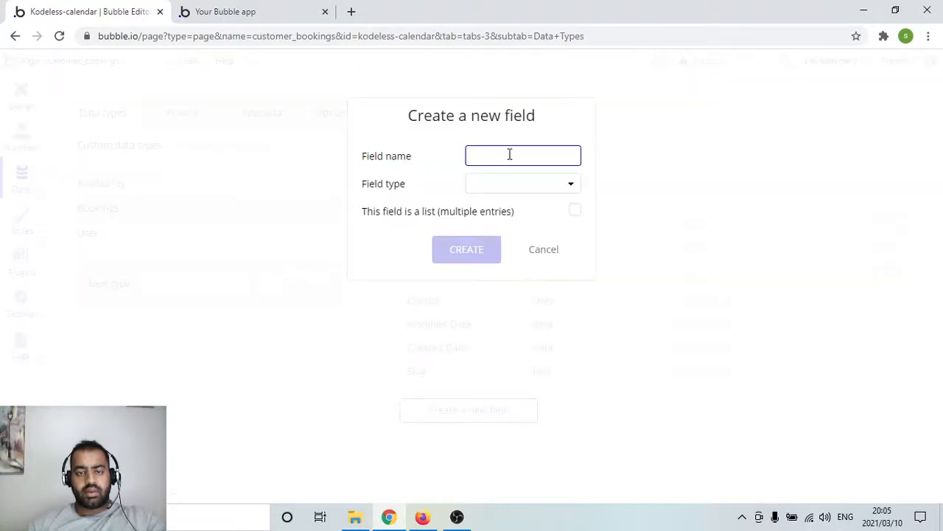
type("Cl")
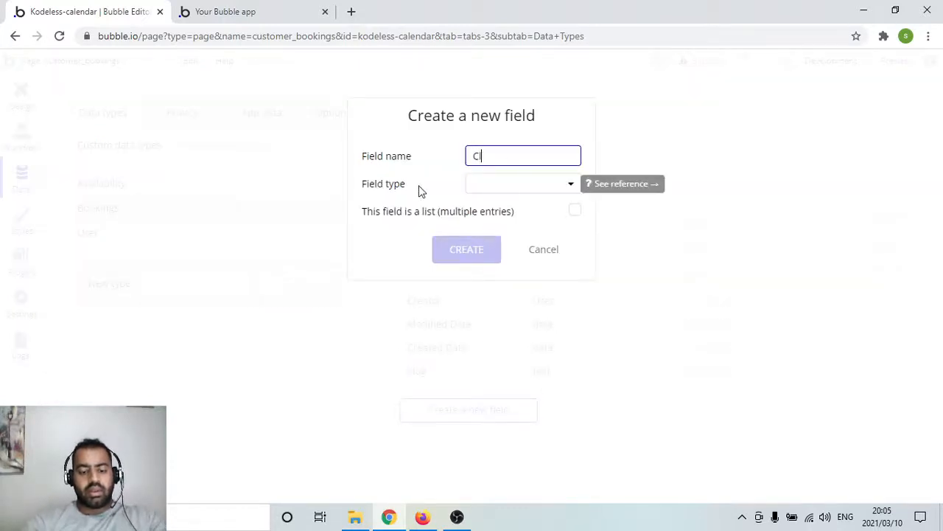
type("ient")
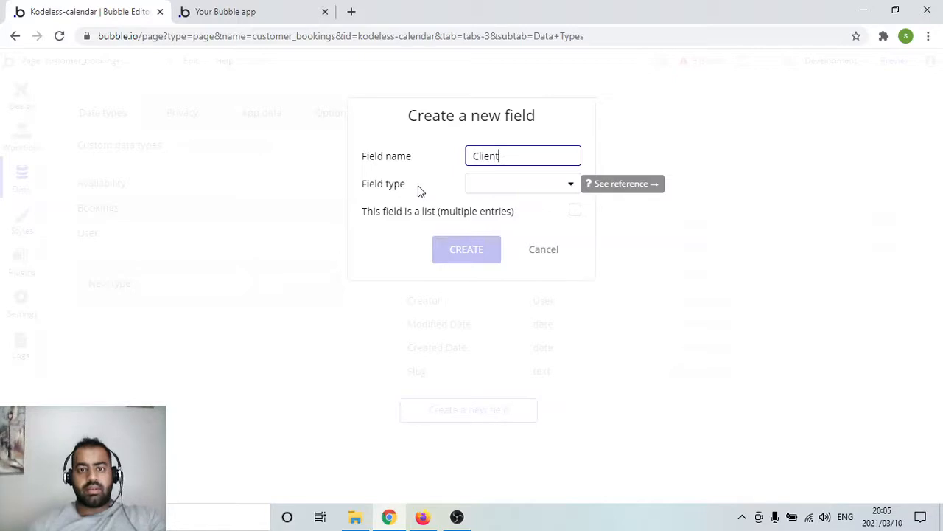
left_click(546, 189)
left_click(540, 213)
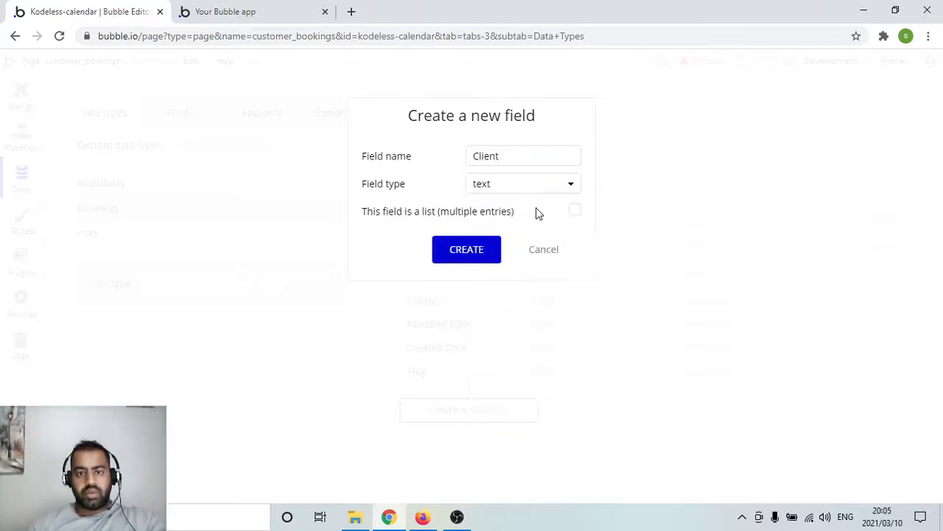
left_click(477, 252)
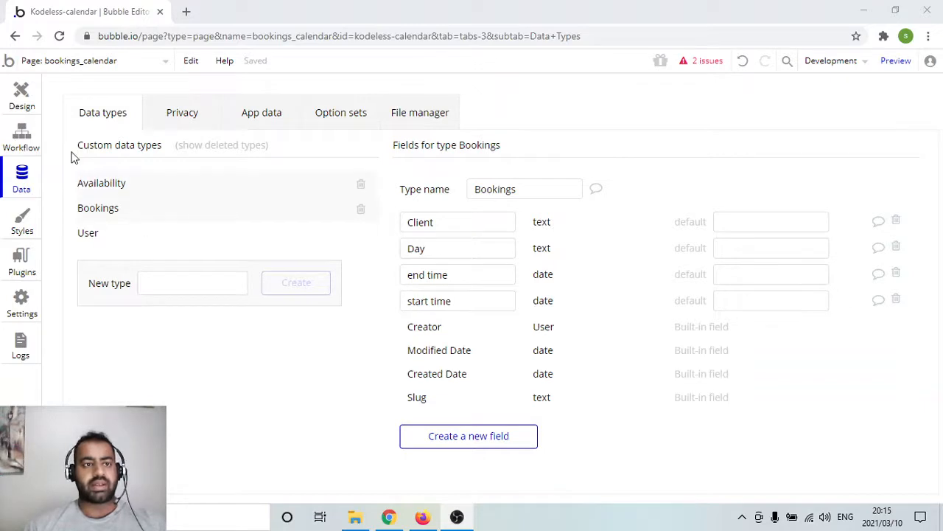
Open the properties of Calendar A on the bookings_calendar page and choose Bookings as its type of events.
left_click(33, 90)
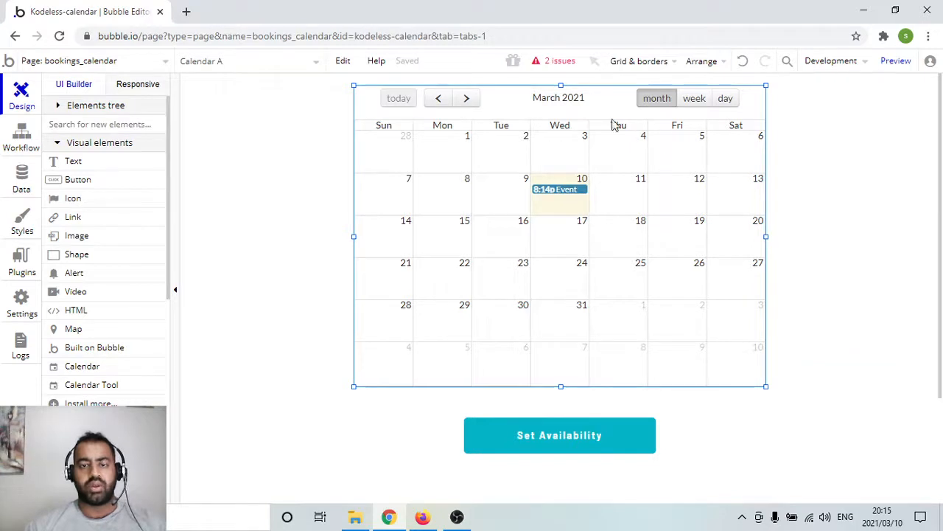
double_click(580, 199)
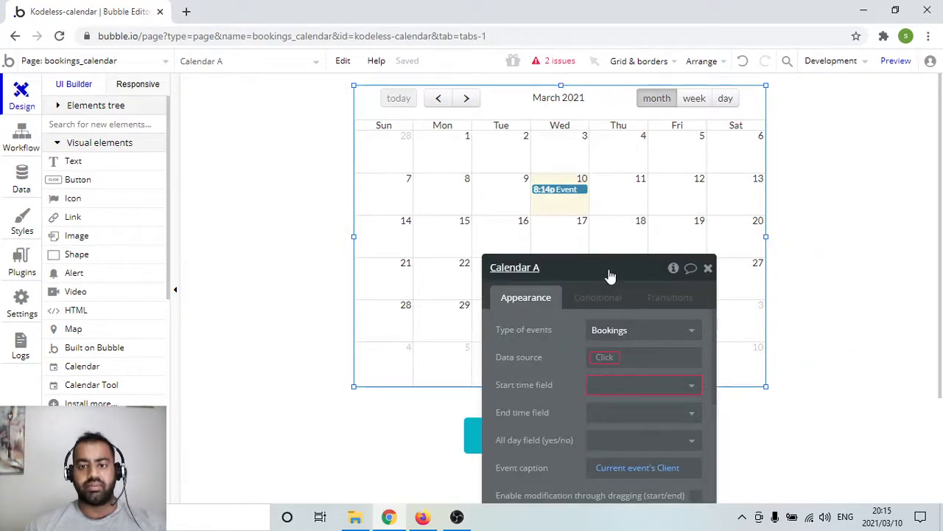
left_click_drag(611, 276, 256, 113)
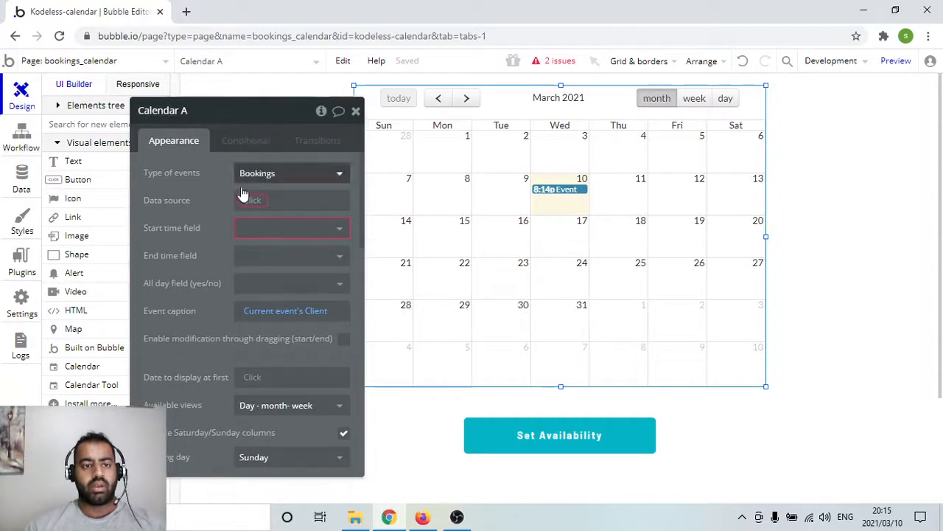
left_click(308, 172)
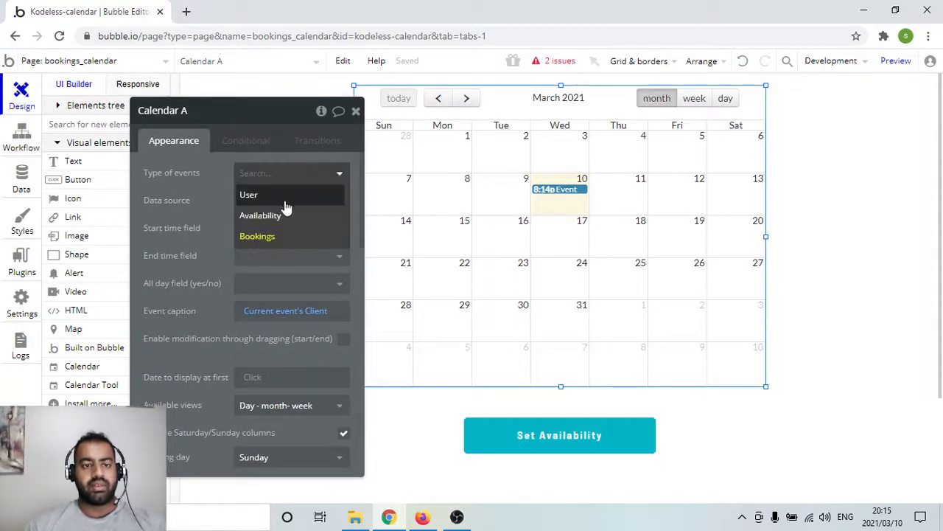
left_click(283, 236)
Set Calendar A's data source to a search for Bookings without constraints.
left_click(260, 201)
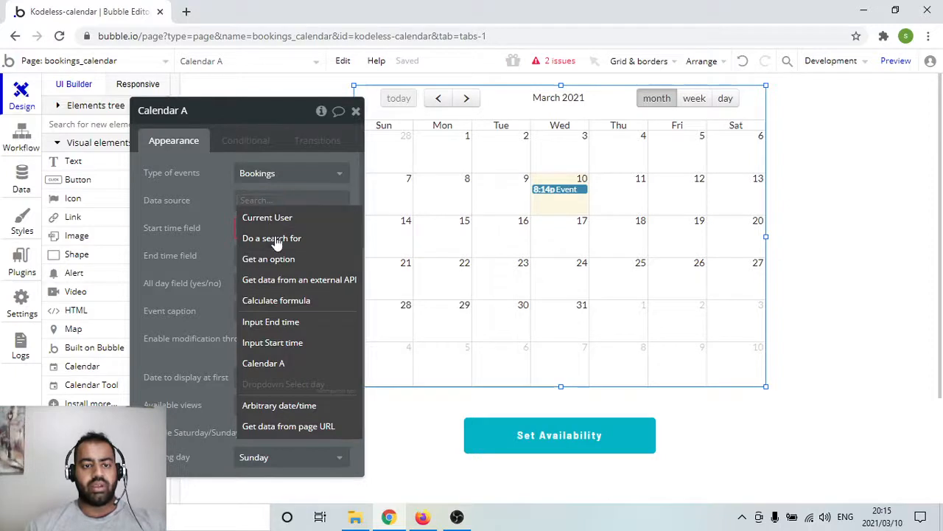
left_click(273, 240)
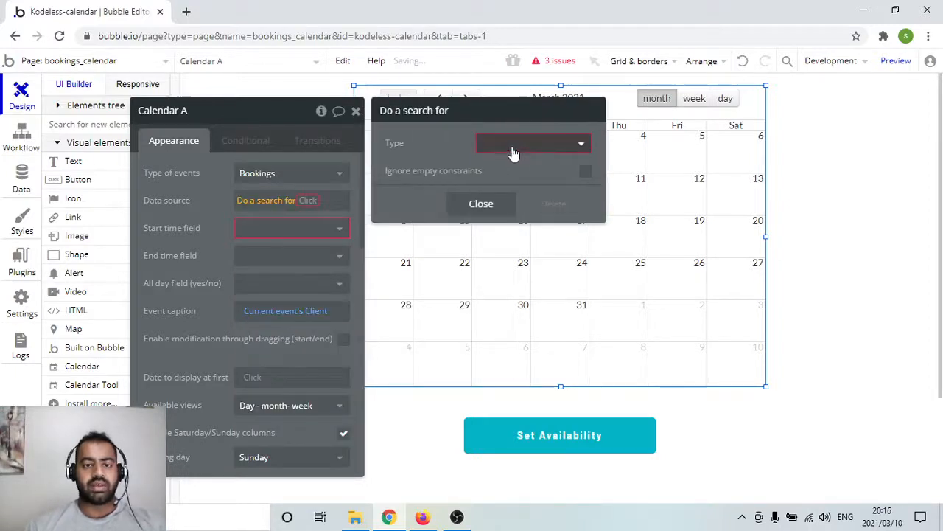
left_click(513, 148)
left_click(514, 210)
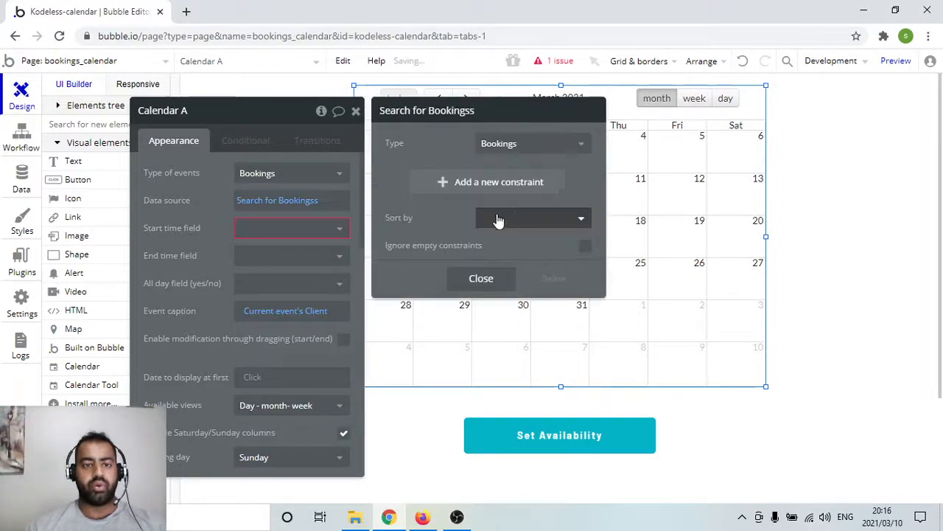
left_click(331, 245)
Map Calendar A's start time field to "start time" and end time field to "end time", and close its properties.
left_click(331, 234)
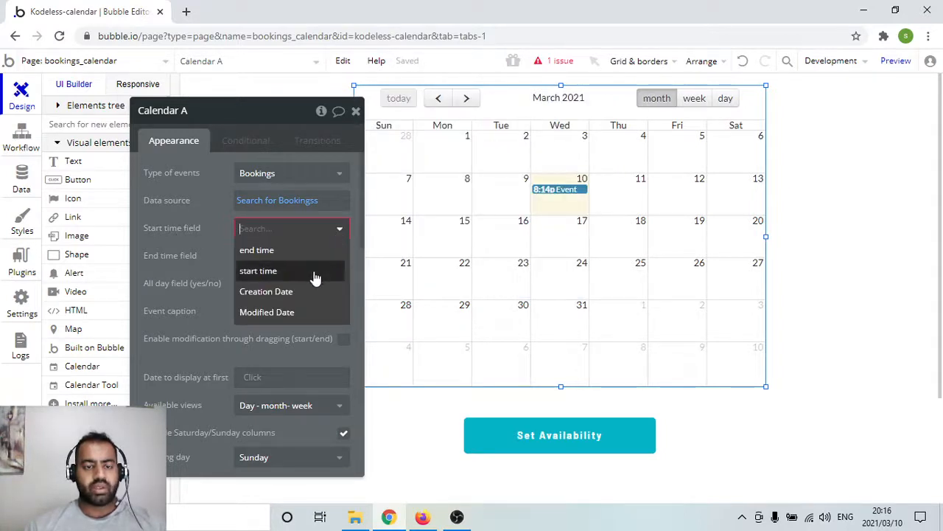
left_click(315, 273)
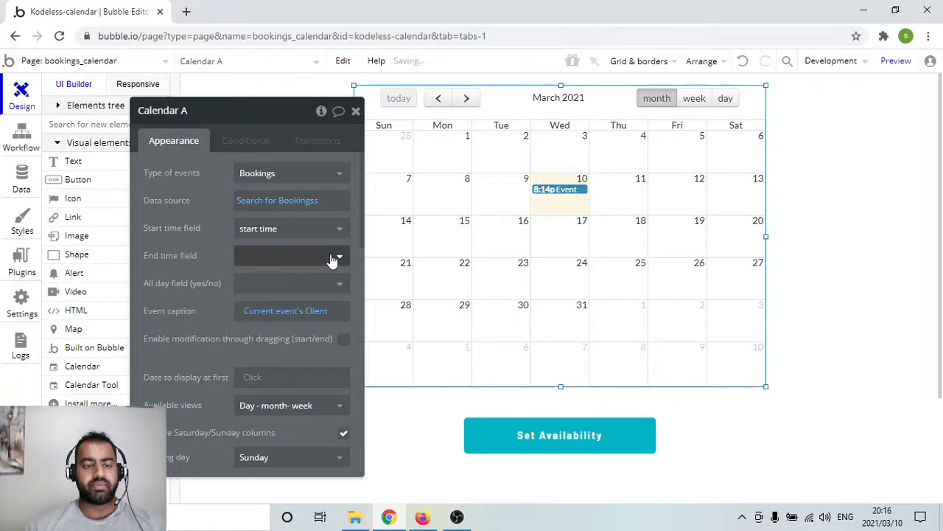
left_click(332, 260)
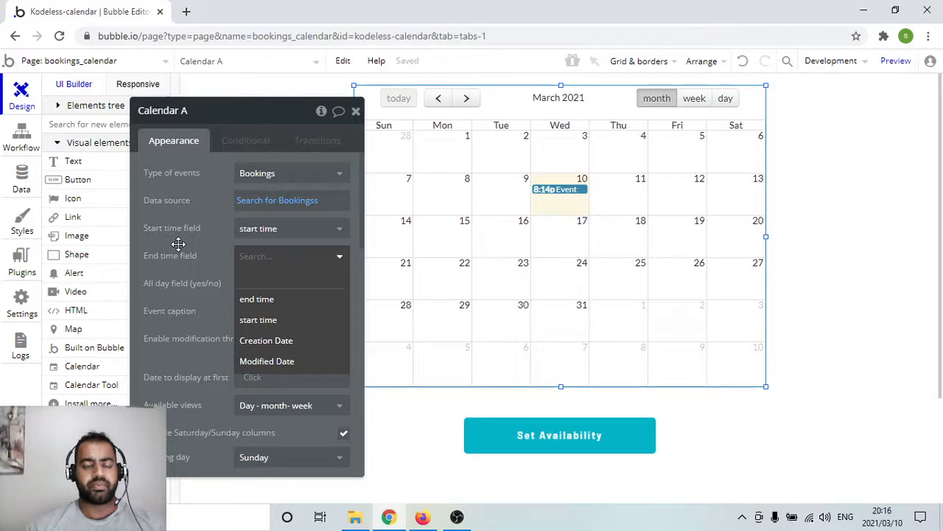
left_click(255, 299)
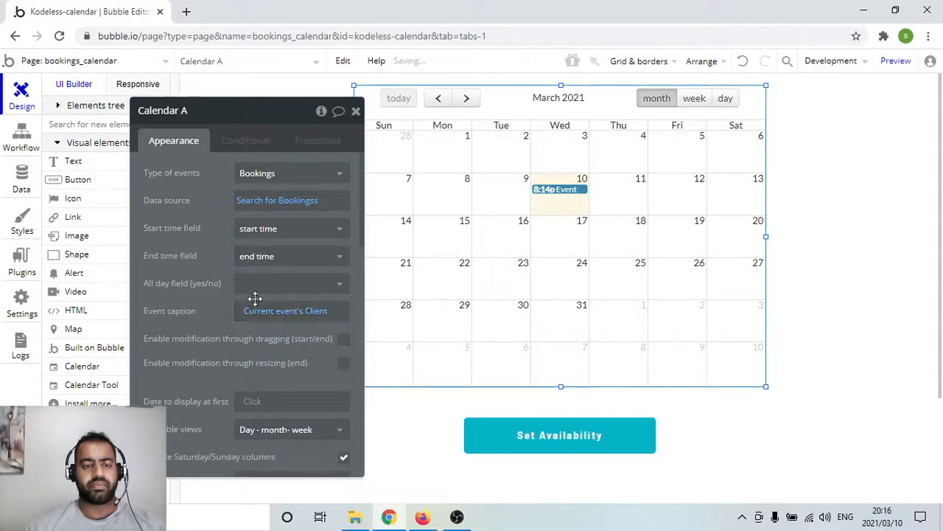
left_click(357, 110)
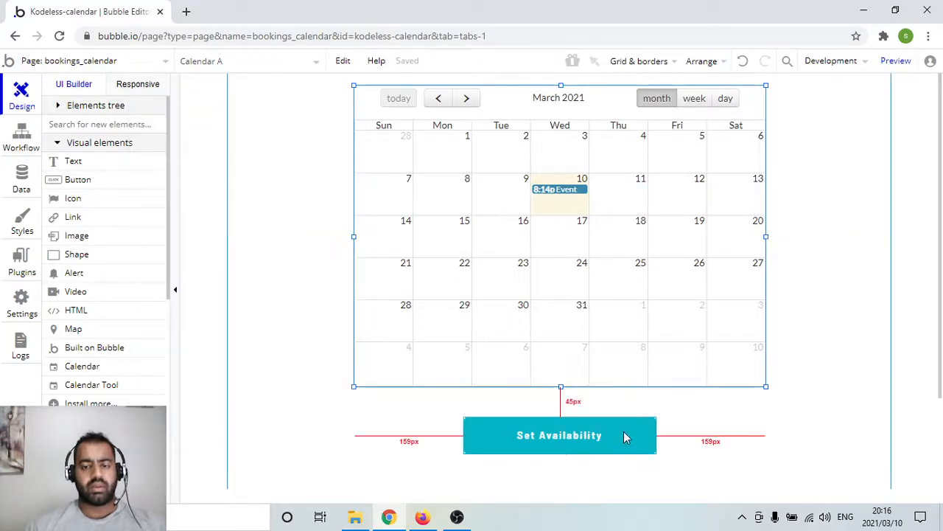
Switch to the customer_bookings page and open the workflow of the Confirm booking button.
left_click(110, 63)
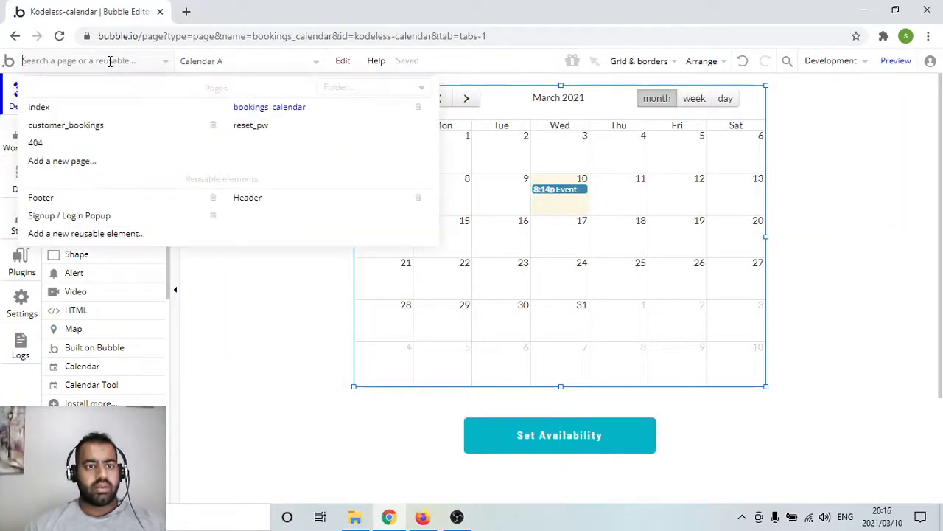
left_click(98, 133)
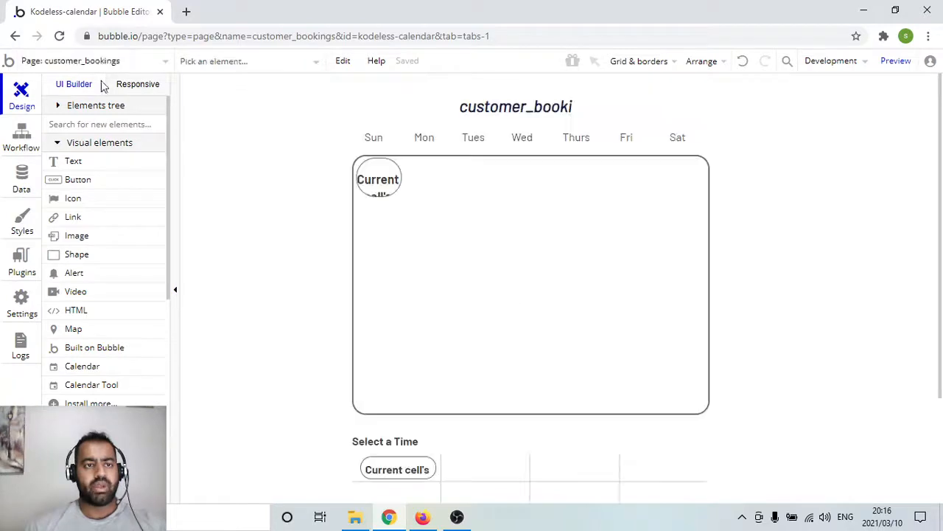
scroll(594, 349, "down", 2)
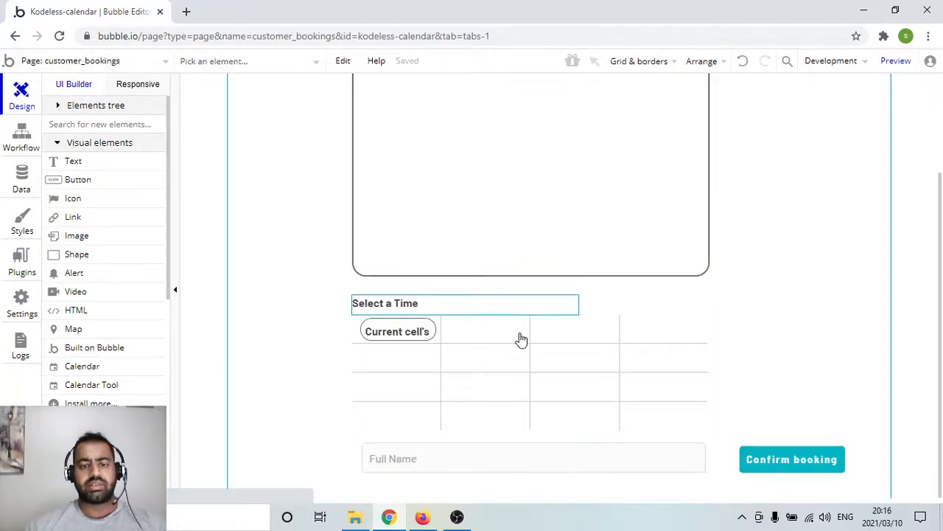
scroll(863, 324, "down", 1)
left_click(793, 431)
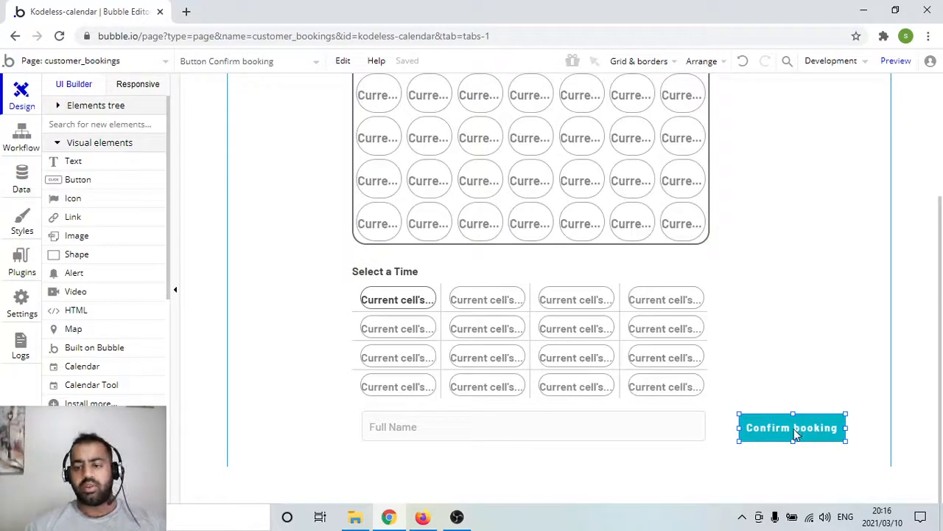
double_click(795, 434)
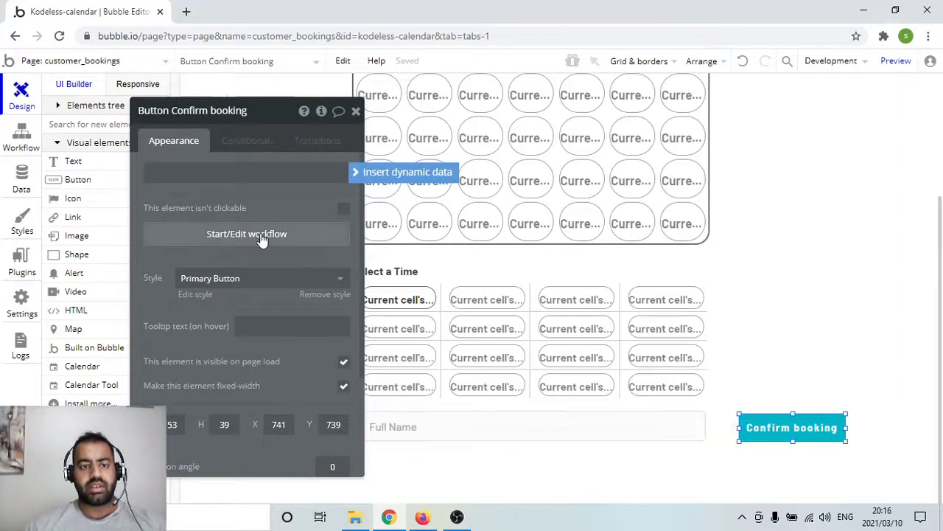
left_click(262, 235)
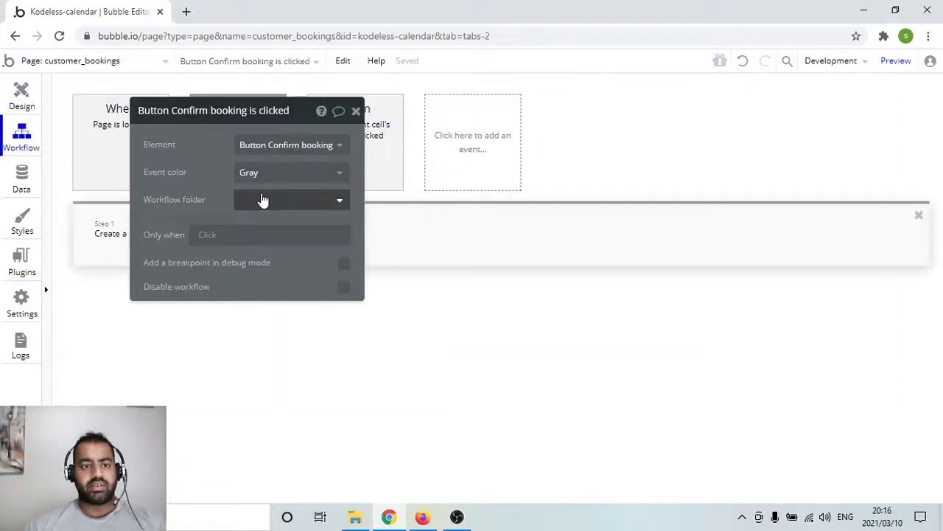
Examine how the Create a new Bookings action fills its client, day, start time and end time fields.
left_click_drag(297, 110, 806, 153)
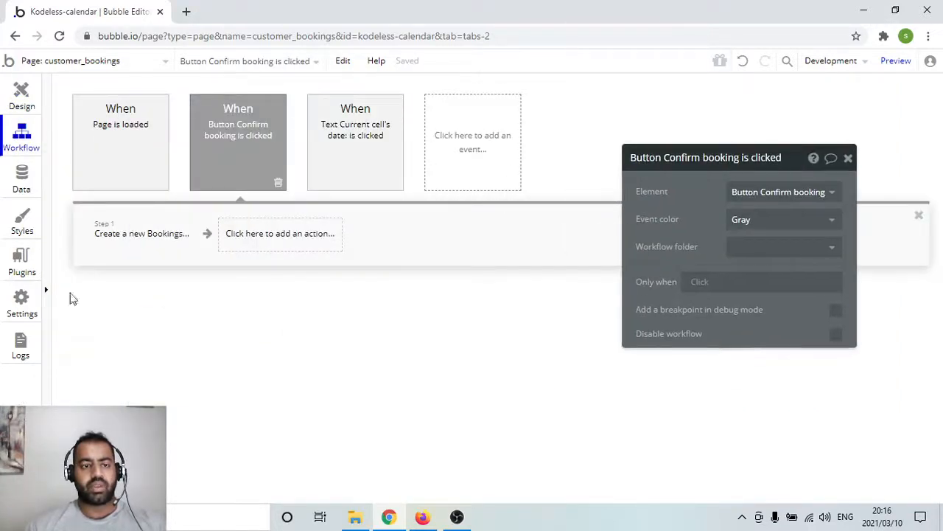
left_click(112, 243)
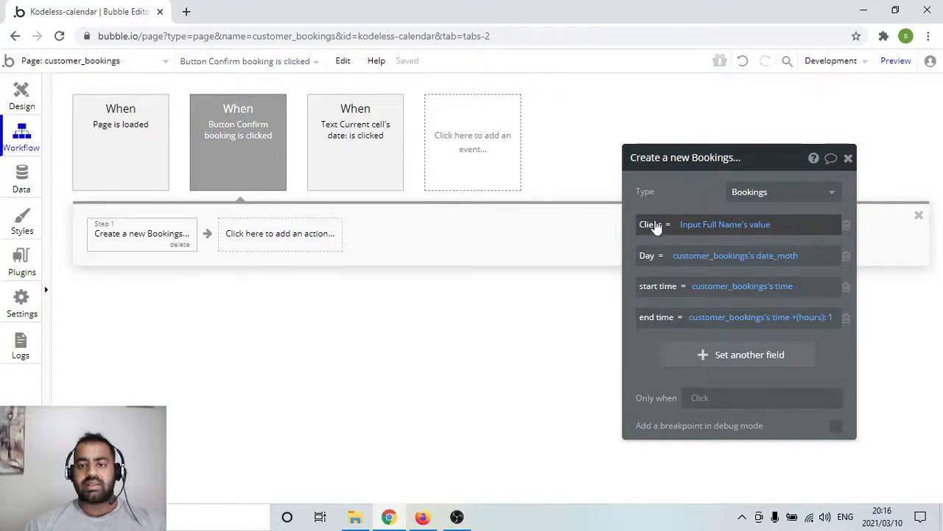
left_click(705, 231)
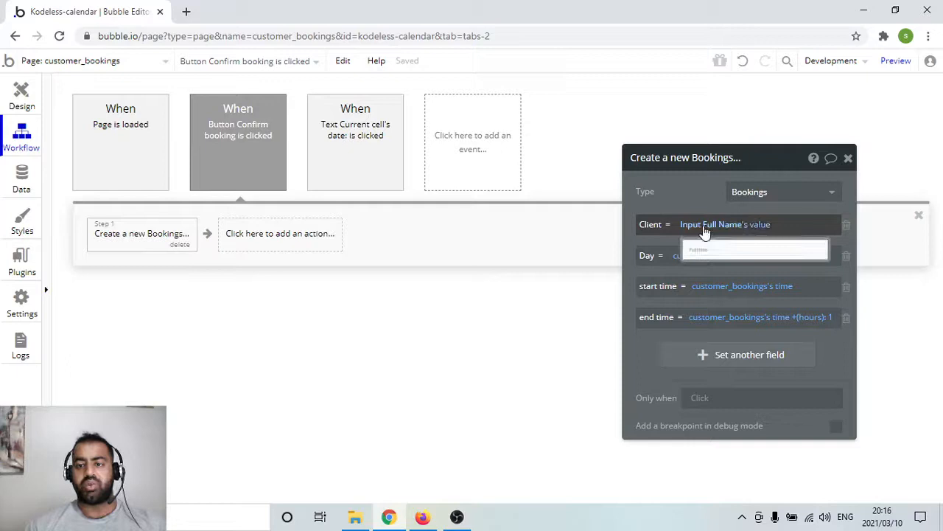
left_click(750, 231)
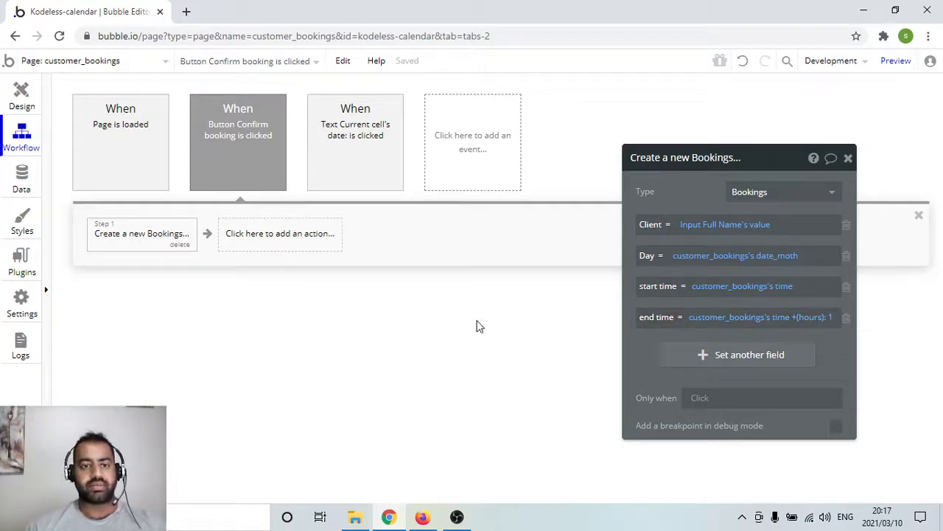
Return to the page design and start a click workflow for the time text in the first Select a Time cell.
left_click(18, 94)
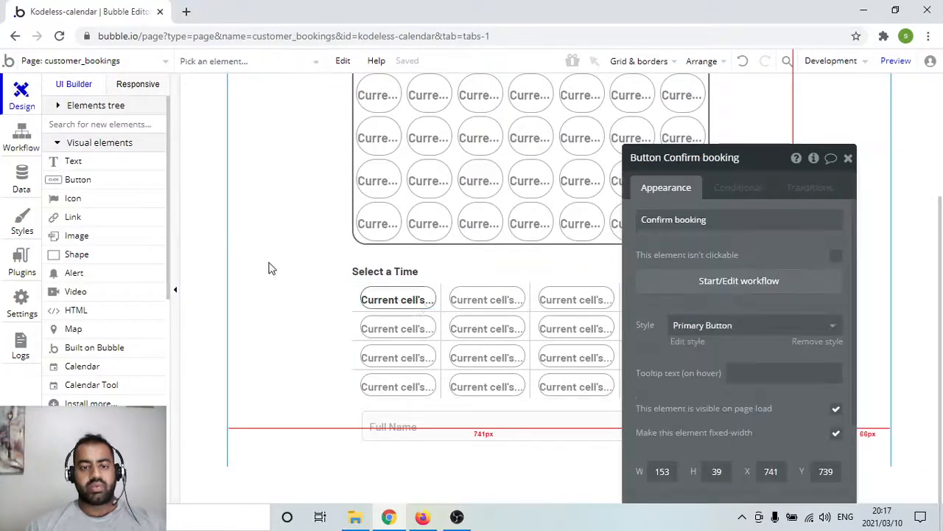
left_click(401, 300)
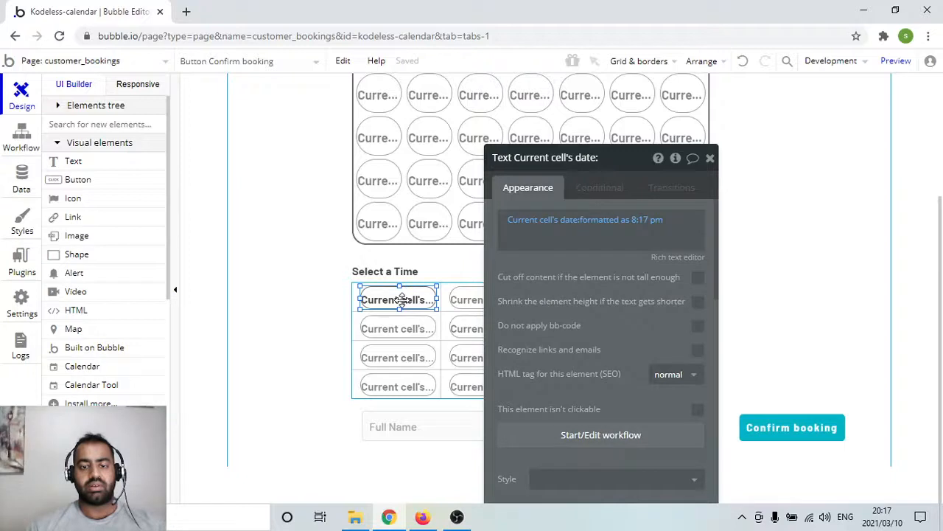
scroll(627, 324, "down", 2)
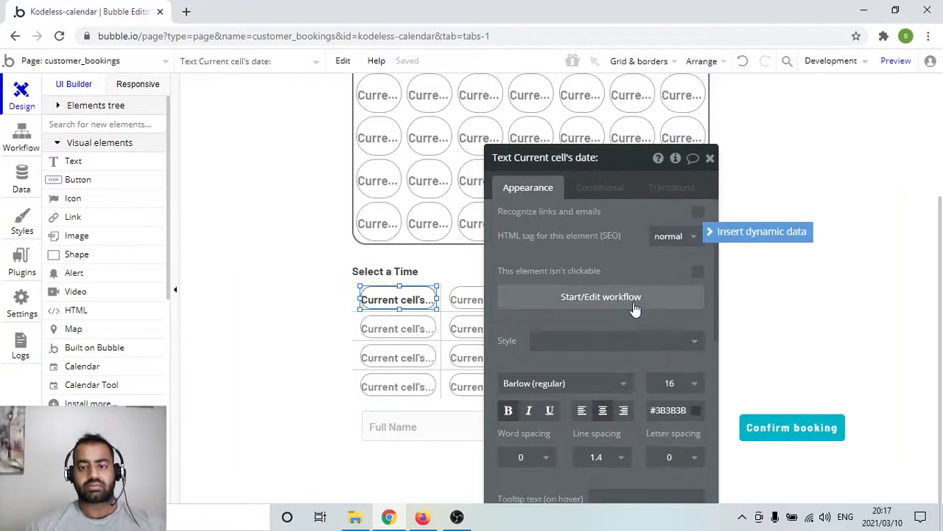
left_click(601, 297)
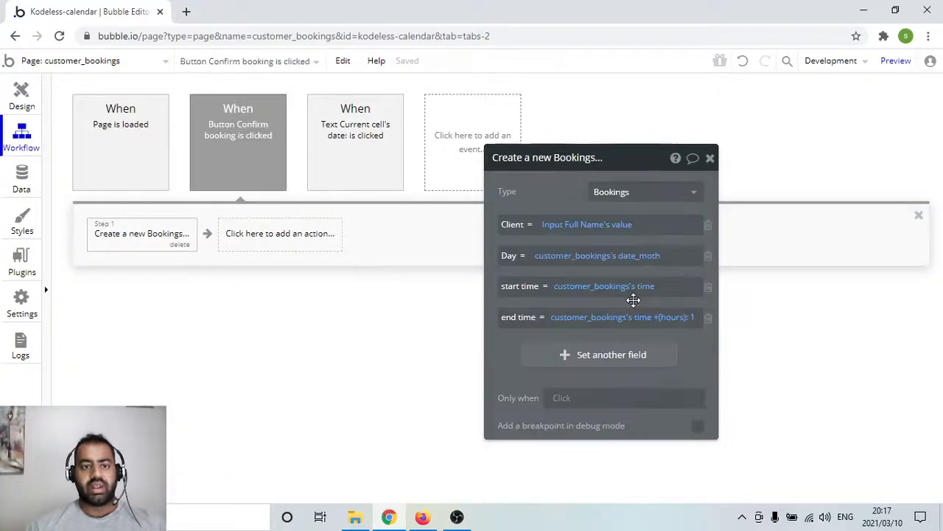
left_click(446, 140)
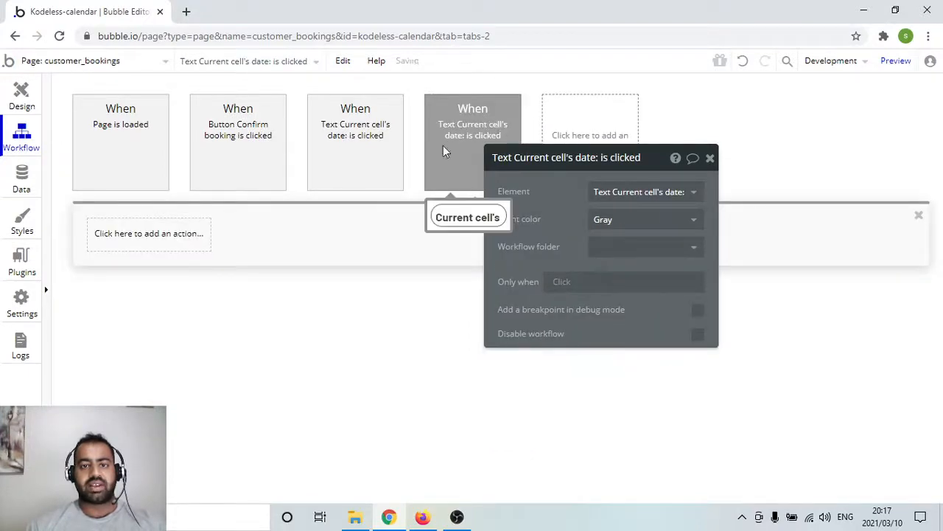
Add a Set state action to the time text's click workflow, with customer_bookings as its element.
left_click(137, 233)
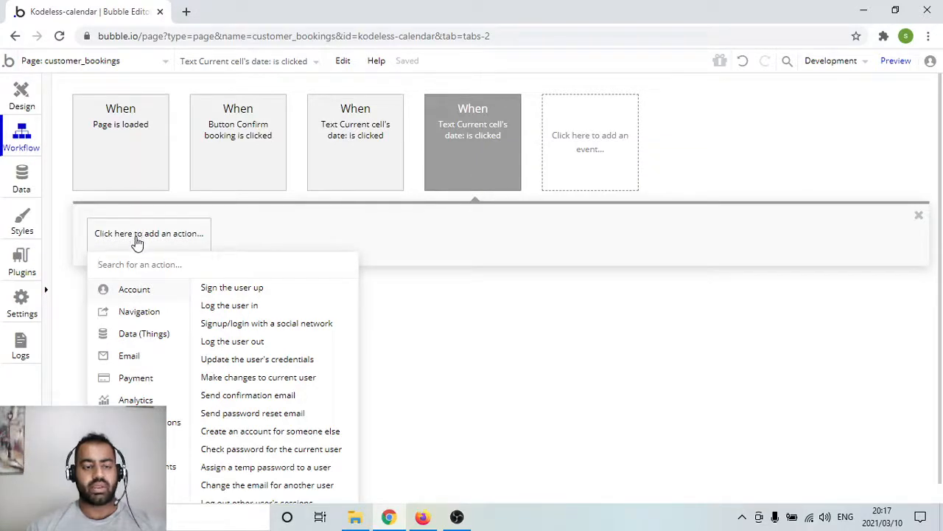
mouse_move(159, 423)
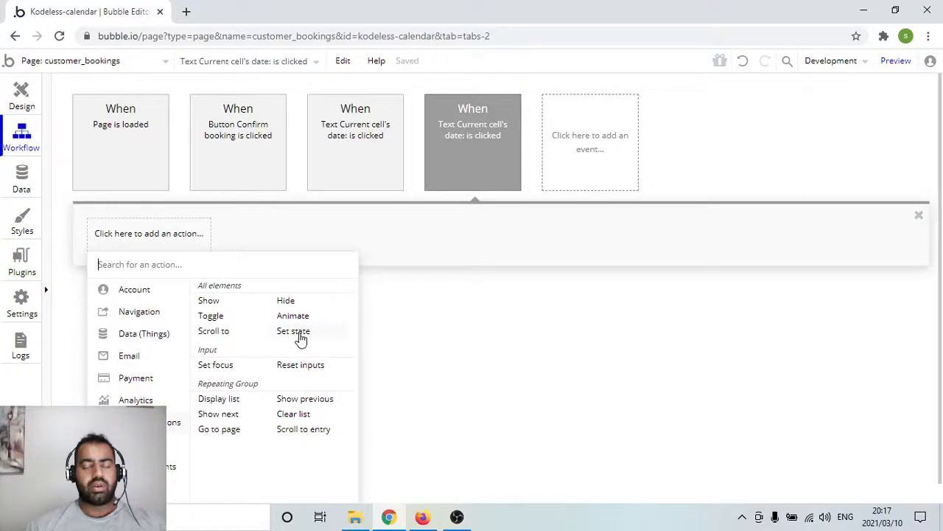
mouse_move(301, 339)
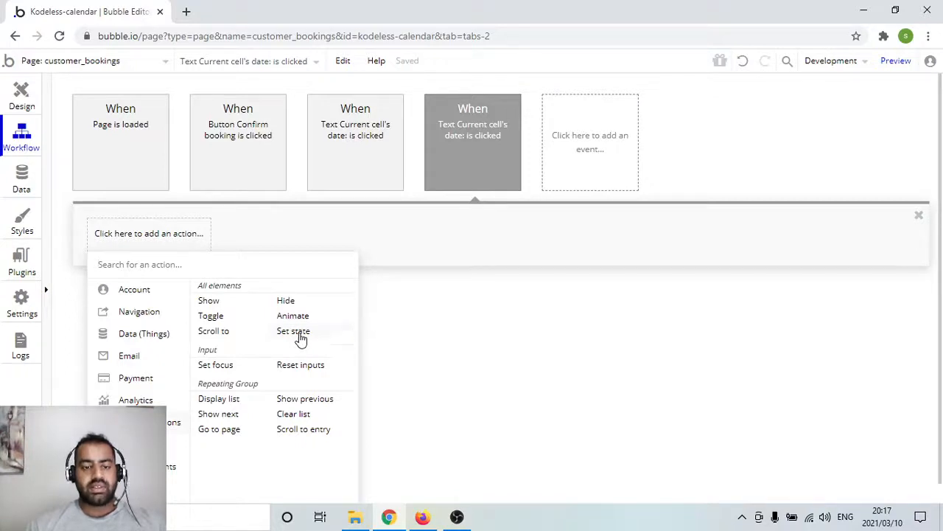
left_click(300, 332)
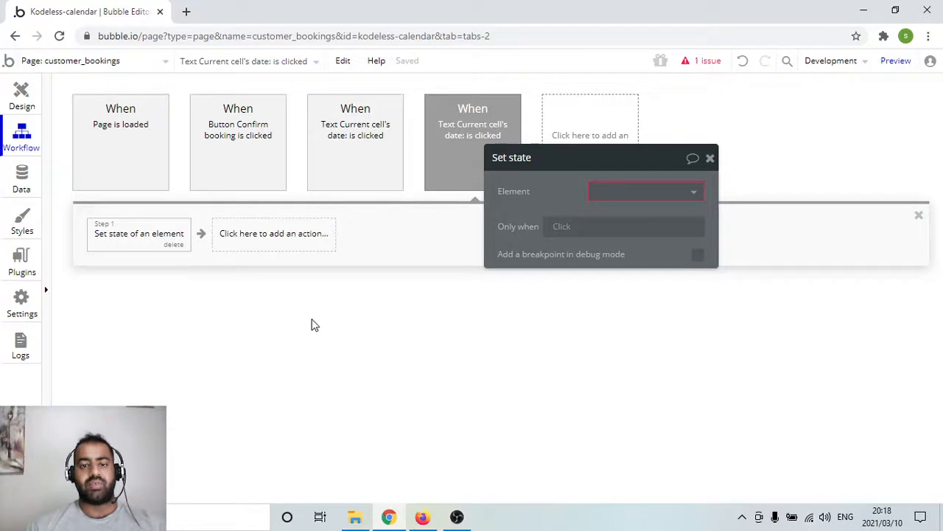
left_click(633, 195)
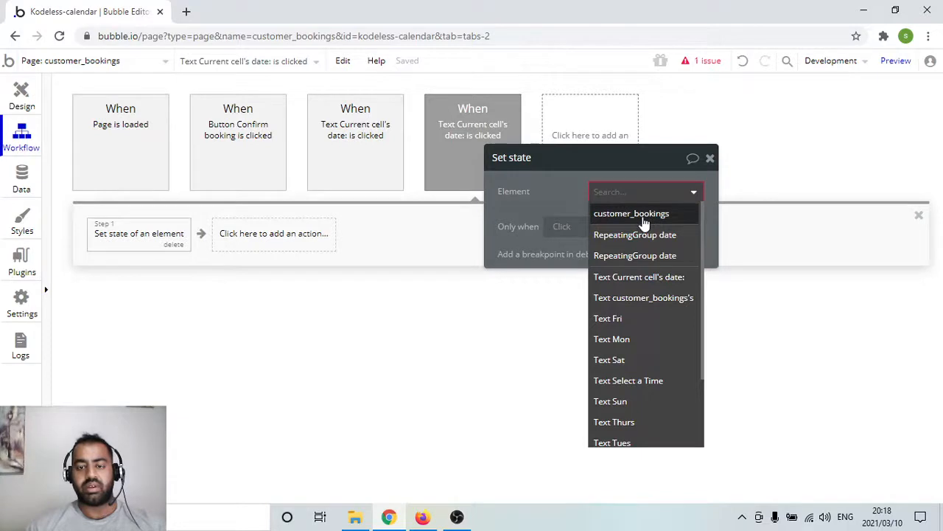
left_click(641, 215)
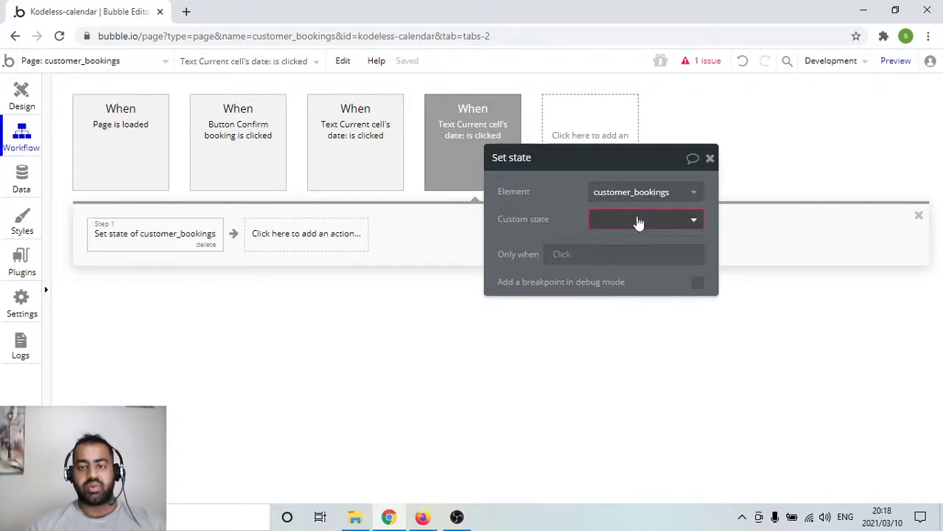
Choose the custom state "time" in the Set state action and set its value to Current cell's date.
left_click(693, 223)
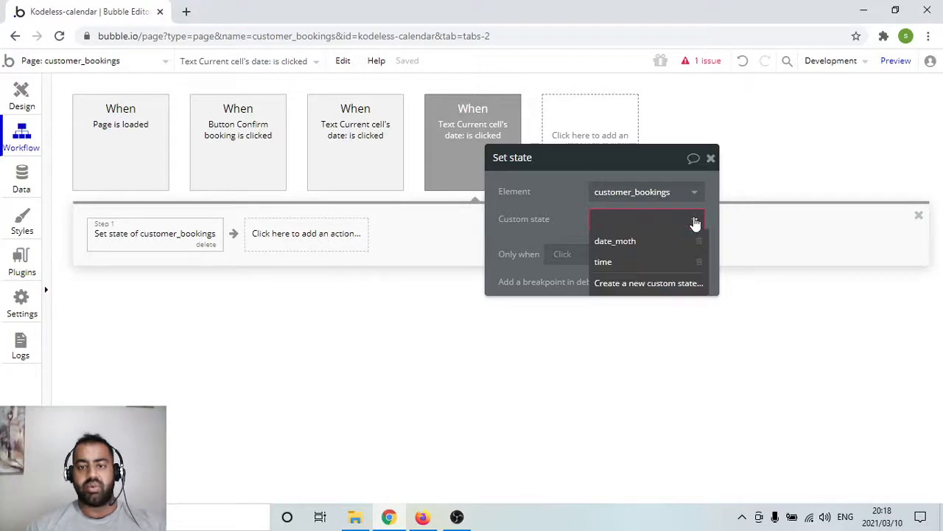
left_click(637, 264)
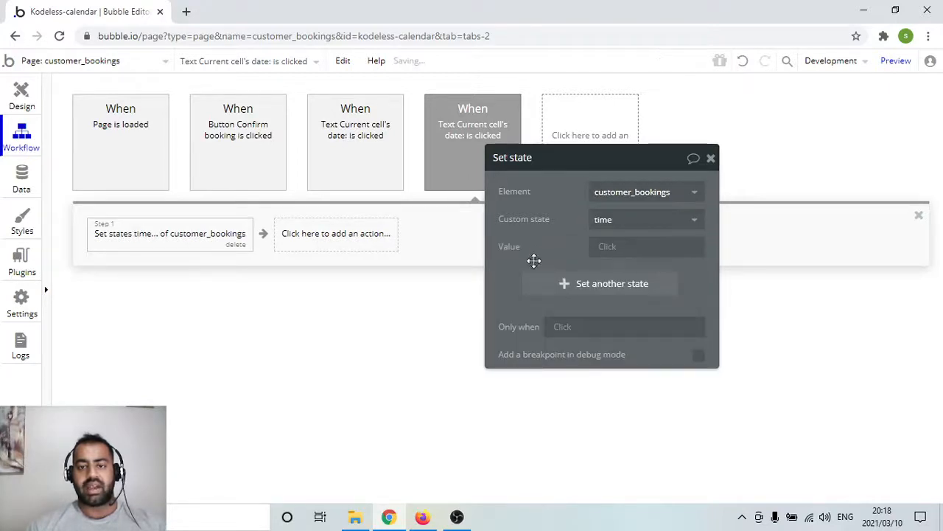
left_click(605, 252)
left_click(605, 252)
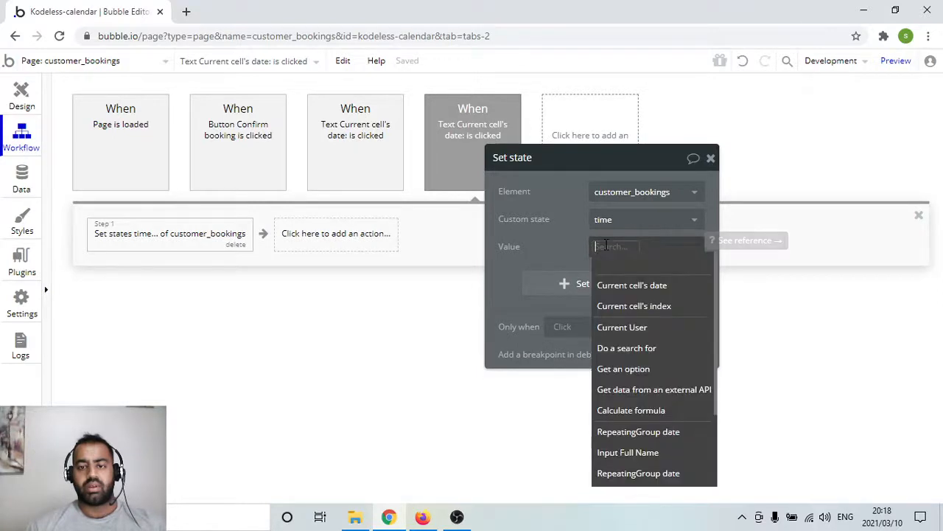
left_click(627, 287)
left_click(559, 253)
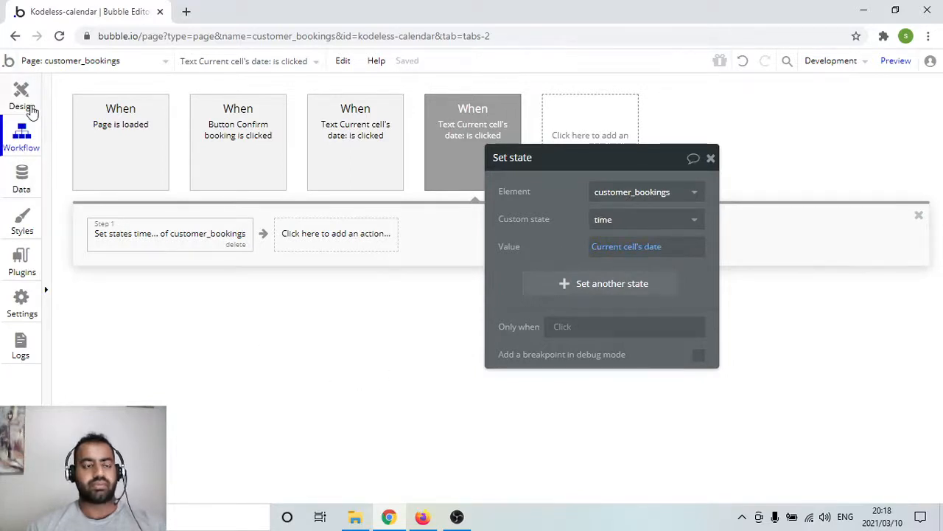
Return to the page design, close the Set state properties and preview the customer_bookings page.
left_click(31, 110)
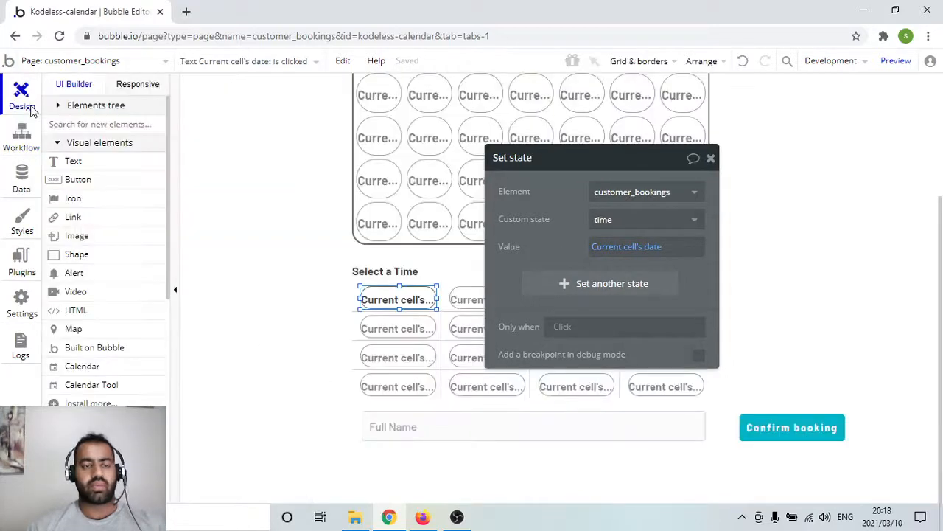
left_click(711, 159)
left_click(711, 159)
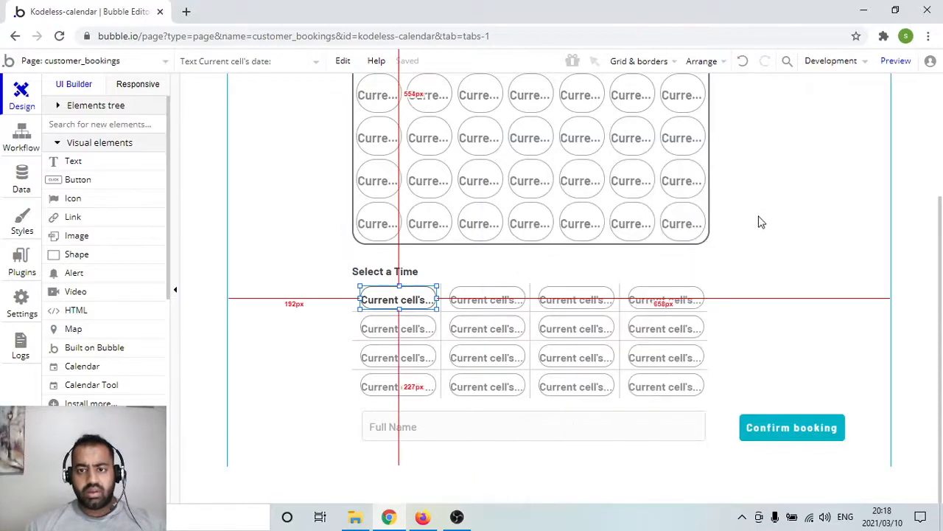
scroll(759, 221, "up", 3)
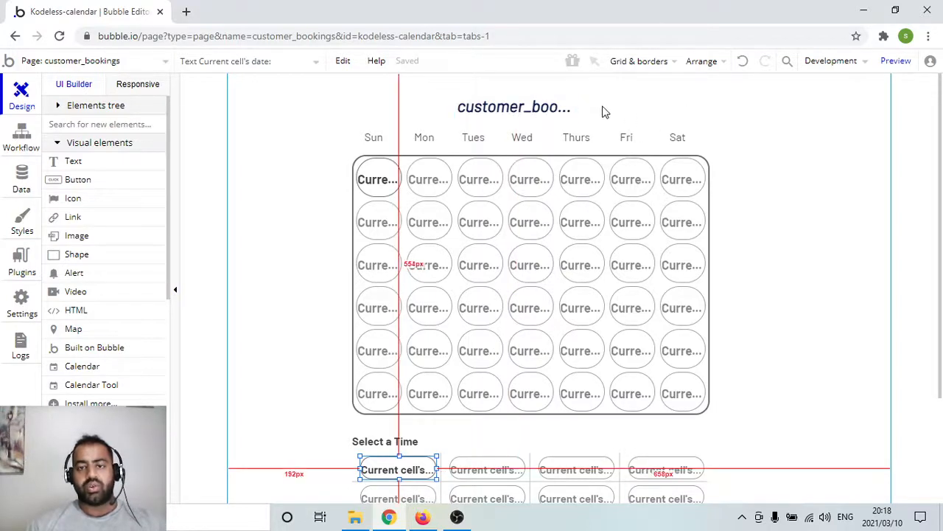
scroll(833, 238, "down", 2)
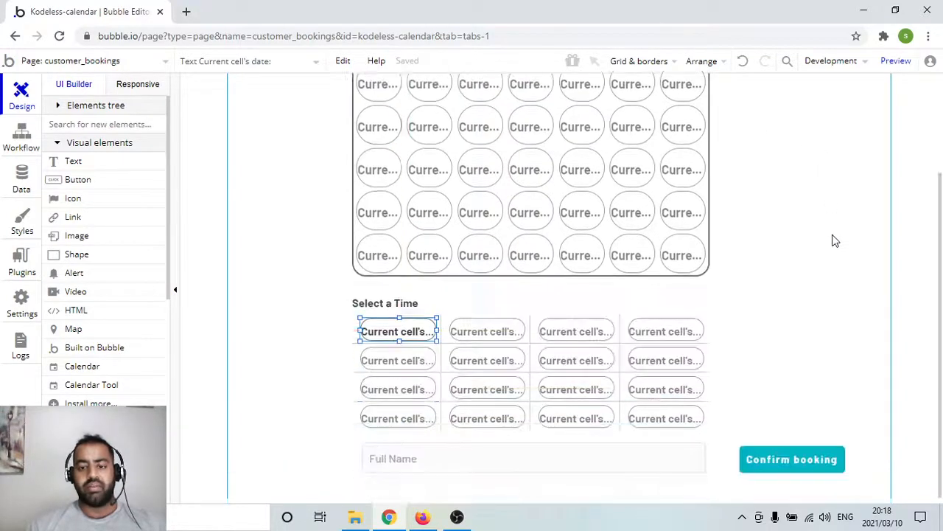
left_click(895, 61)
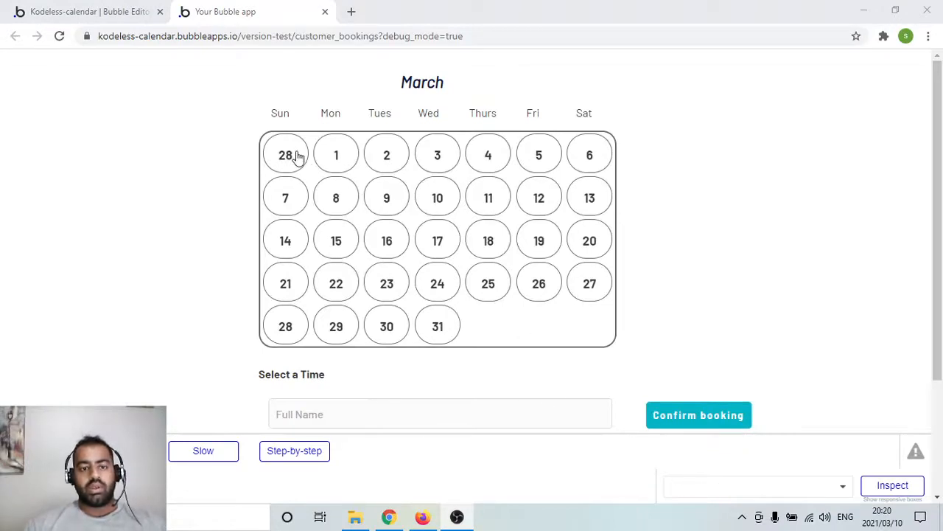
Select March 18 in the previewed calendar to bring up that day's time slots.
left_click(496, 246)
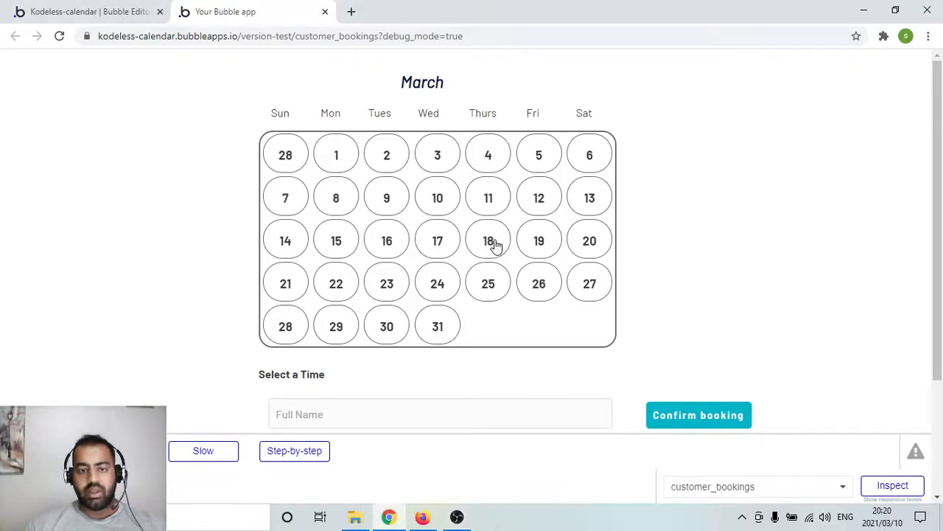
scroll(697, 214, "down", 2)
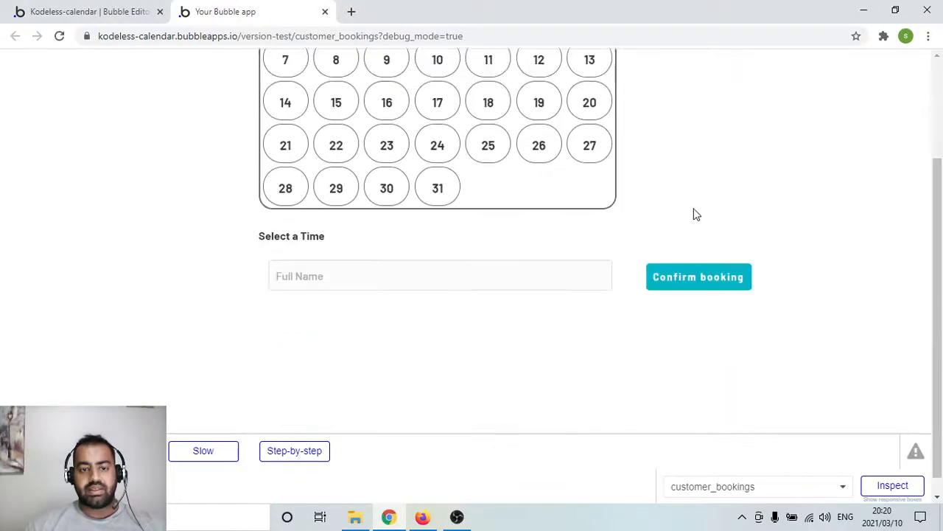
scroll(696, 215, "up", 1)
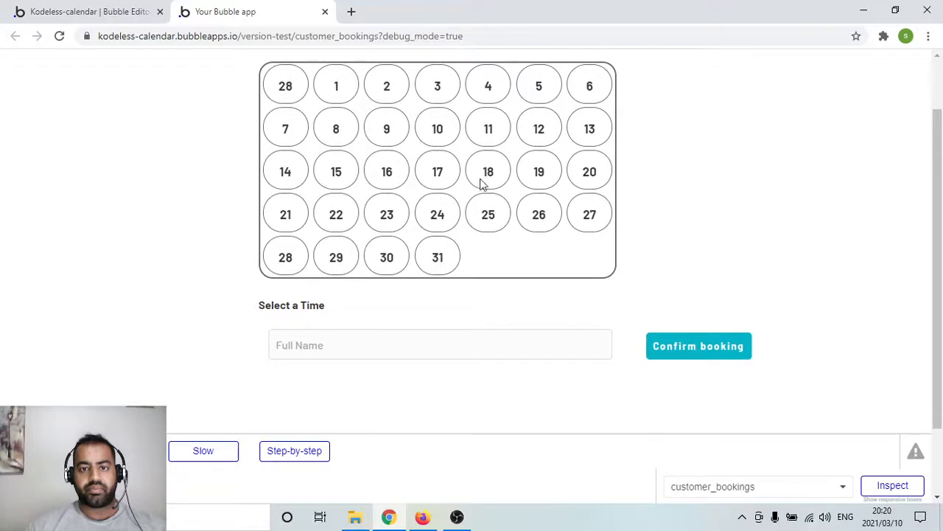
left_click(485, 181)
scroll(625, 198, "down", 1)
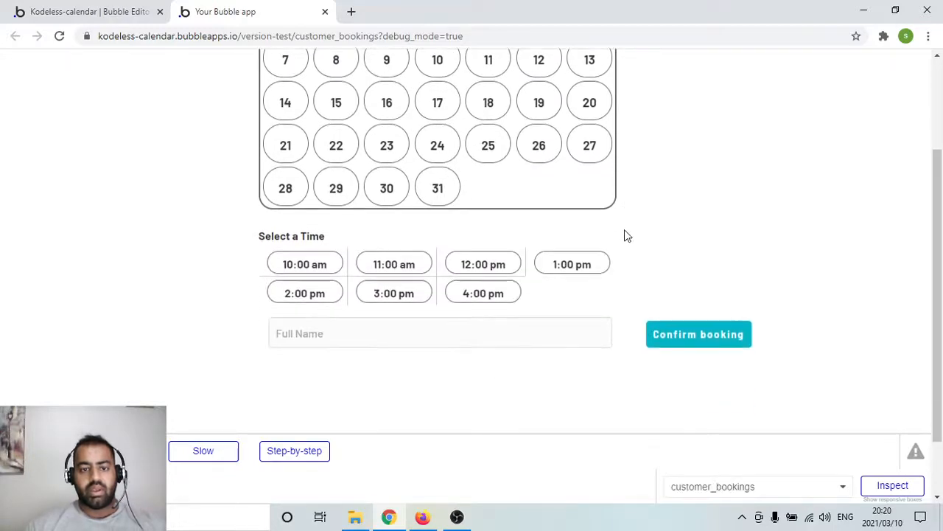
Book the 2:00 pm slot under the full name "kodeless is cool".
left_click(331, 337)
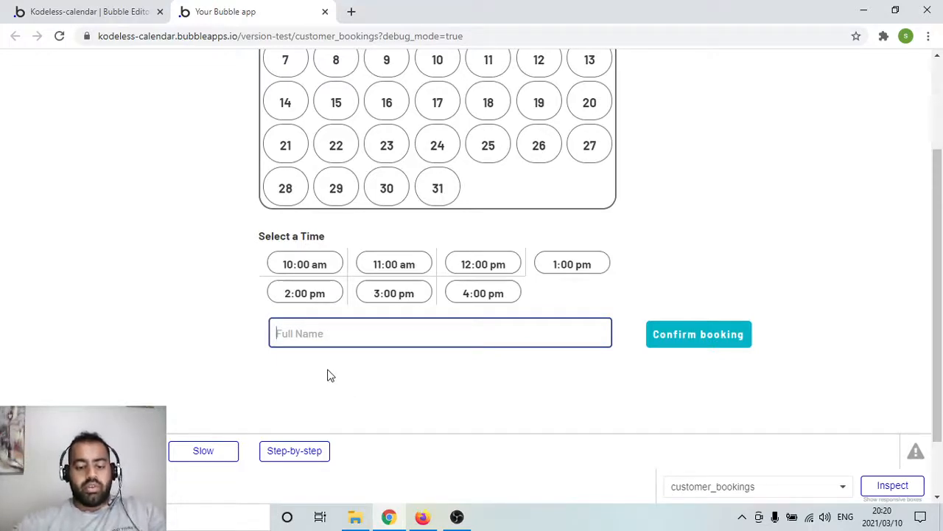
type("kodeless is cool")
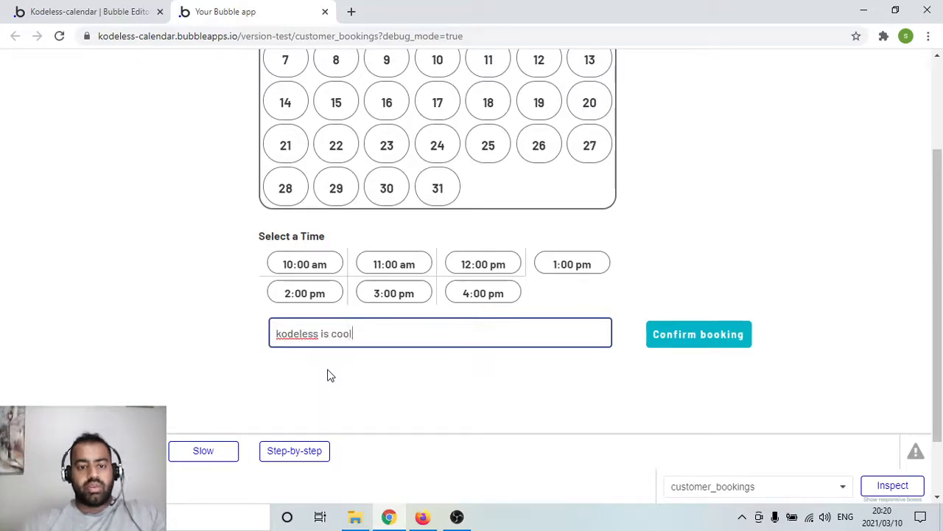
left_click(683, 345)
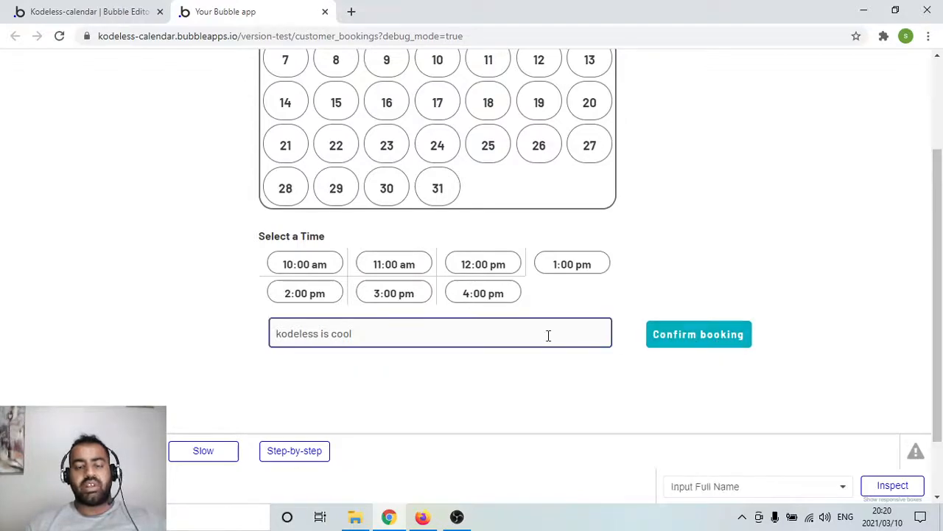
scroll(712, 299, "up", 2)
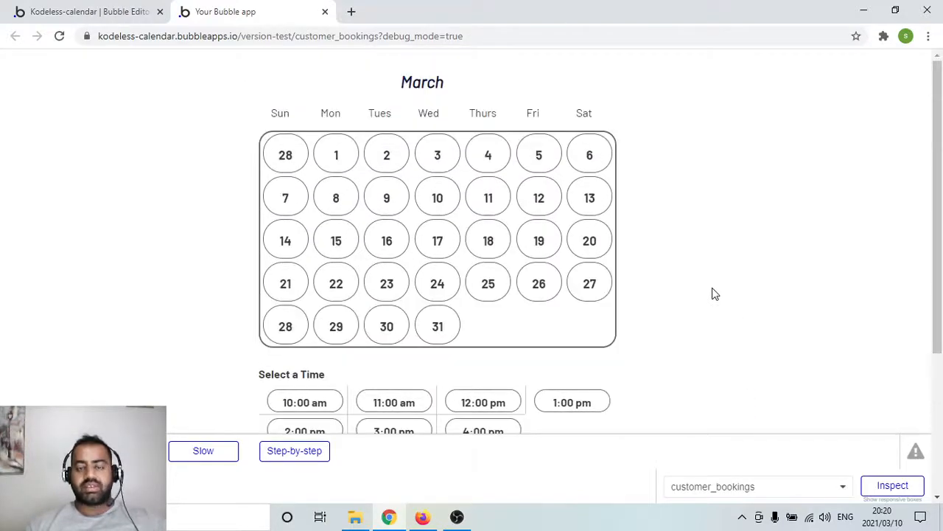
scroll(720, 270, "down", 1)
scroll(708, 273, "up", 1)
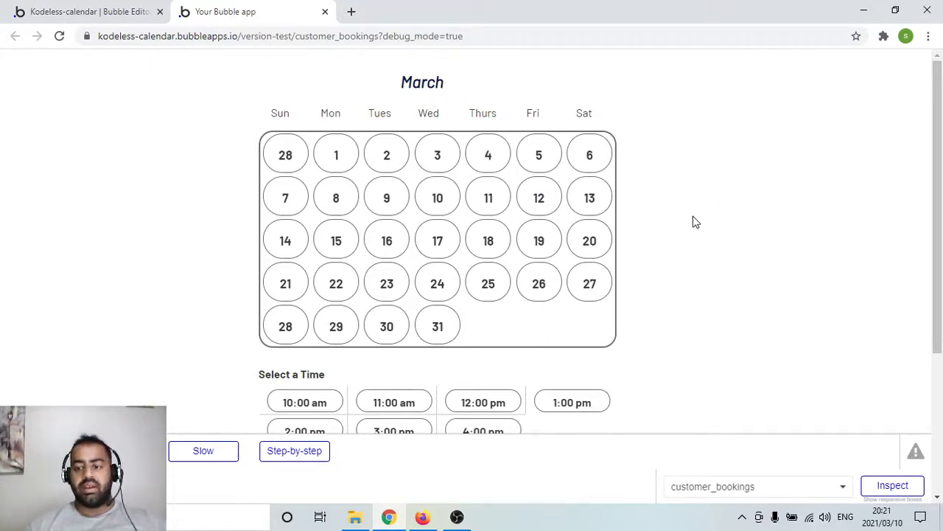
scroll(729, 301, "down", 1)
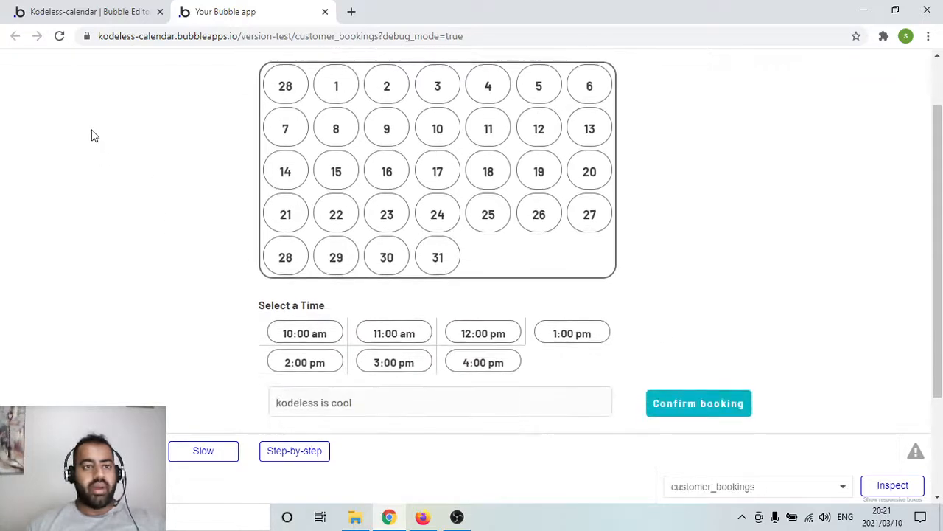
scroll(88, 133, "down", 1)
left_click(310, 337)
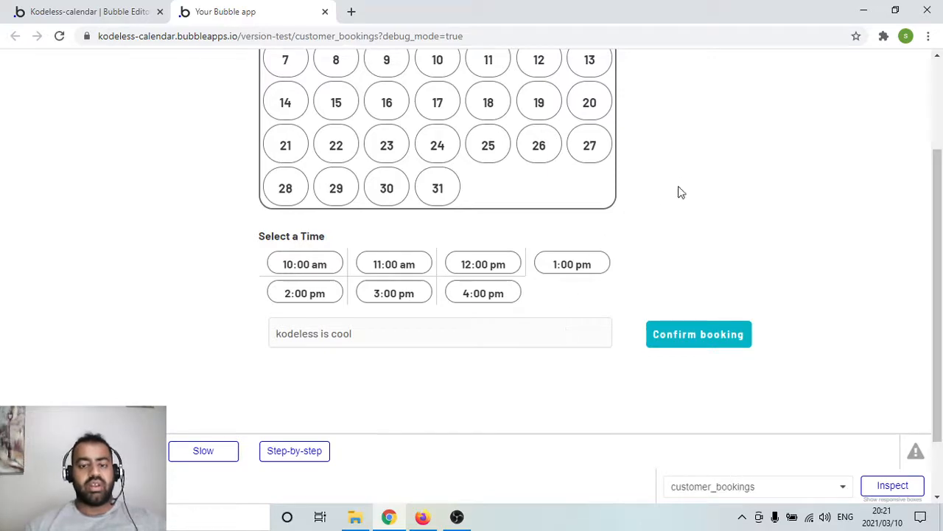
Preview the bookings_calendar page from the editor to check the new booking, and close the preview.
left_click(116, 10)
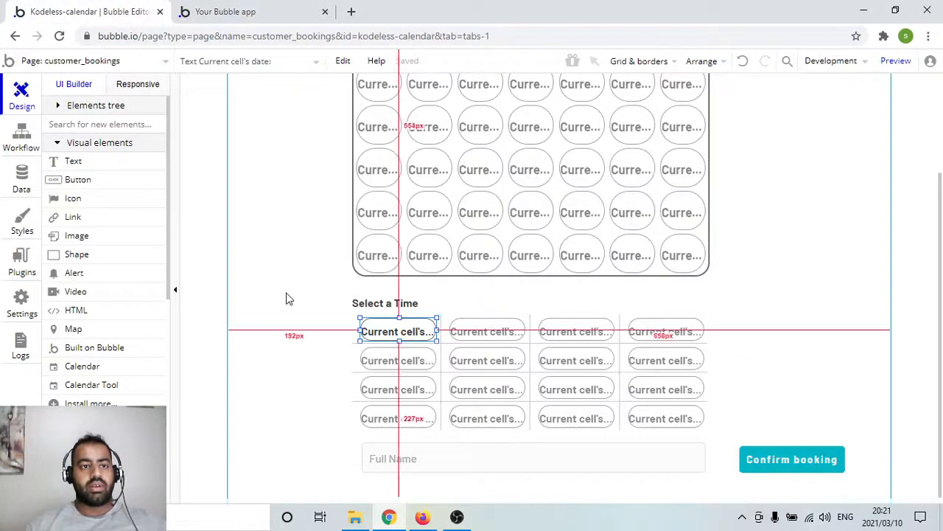
scroll(287, 298, "up", 2)
left_click(151, 65)
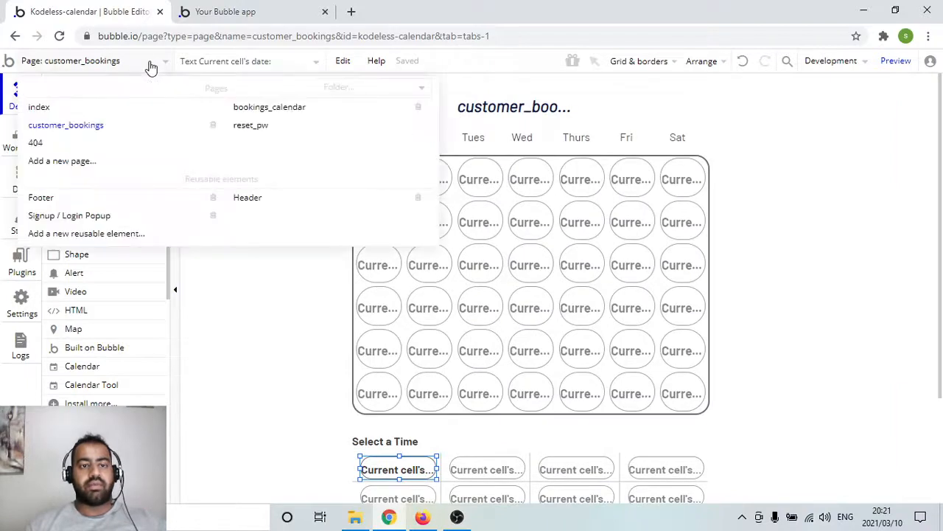
left_click(288, 114)
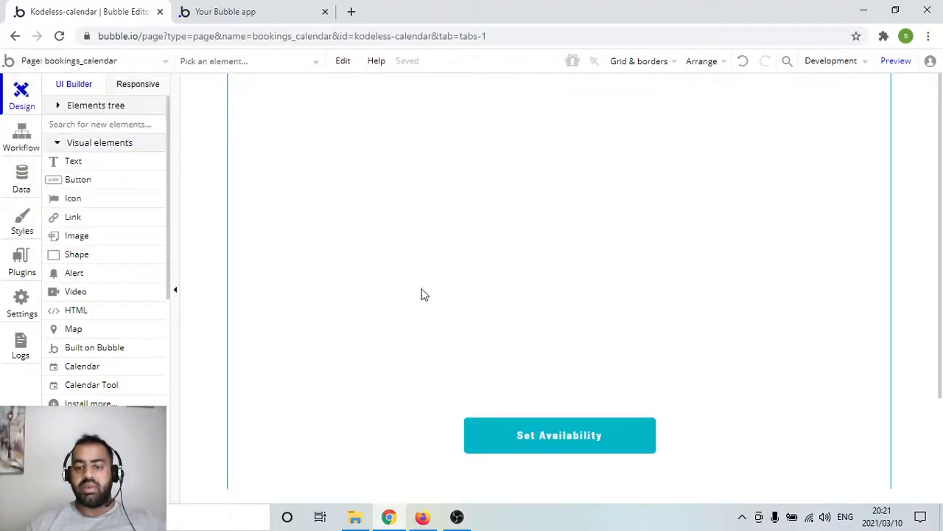
left_click(897, 62)
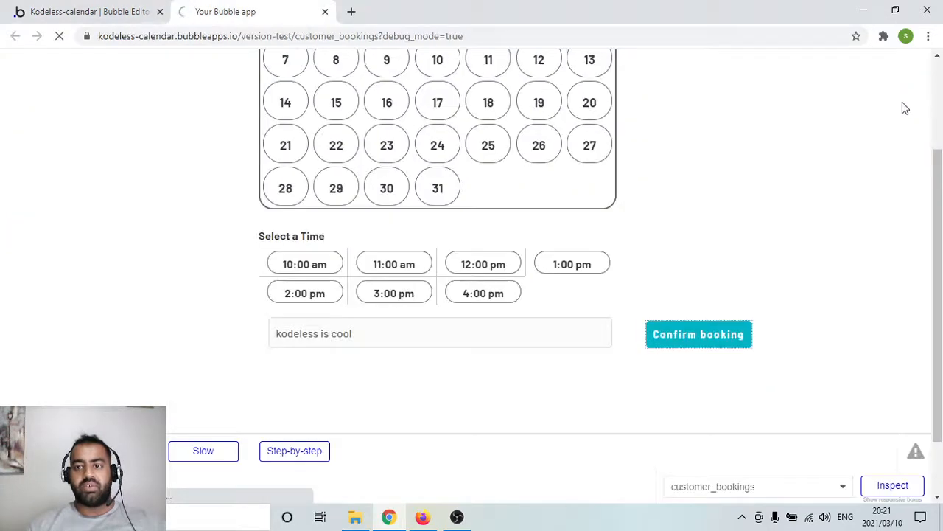
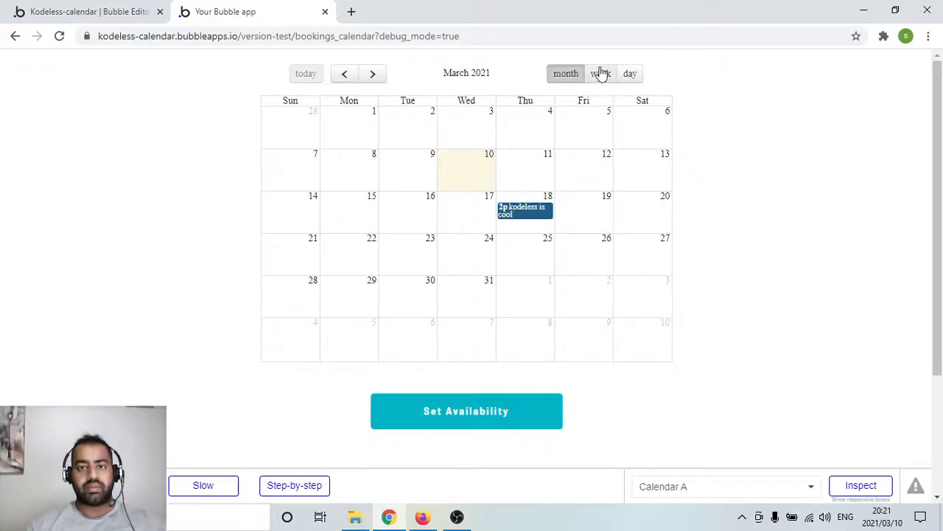
left_click(326, 13)
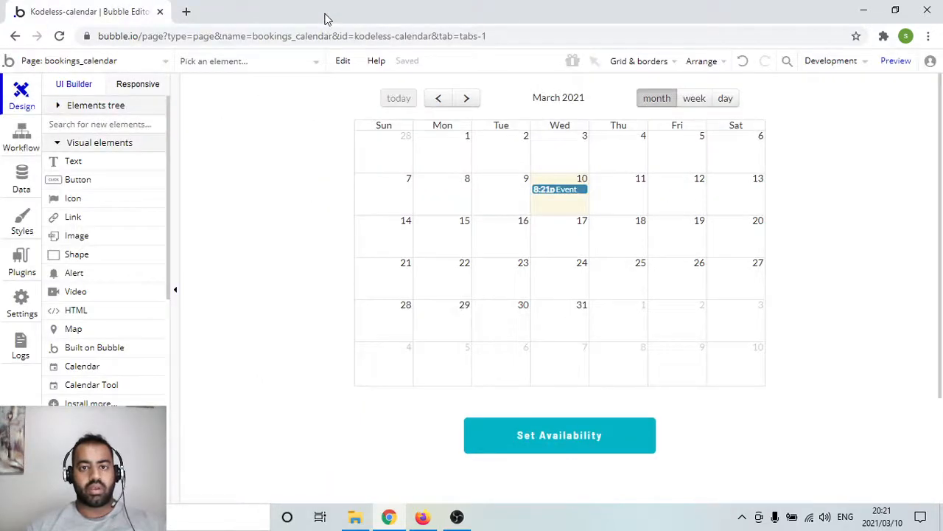
Return to the customer_bookings page and review its calendar, time slots and booking form.
left_click(107, 61)
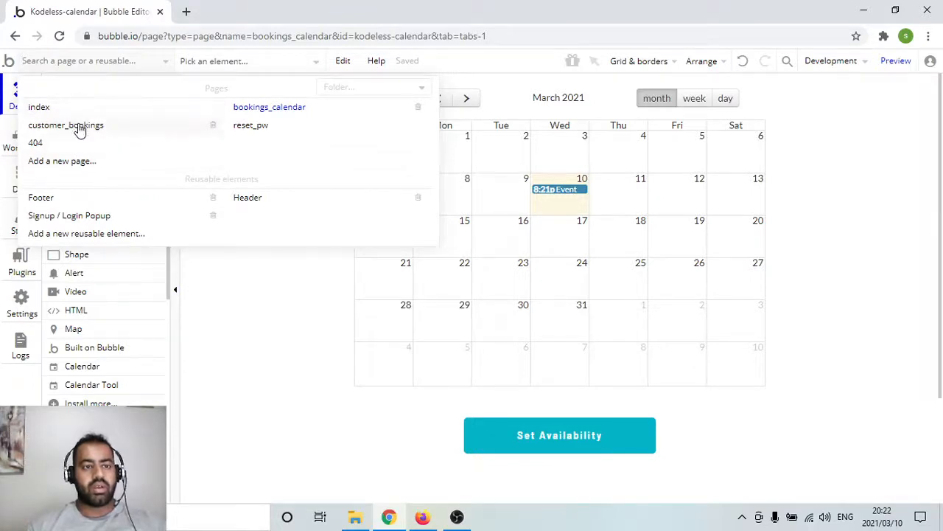
left_click(80, 127)
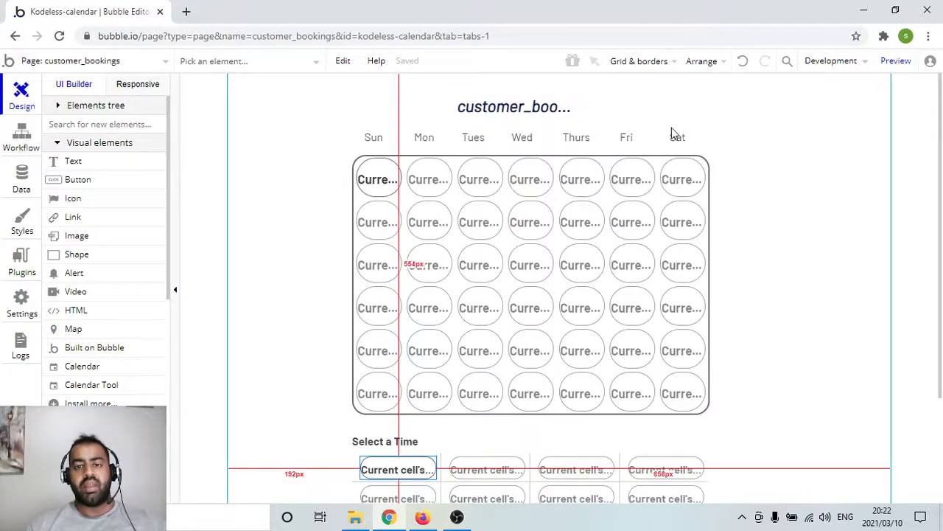
scroll(729, 159, "down", 2)
scroll(783, 214, "down", 2)
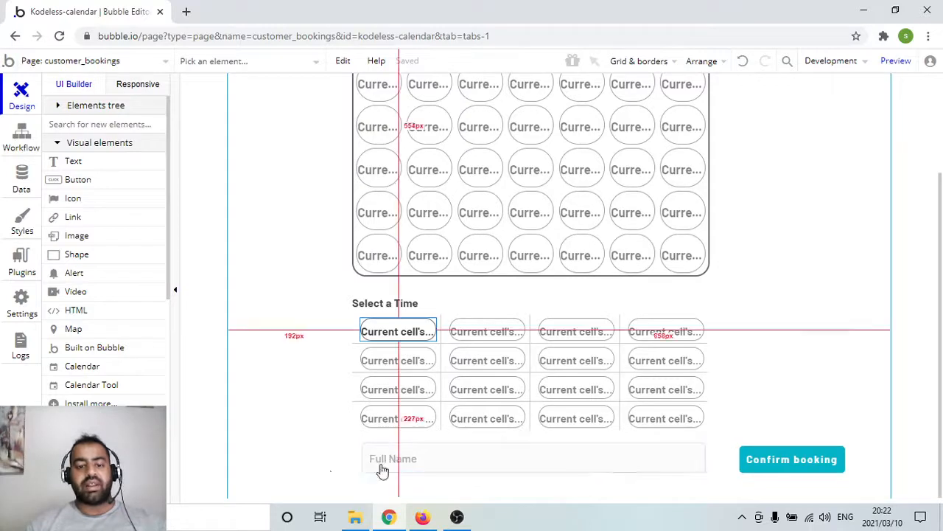
scroll(826, 238, "up", 4)
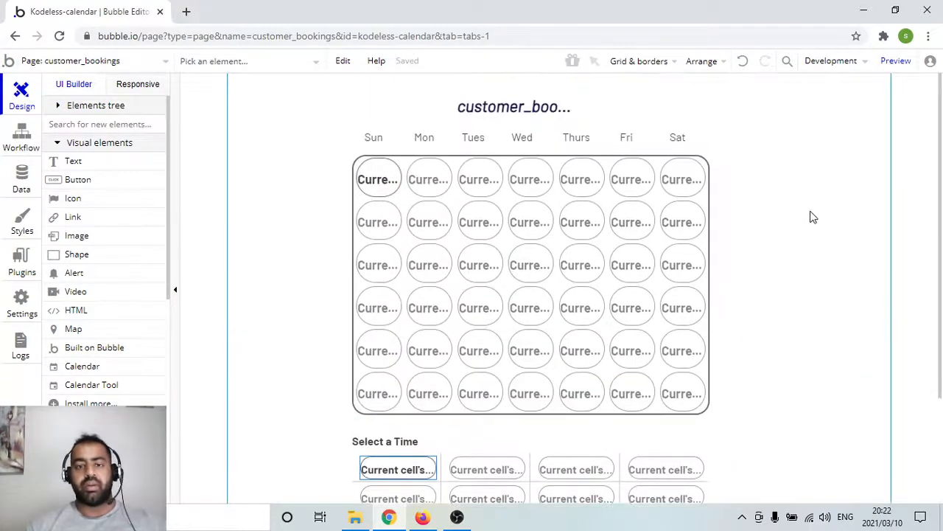
scroll(811, 236, "down", 5)
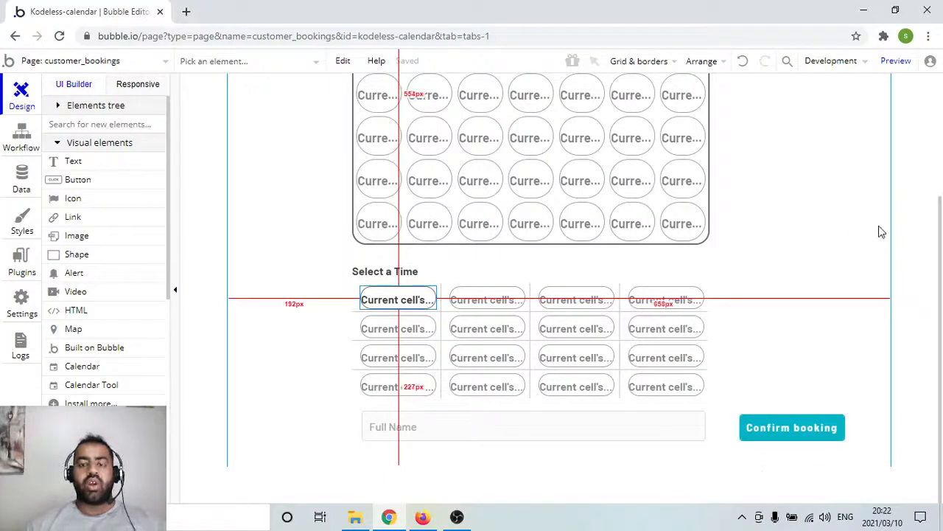
scroll(790, 297, "up", 5)
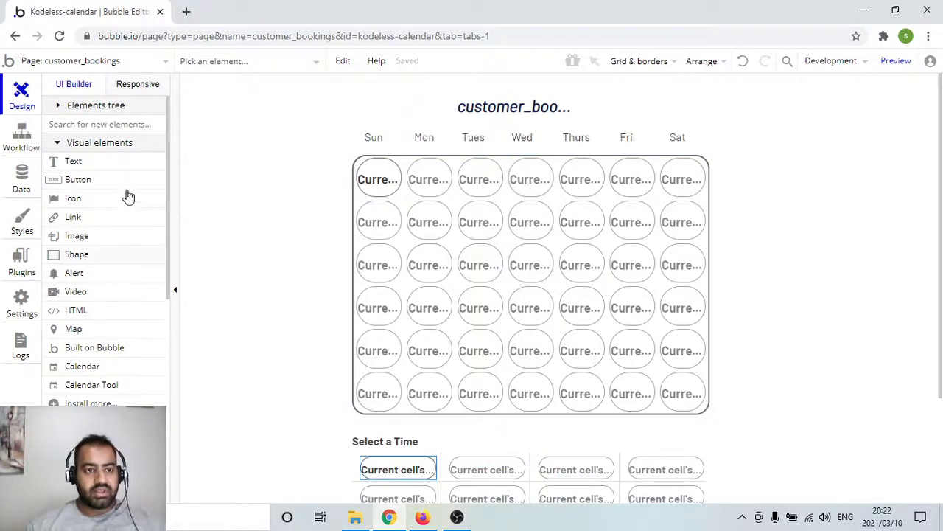
Place an icon beside the month heading, above the Fri column, about 40 by 30 pixels in size.
left_click(101, 199)
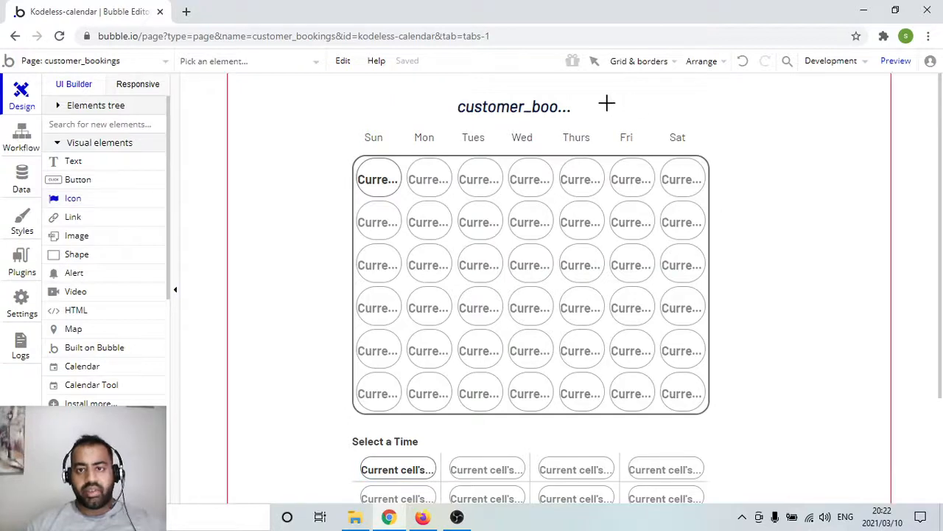
left_click_drag(627, 112, 628, 116)
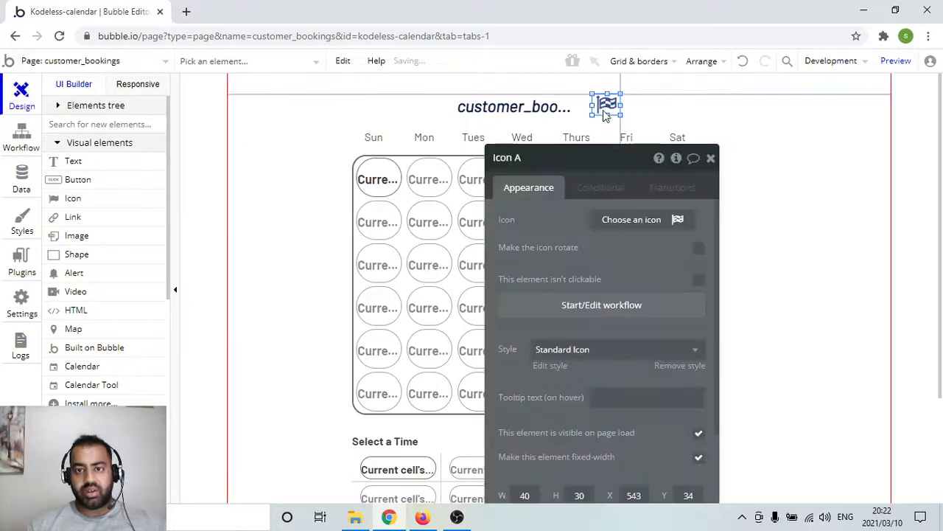
left_click_drag(604, 114, 616, 109)
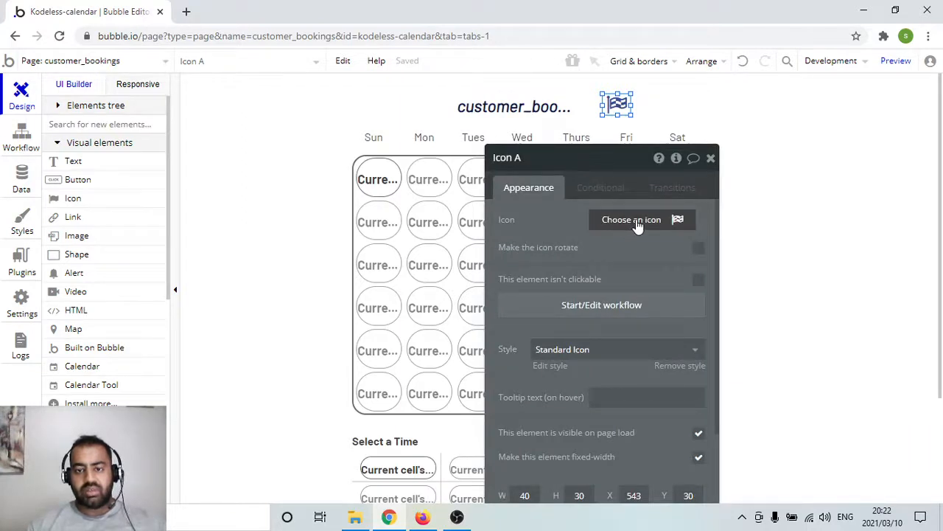
Change the flag icon beside the month heading to the plain right-pointing arrow (fa-arrow-right).
left_click(638, 222)
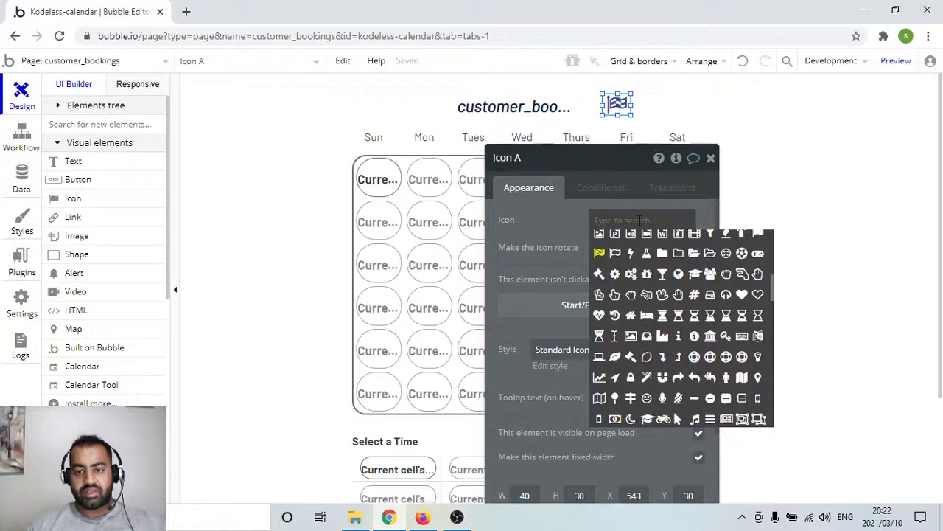
scroll(720, 327, "up", 1)
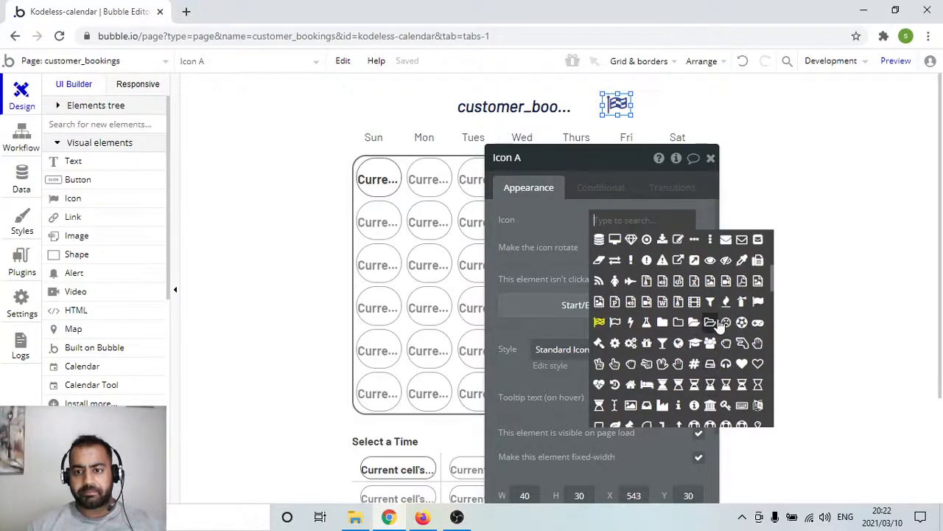
scroll(720, 327, "up", 2)
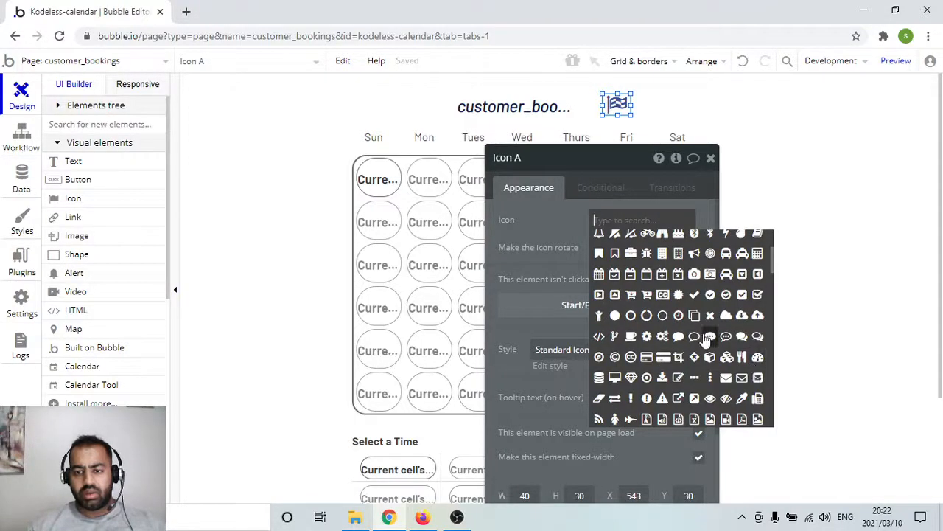
scroll(682, 343, "up", 2)
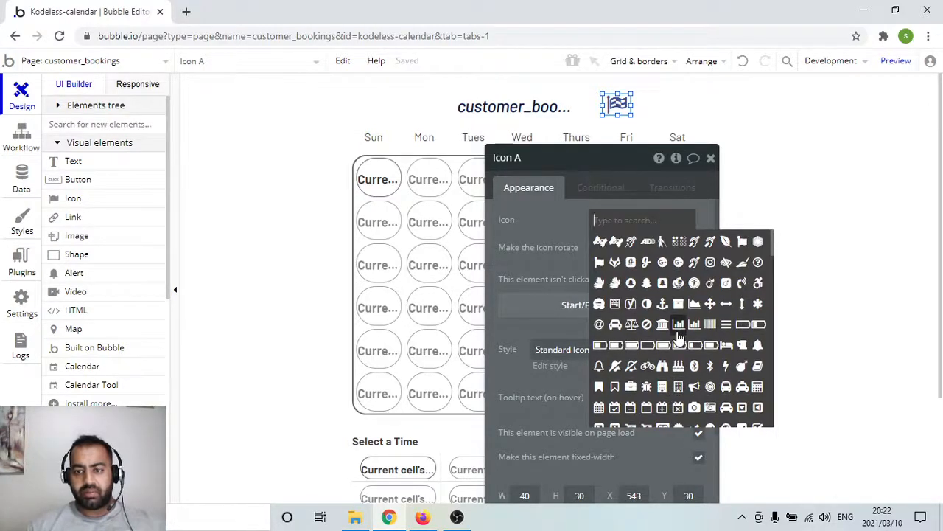
scroll(679, 338, "down", 4)
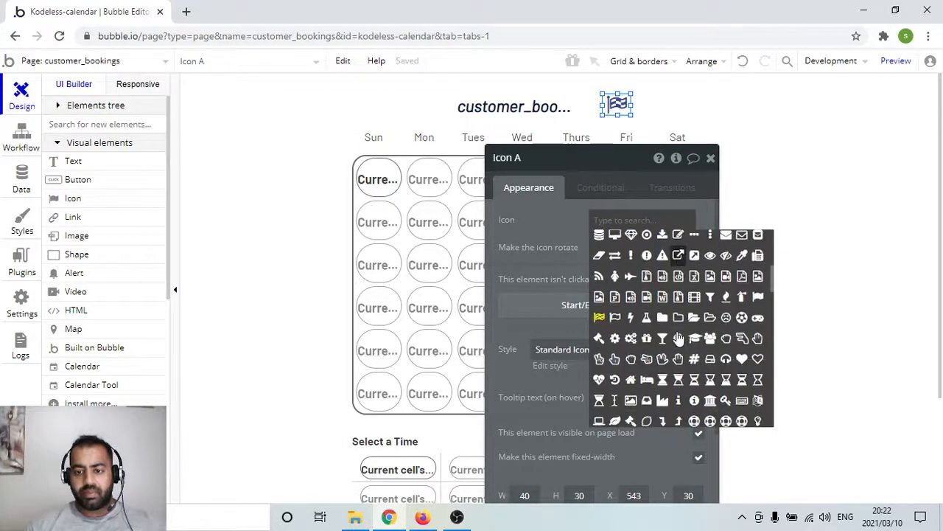
scroll(679, 338, "down", 5)
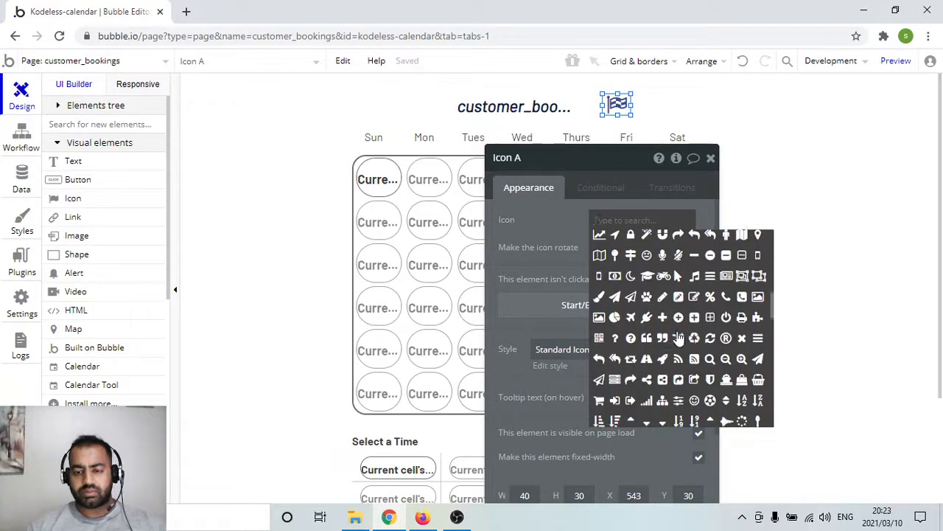
scroll(685, 362, "down", 5)
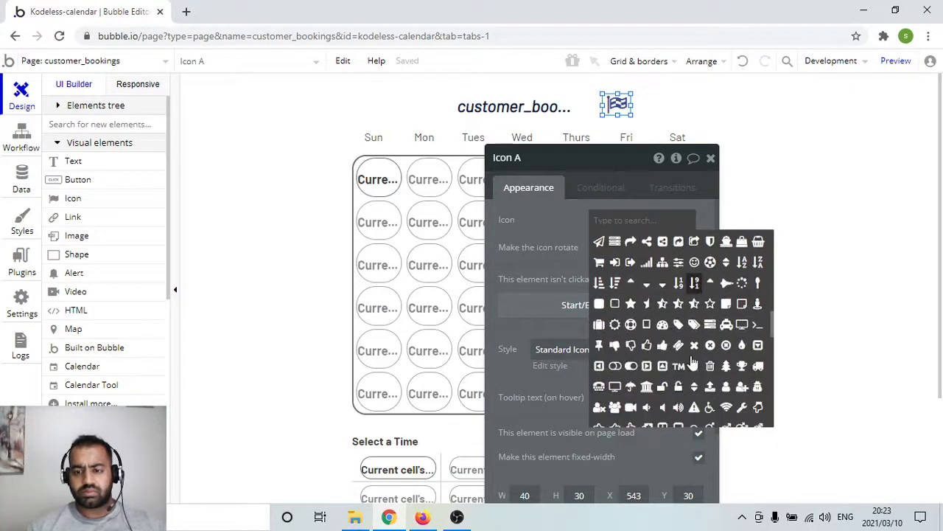
scroll(722, 356, "down", 2)
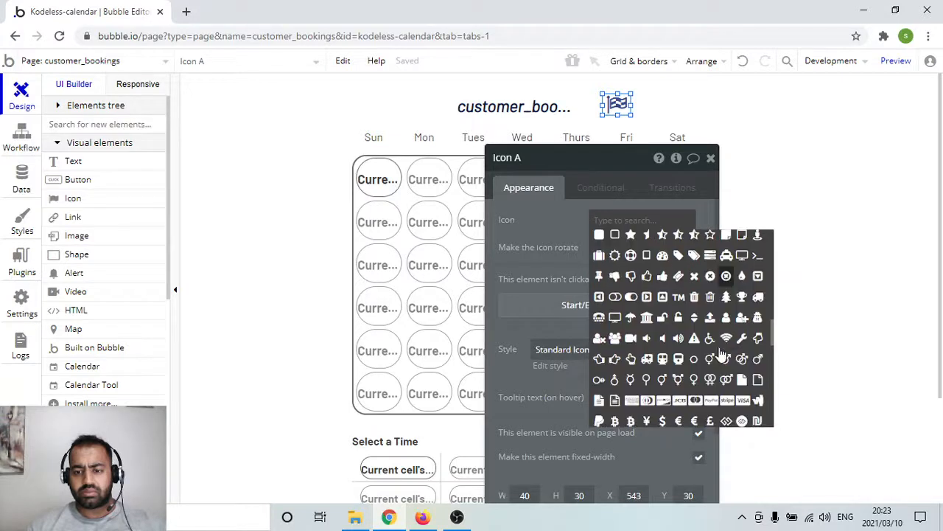
scroll(723, 356, "down", 6)
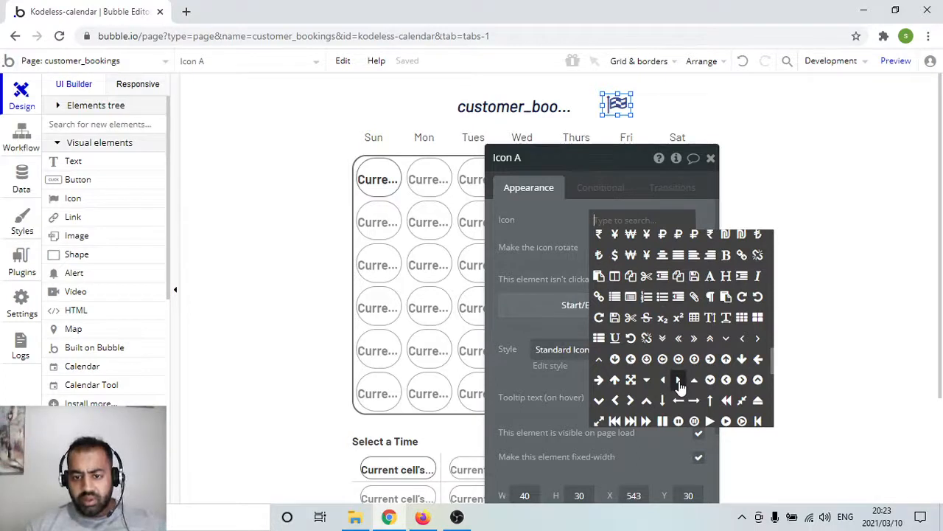
left_click(598, 380)
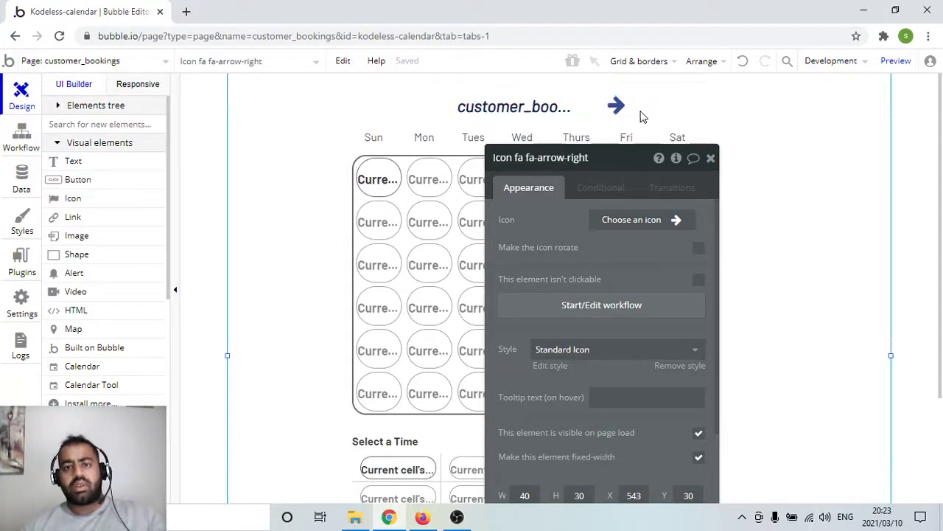
Duplicate the right arrow icon and place the copy on the other side of the month heading, at about X 270, Y 30.
left_click(624, 114)
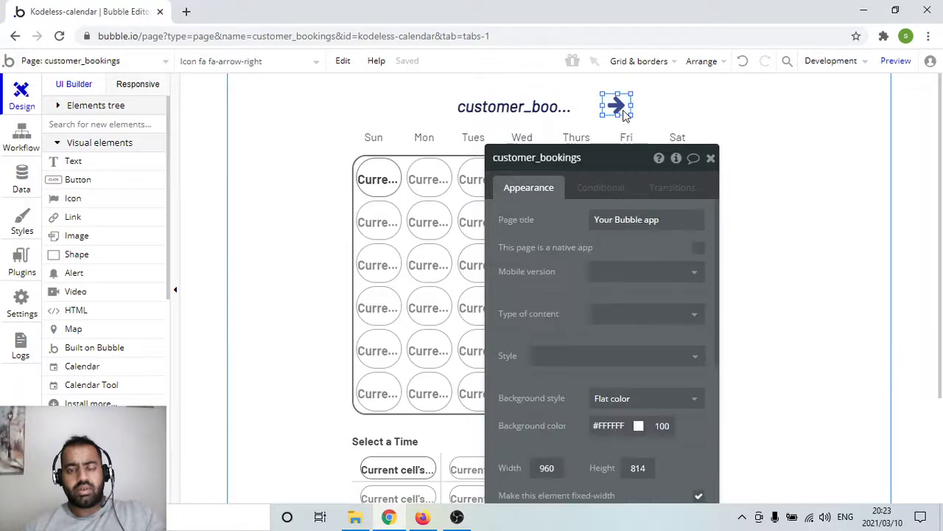
left_click(624, 115)
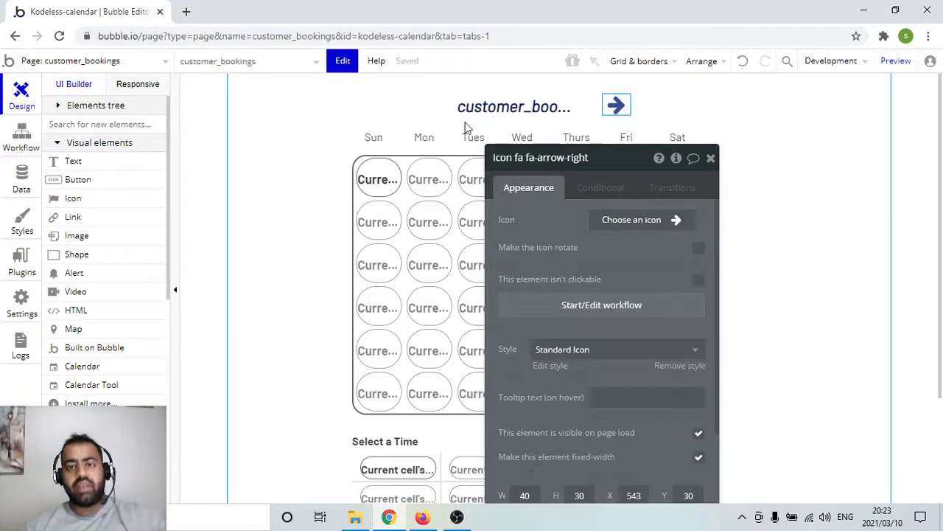
left_click_drag(619, 112, 435, 111)
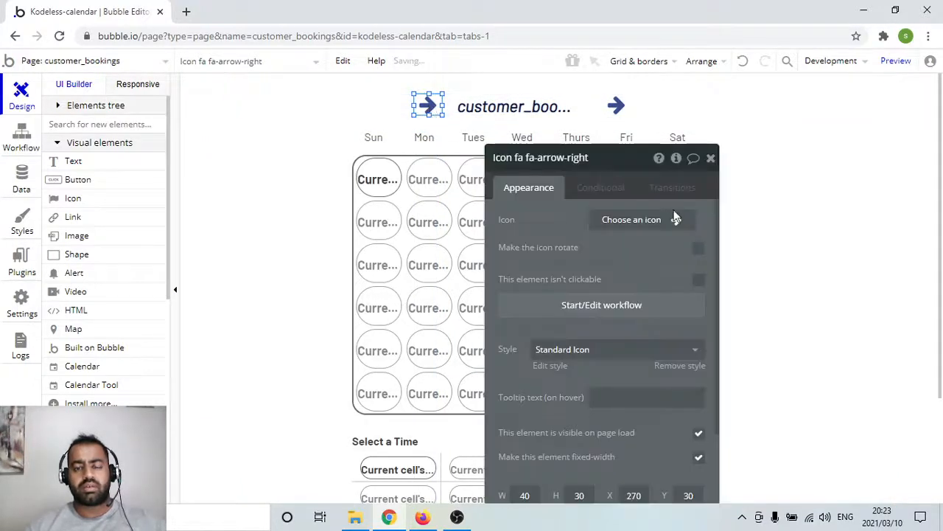
Search the icon library for "arrow" and change the copied icon to the plain left-pointing arrow (fa-arrow-left).
left_click(676, 220)
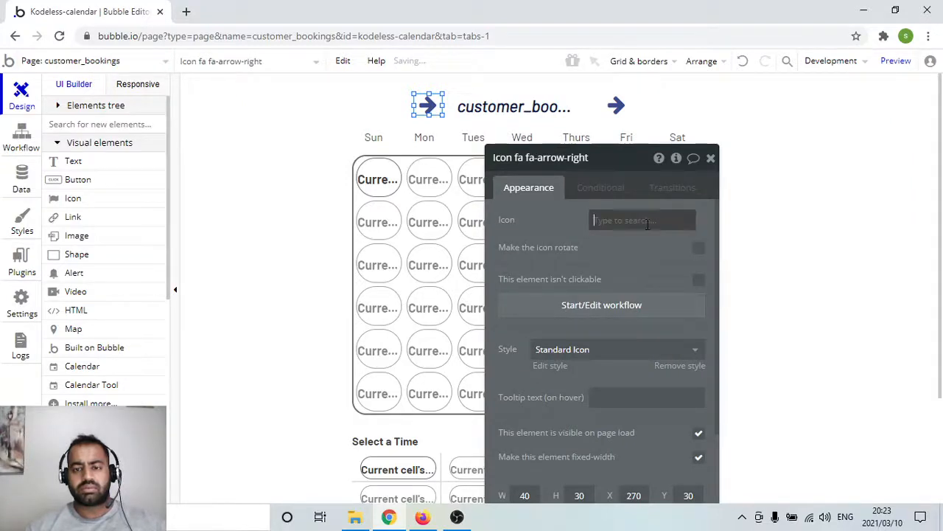
left_click(623, 241)
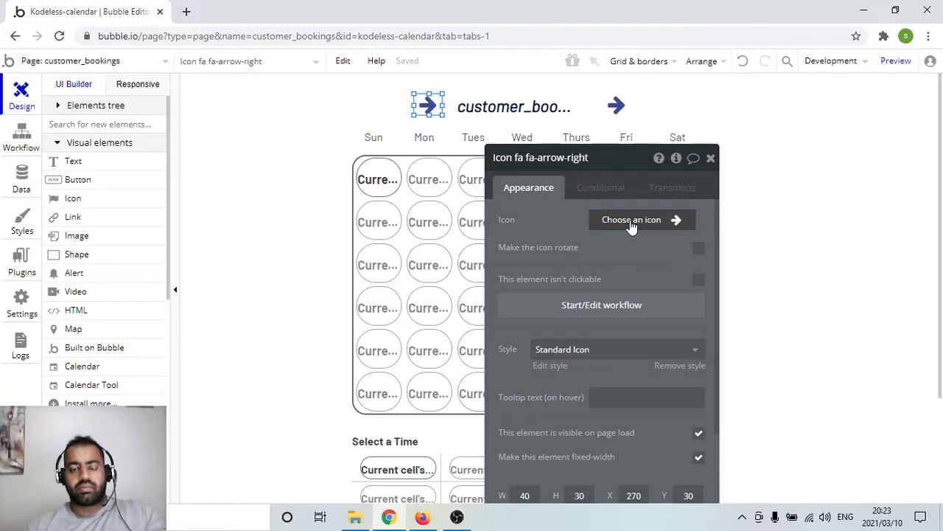
left_click(632, 221)
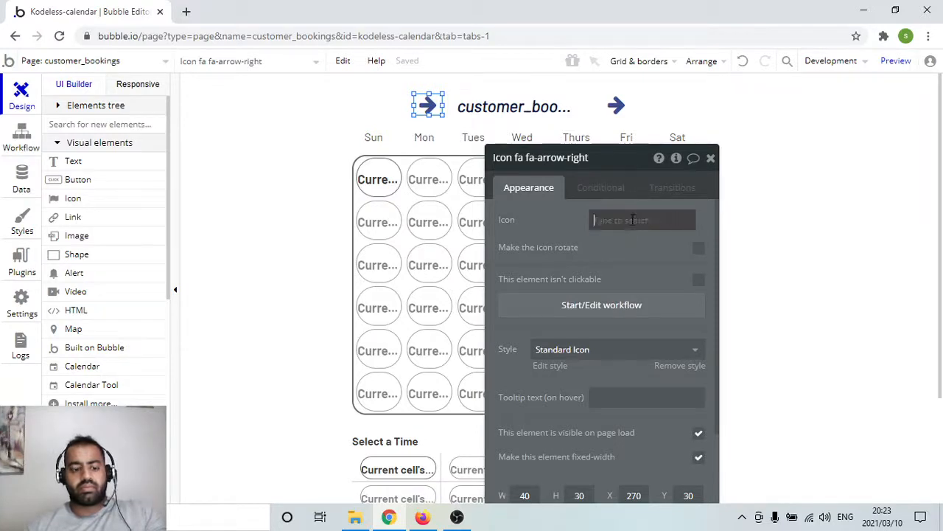
type("arrow")
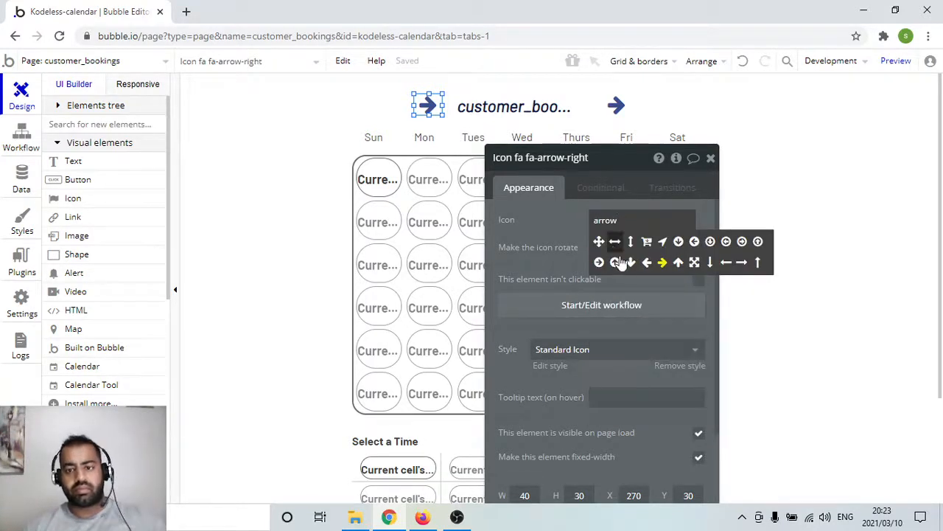
left_click(647, 262)
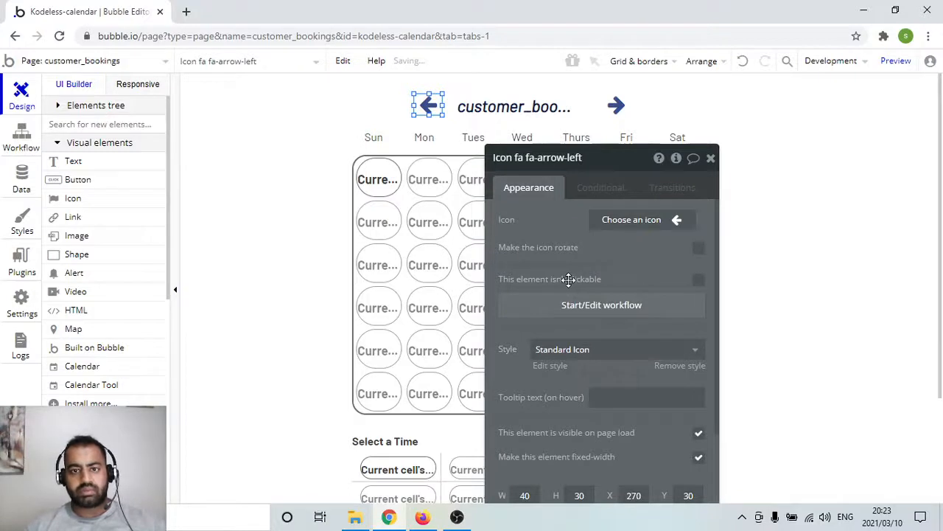
Move the right arrow icon closer to the month heading, to about X 521, Y 30.
left_click(615, 109)
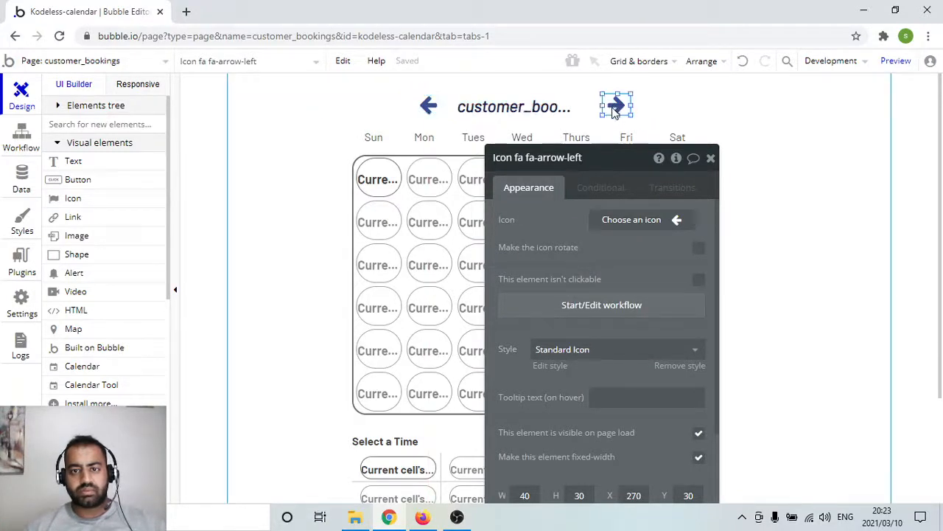
left_click_drag(610, 109, 605, 108)
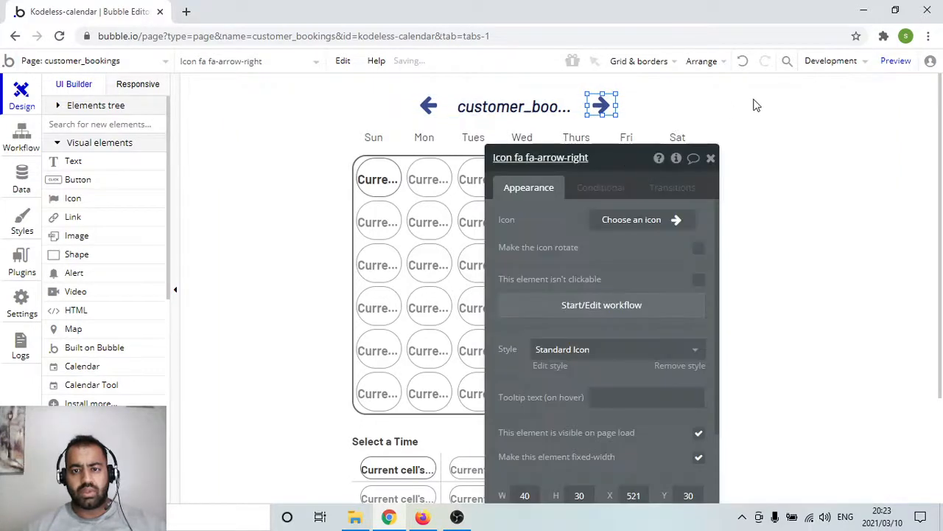
left_click(755, 109)
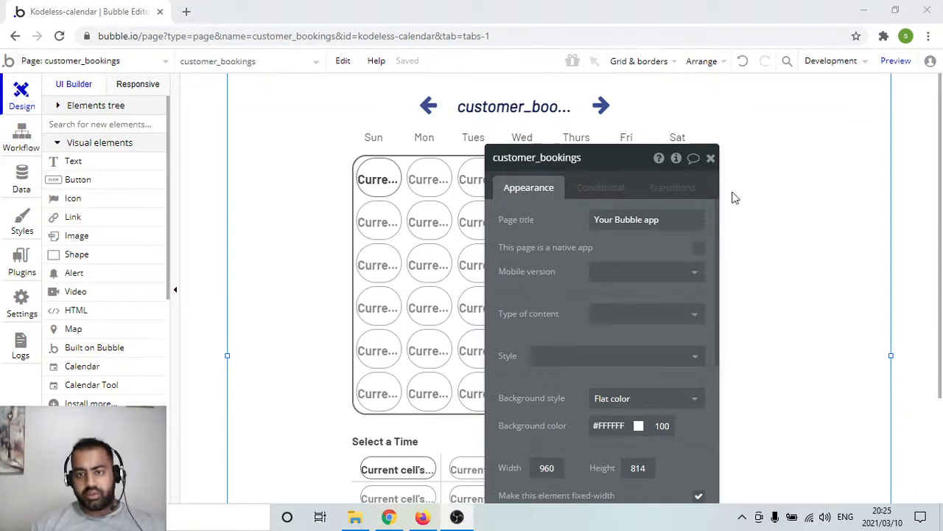
Create a click workflow for the right arrow icon and add a Set state action to it.
left_click(603, 107)
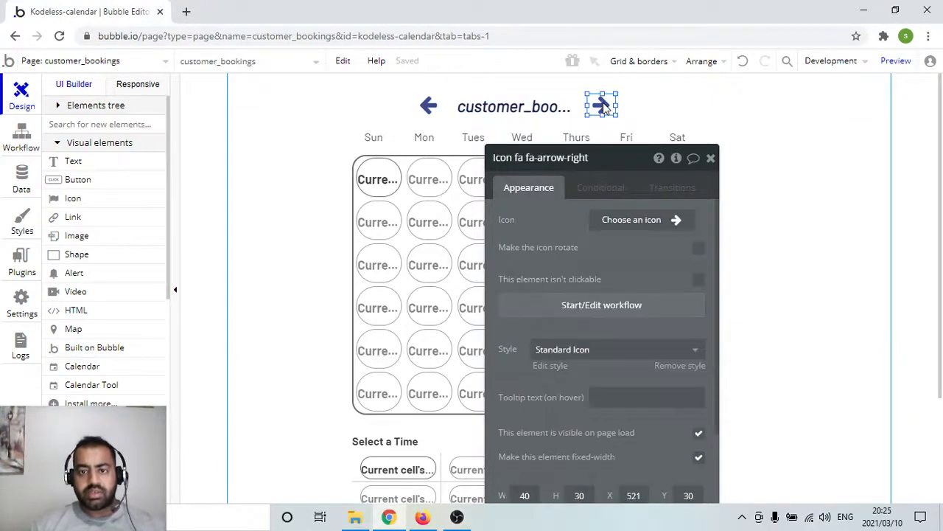
left_click(625, 308)
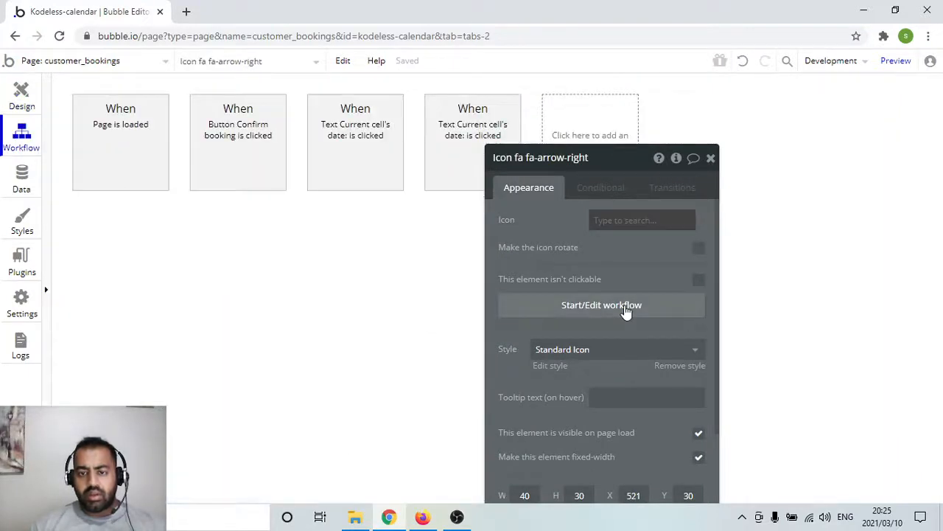
left_click(546, 310)
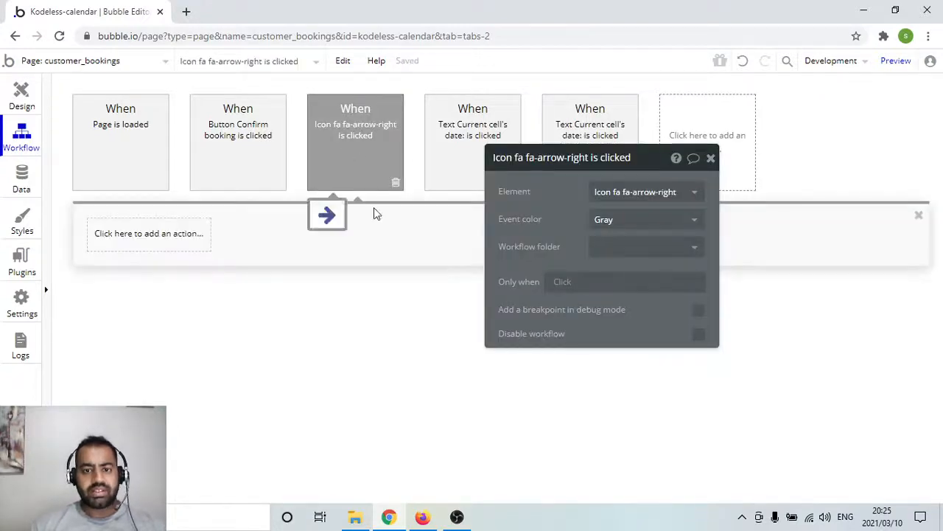
left_click(125, 234)
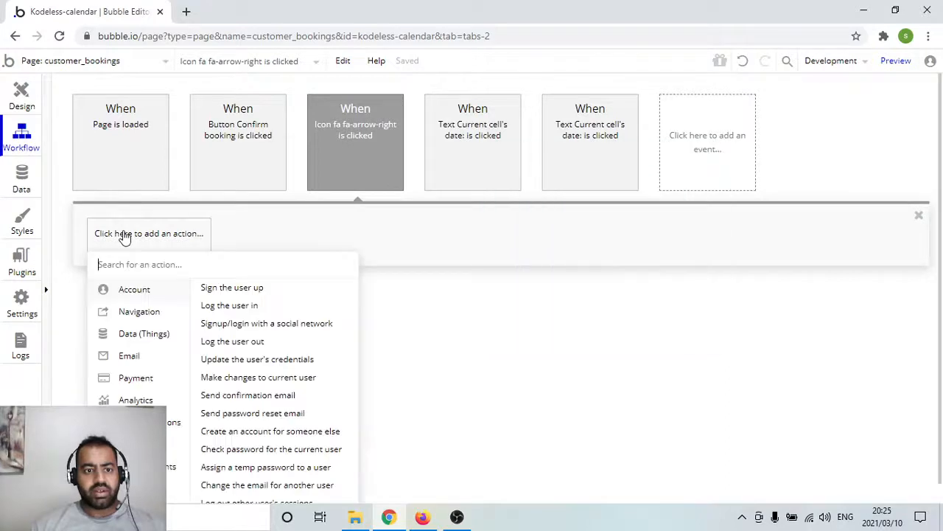
mouse_move(169, 432)
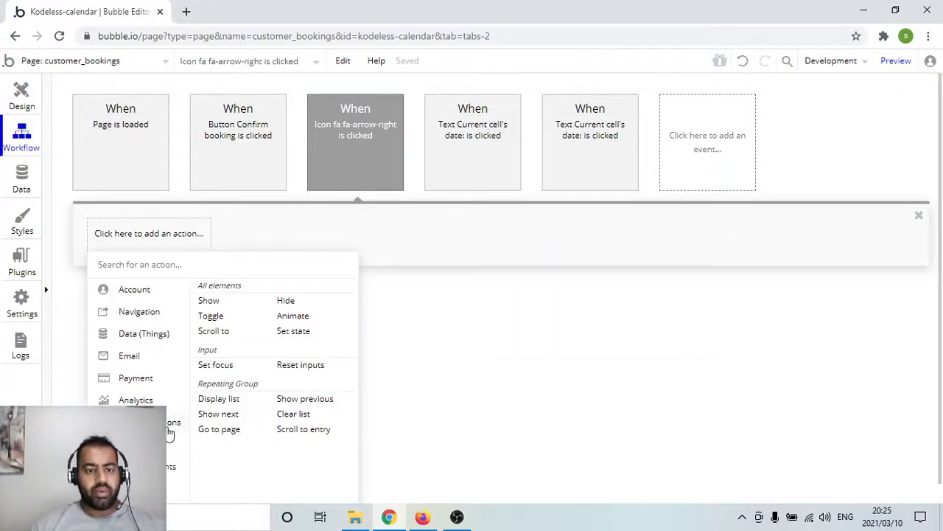
left_click(293, 334)
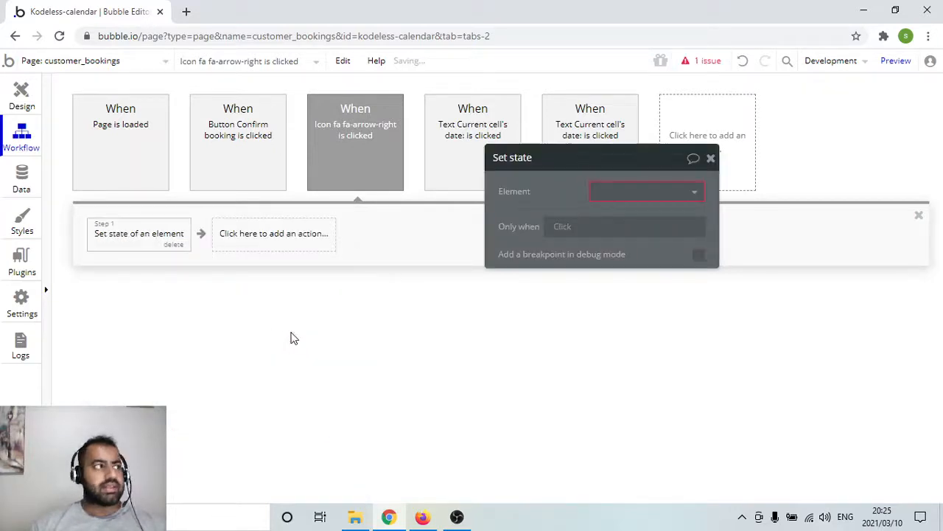
Target the customer_bookings page and its date_moth custom state in the Set state action.
left_click(686, 196)
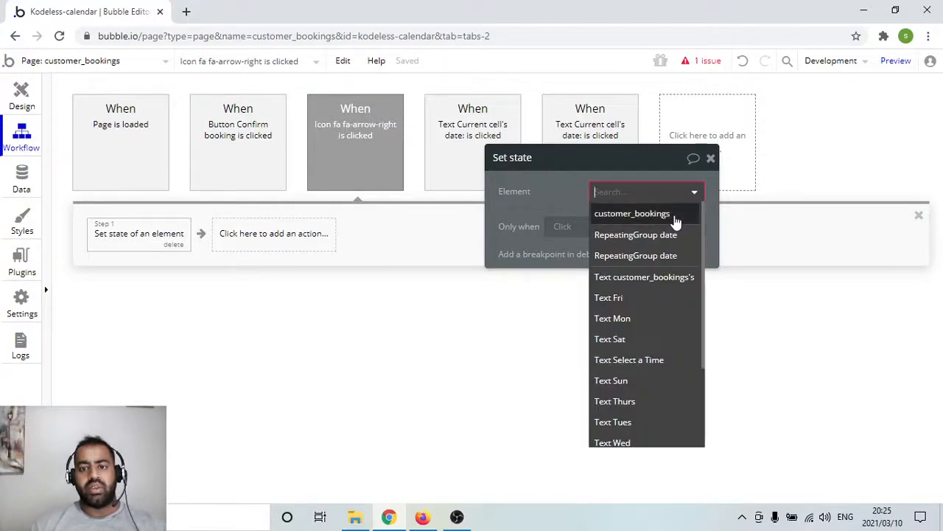
left_click(675, 221)
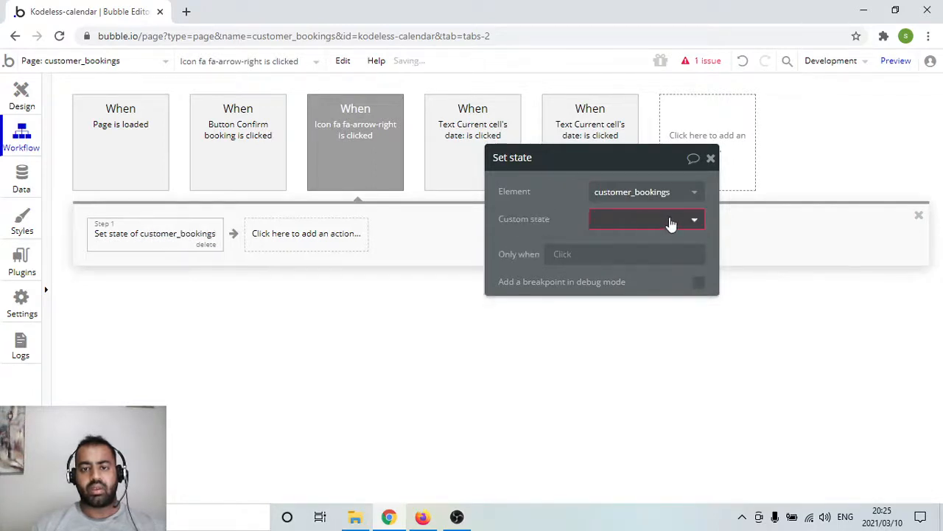
left_click(671, 224)
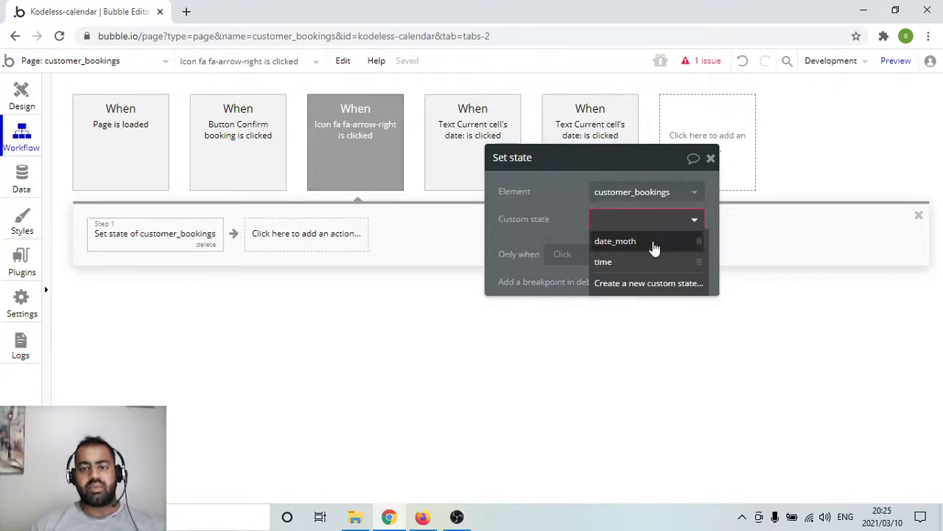
left_click(653, 245)
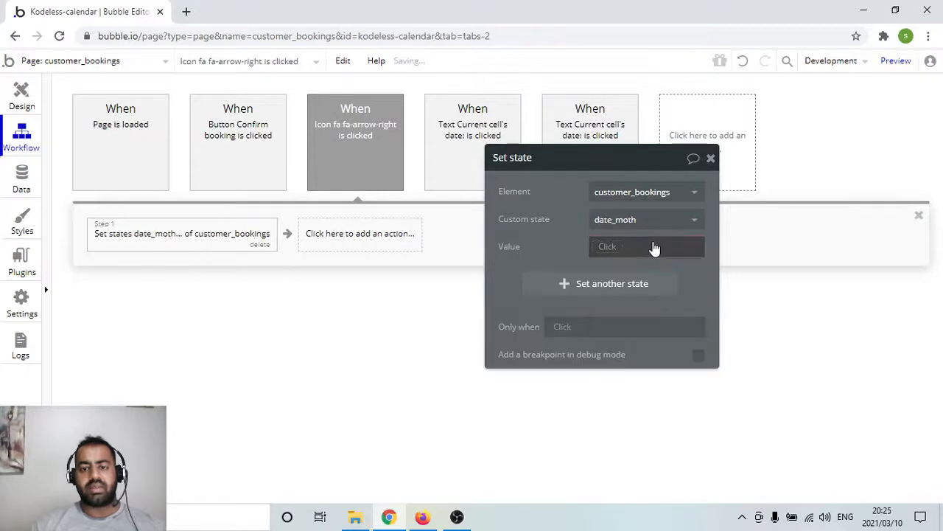
Set the right arrow's date_moth state value to customer_bookings's date_moth +(months): 1.
left_click(604, 251)
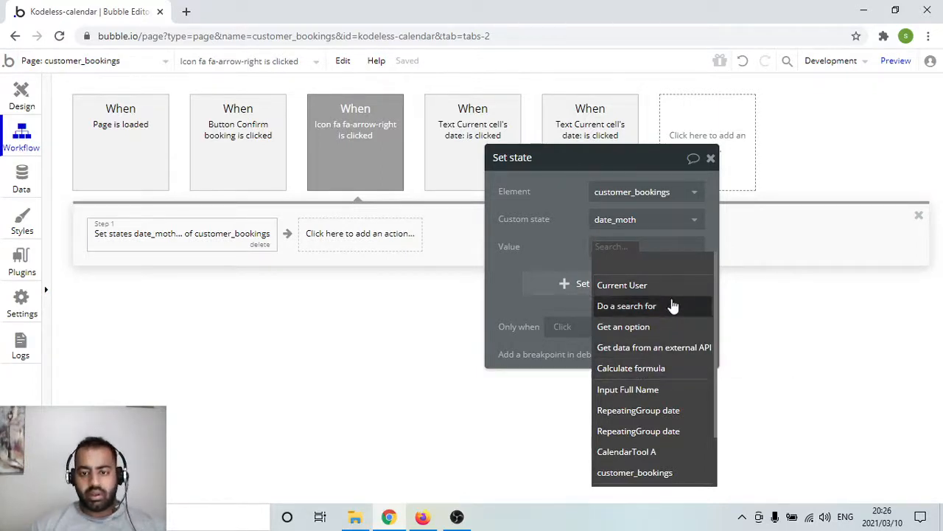
left_click(661, 473)
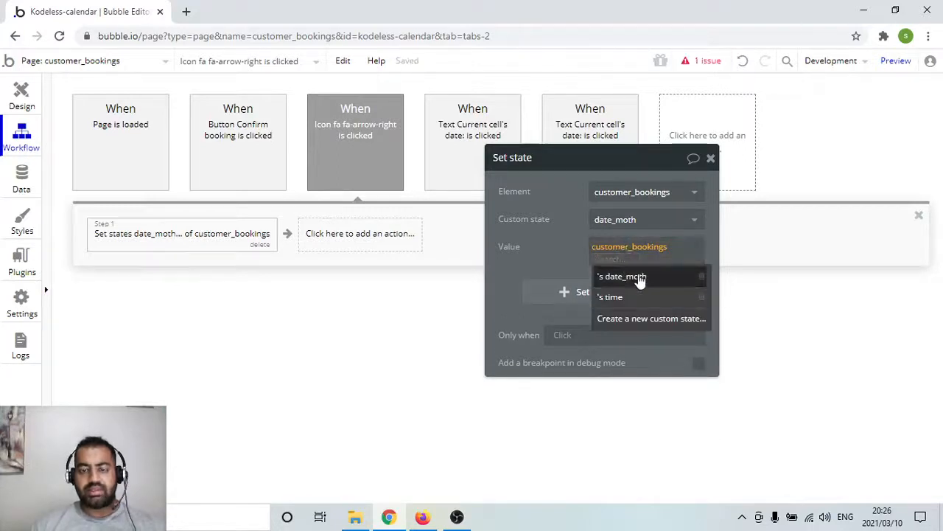
left_click(637, 276)
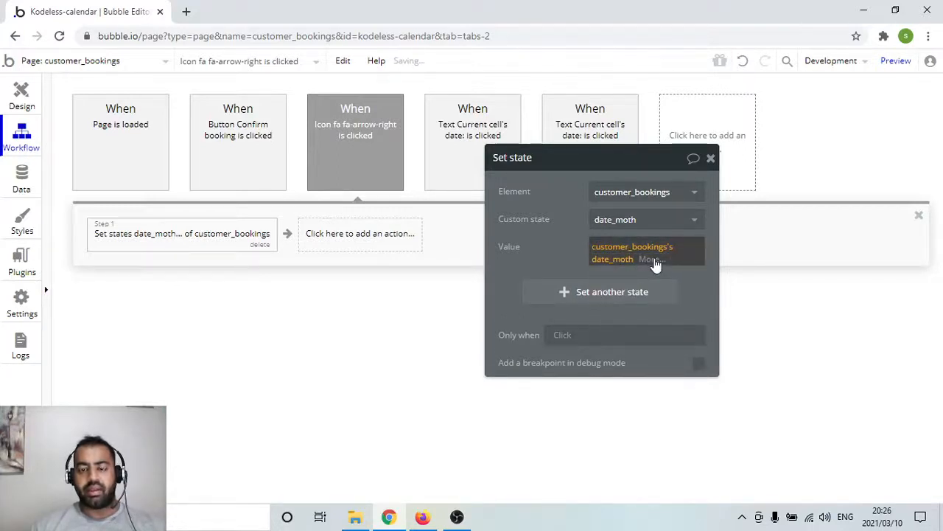
left_click(651, 260)
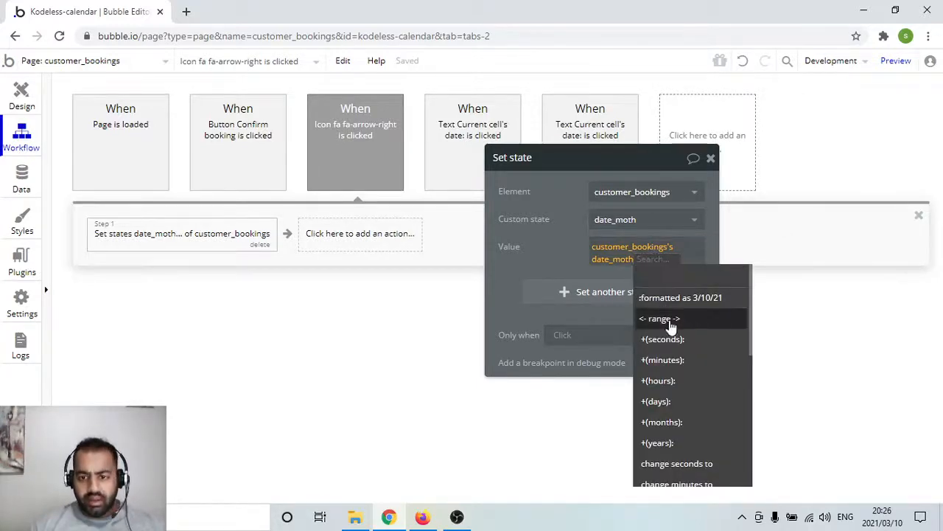
left_click(670, 421)
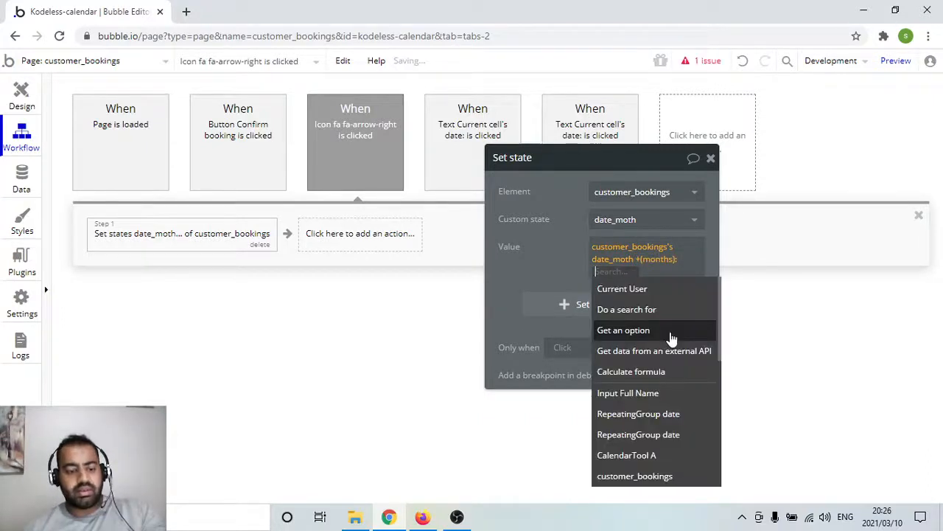
type("1")
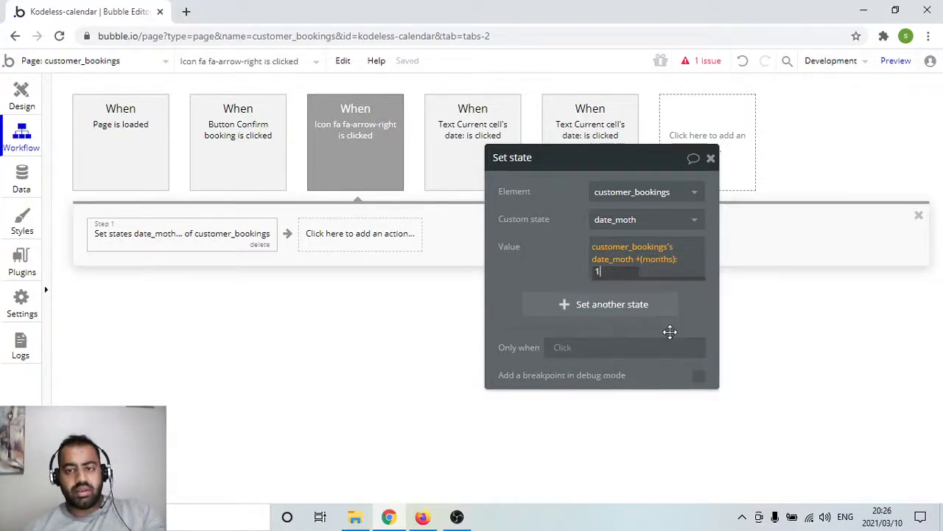
left_click(540, 262)
left_click(353, 359)
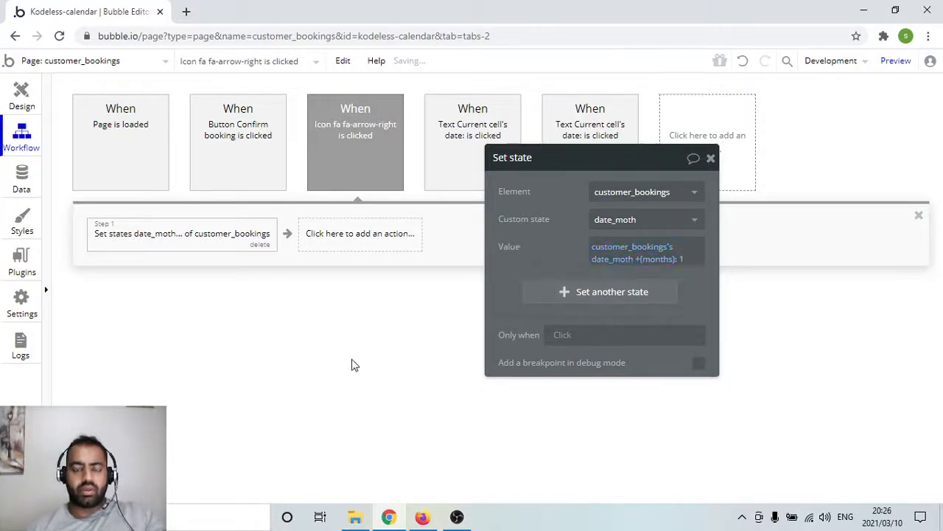
Create a click workflow for the left arrow icon beside the month heading and add a Set state action to it.
left_click(22, 103)
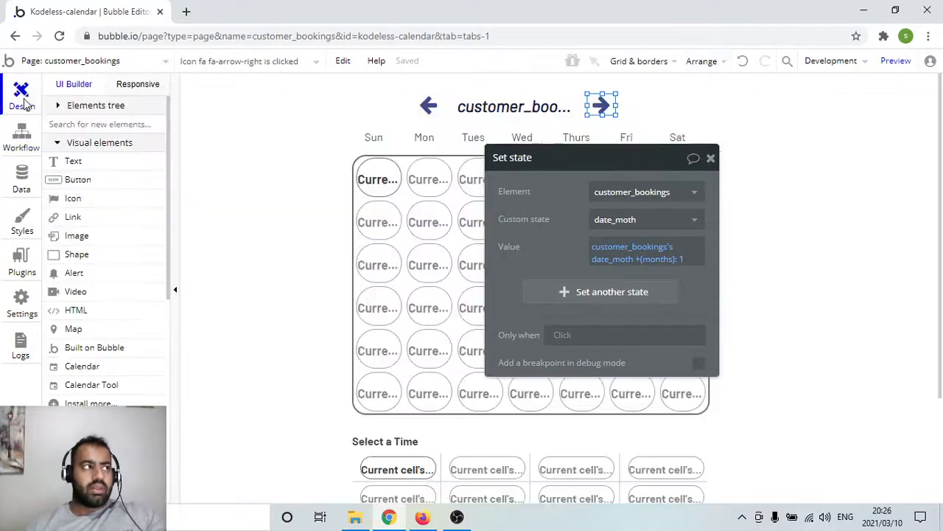
left_click(427, 109)
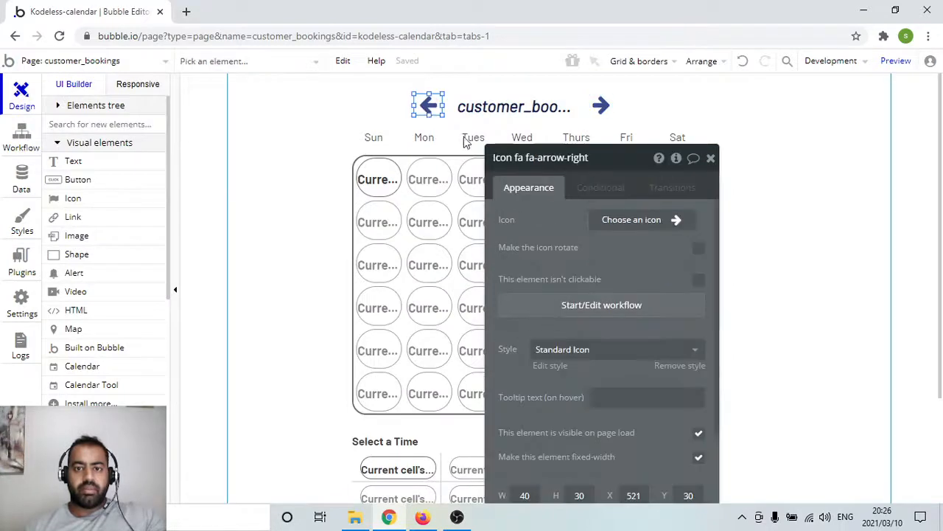
left_click(625, 305)
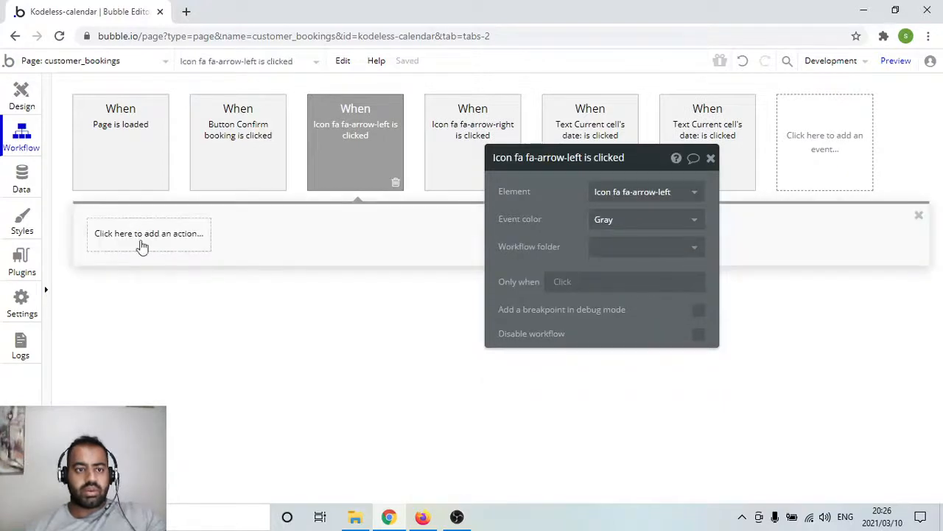
left_click(142, 247)
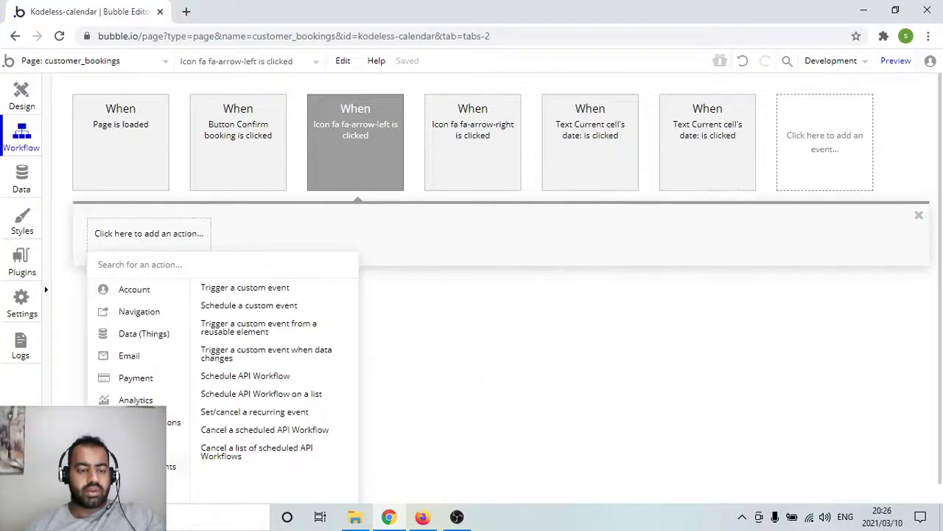
mouse_move(150, 422)
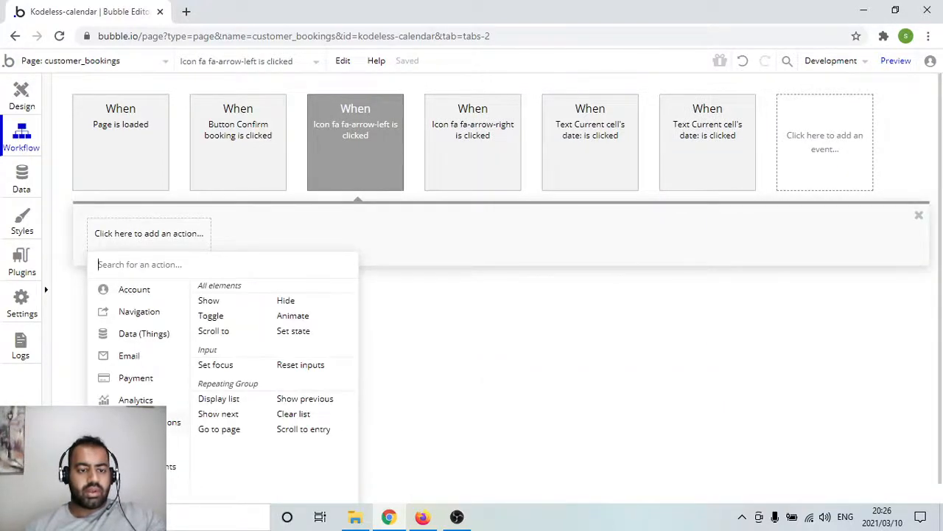
left_click(294, 331)
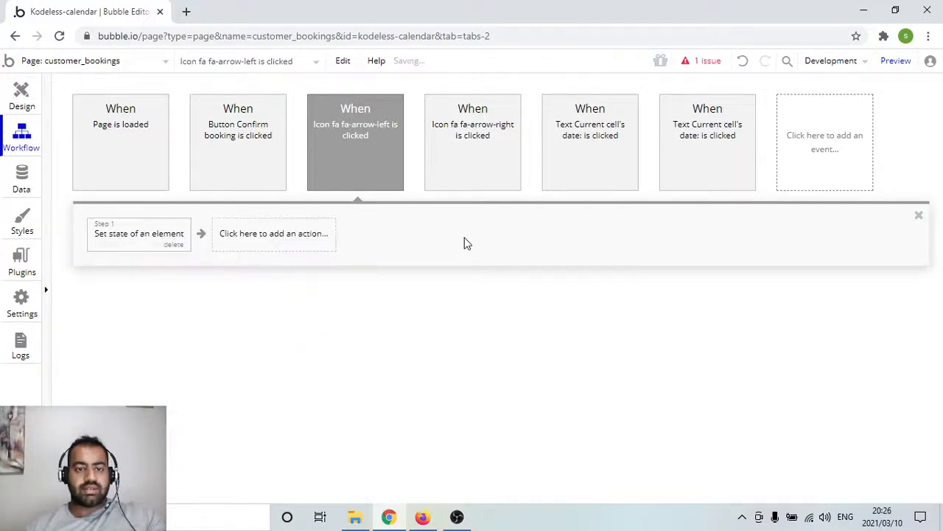
Make the left arrow's Set state action target the customer_bookings page and its date_moth custom state.
left_click(654, 195)
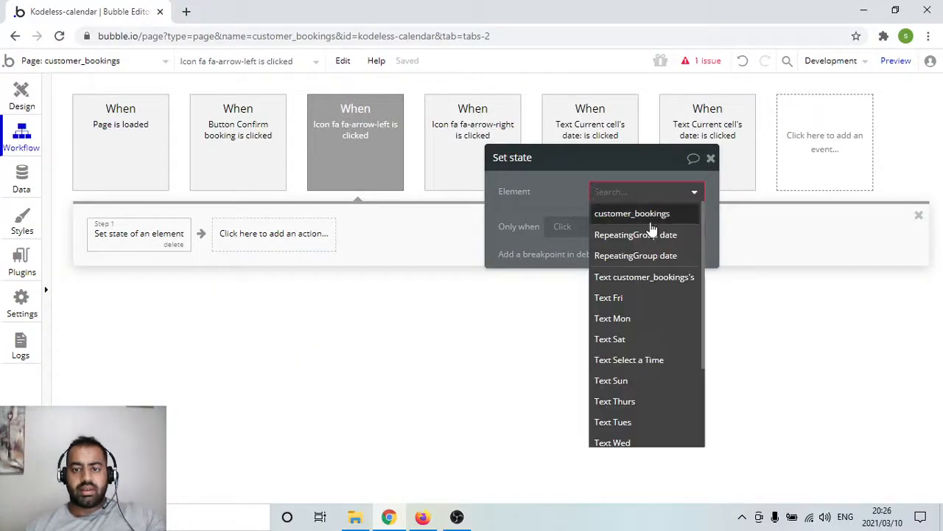
left_click(654, 215)
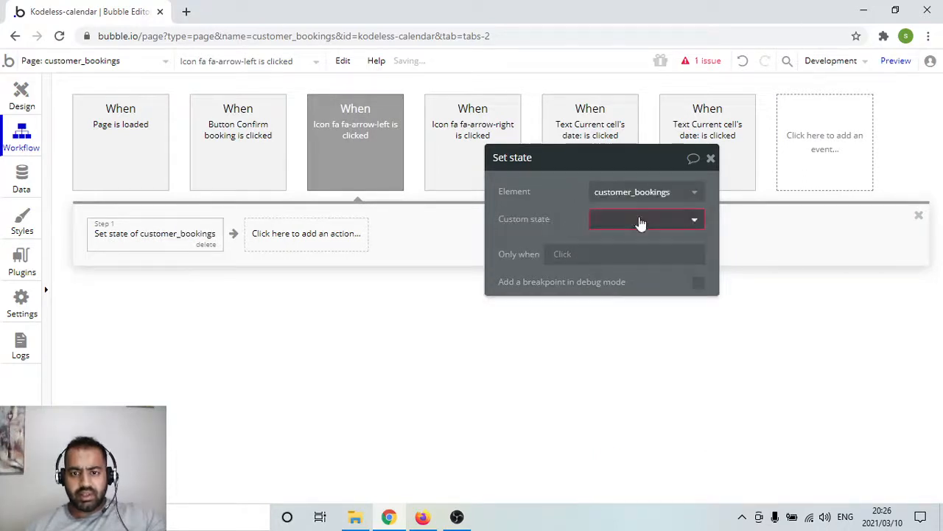
left_click(641, 224)
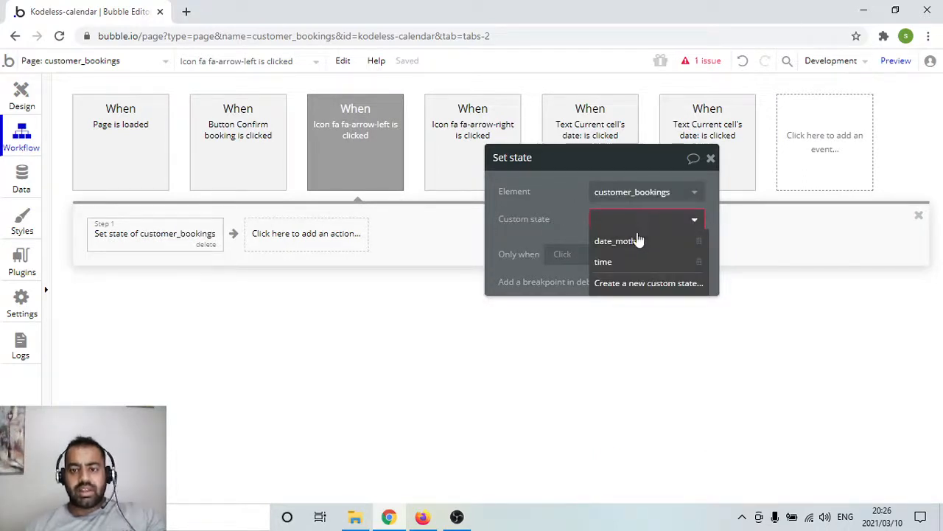
left_click(630, 240)
Set the left arrow's date_moth state value to customer_bookings's date_moth +(months): -1.
left_click(598, 247)
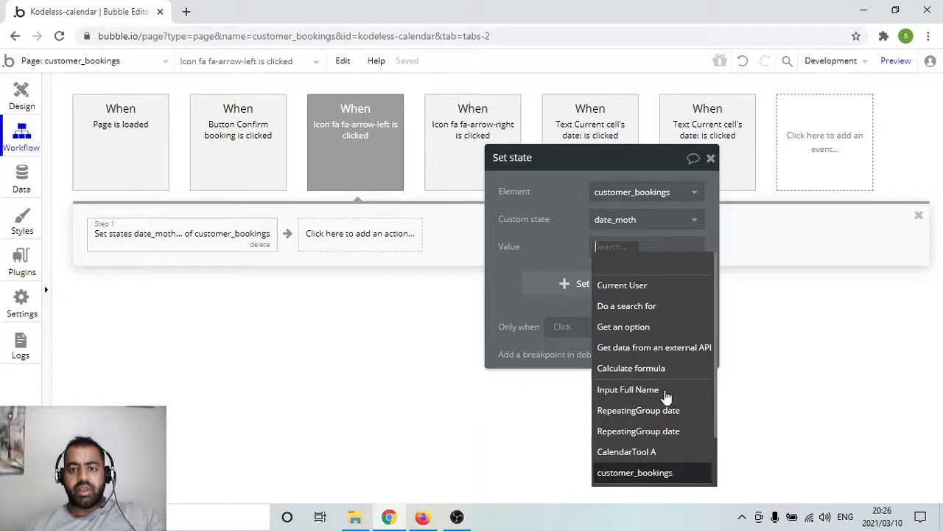
key("Return")
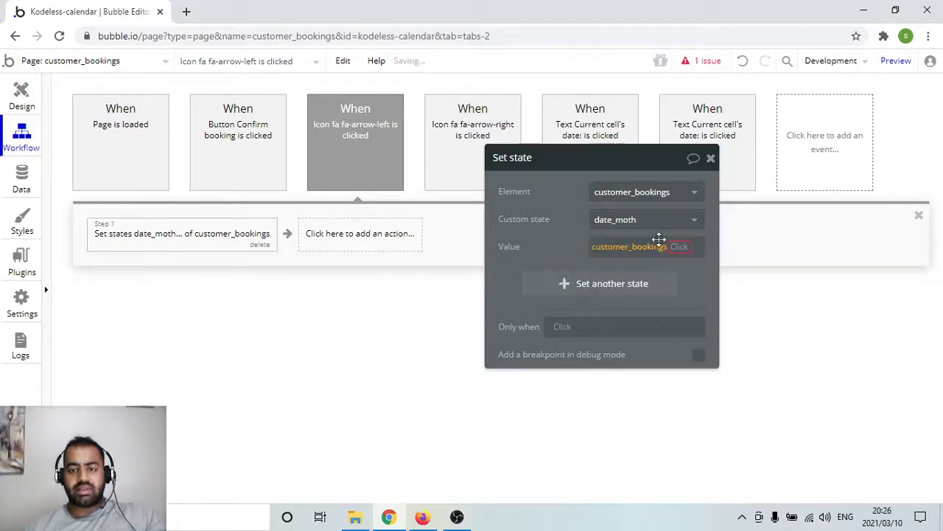
left_click(679, 250)
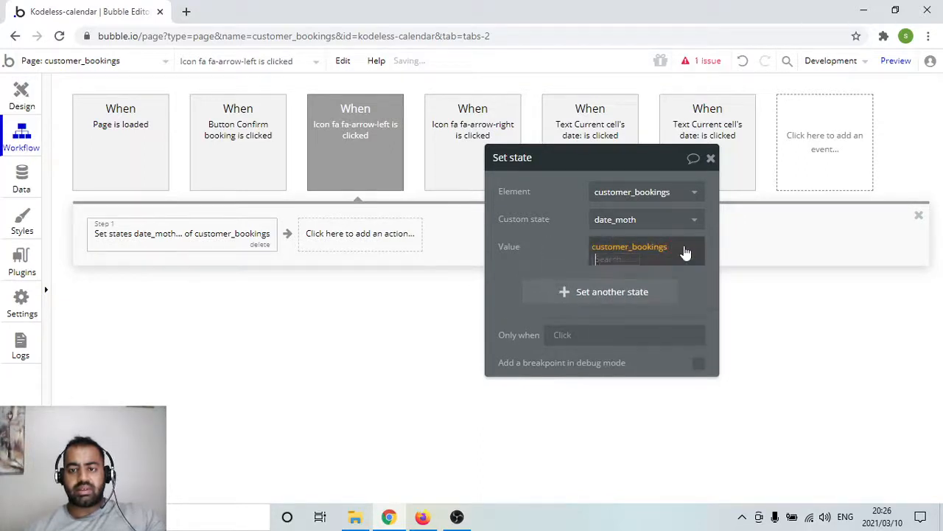
left_click(608, 258)
left_click(681, 251)
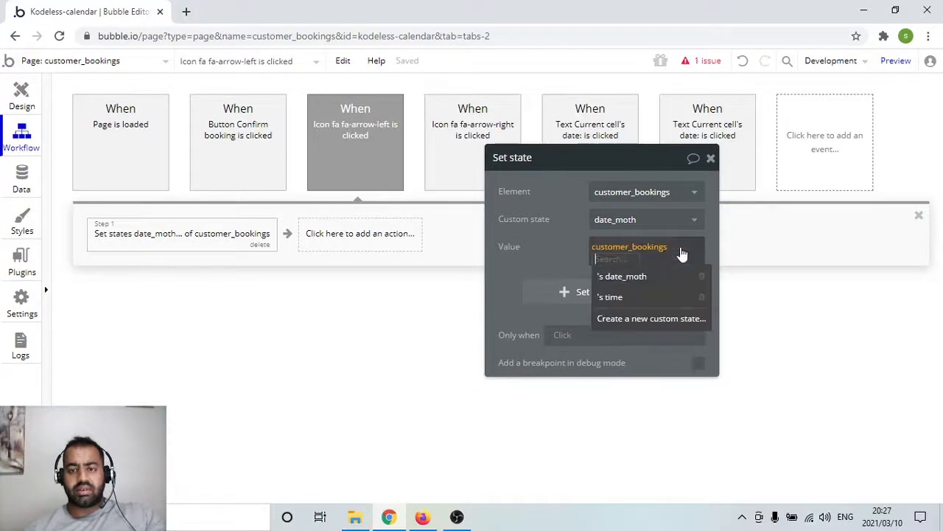
left_click(641, 279)
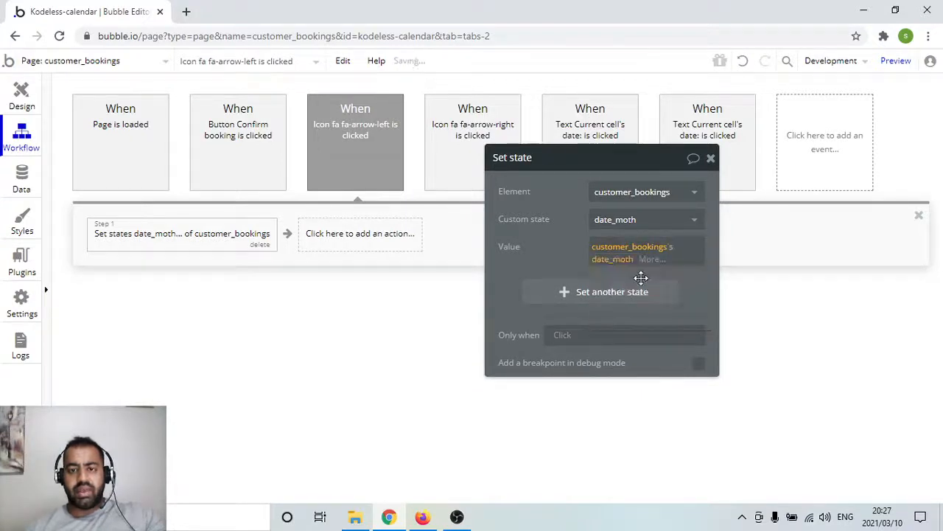
left_click(653, 261)
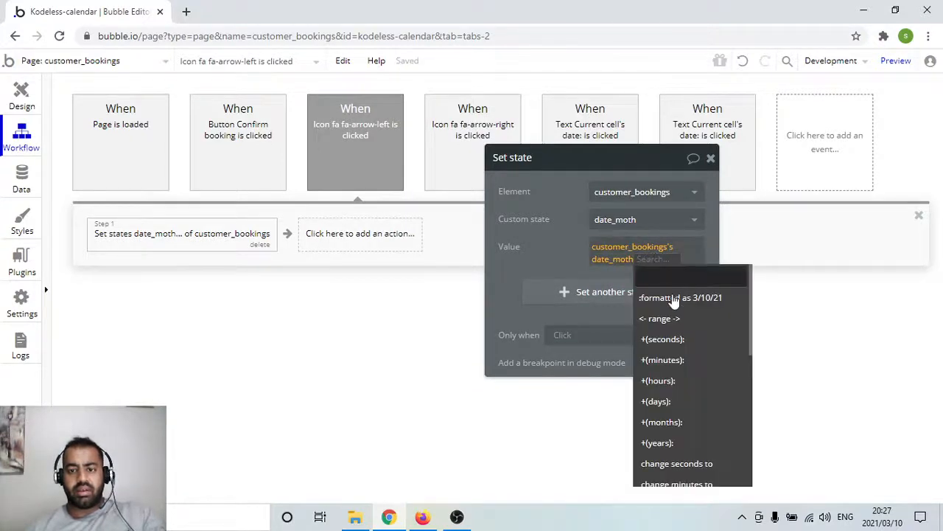
left_click(684, 423)
type("-1")
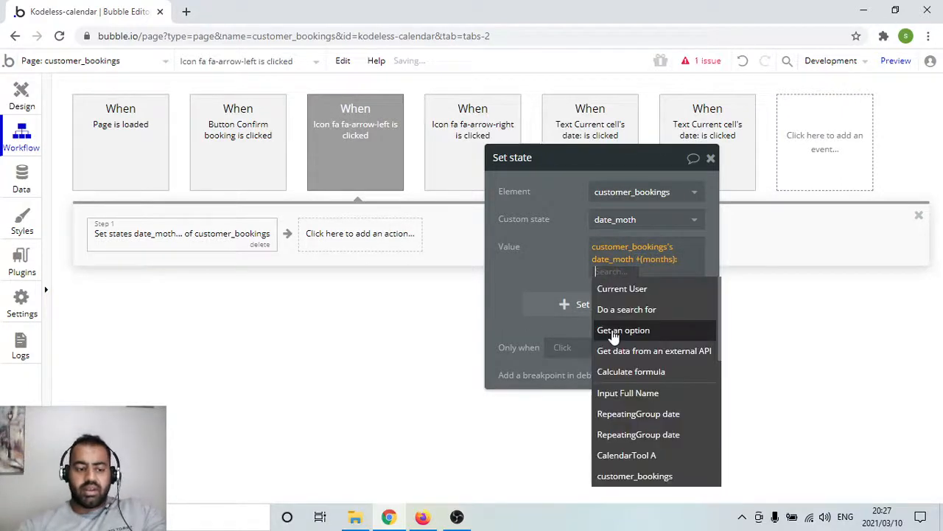
left_click(541, 269)
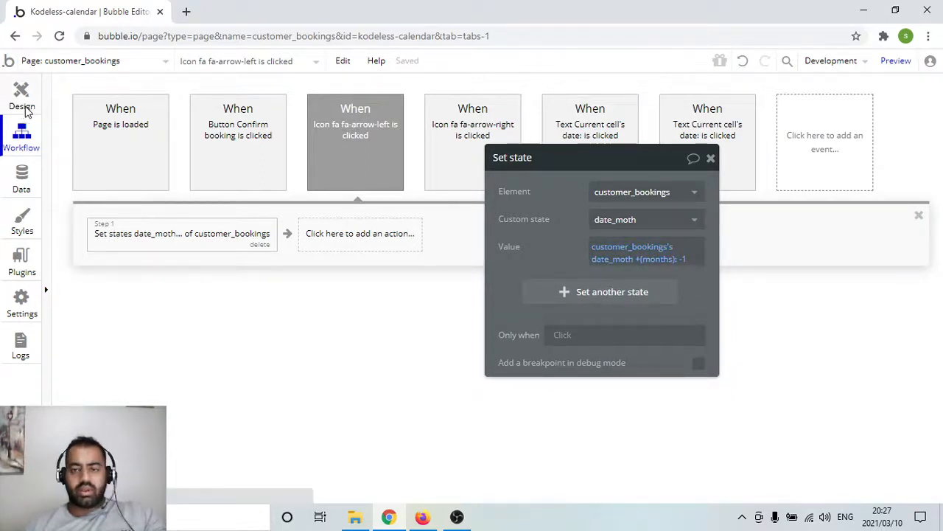
Preview the customer_bookings page and test the right arrow by advancing the calendar from March to June.
left_click(22, 106)
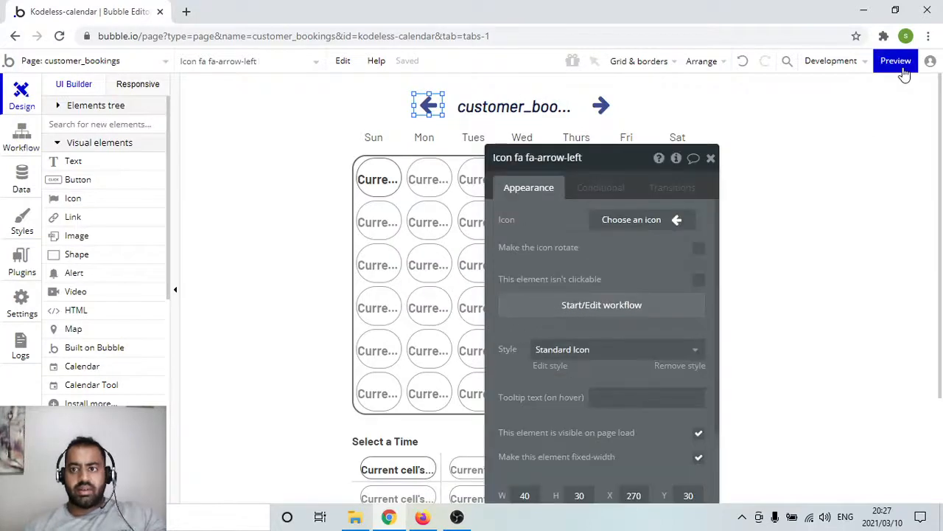
left_click(897, 62)
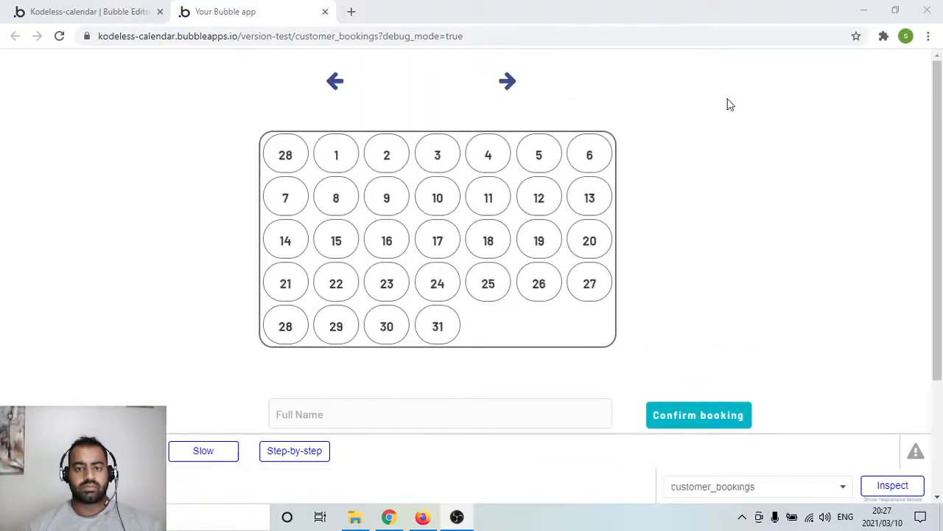
left_click(508, 85)
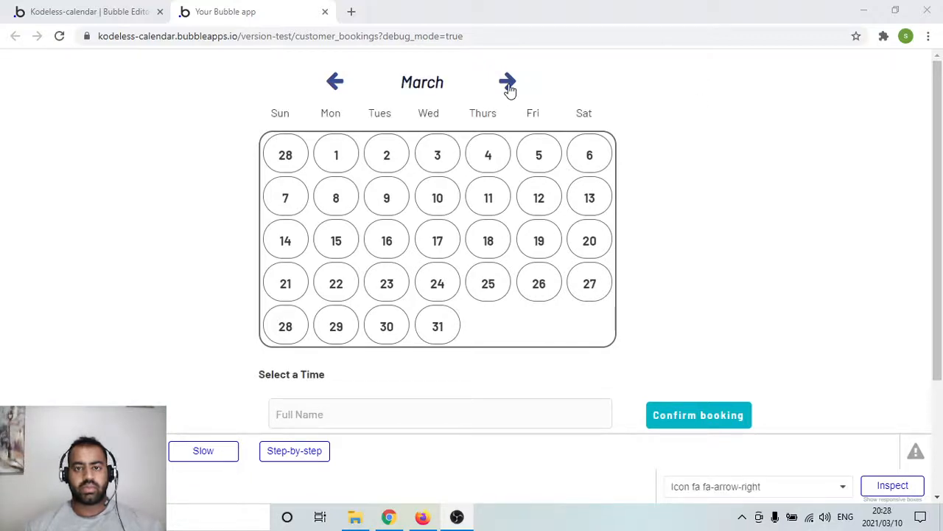
left_click(508, 83)
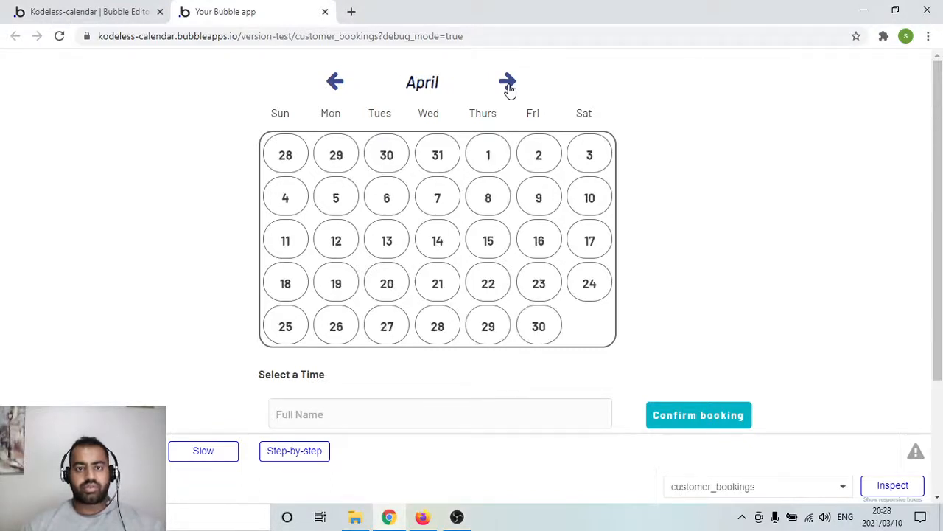
left_click(507, 85)
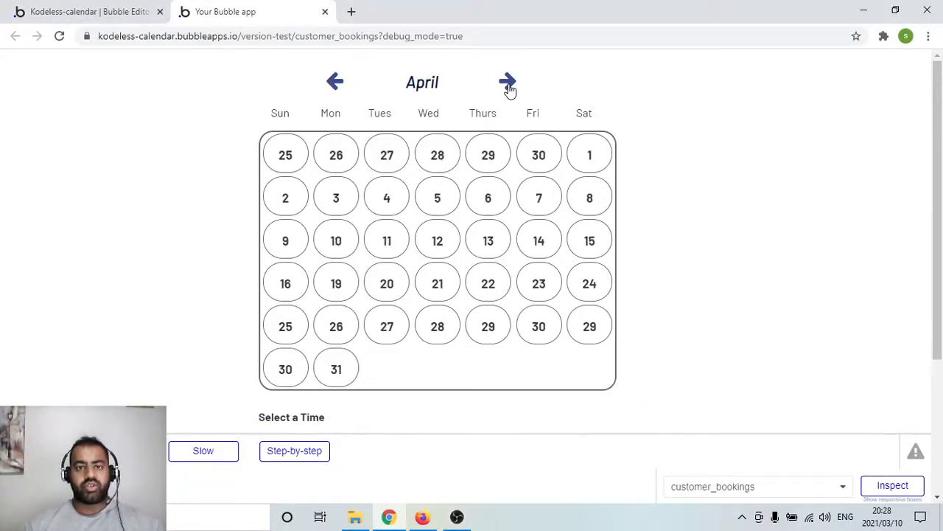
left_click(508, 85)
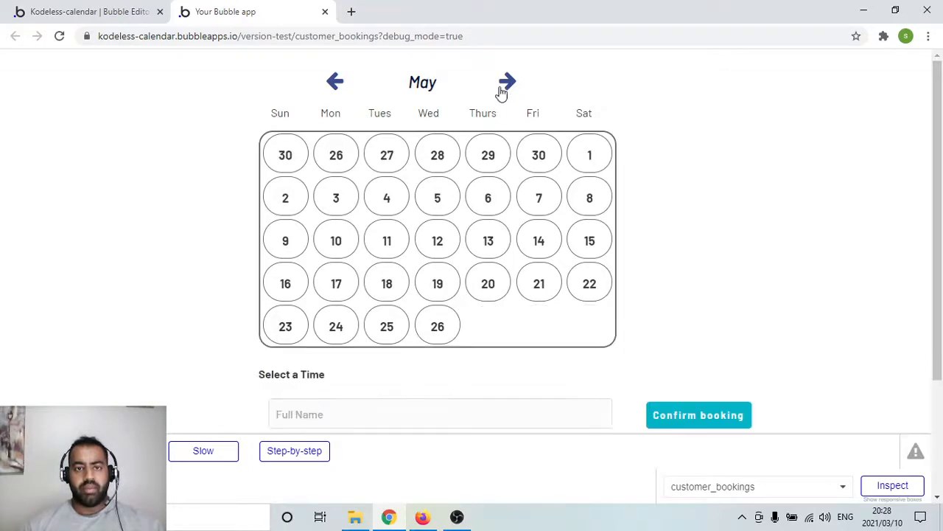
Test the left arrow by stepping the previewed calendar back to February, and return to March with the right arrow.
left_click(334, 84)
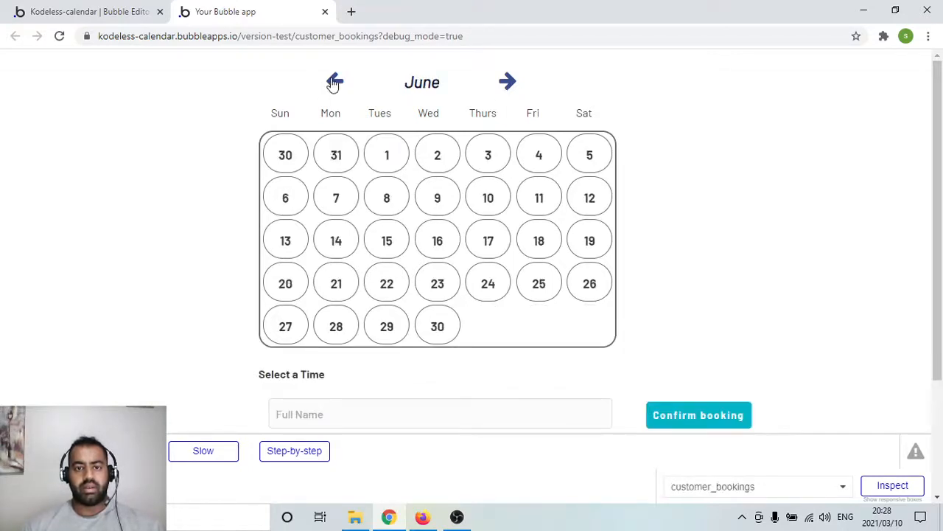
left_click(334, 83)
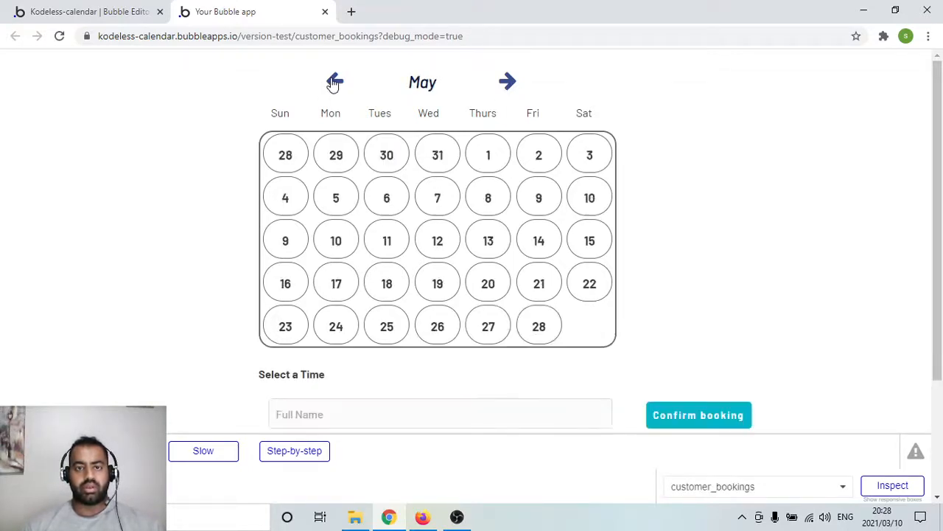
left_click(334, 83)
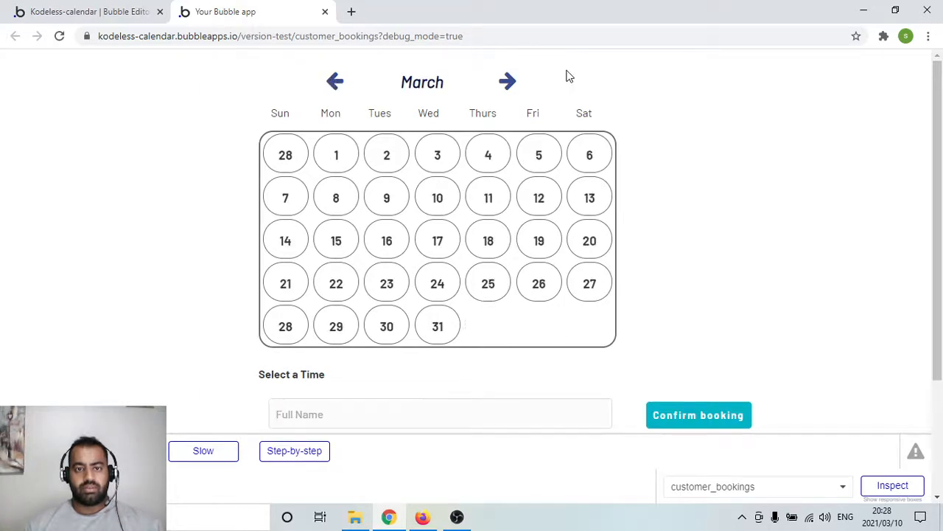
left_click(331, 84)
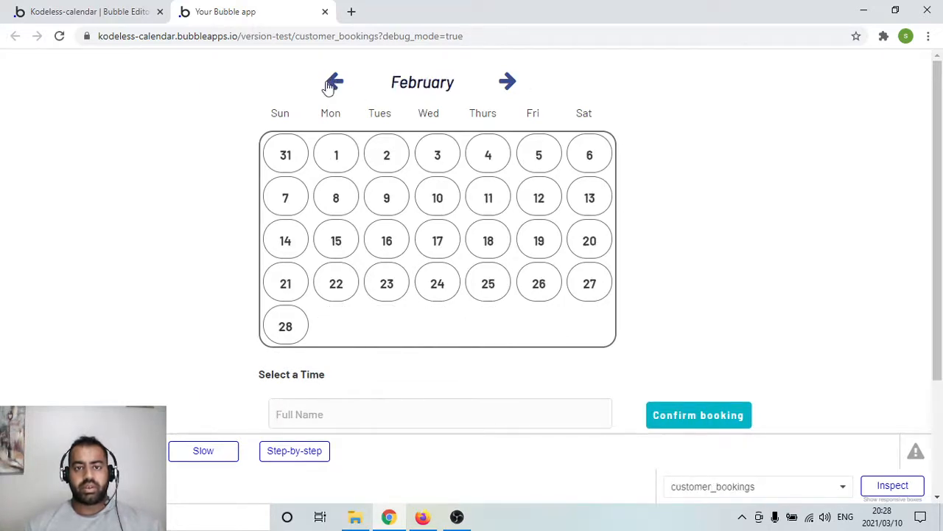
left_click(513, 88)
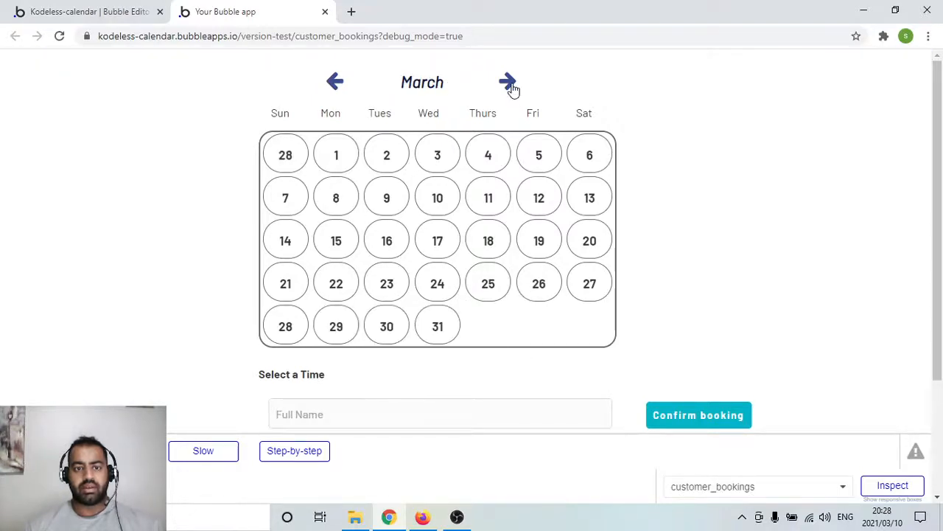
Advance the previewed calendar one month past March with the right arrow and close the preview to return to the editor.
left_click(513, 88)
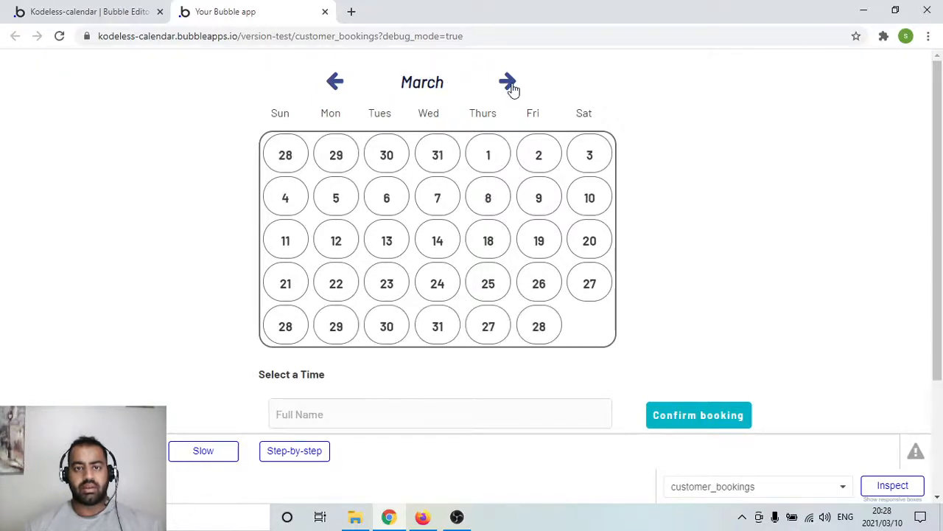
left_click(325, 13)
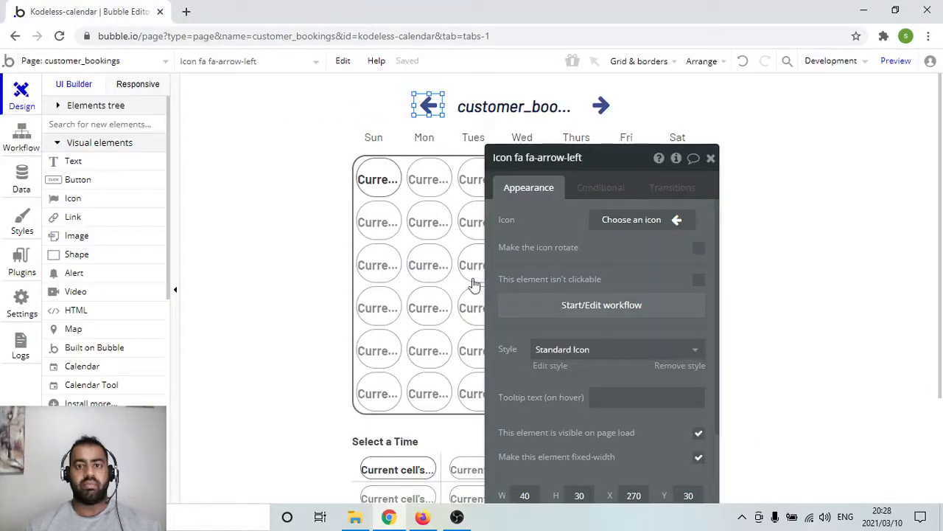
Uncover the customer_bookings layout by moving the icon's property editor aside, and switch the editor to the bookings_calendar page.
left_click_drag(497, 163, 204, 93)
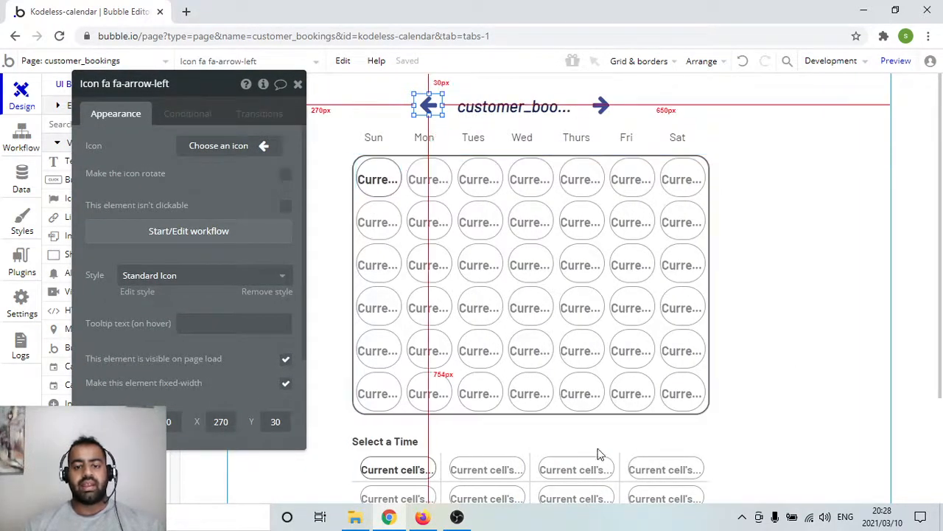
scroll(744, 398, "down", 2)
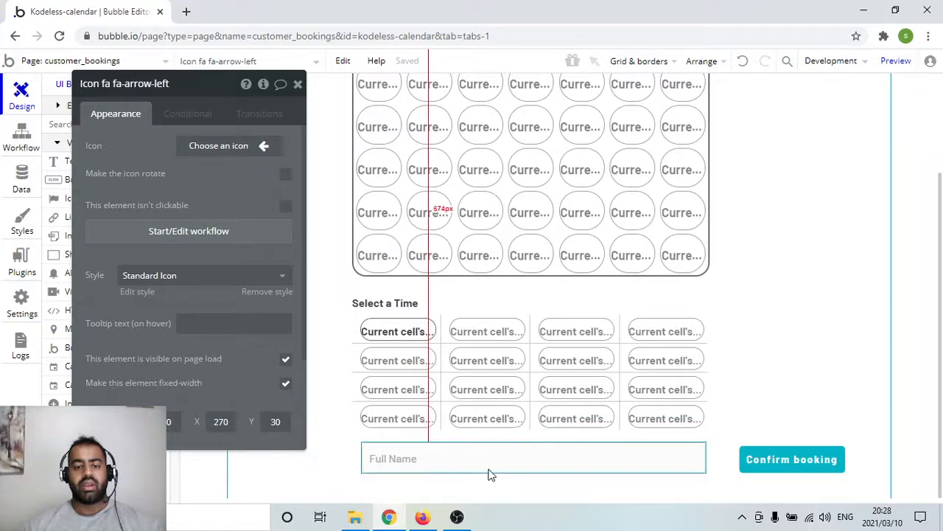
left_click(125, 63)
left_click(279, 107)
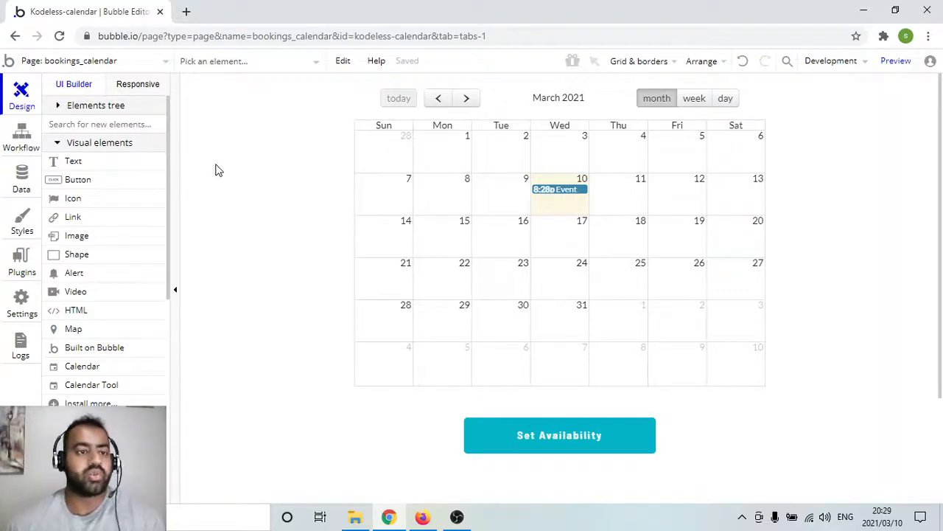
Open the list of the app's pages and reusable elements from the bookings_calendar page.
left_click(160, 61)
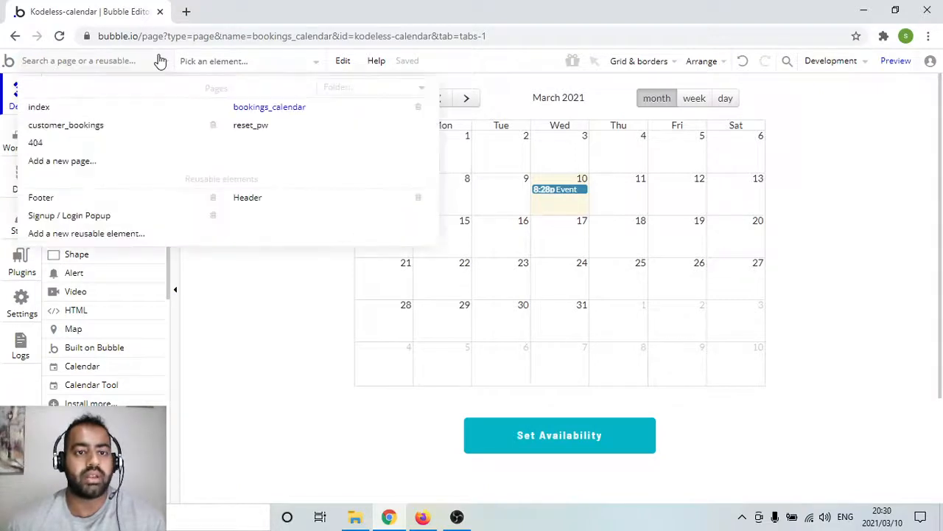